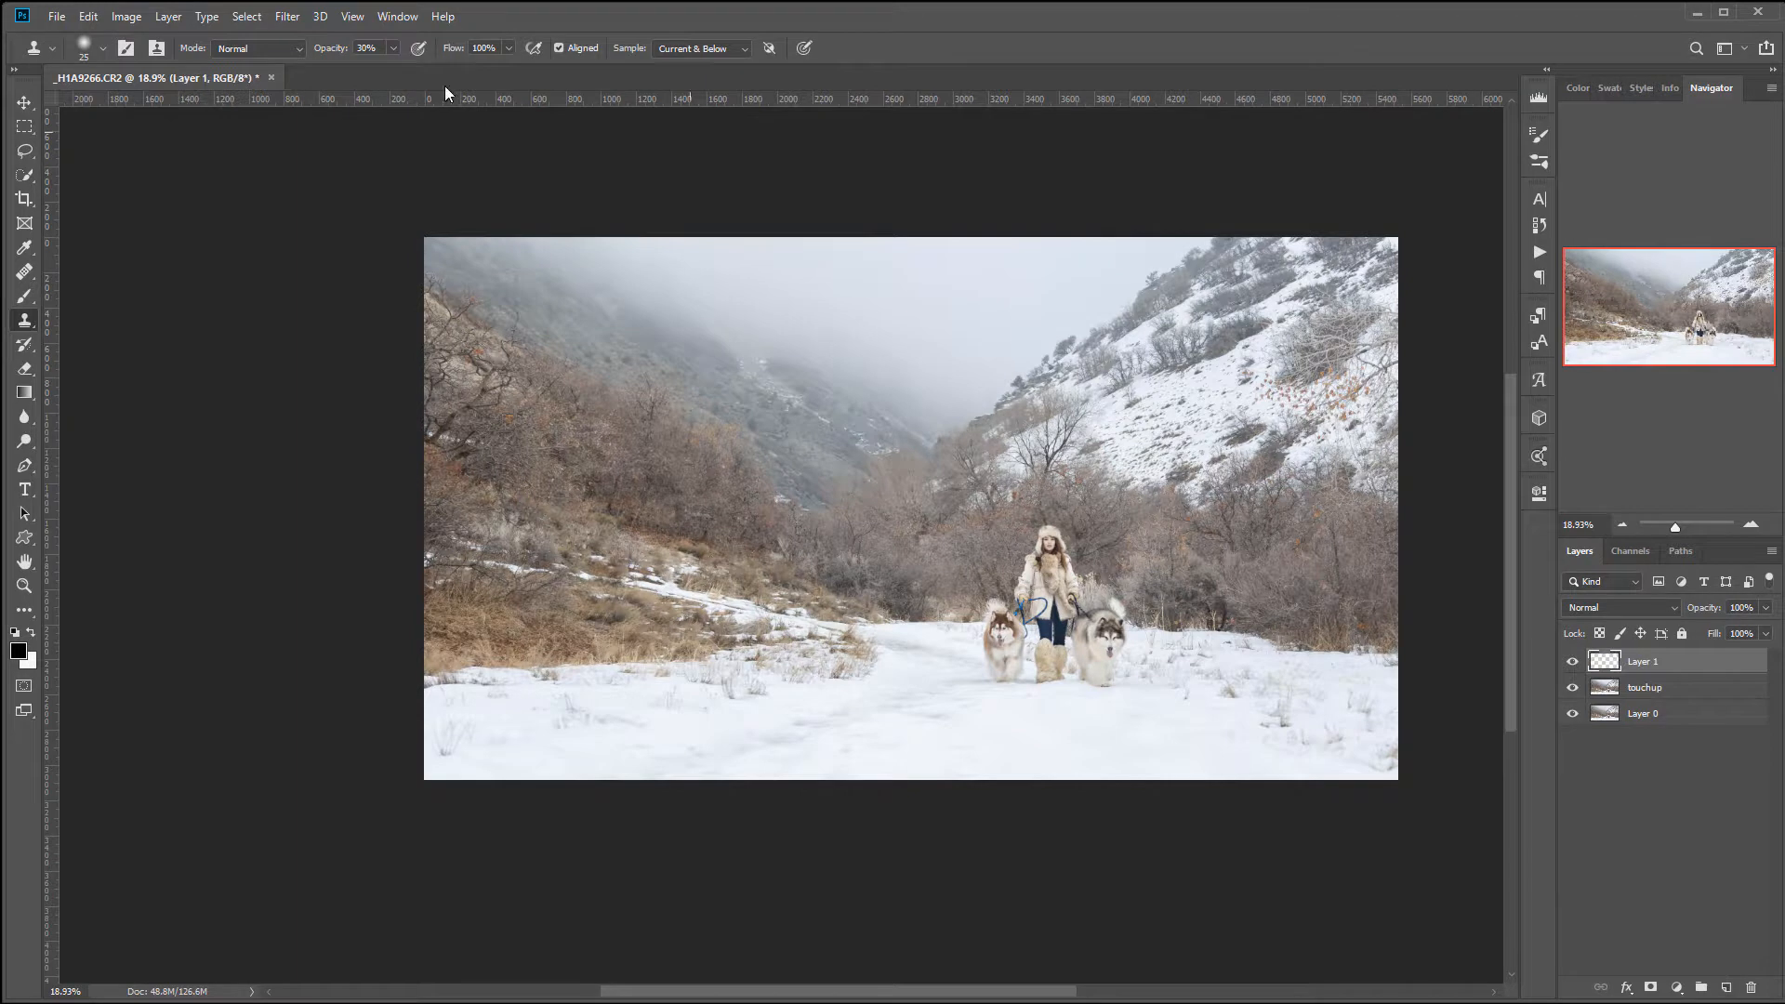
Rename the top layer "touchup model" and mark the touchup layer below it with a blue colour label
double_click(1640, 662)
text(touchup model)
click(1706, 686)
right_click(1706, 689)
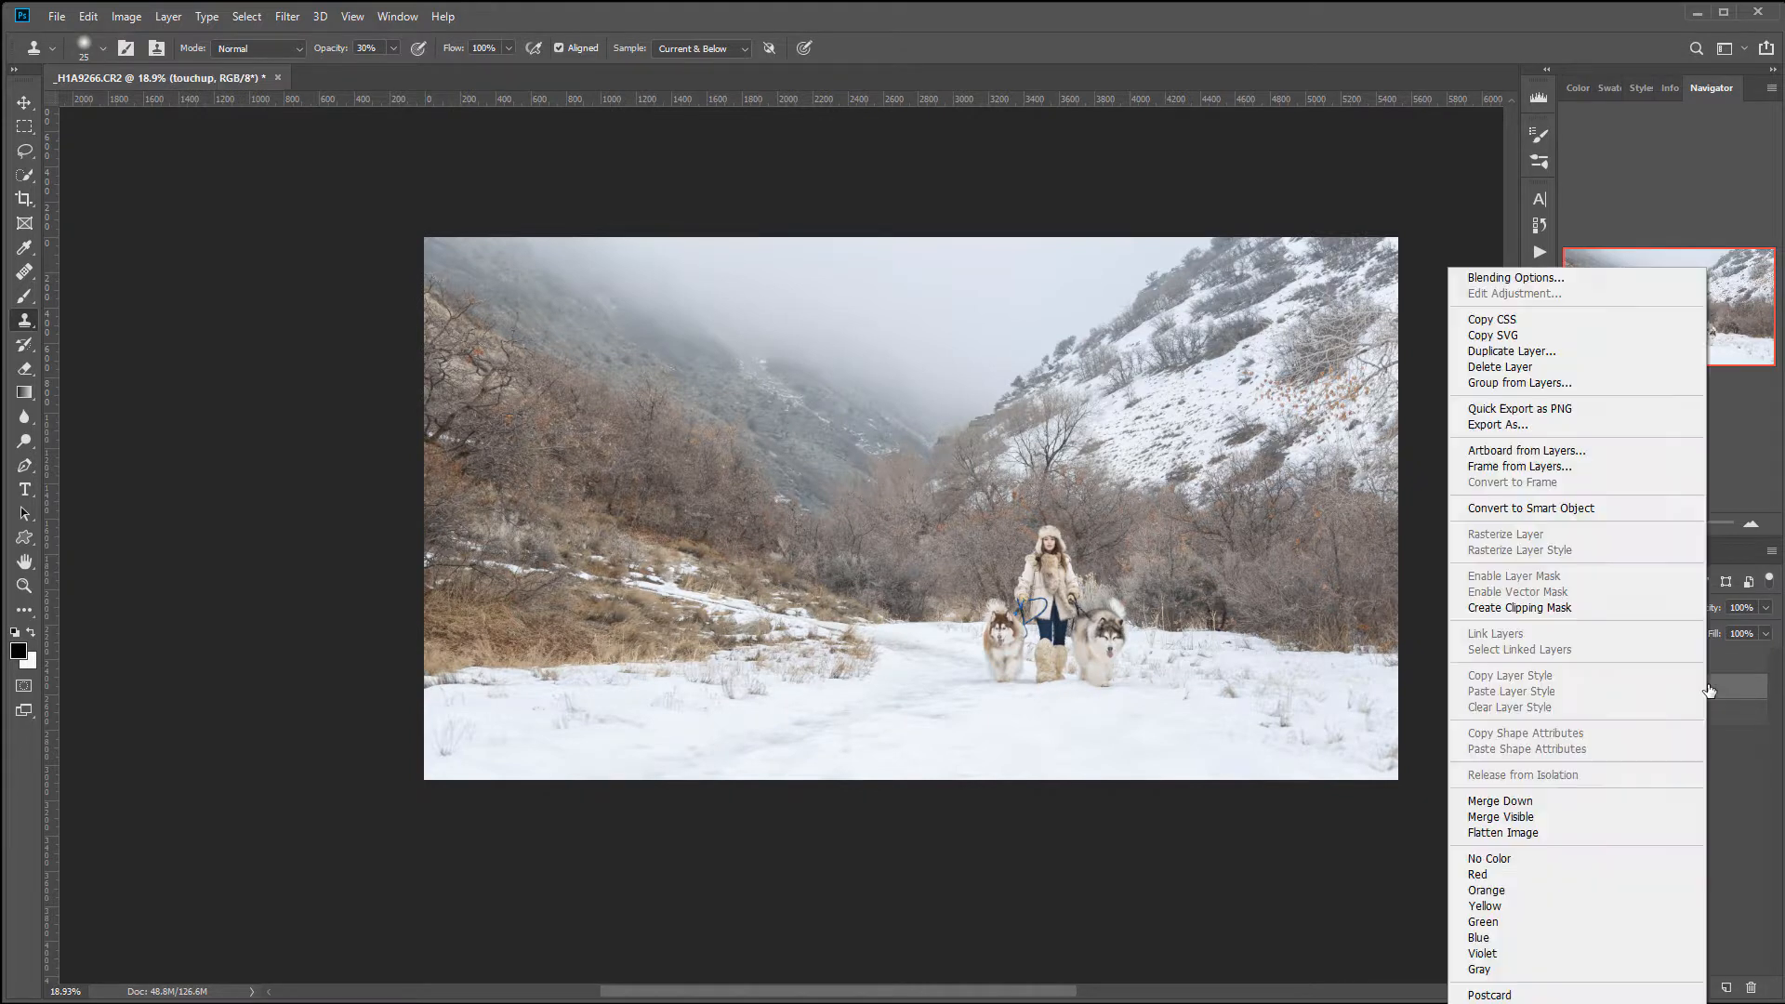
click(1562, 937)
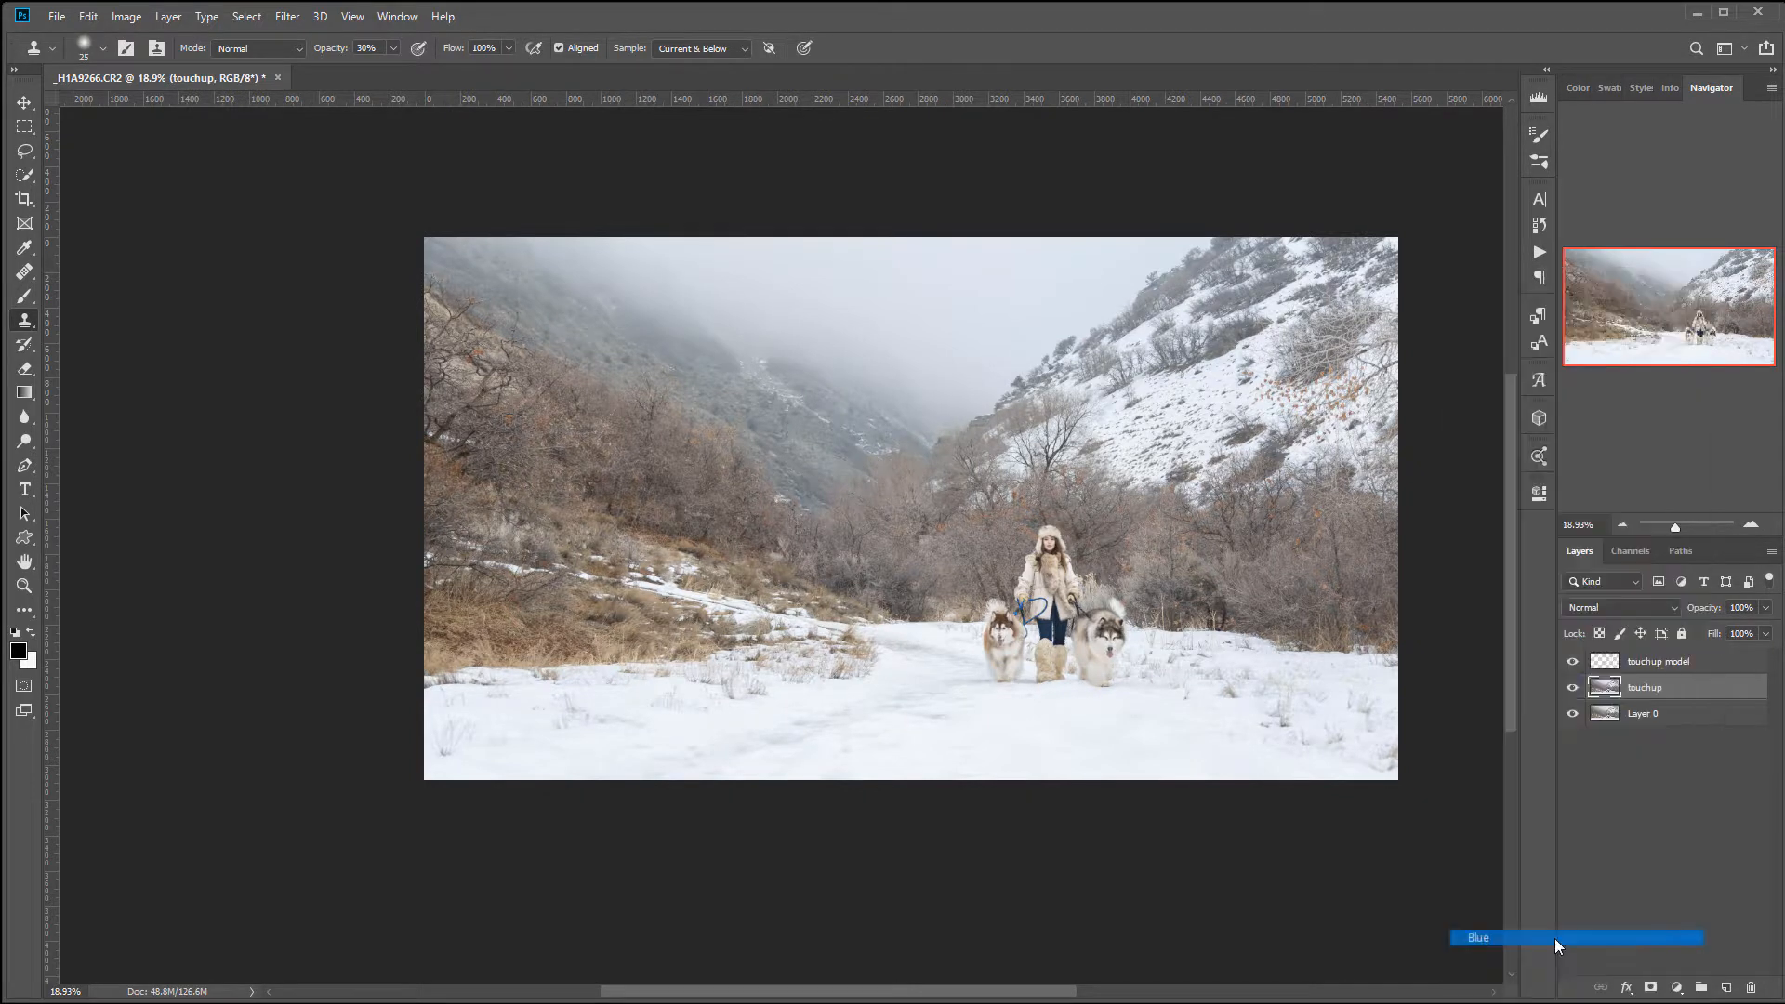
click(1728, 666)
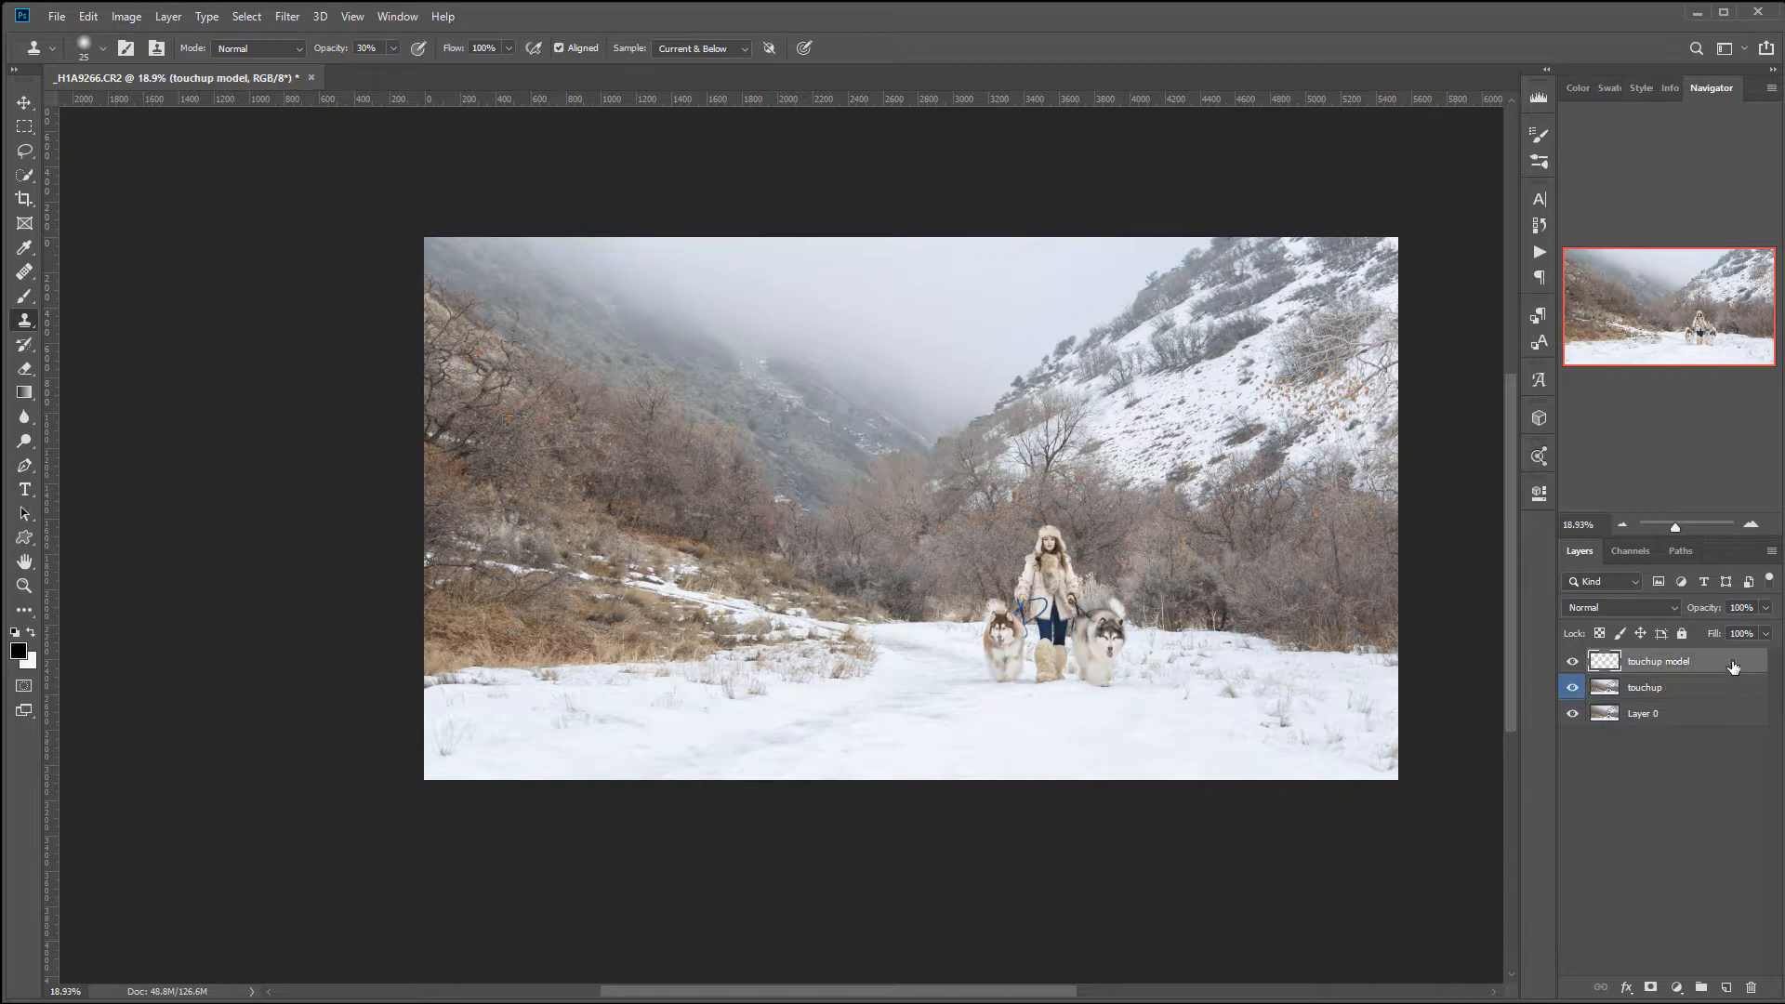
Examine the model's face, coat and leash and both dogs up close for spots that need healing
click(29, 273)
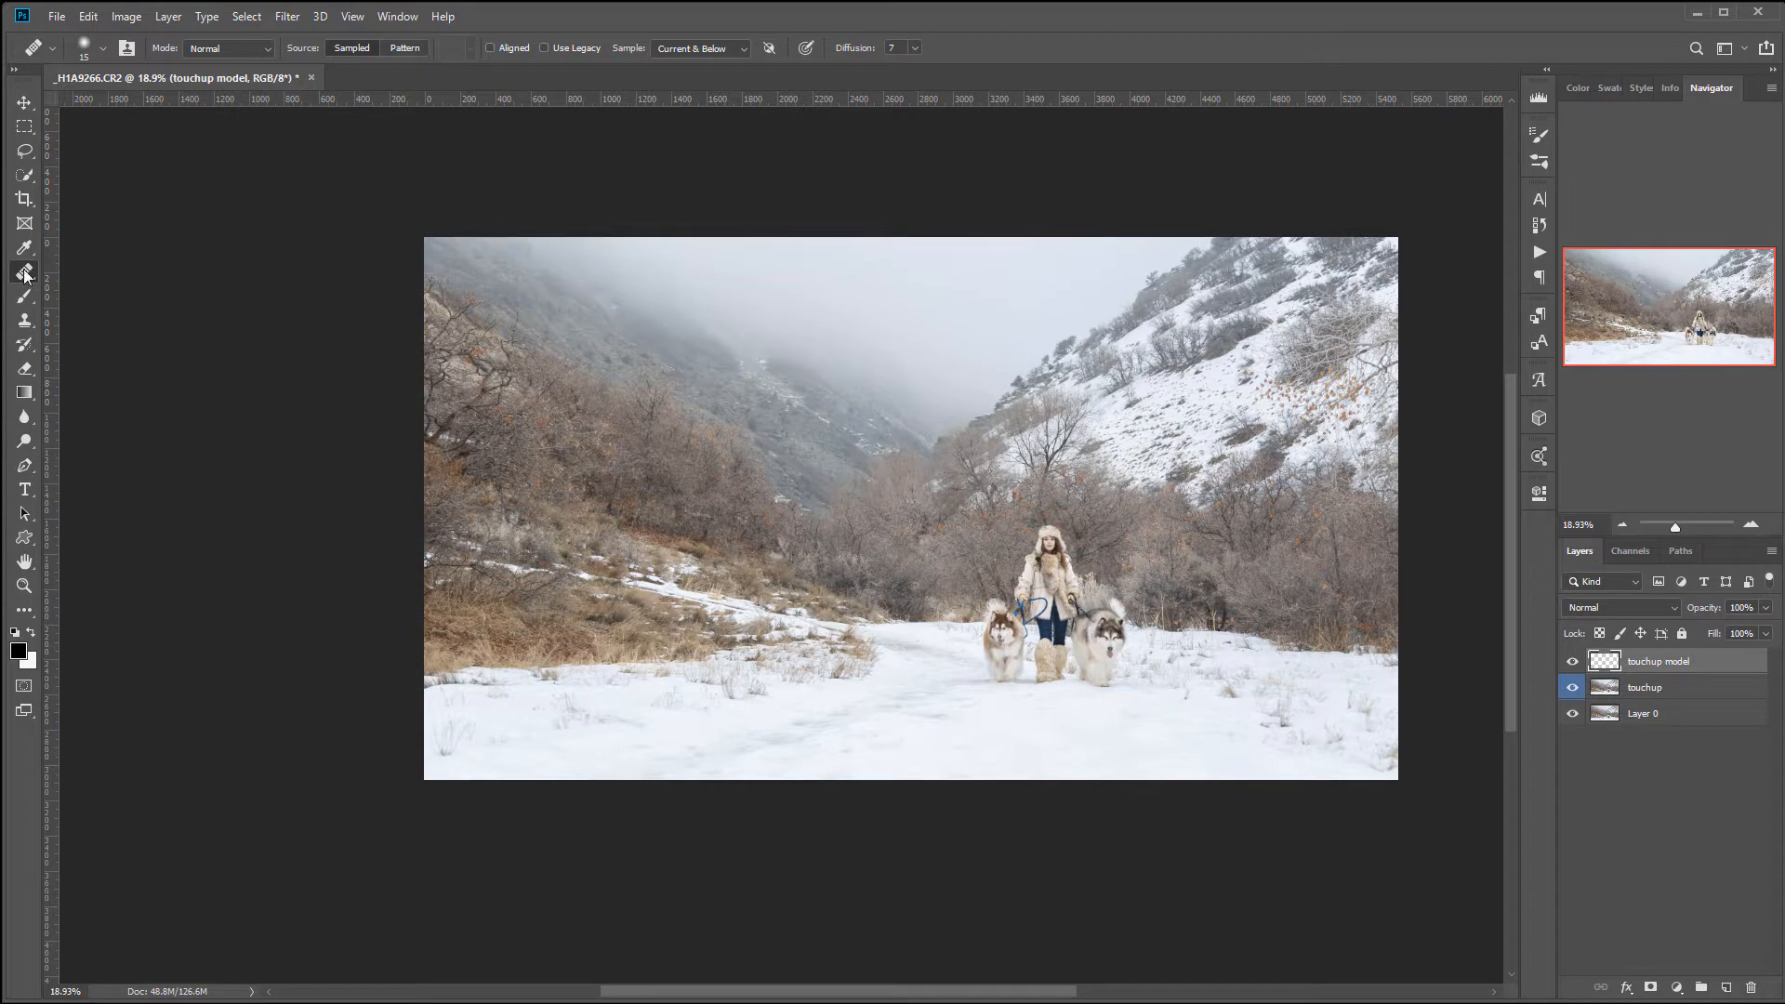
scroll(1085, 531, up, 10)
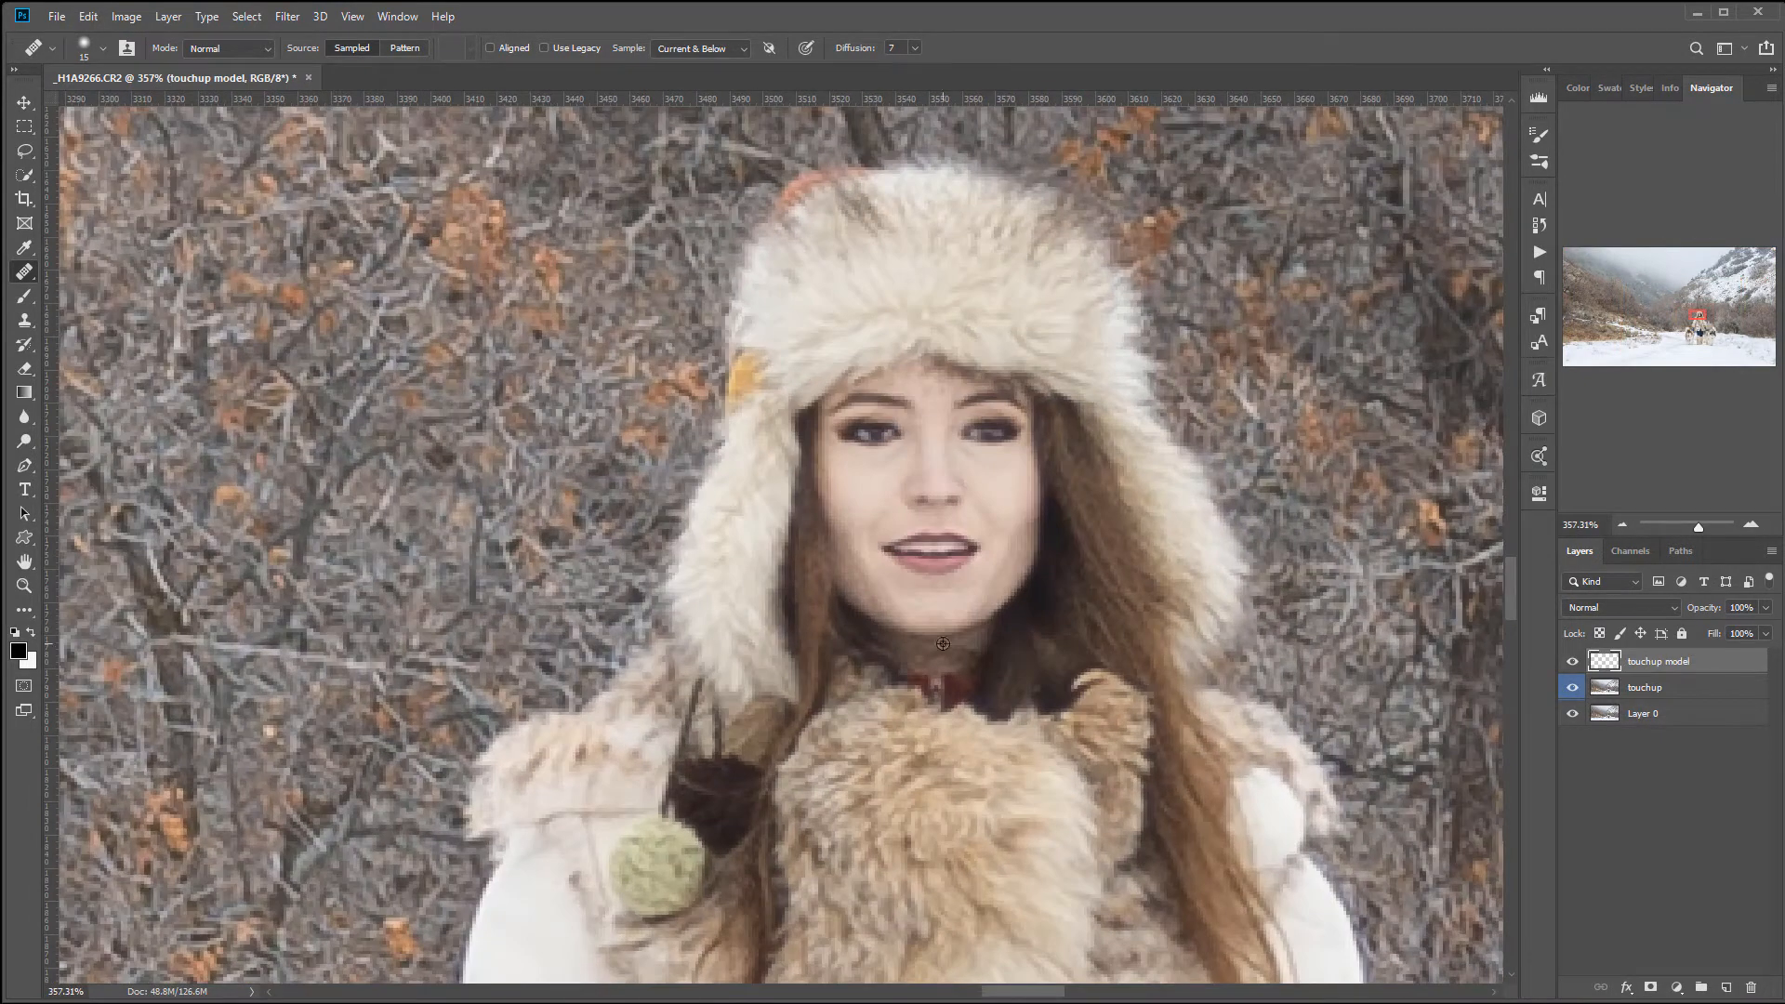
drag(938, 779, 1104, 186)
mouse_move(930, 884)
mouse_down()
mouse_move(1020, 614)
mouse_move(1175, 446)
mouse_move(1255, 214)
mouse_up()
mouse_move(1079, 856)
mouse_down()
mouse_move(1203, 556)
mouse_move(945, 714)
mouse_move(918, 754)
mouse_up()
drag(1020, 372, 986, 706)
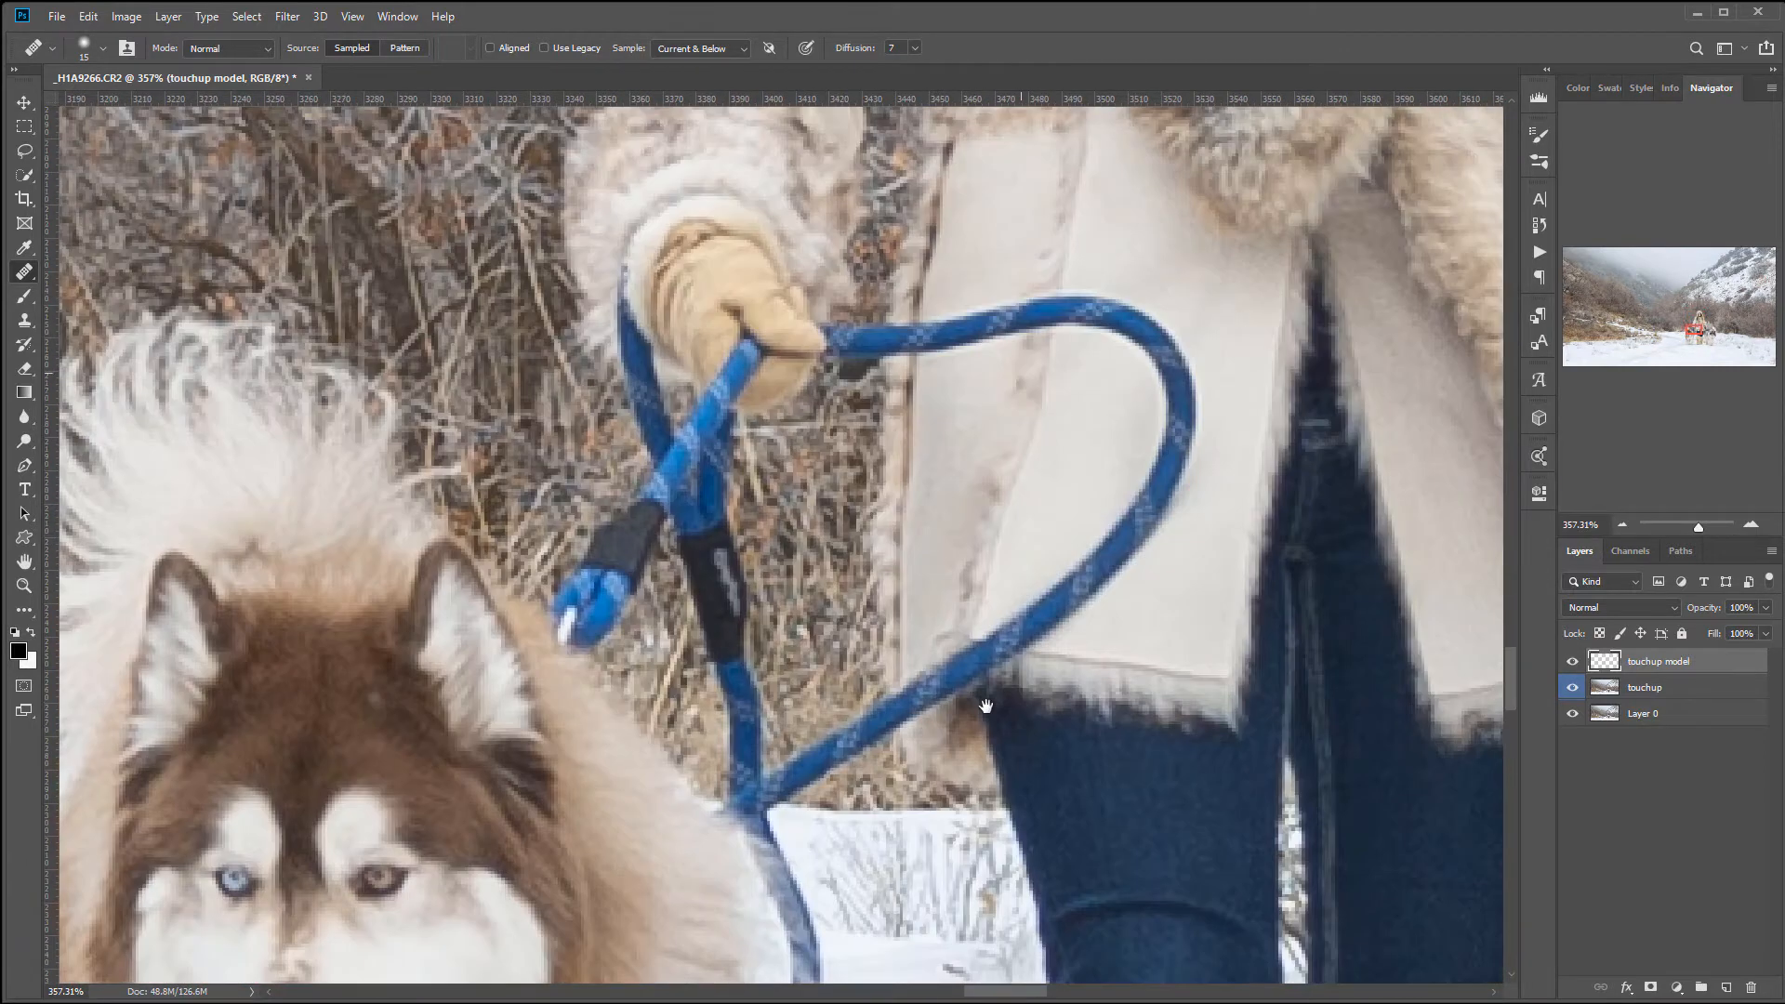
drag(958, 377, 988, 350)
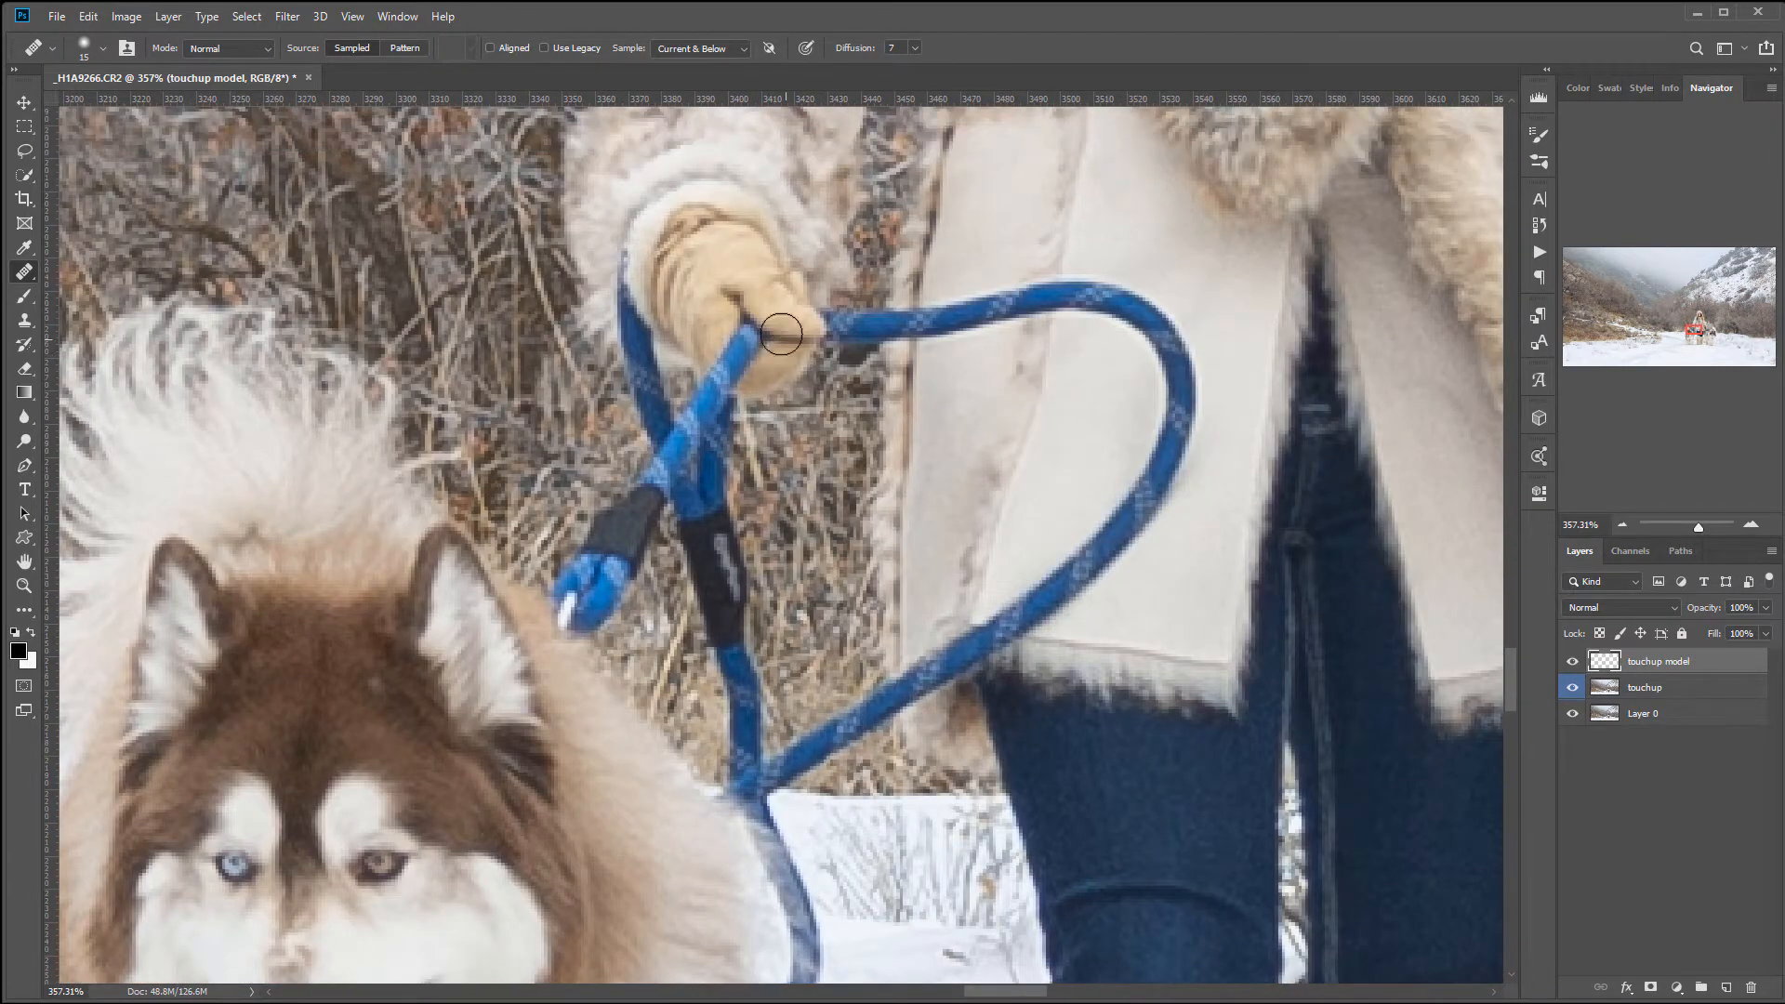
scroll(912, 472, down, 5)
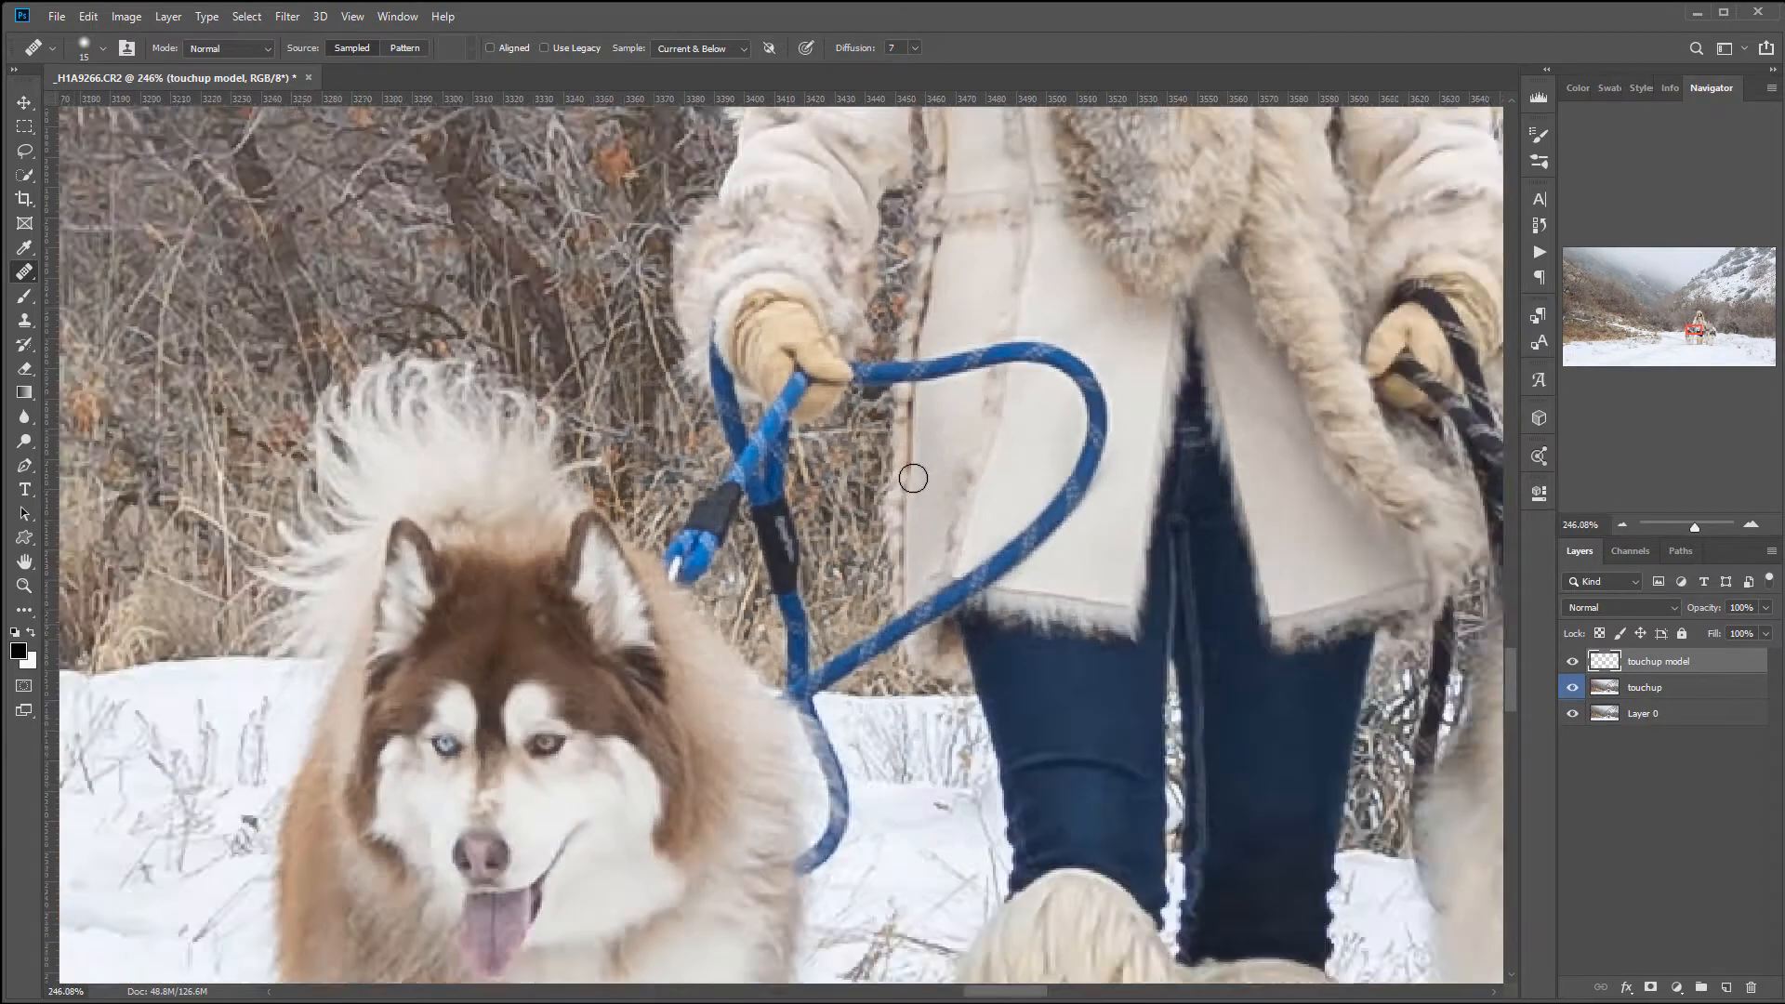
scroll(915, 475, down, 3)
scroll(1084, 511, down, 3)
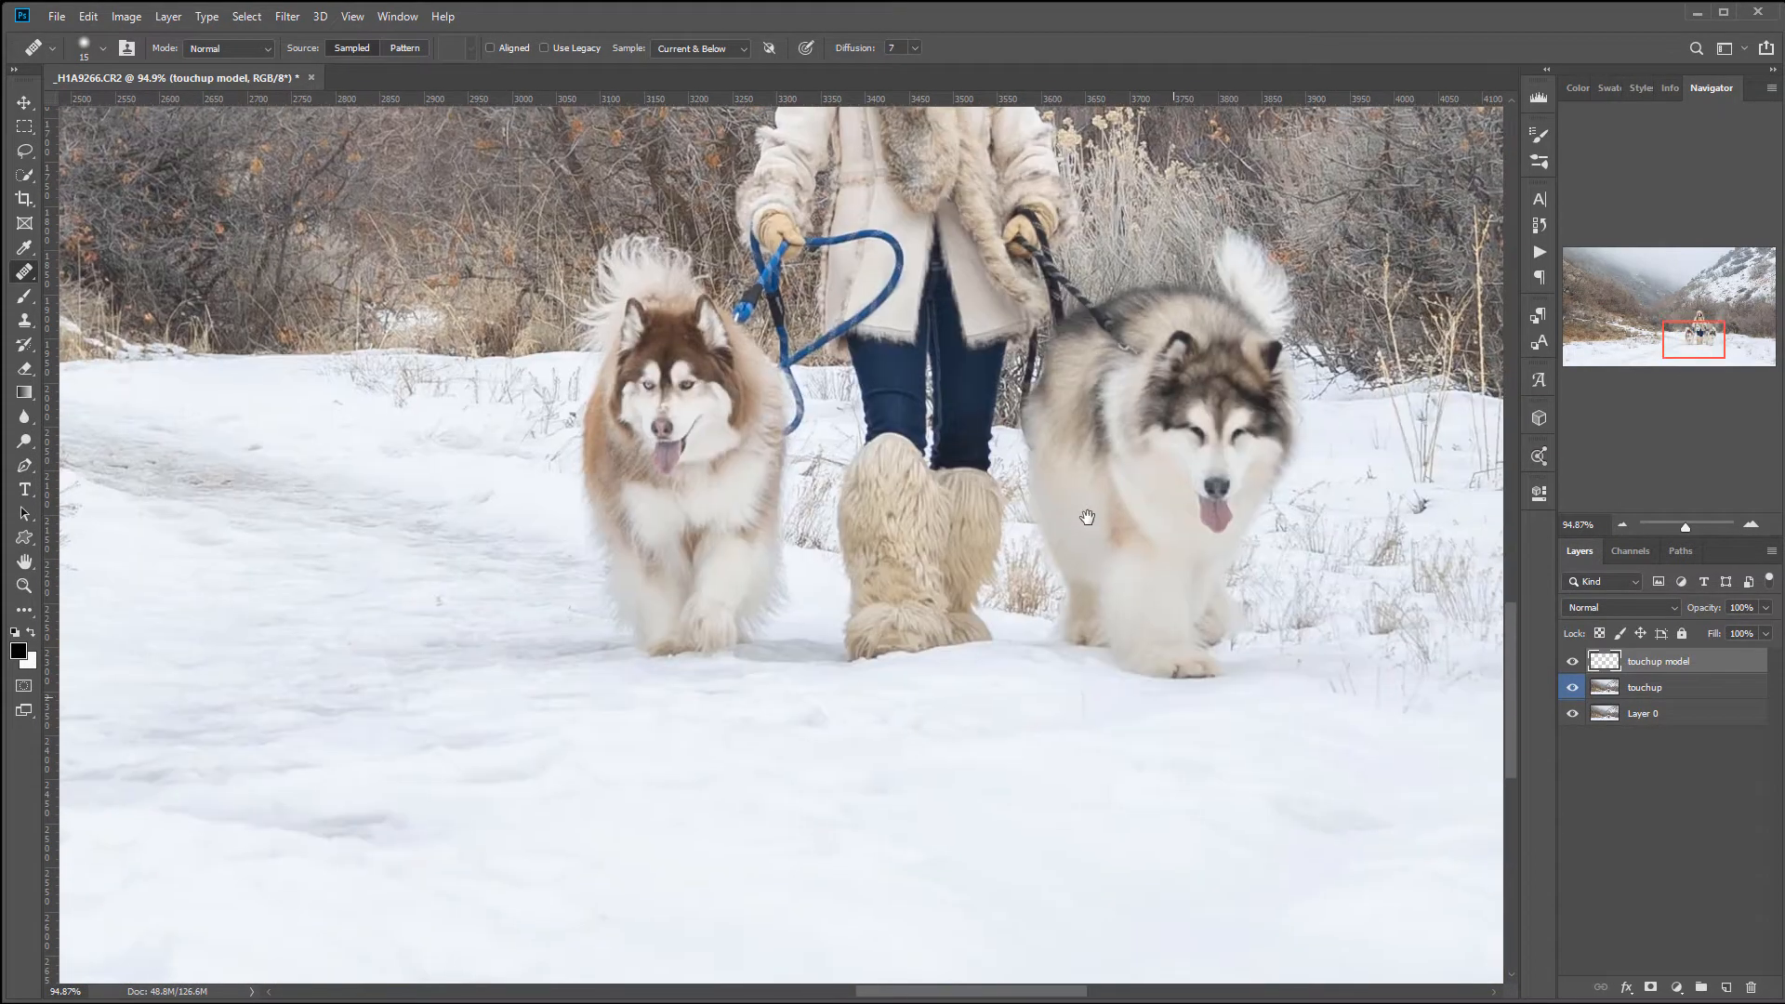
scroll(891, 346, down, 3)
drag(891, 346, 972, 612)
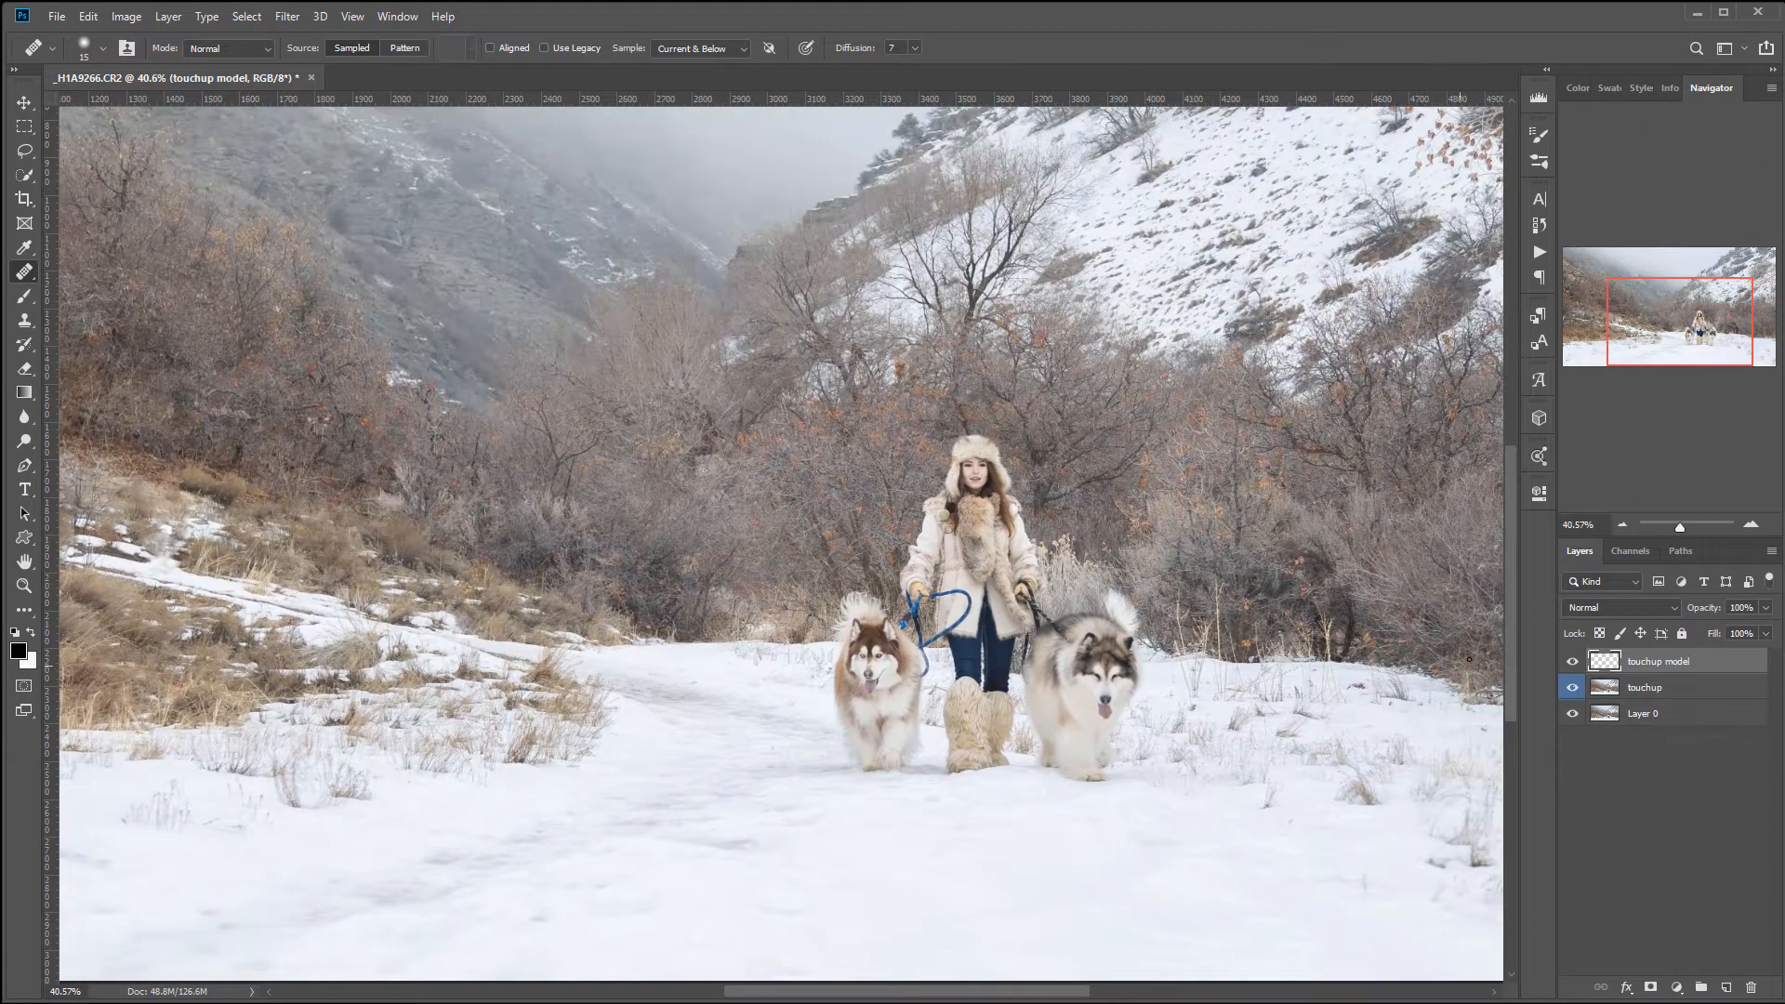
Turn the touchup model layer into a Soft Light layer named "db" filled with 50% gray
double_click(1680, 667)
key(Return)
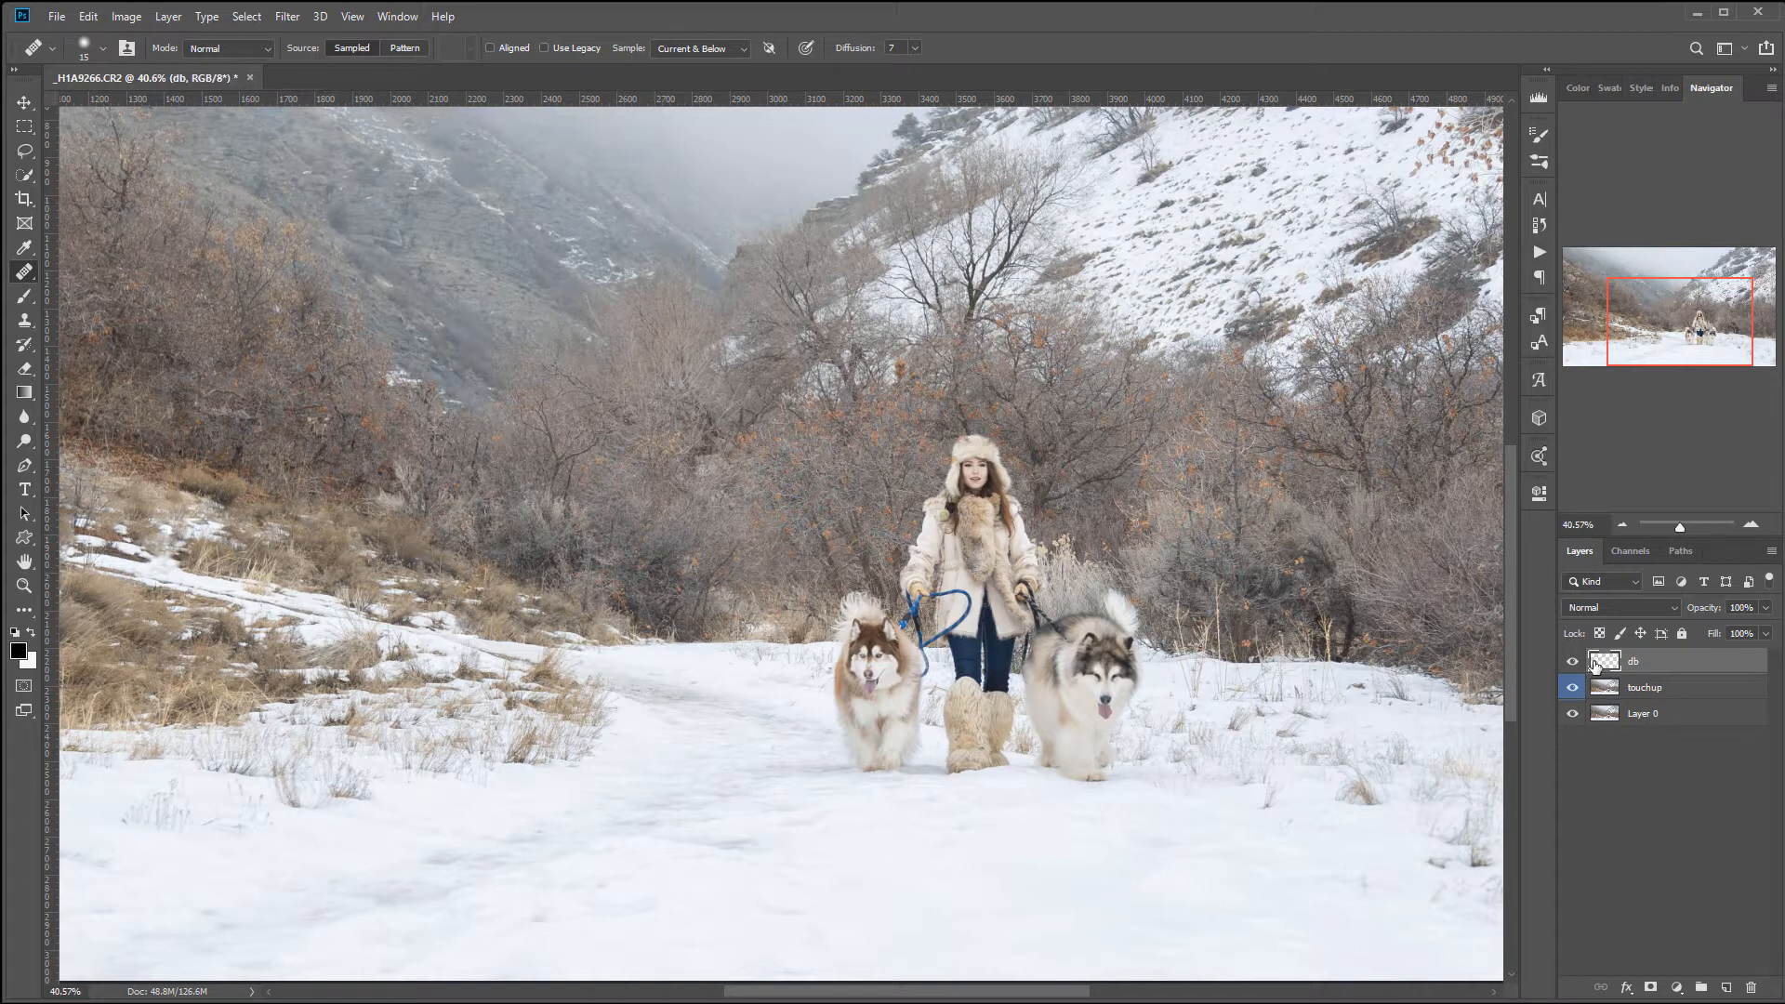
key(shift+F5)
click(1241, 328)
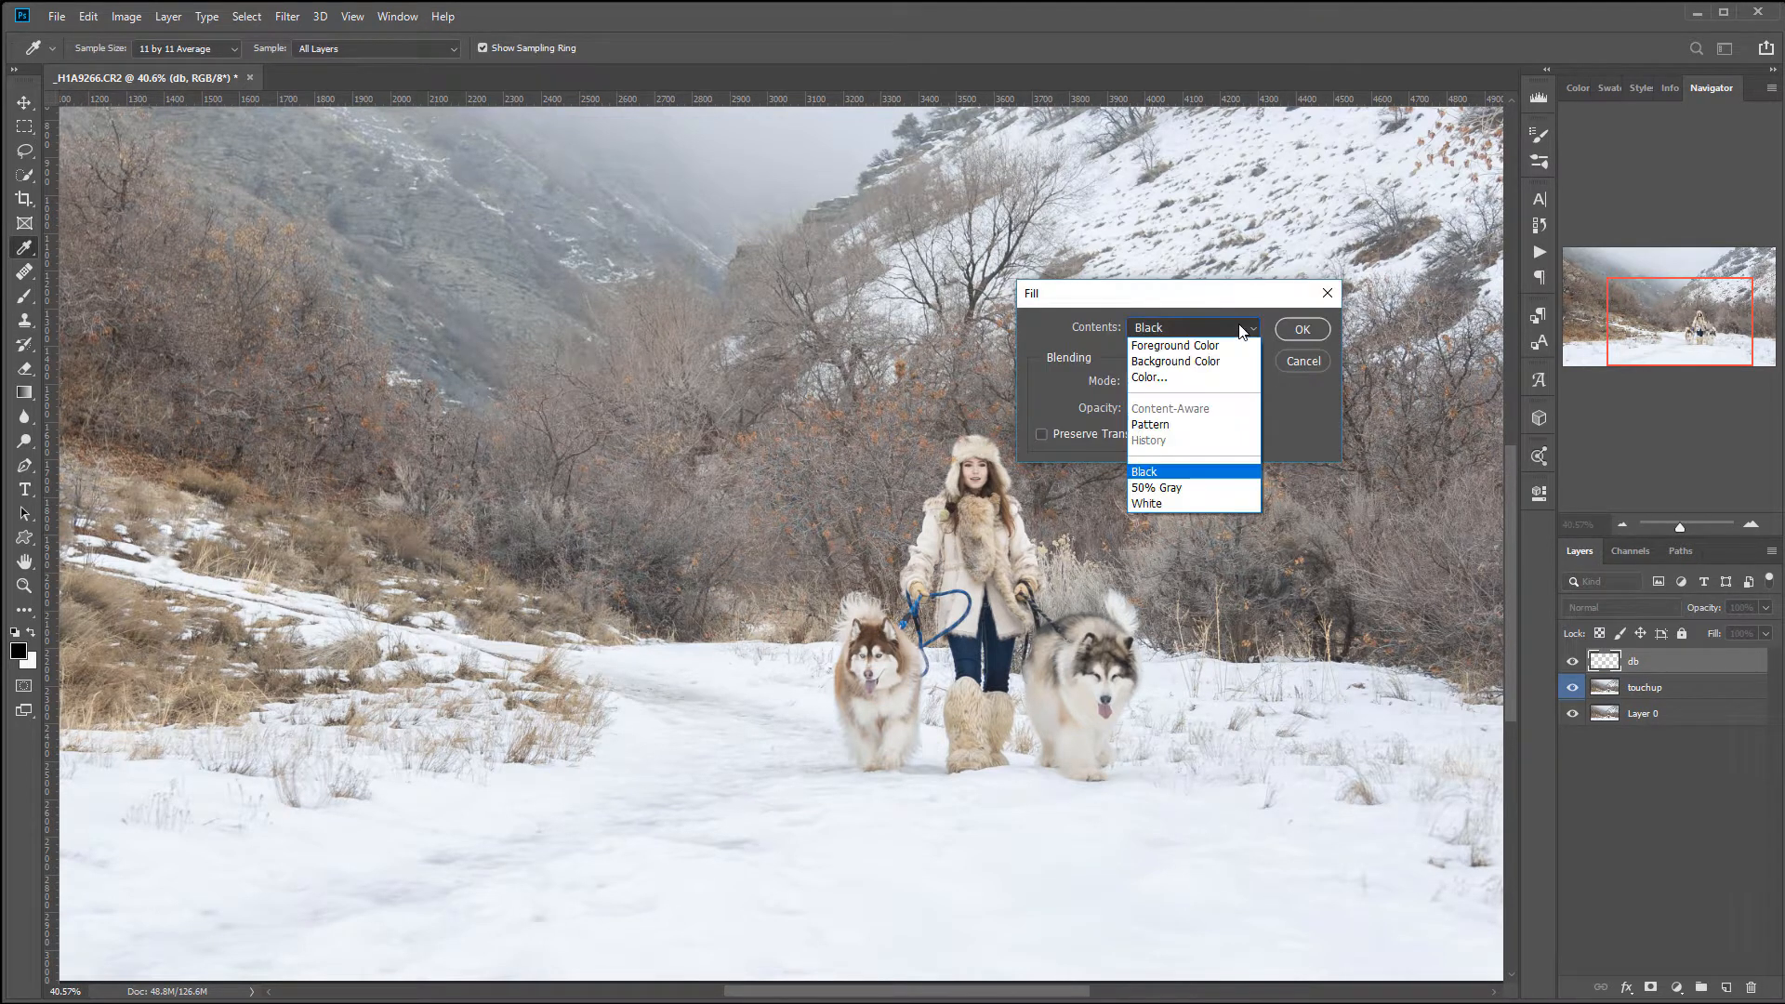
click(1198, 485)
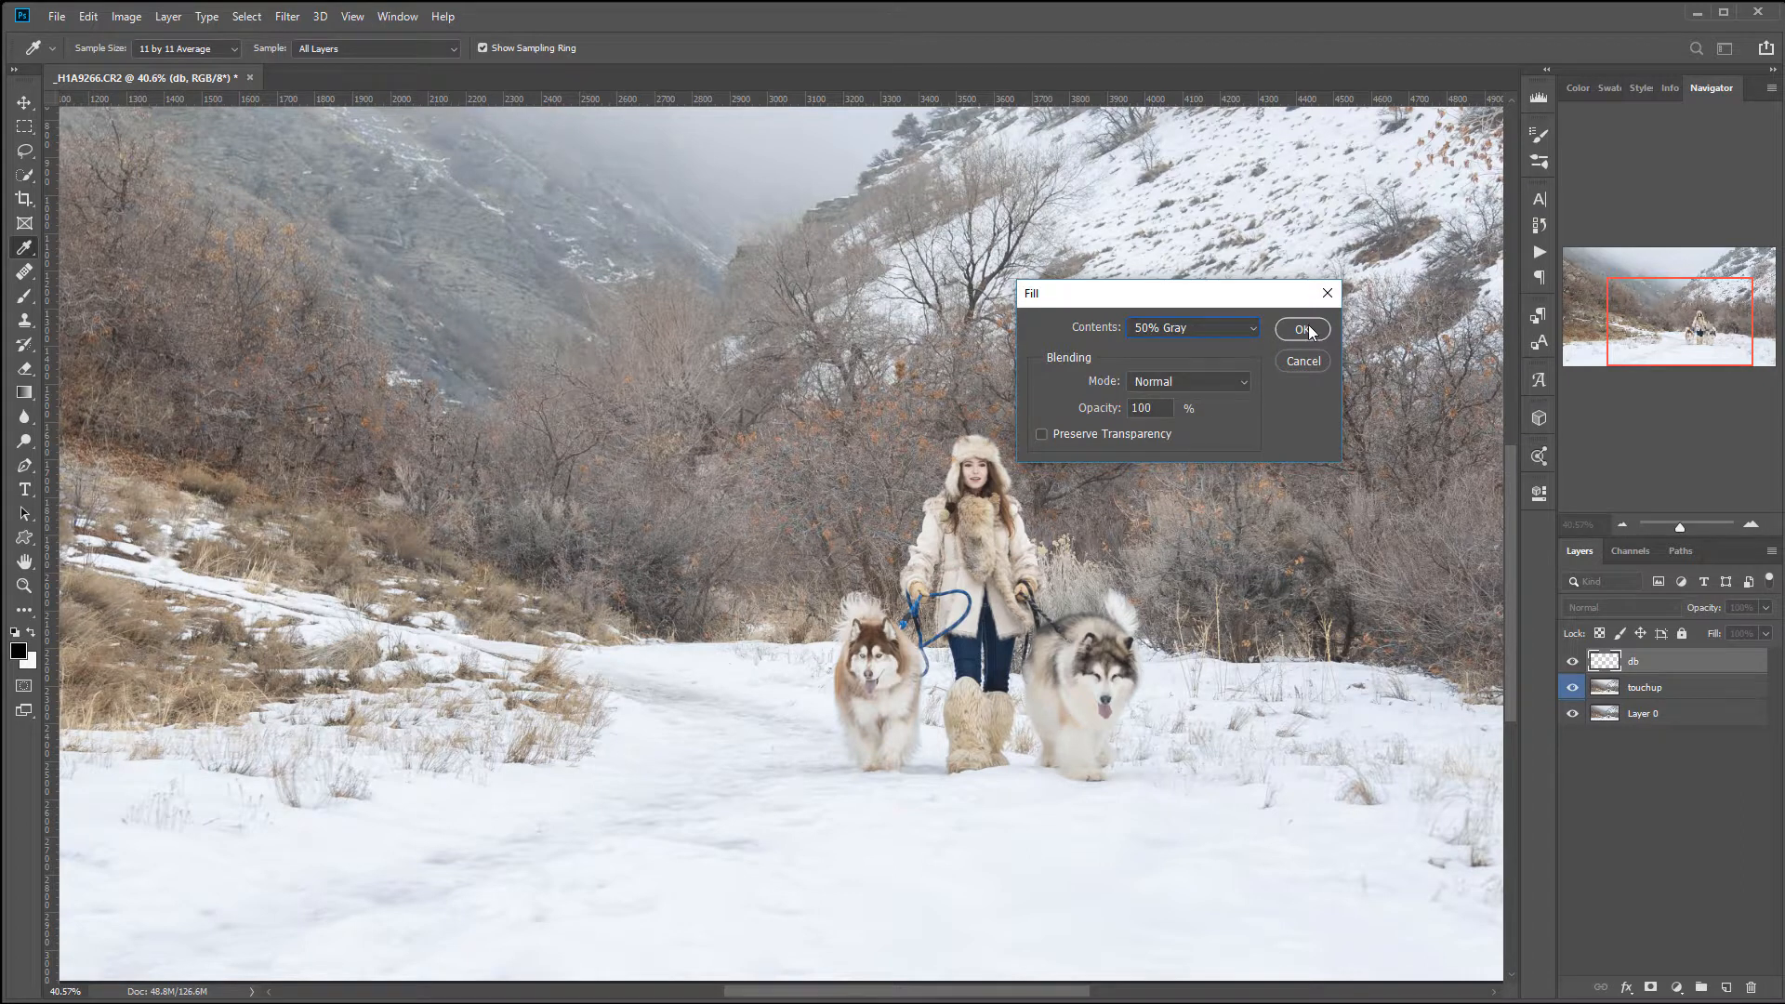
click(1304, 329)
click(1623, 608)
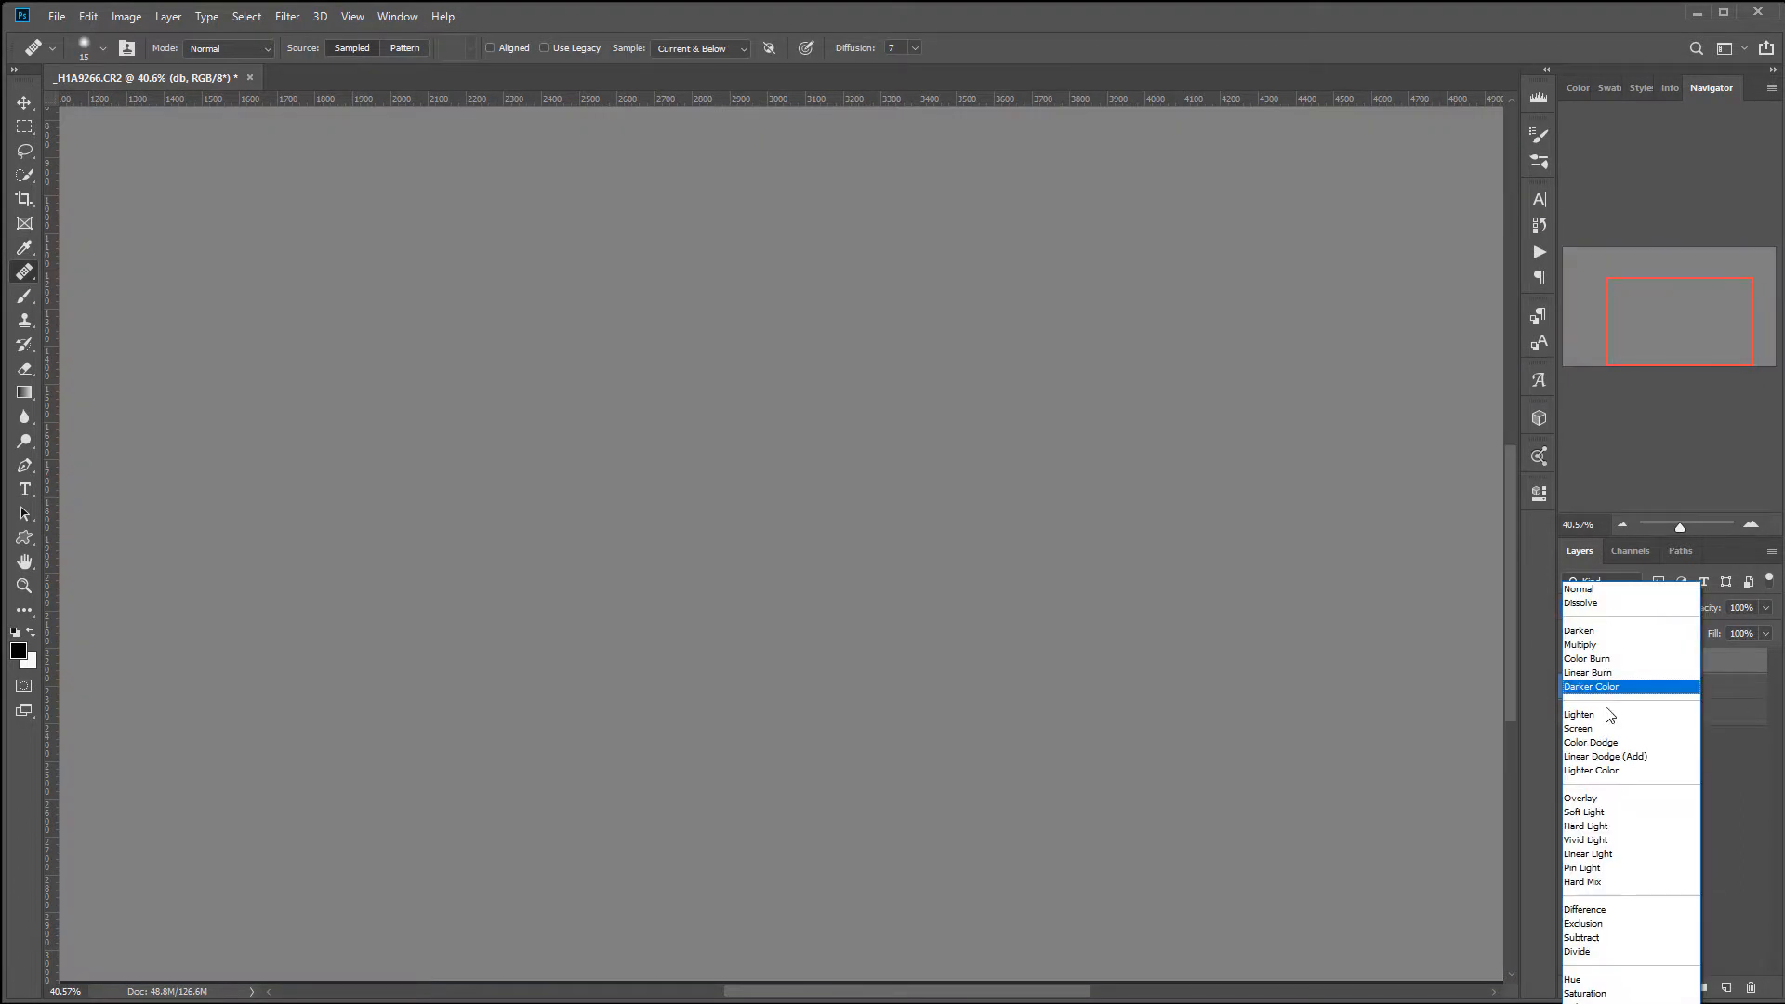
click(1607, 813)
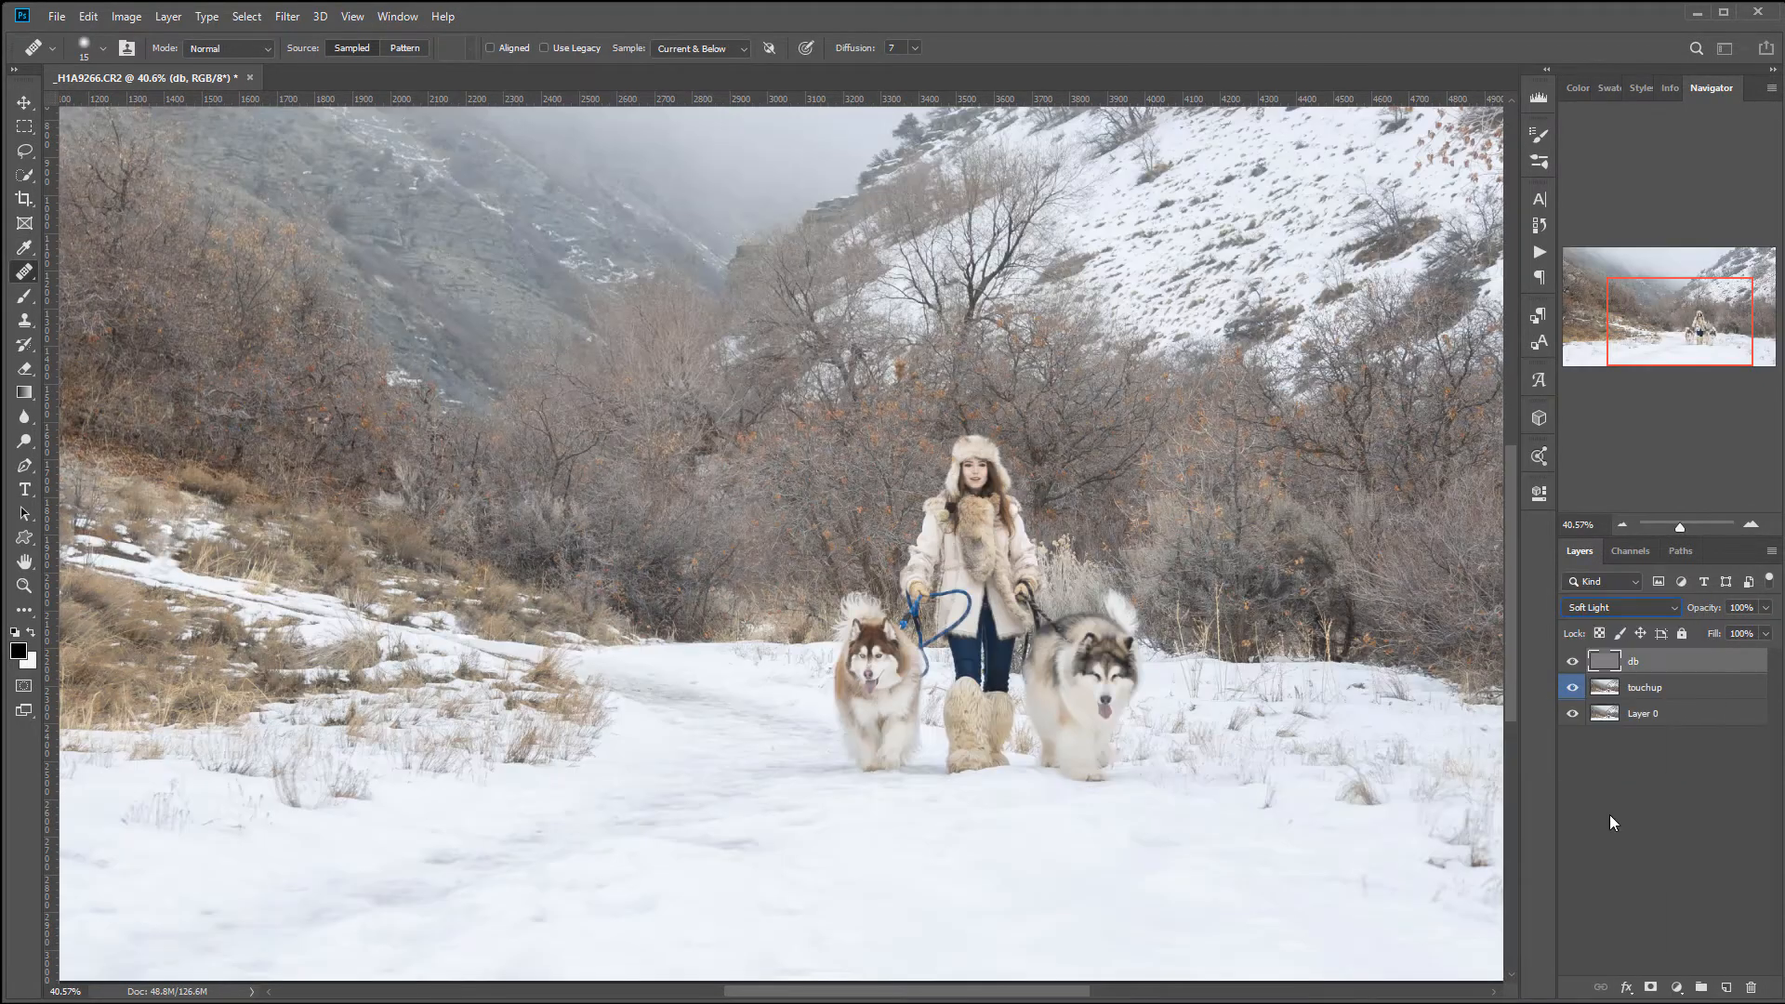
Set up the Brush tool with a Soft Round tip at 0% hardness and 10% opacity
click(25, 296)
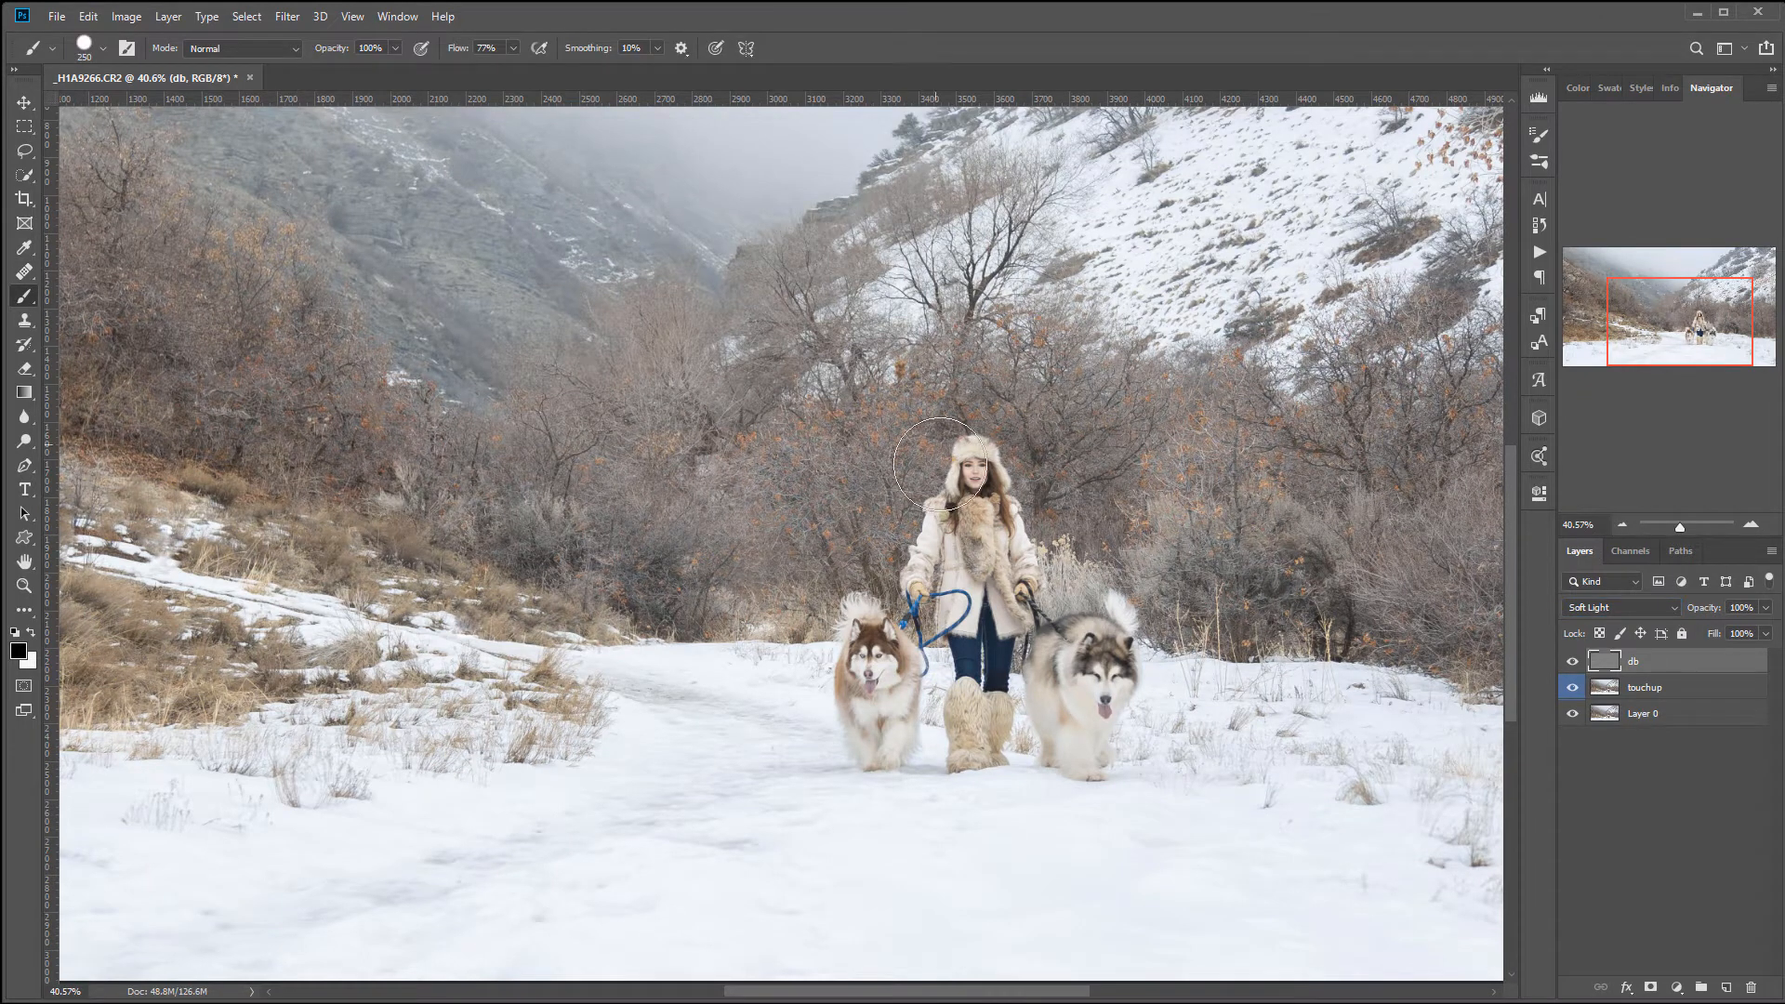
right_click(949, 516)
click(1082, 536)
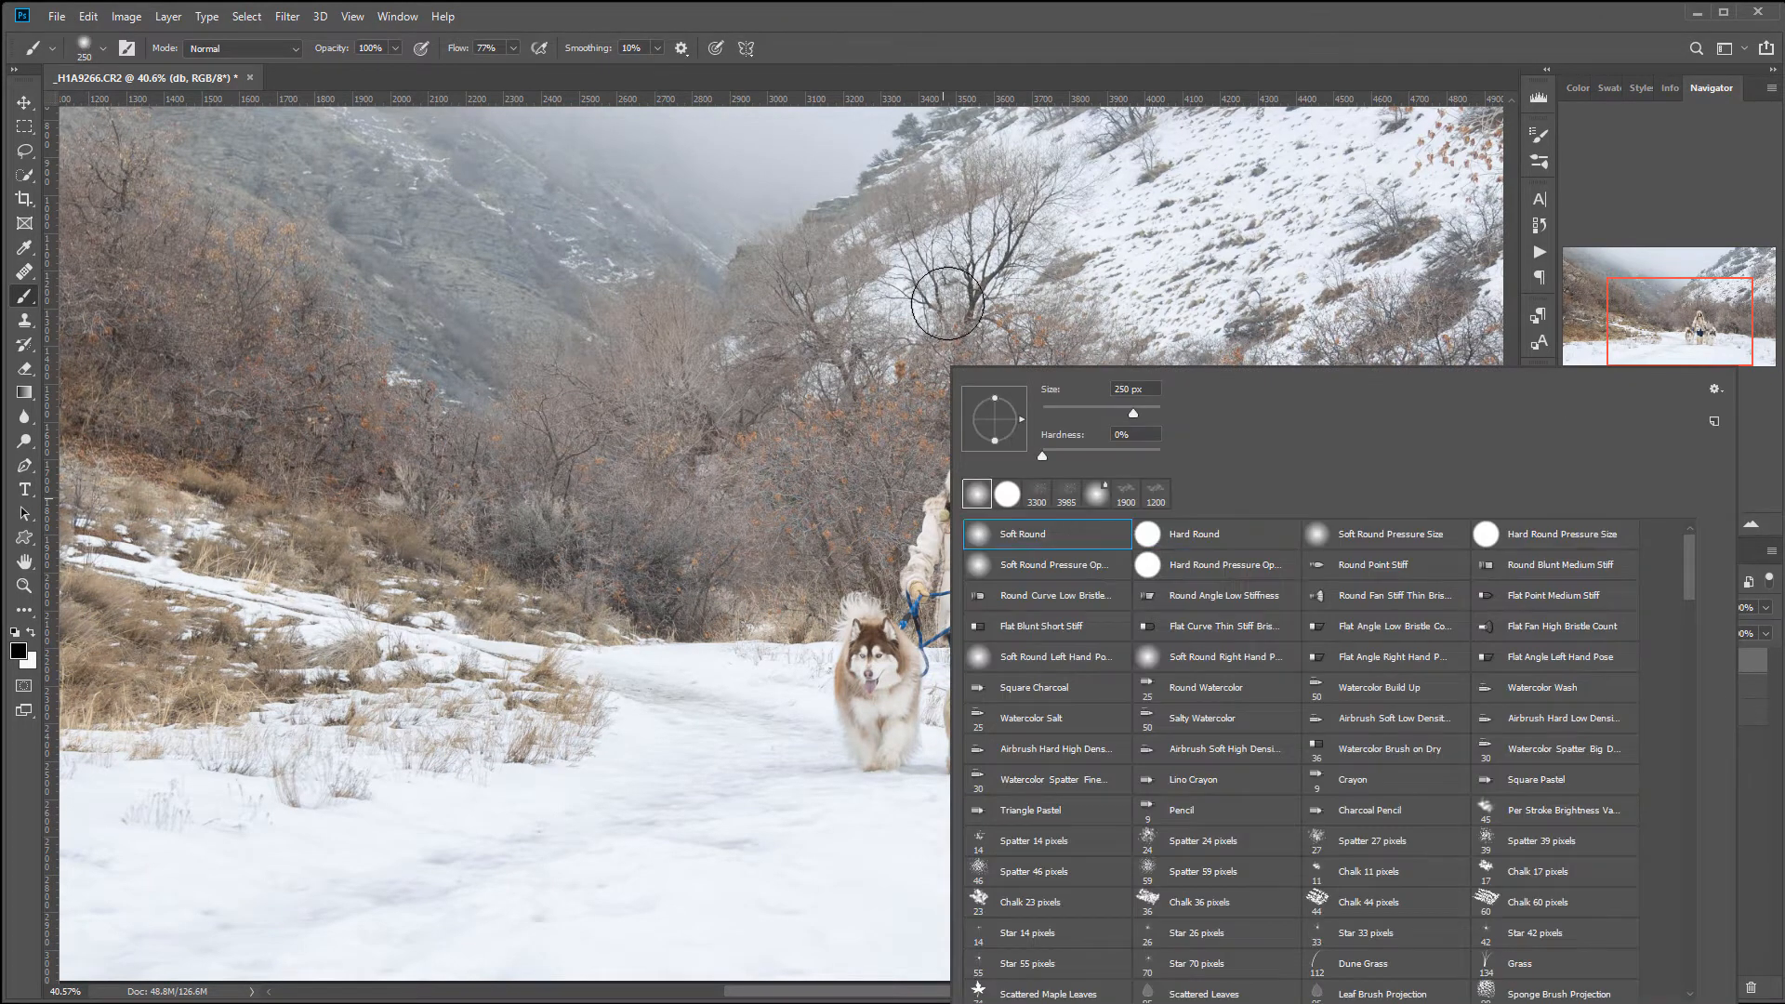
right_click(847, 282)
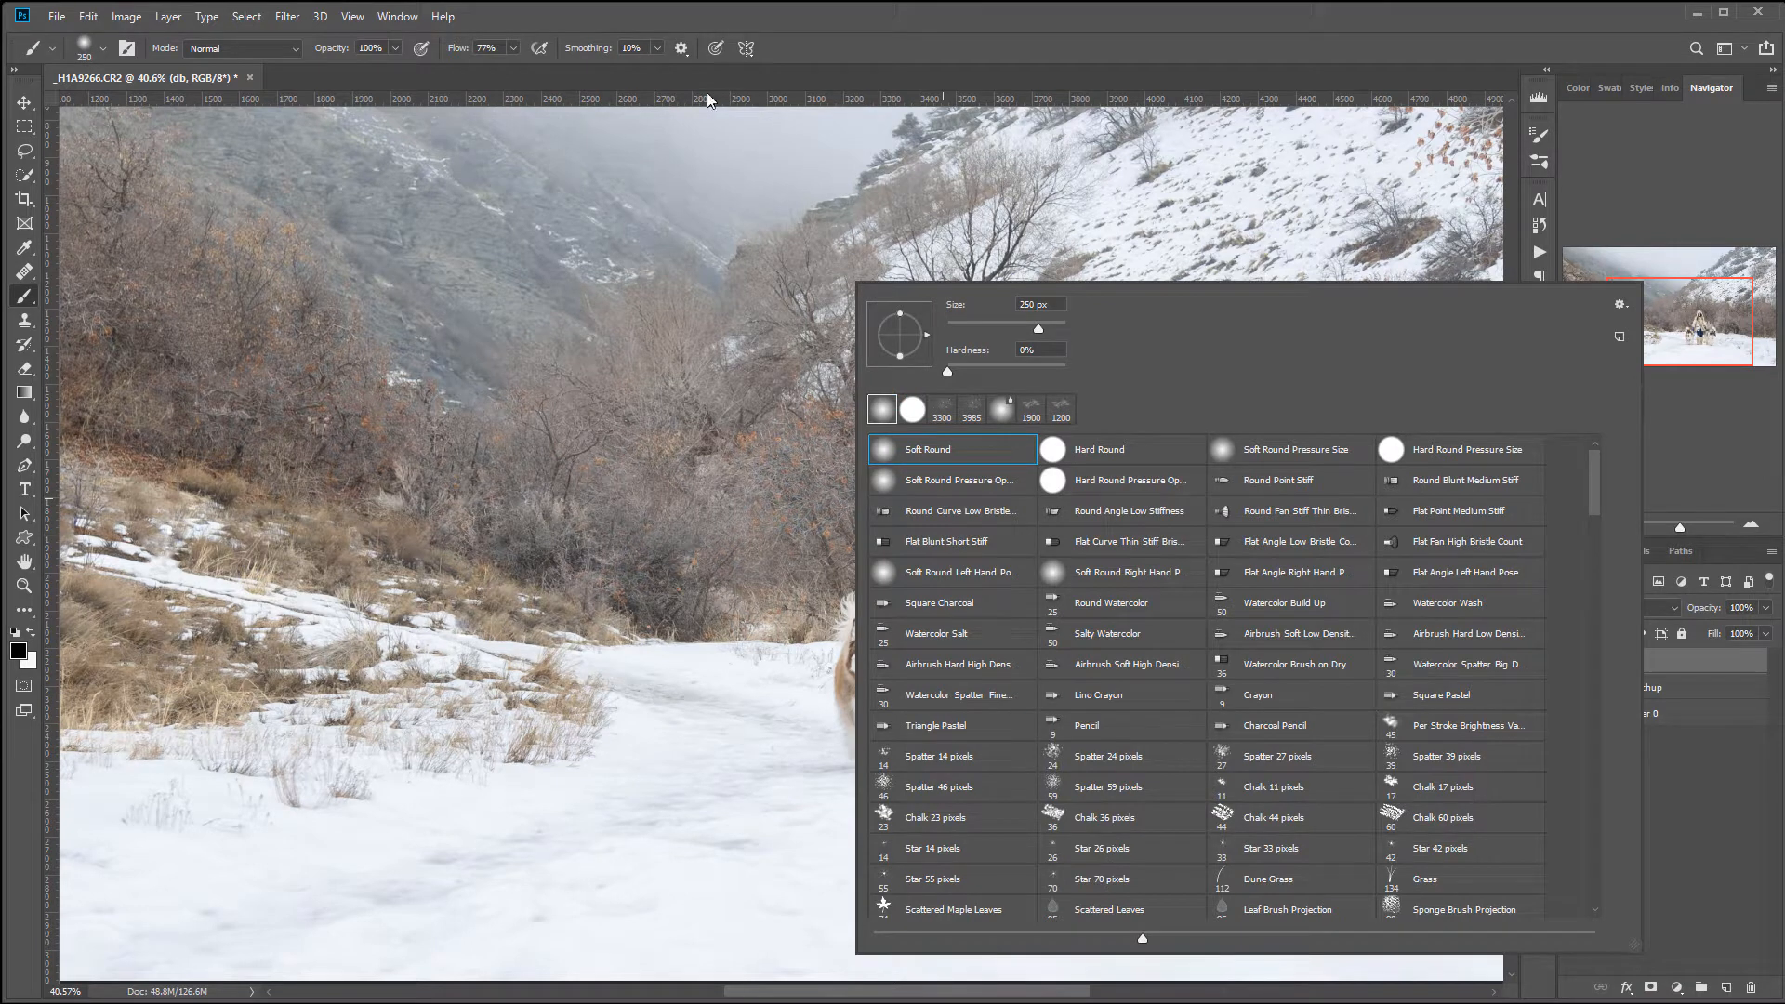
click(399, 47)
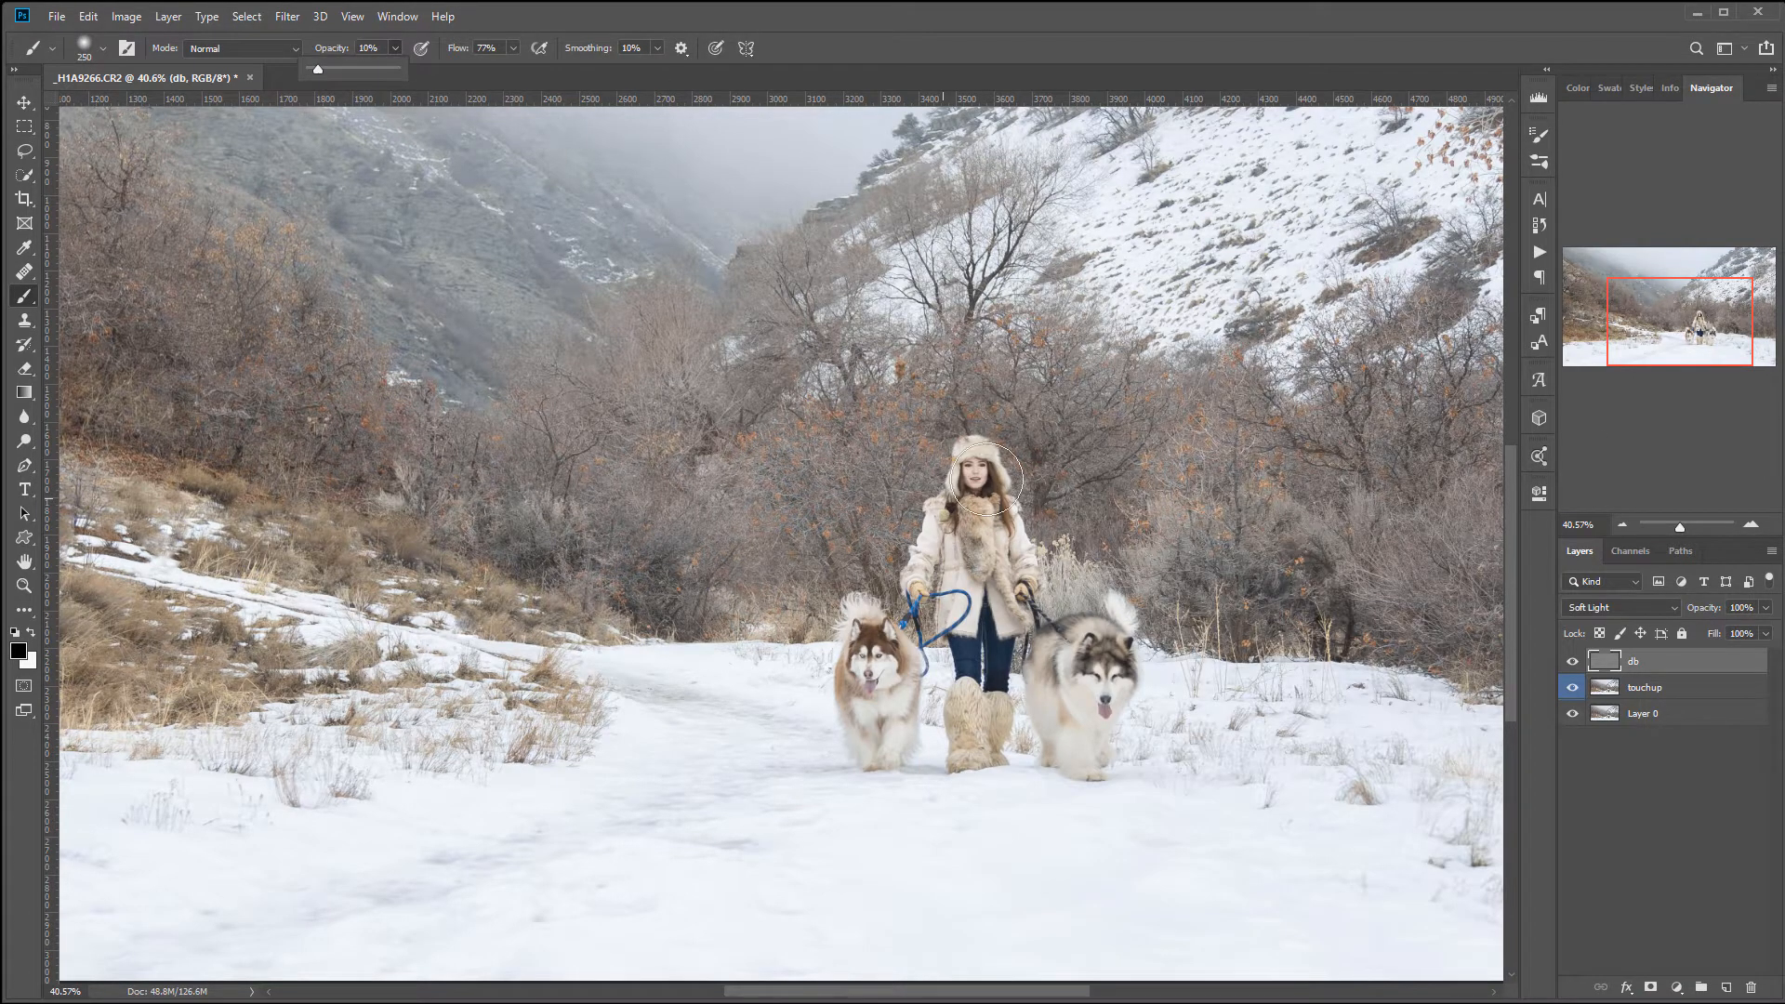
Burn the edges of the model's cheeks, jaw and forehead with a soft black brush of about 25 px
scroll(986, 480, up, 10)
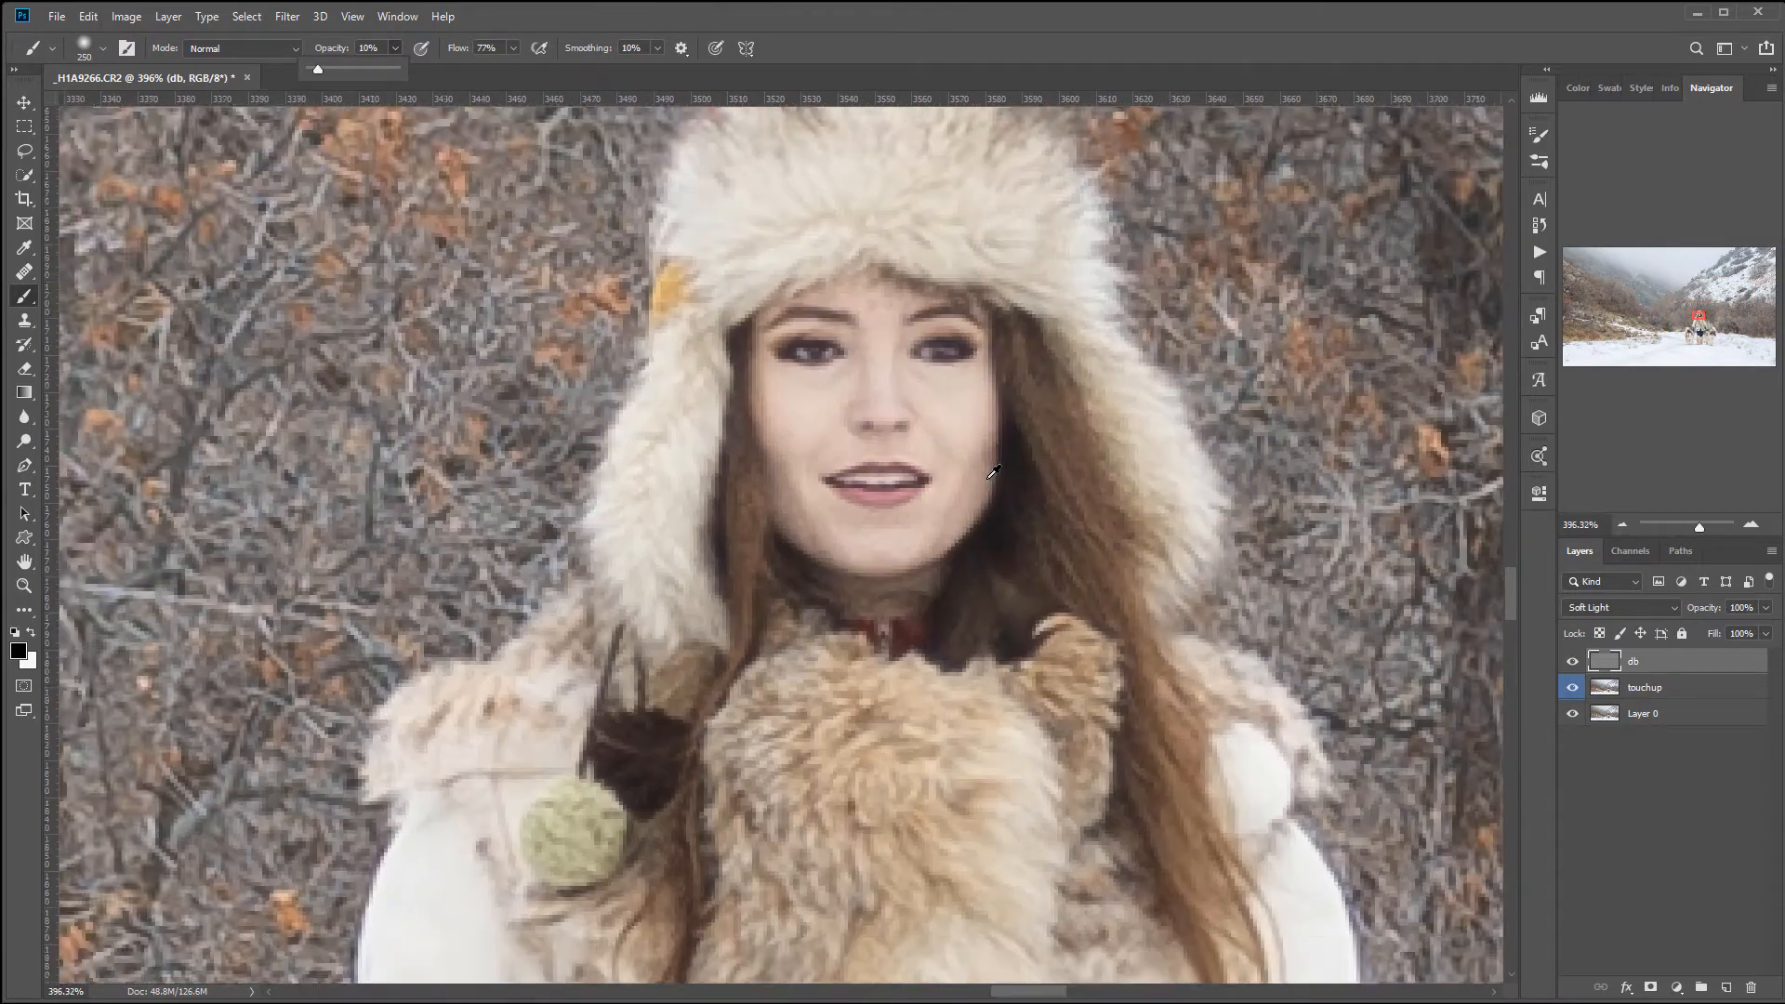
scroll(988, 478, down, 1)
drag(986, 475, 998, 605)
key(bracketleft)
key(bracketleft)
key(bracketleft)
key(bracketleft)
key(bracketleft)
key(bracketleft)
key(bracketleft)
key(bracketleft)
key(bracketleft)
key(bracketleft)
key(bracketleft)
key(bracketleft)
key(bracketleft)
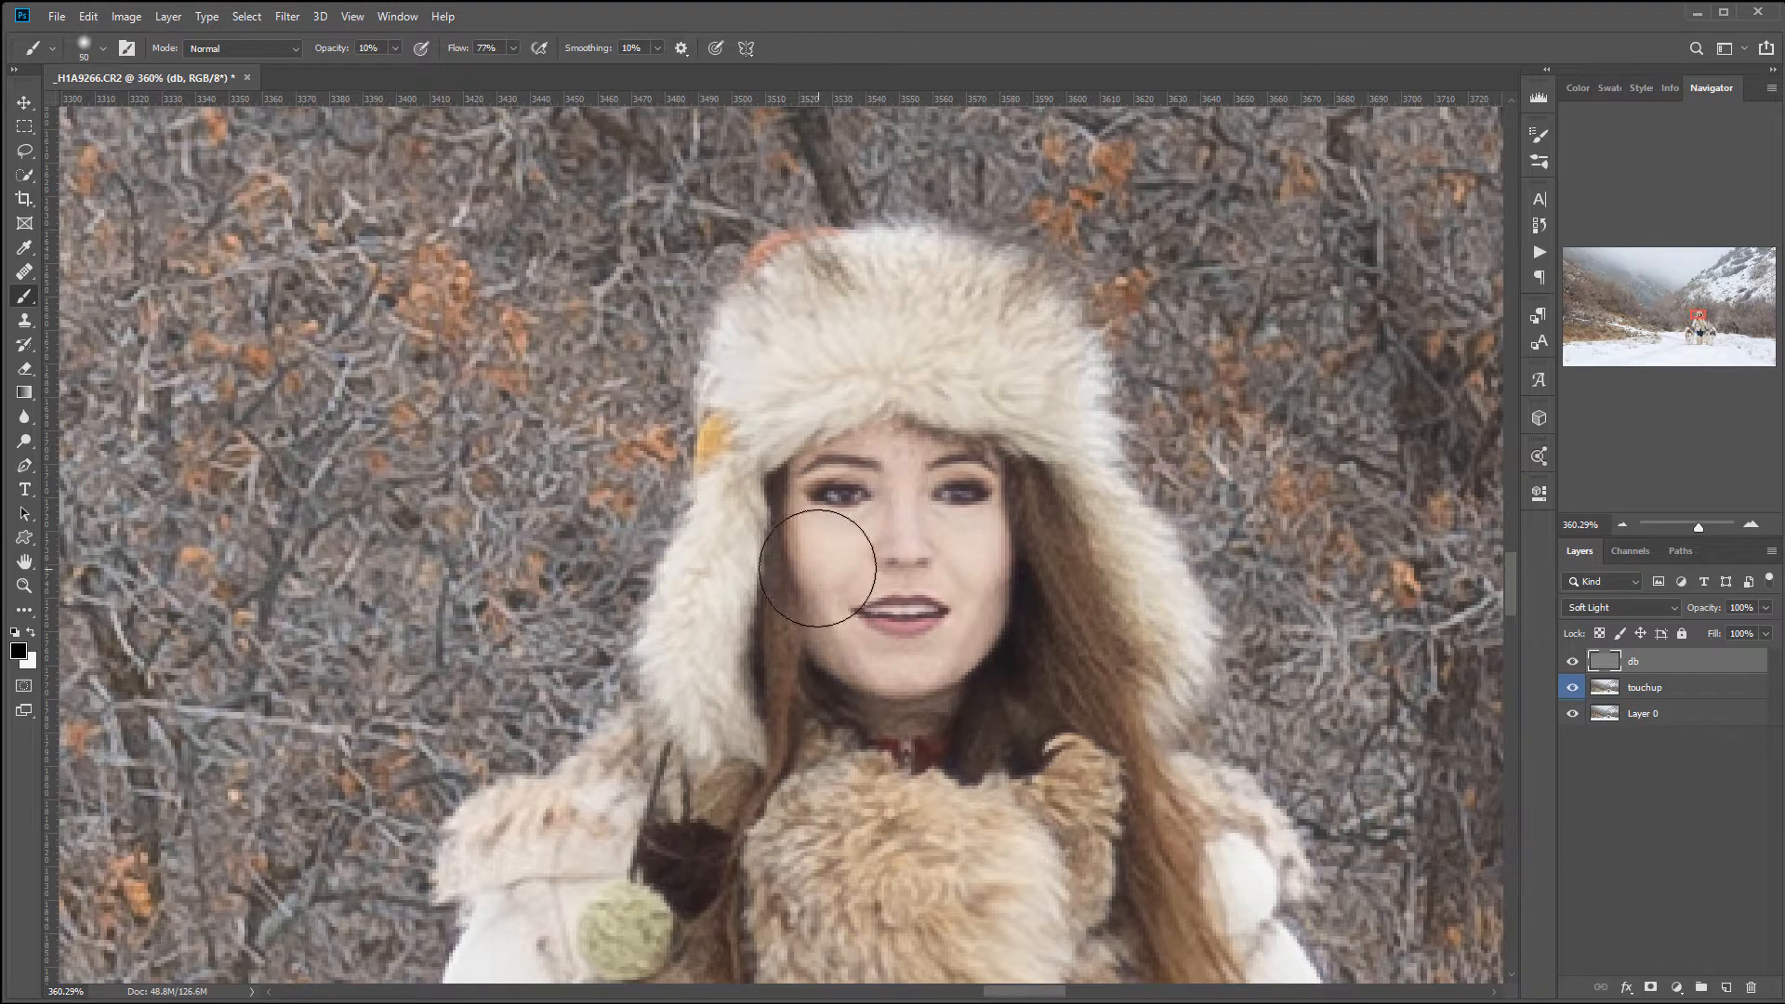
key(bracketleft)
key(bracketleft)
key(bracketright)
key(bracketright)
key(bracketright)
mouse_move(804, 588)
mouse_down()
mouse_move(829, 672)
mouse_move(865, 682)
mouse_up()
mouse_move(980, 616)
mouse_down()
mouse_move(991, 529)
mouse_move(993, 564)
mouse_move(963, 561)
mouse_move(969, 586)
mouse_move(1006, 524)
mouse_move(1040, 534)
mouse_move(982, 677)
mouse_up()
mouse_move(811, 440)
mouse_down()
mouse_move(837, 457)
mouse_move(770, 471)
mouse_up()
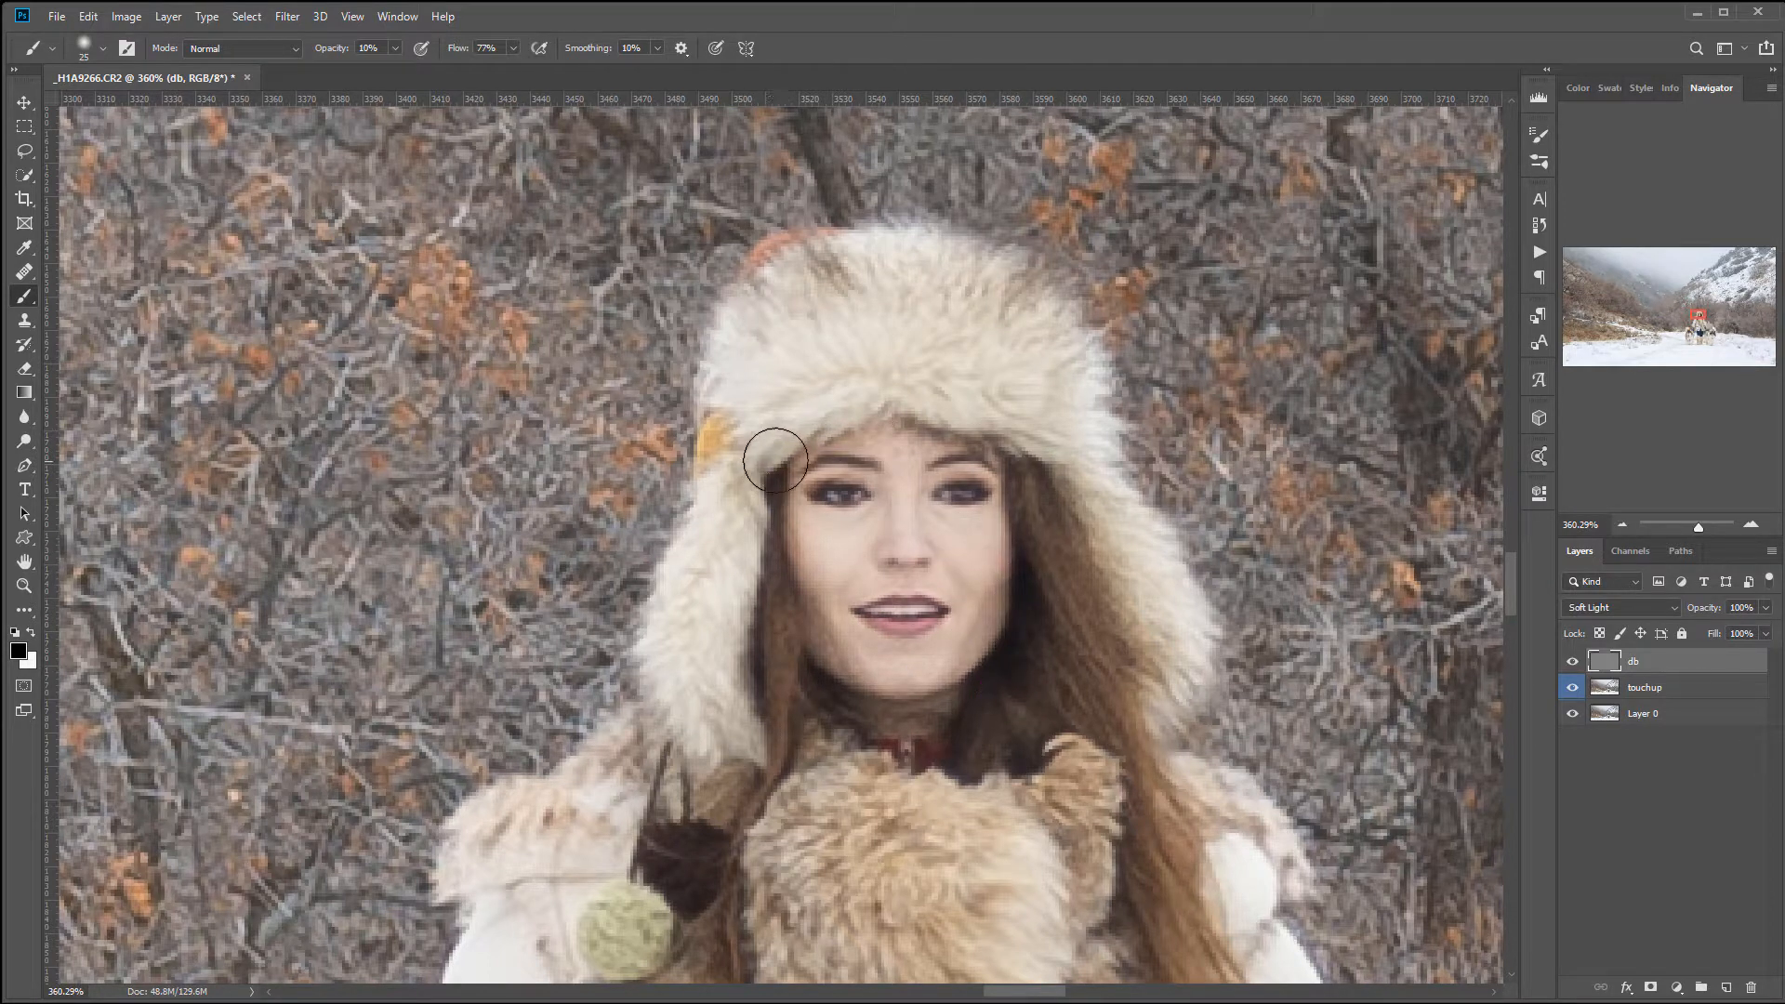
drag(777, 696, 746, 578)
mouse_move(888, 693)
mouse_down()
mouse_move(906, 680)
mouse_move(788, 603)
mouse_up()
Refine the model's face with a 10 px brush, dodging its highlights with white
key(bracketleft)
key(bracketleft)
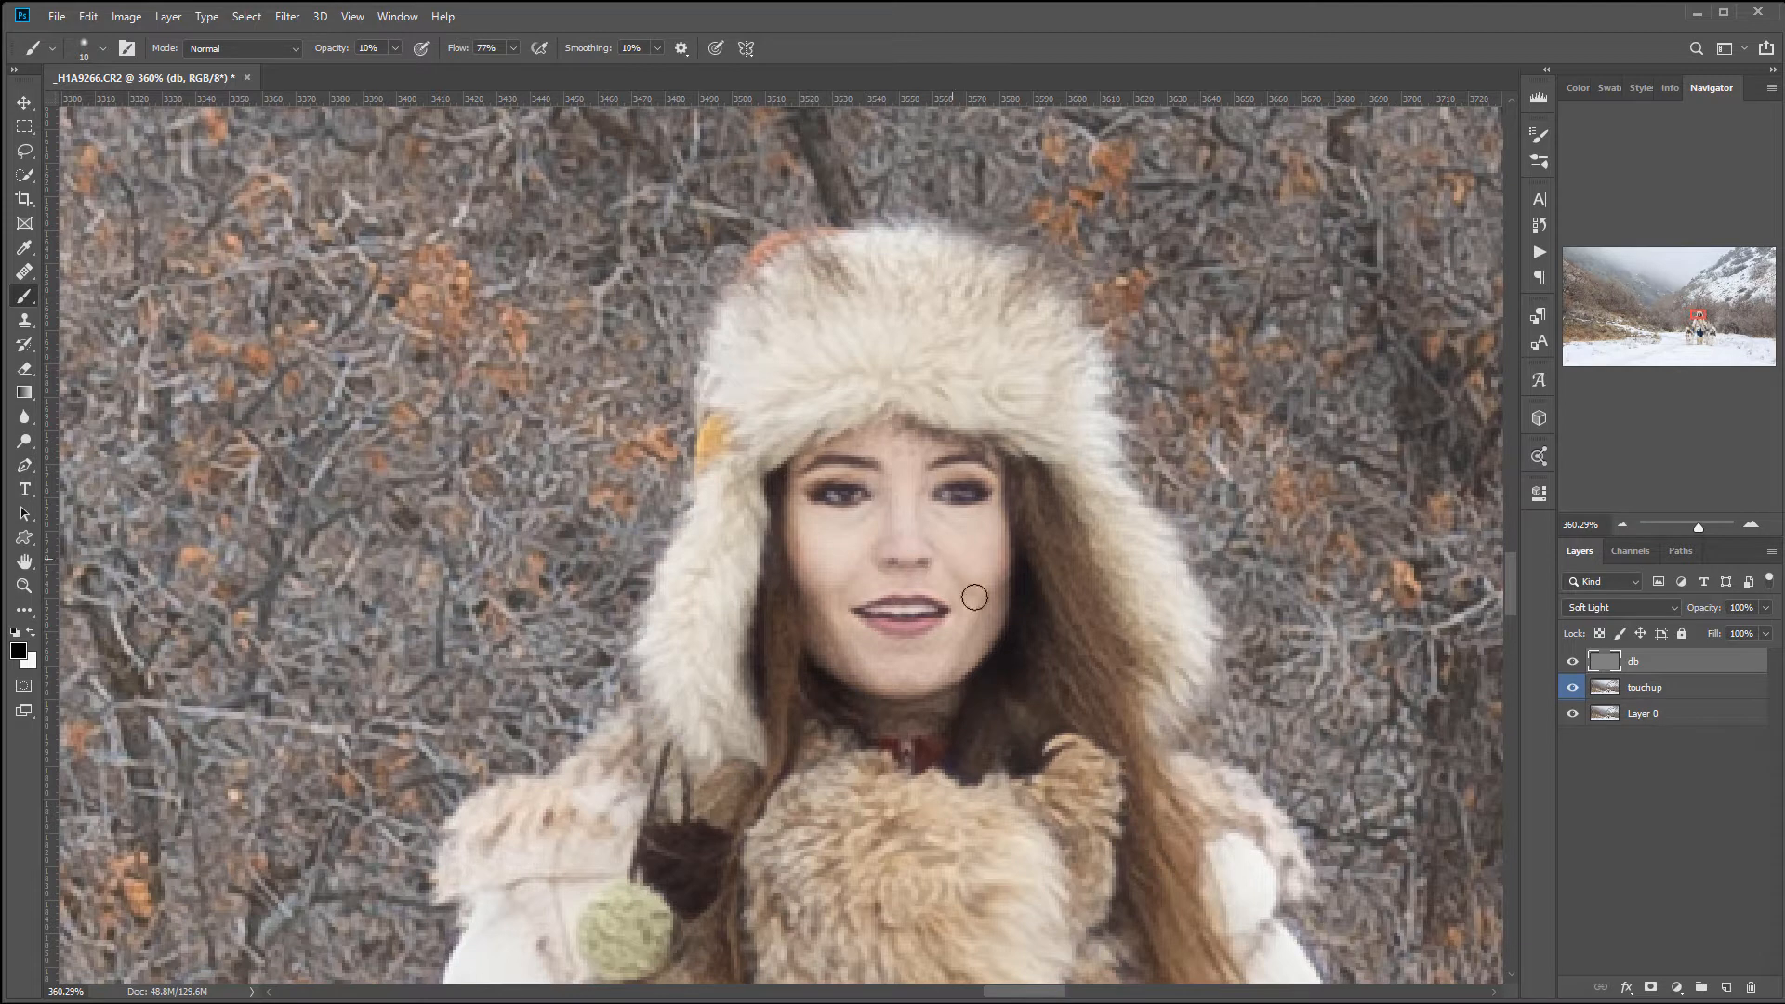
click(33, 585)
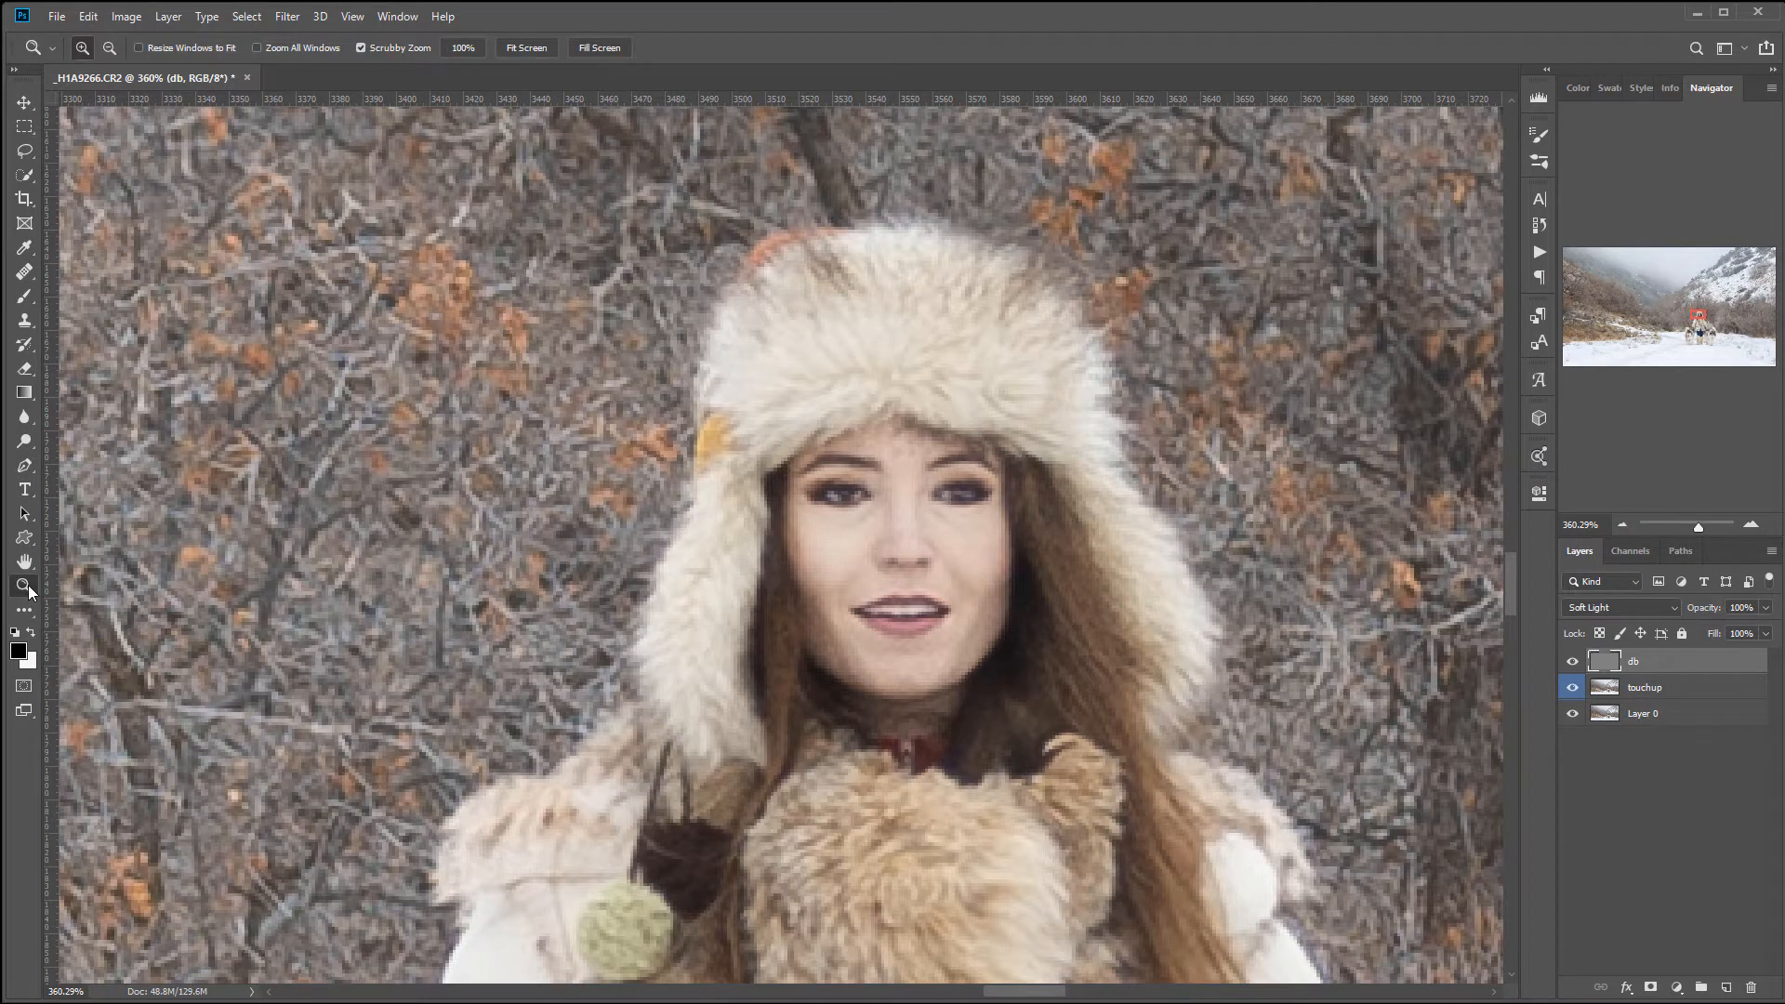
double_click(28, 587)
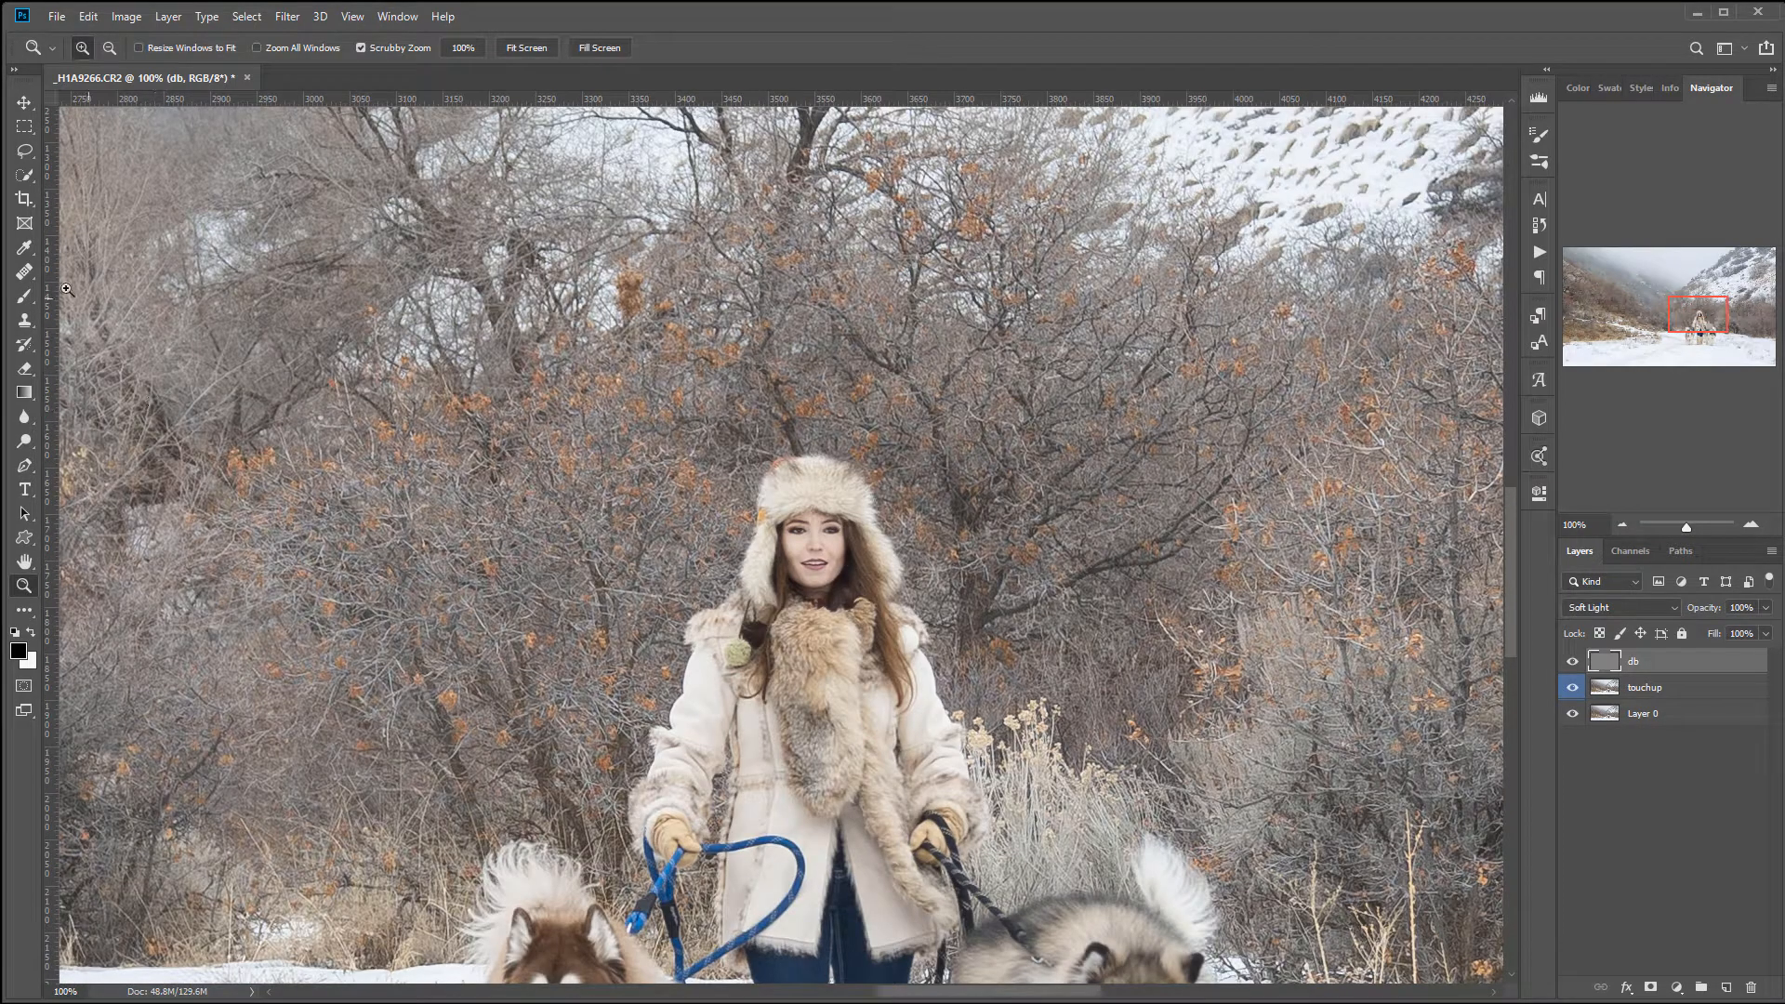
click(26, 296)
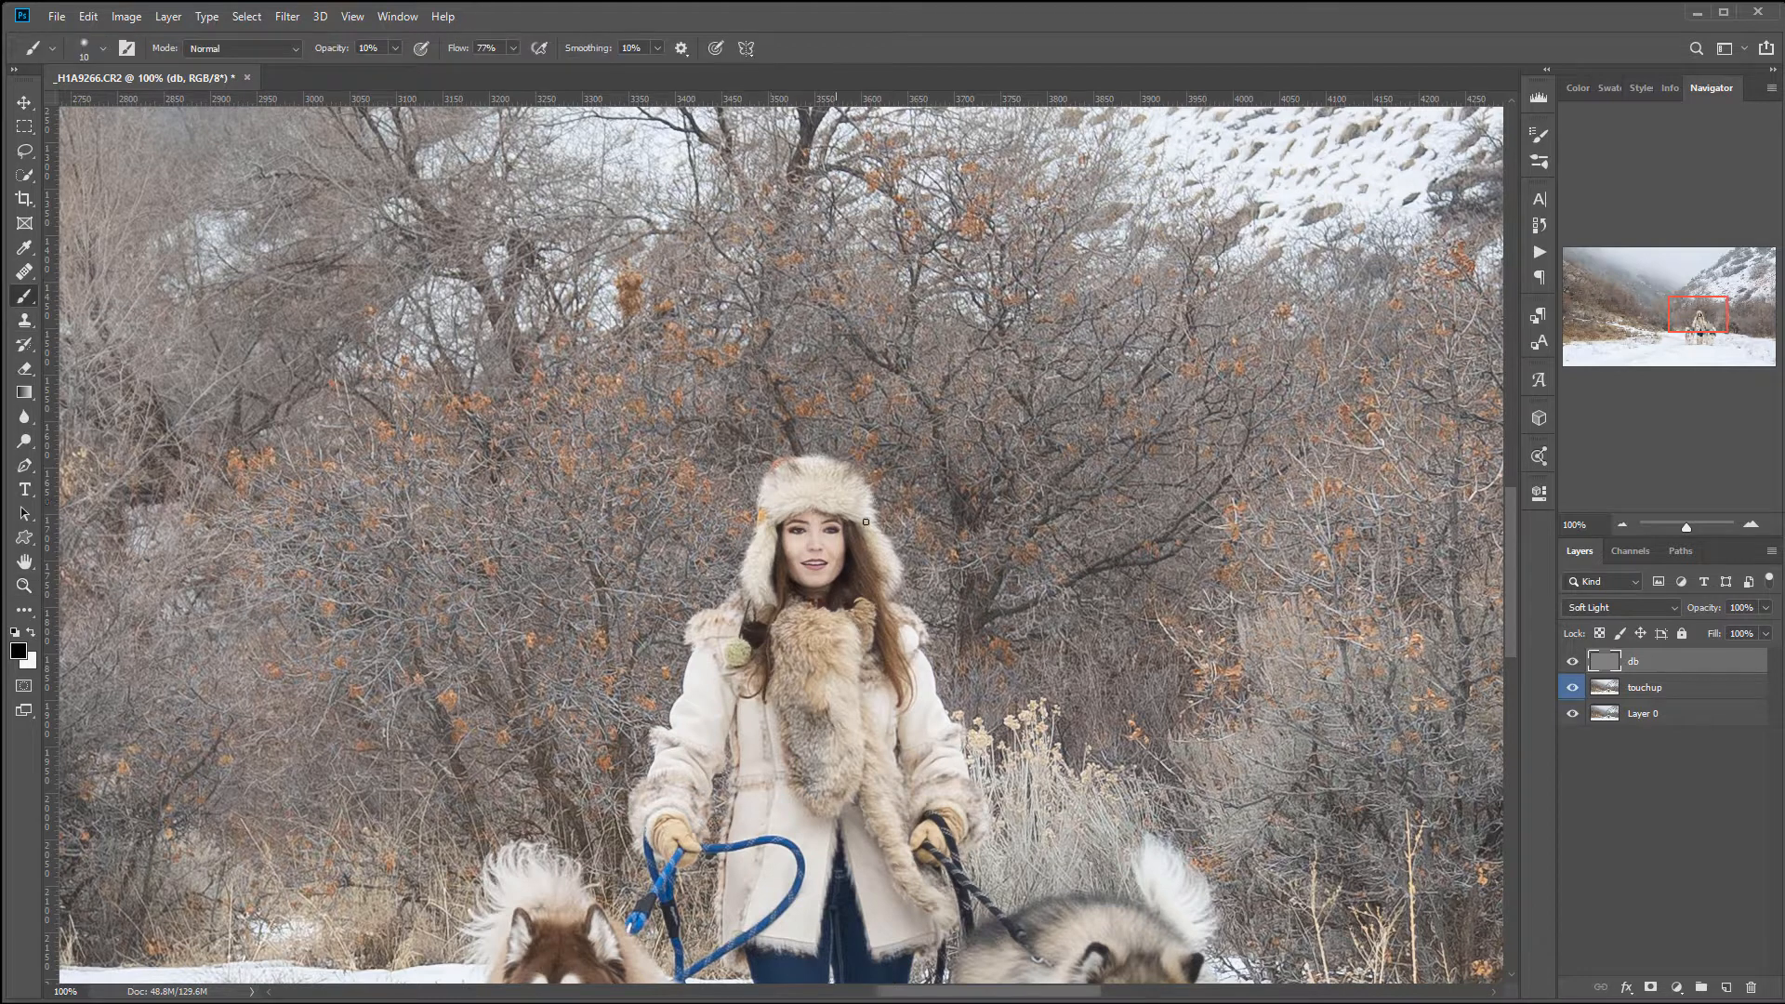
scroll(779, 556, up, 8)
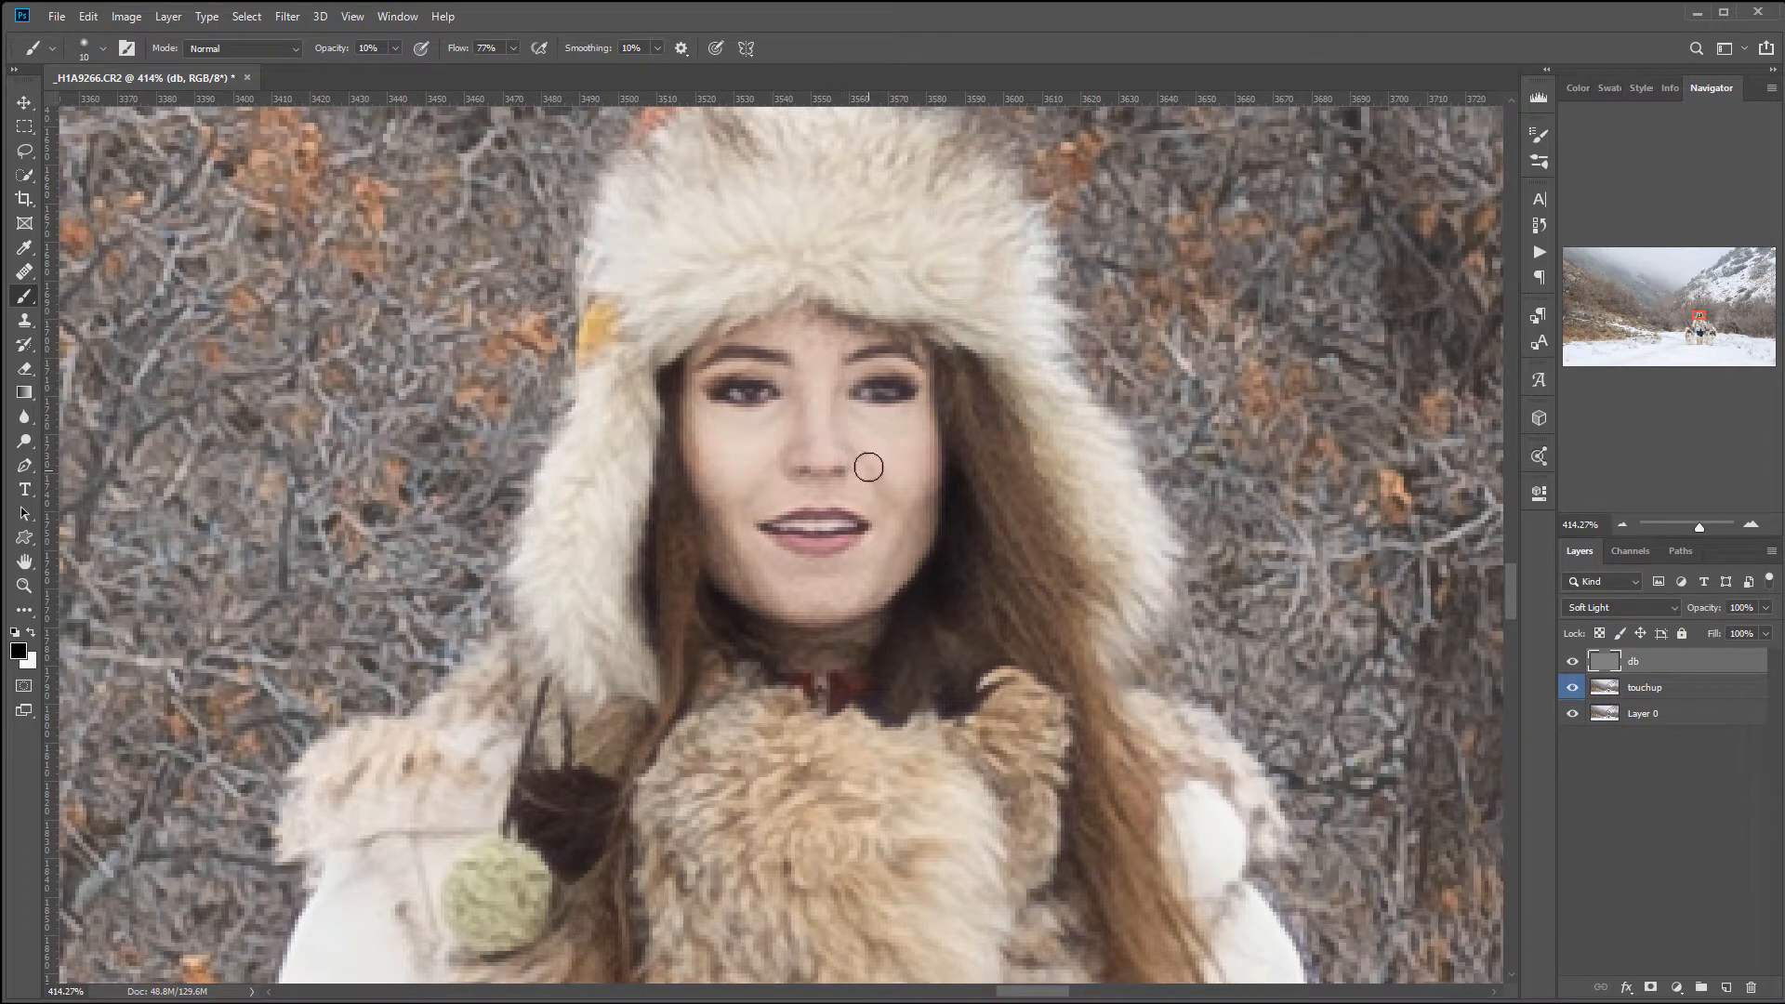
key(x)
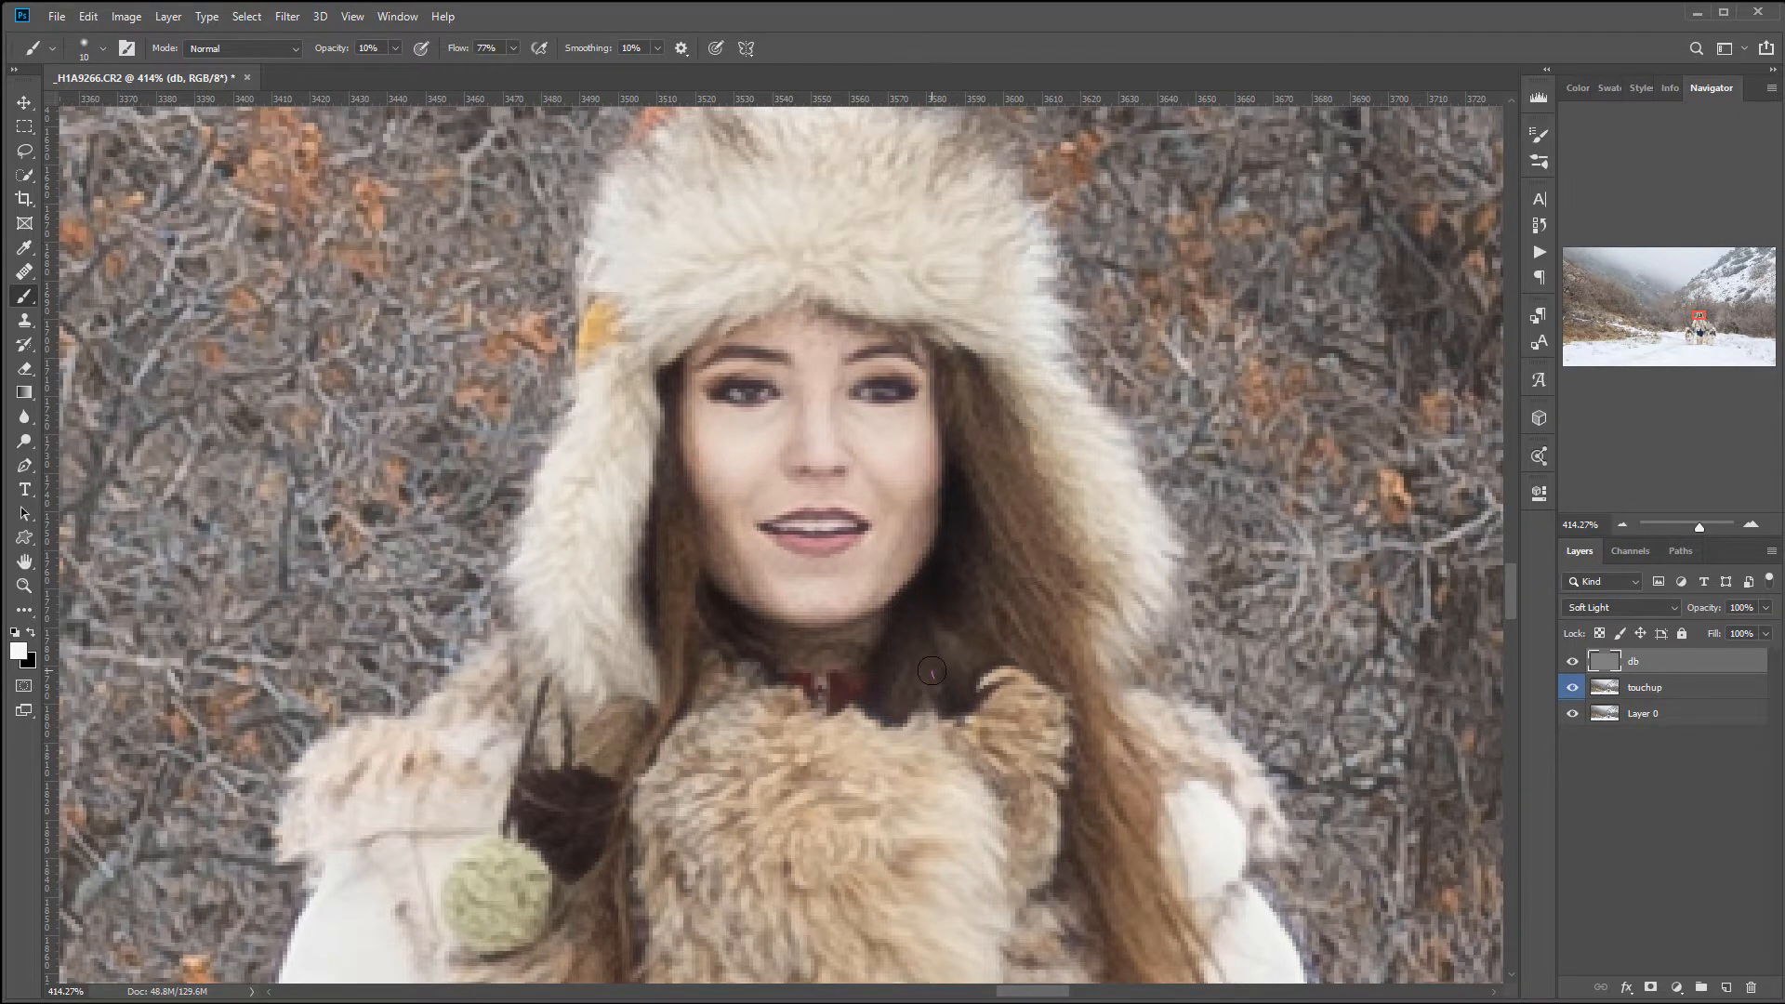
Burn the shadows of the model's coat and sleeves with a 40 px black brush
scroll(932, 671, down, 5)
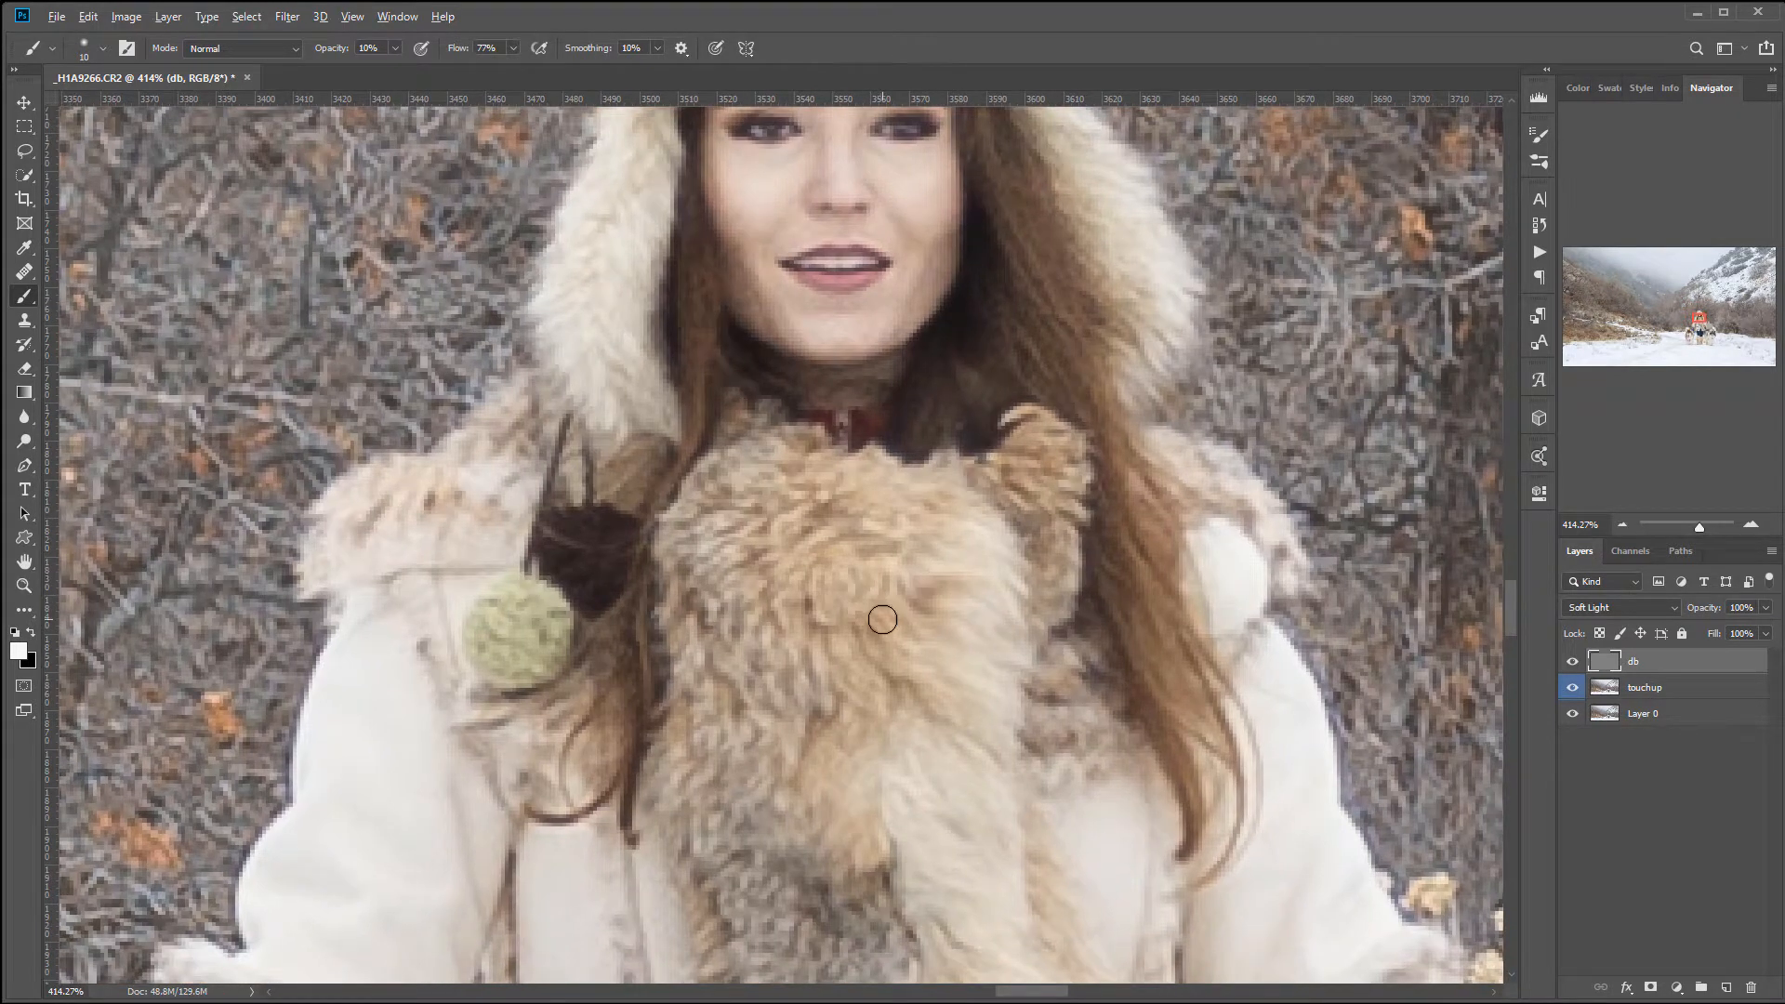
scroll(882, 620, down, 5)
scroll(829, 663, down, 3)
key(x)
key(bracketright)
key(bracketright)
key(bracketright)
key(bracketright)
key(bracketright)
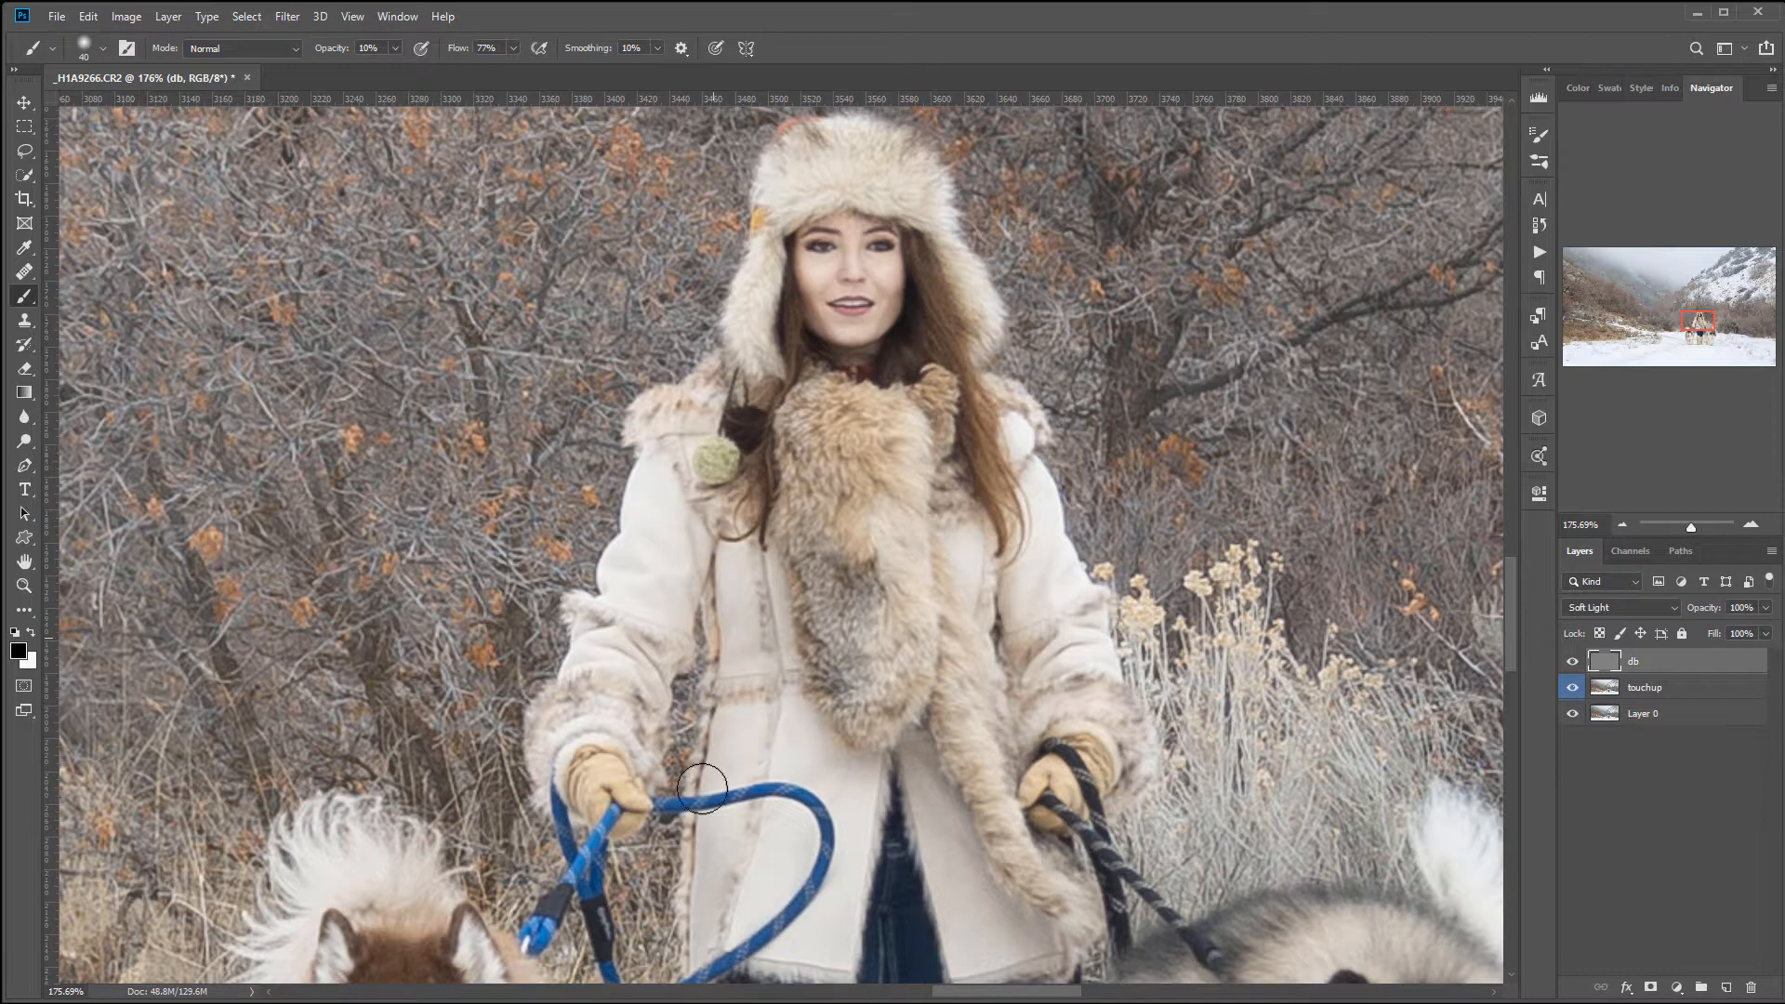
drag(647, 603, 636, 606)
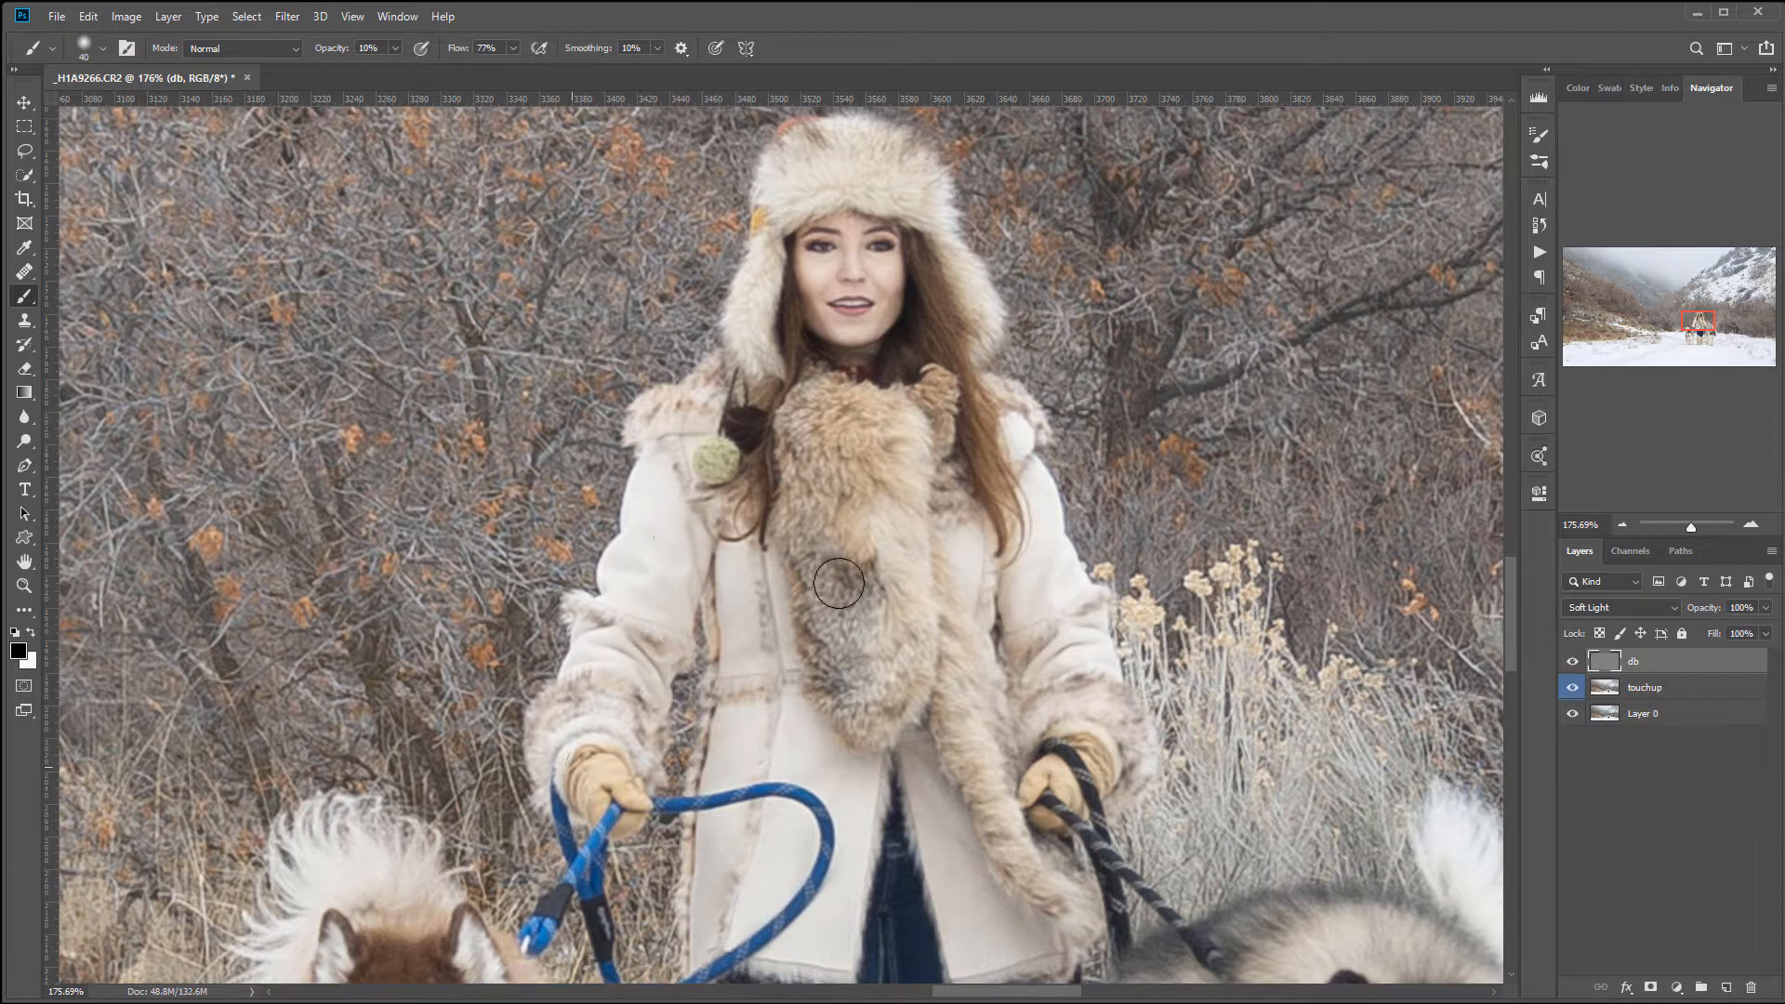
Dodge the model's jeans below the coat with the 40 px white brush
drag(947, 845, 996, 342)
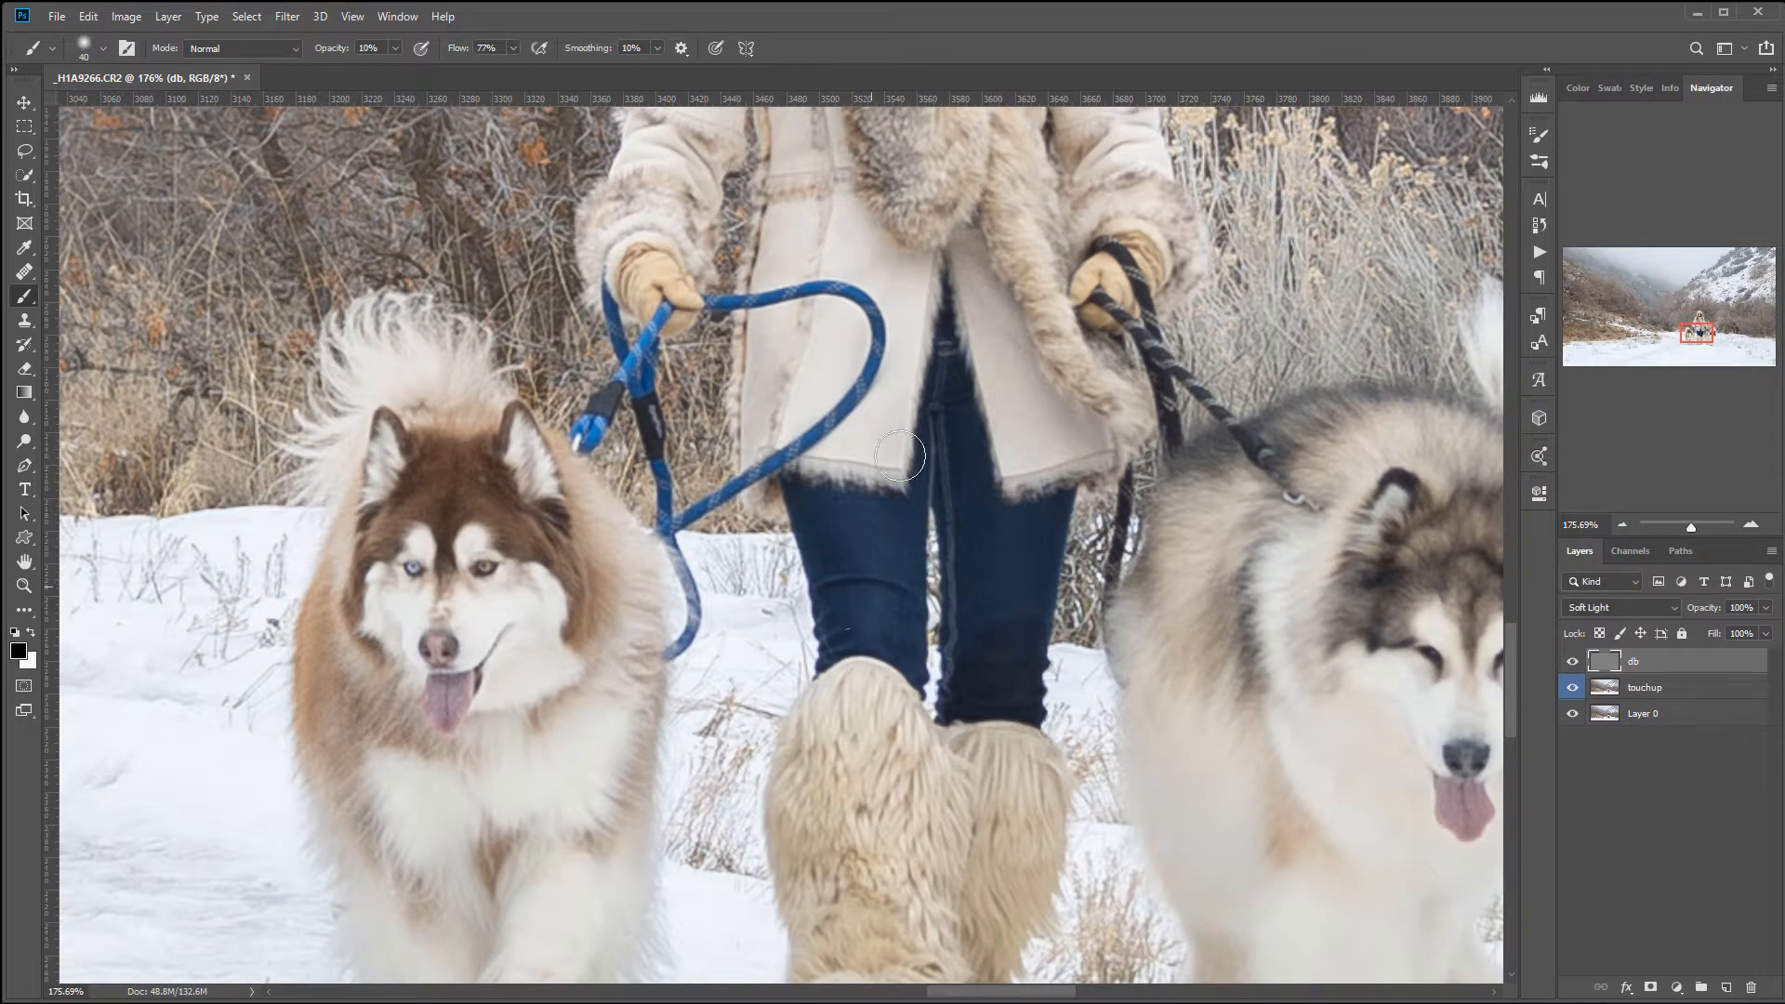
key(x)
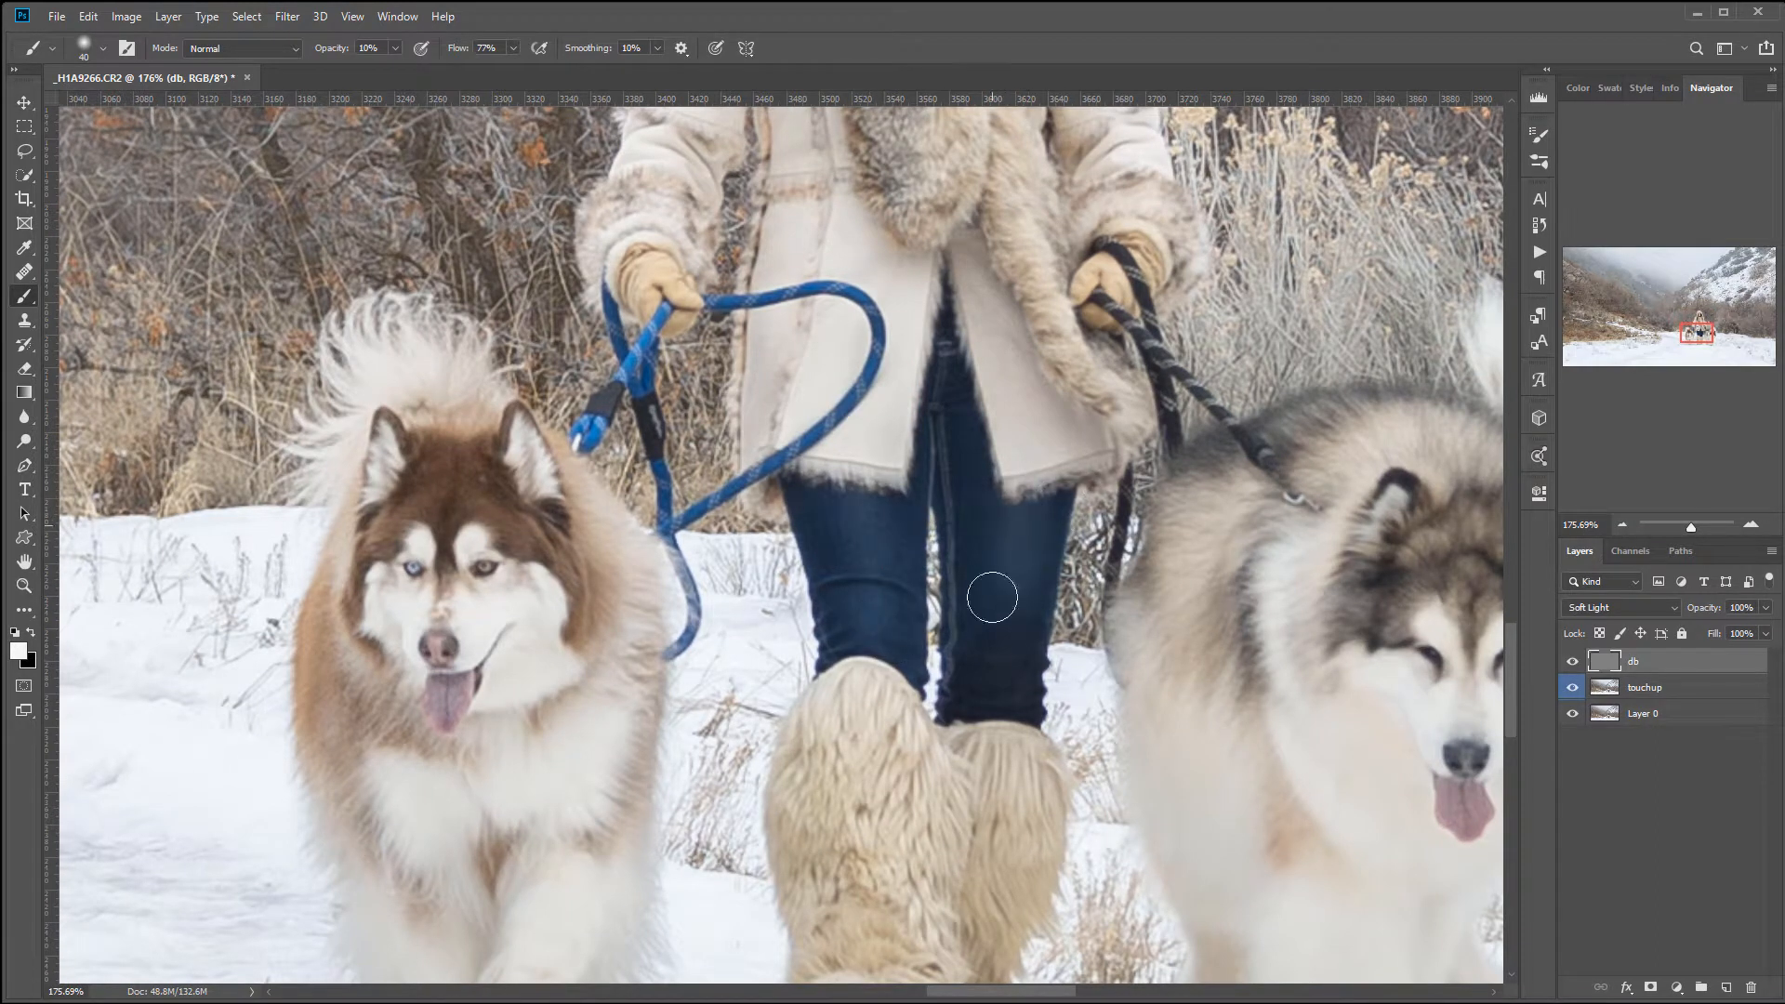
Check the dodging and burning on the model, the dogs and the whole photo by hiding and showing the db layer
key(x)
drag(647, 770, 962, 521)
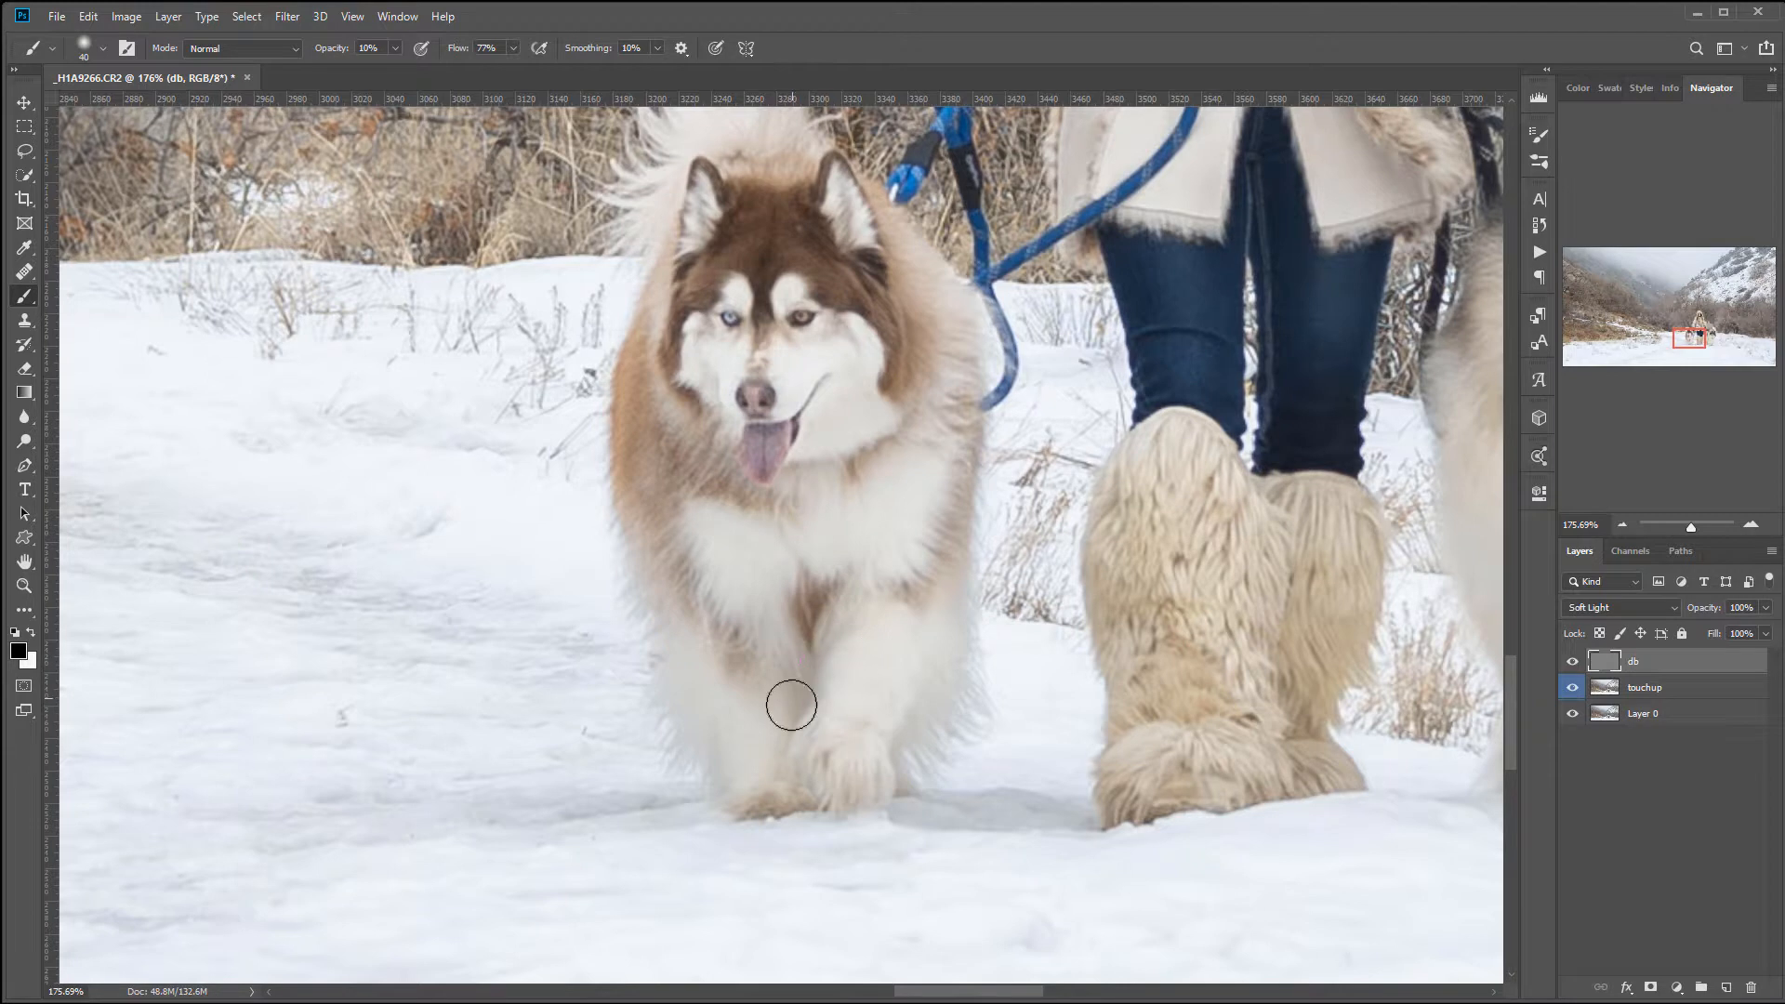
drag(1170, 568, 418, 605)
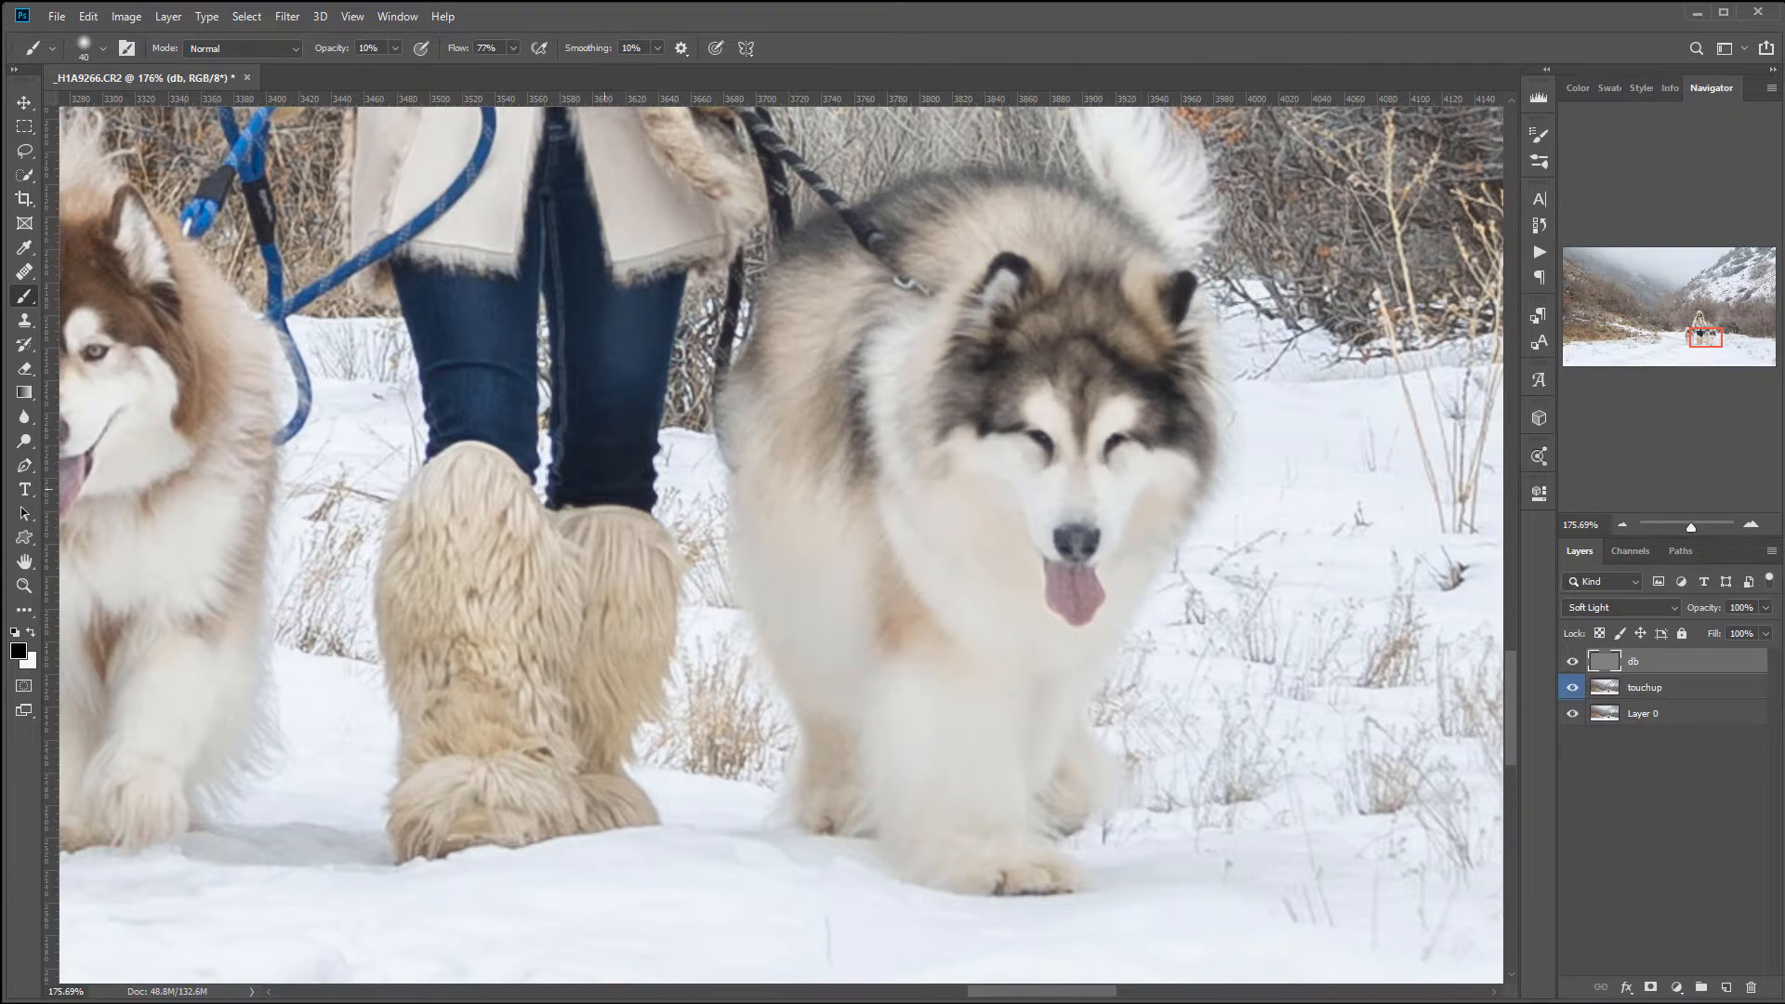
scroll(603, 459, down, 5)
scroll(603, 459, down, 4)
scroll(811, 481, up, 3)
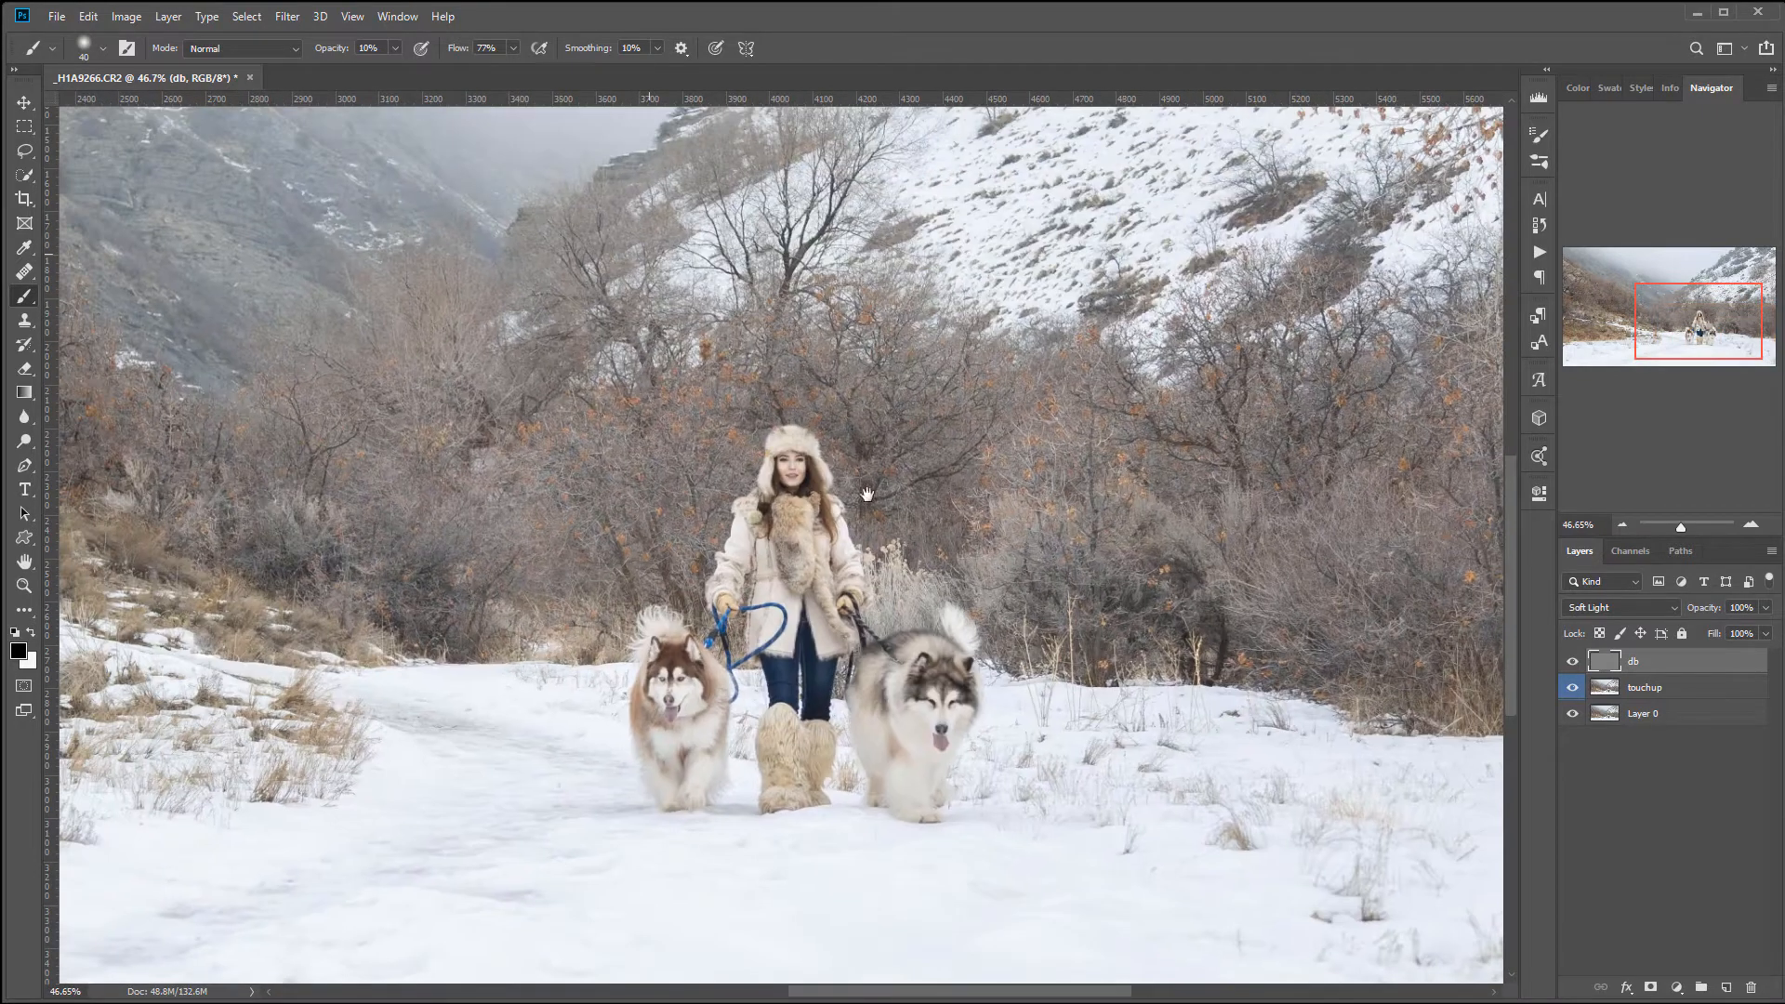
scroll(812, 481, up, 2)
click(1575, 661)
click(1574, 661)
click(1575, 661)
click(1576, 661)
click(1576, 661)
click(1576, 661)
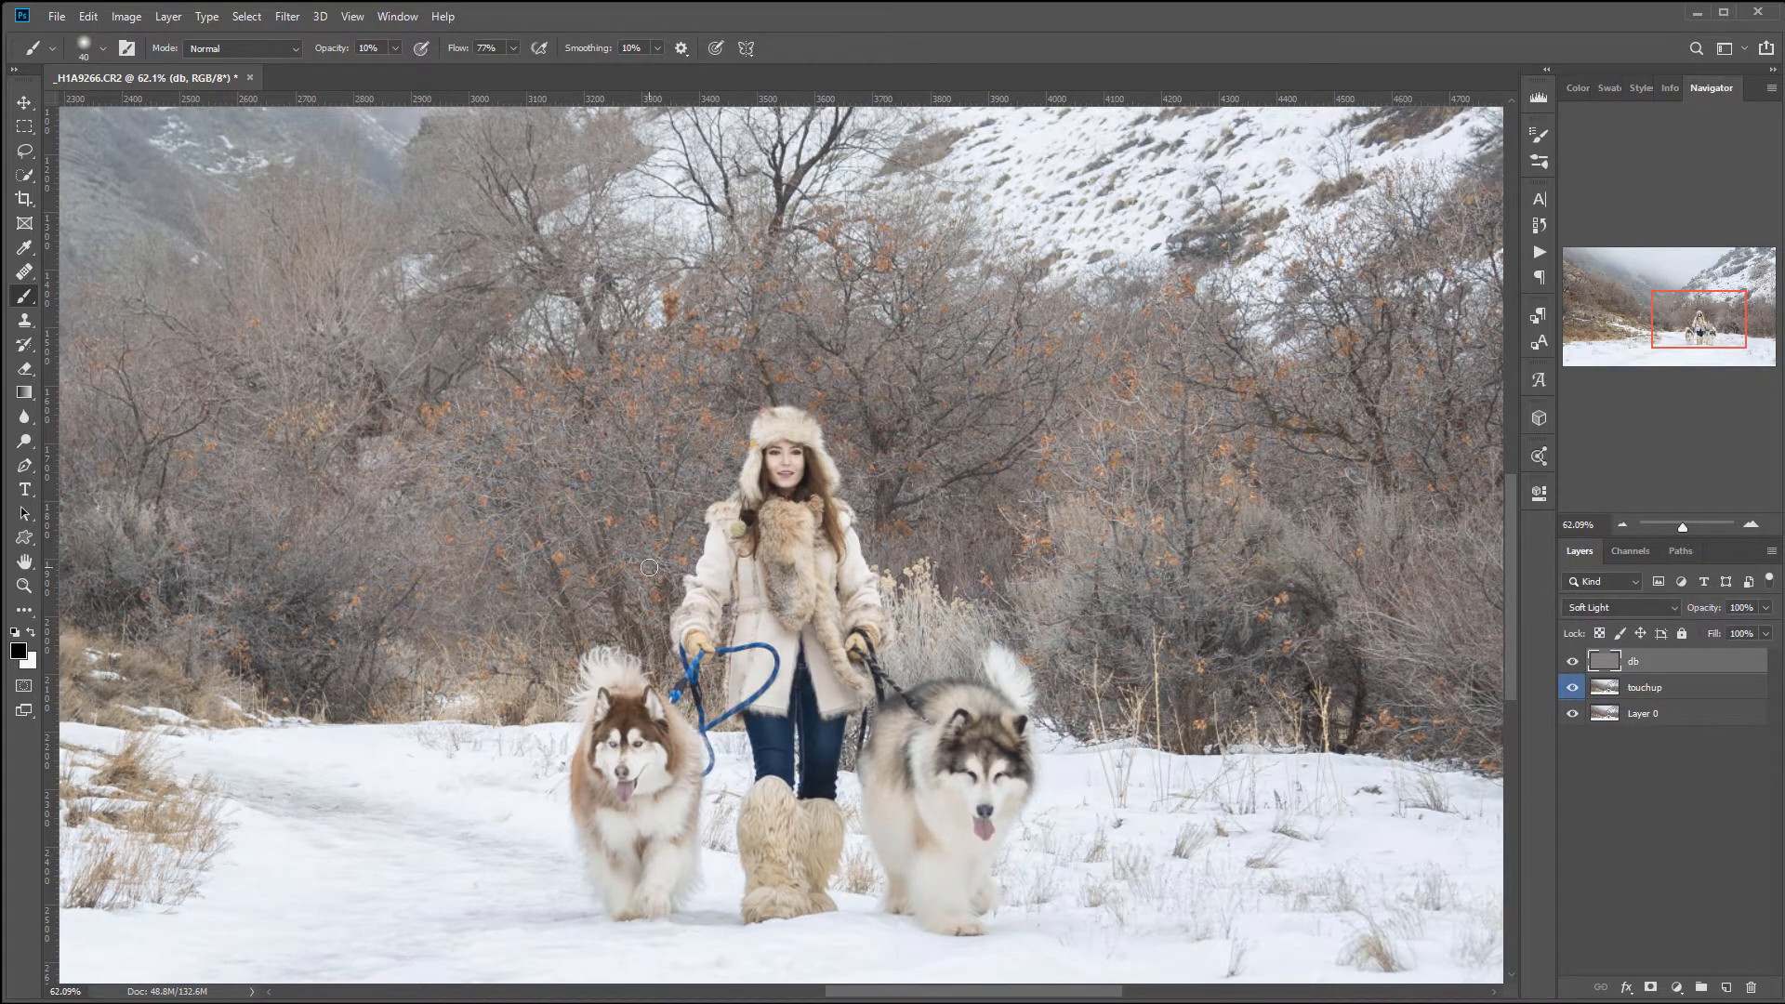
scroll(649, 566, down, 5)
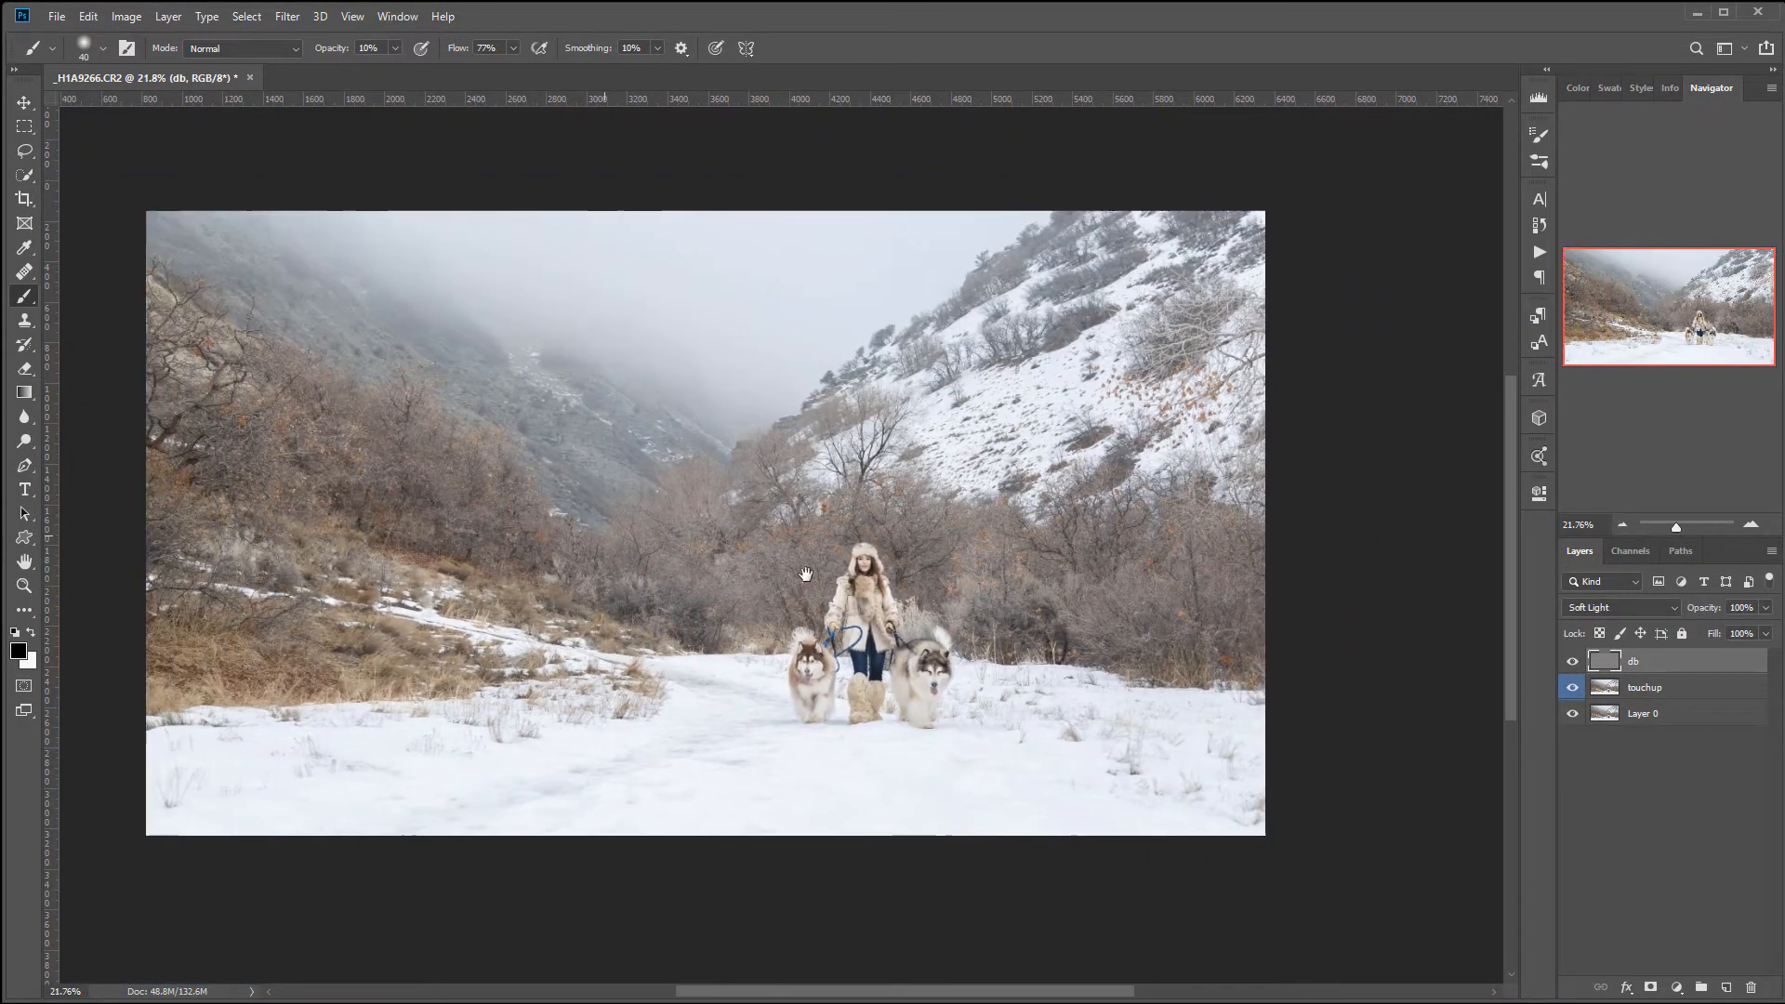
drag(806, 575, 885, 577)
click(1577, 663)
click(1576, 663)
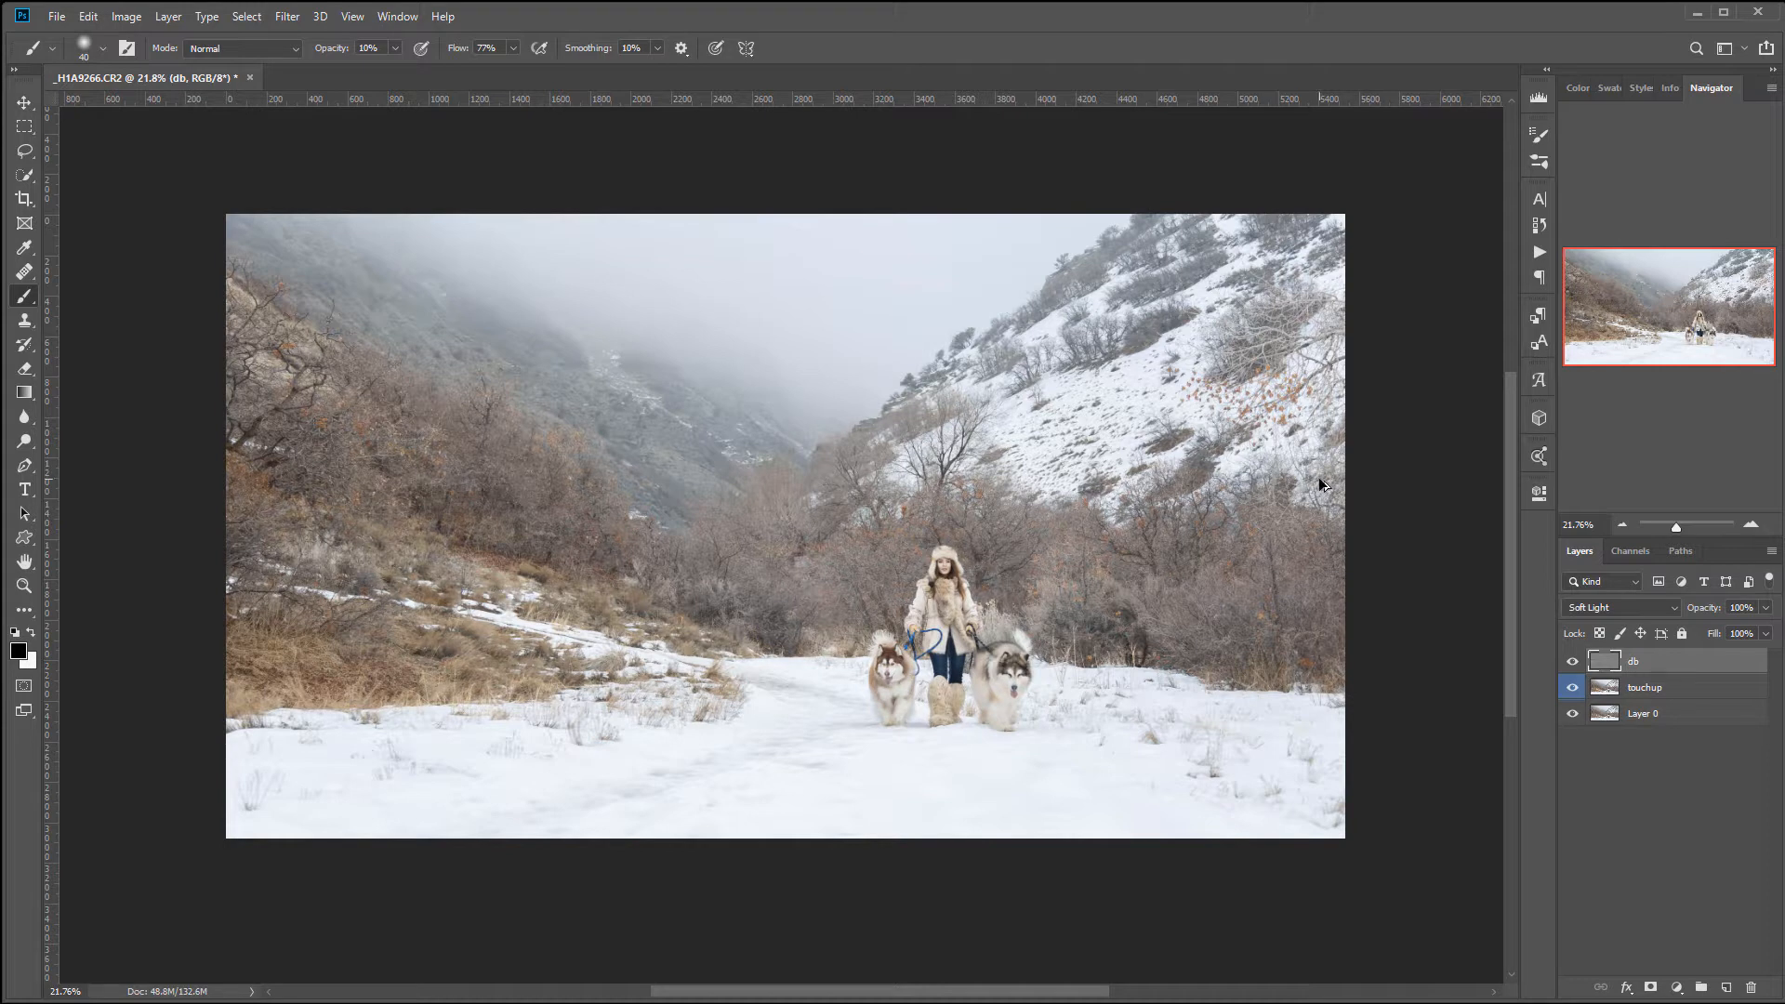
Stamp all visible layers onto a new top layer named gdb
key(ctrl+shift+alt+n)
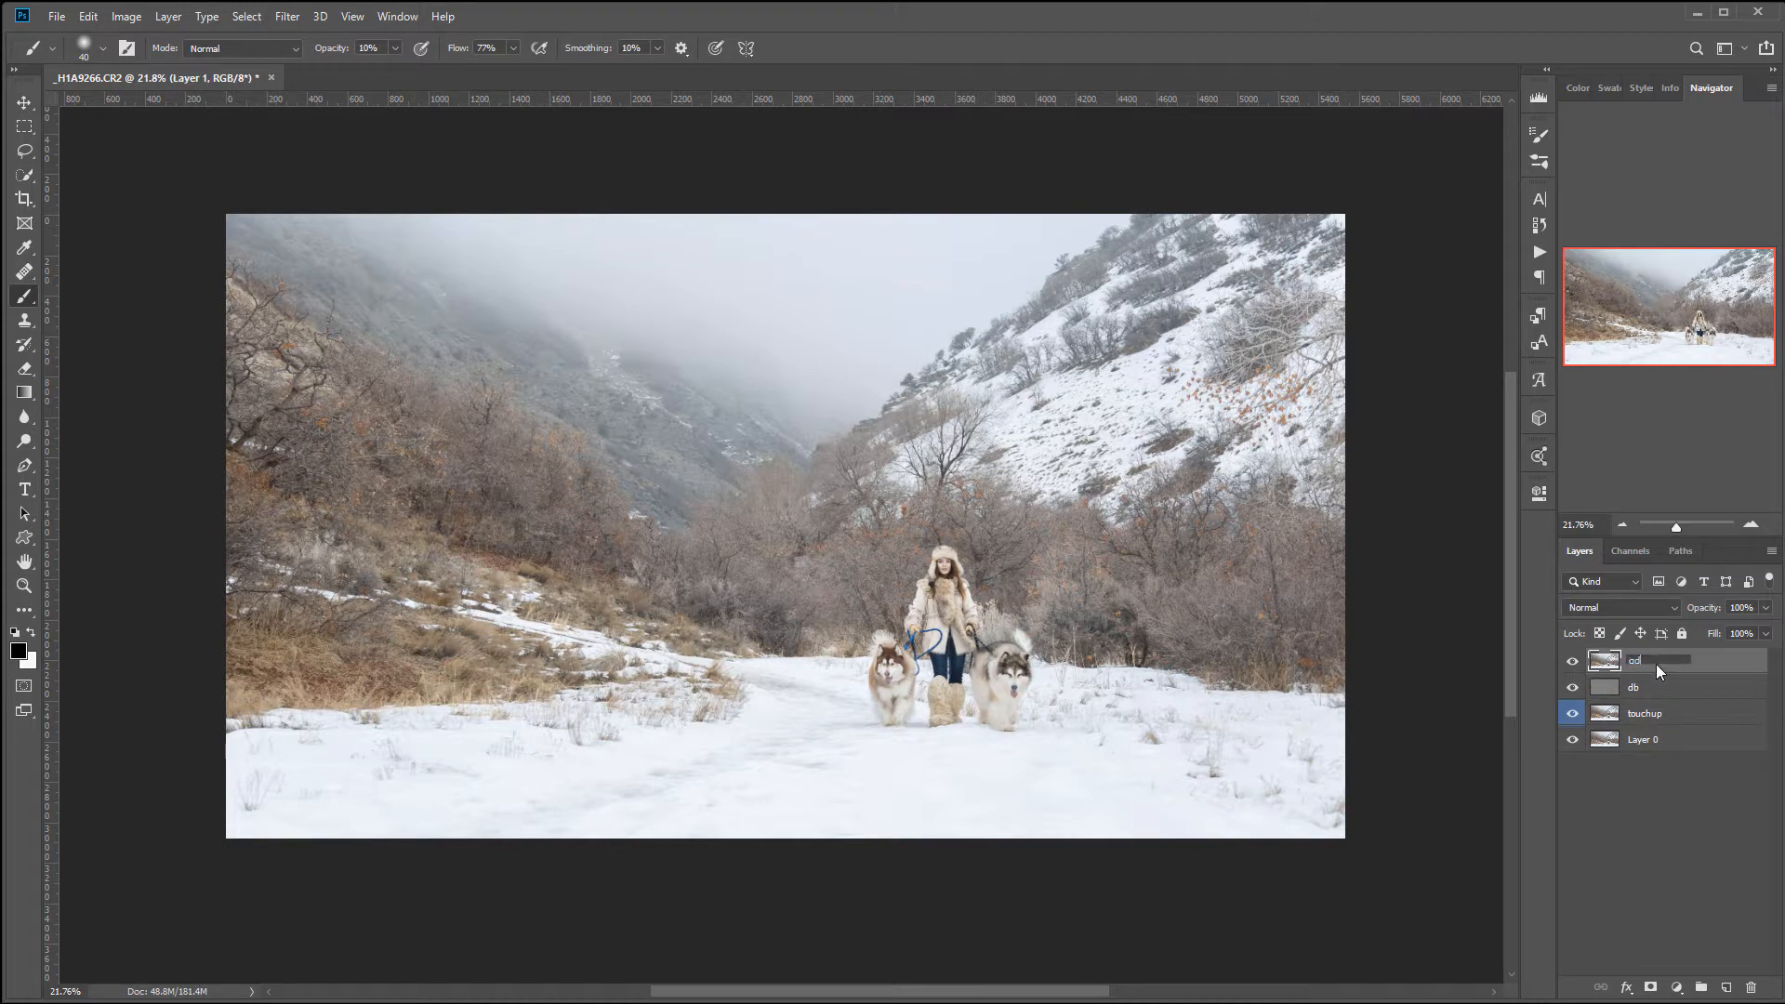
key(Return)
Convert the gdb layer to black and white with Reds 121%, Yellows 108%, Cyans -47% and lowered Blues
click(130, 16)
mouse_move(149, 67)
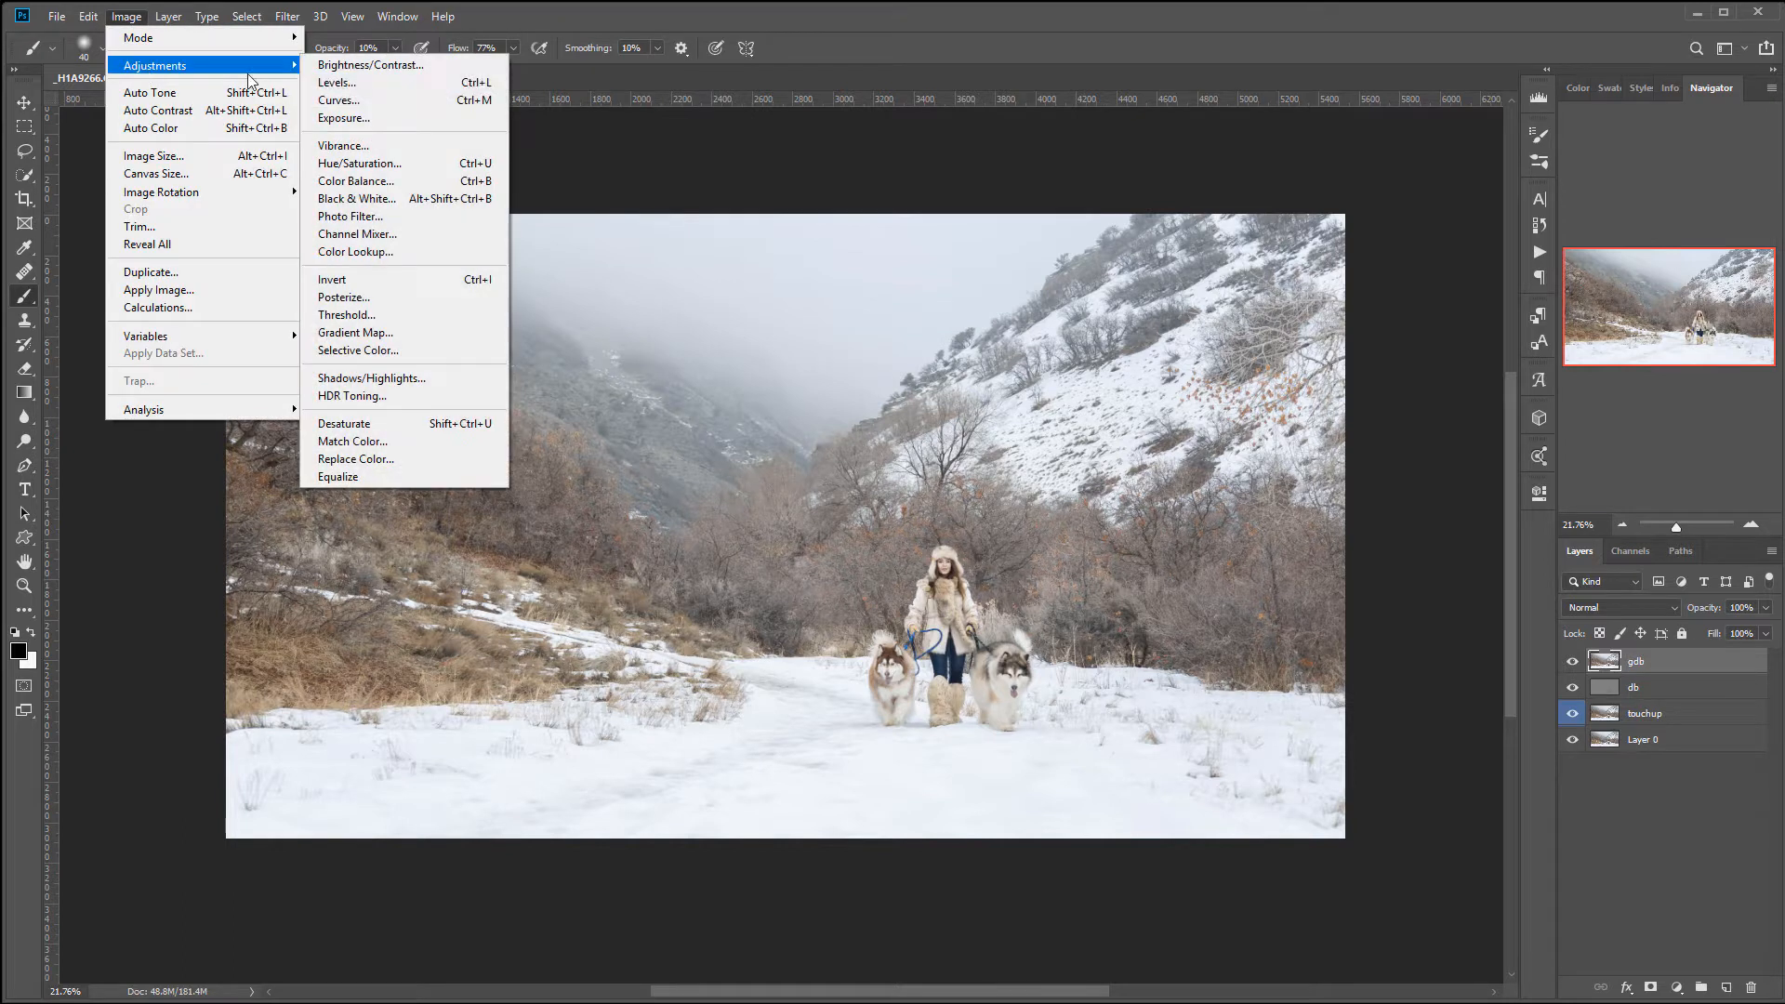
click(409, 198)
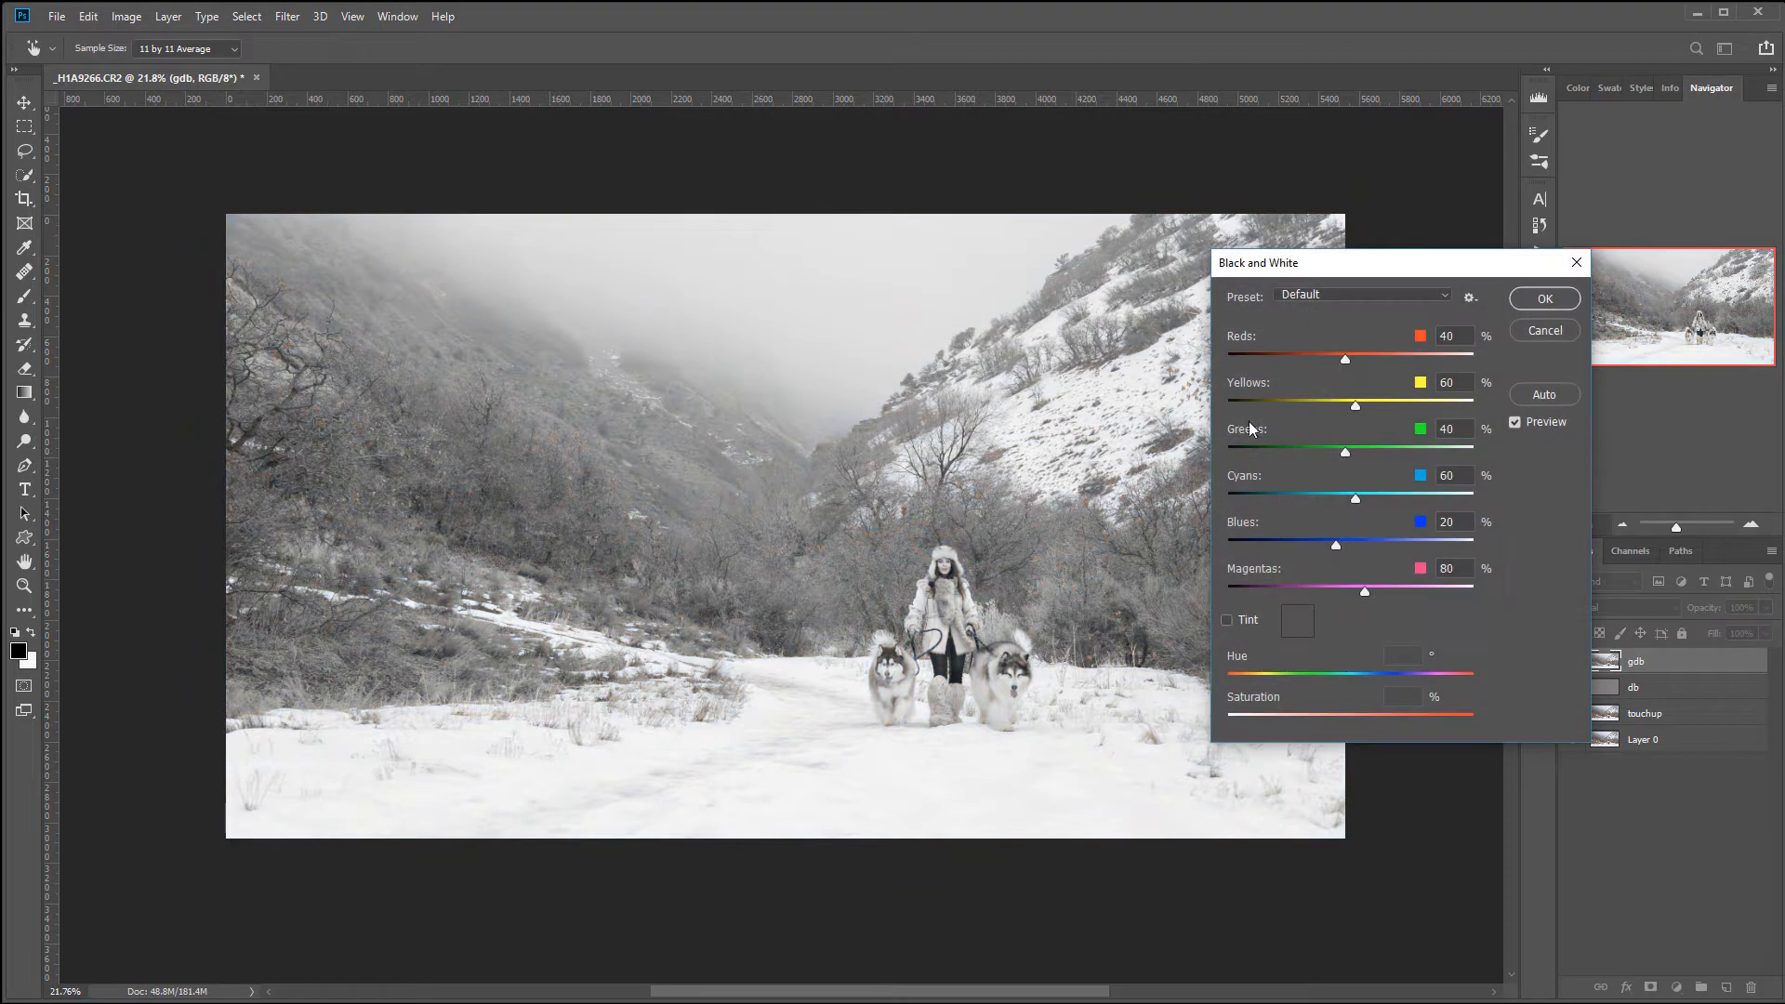
drag(1347, 359, 1380, 404)
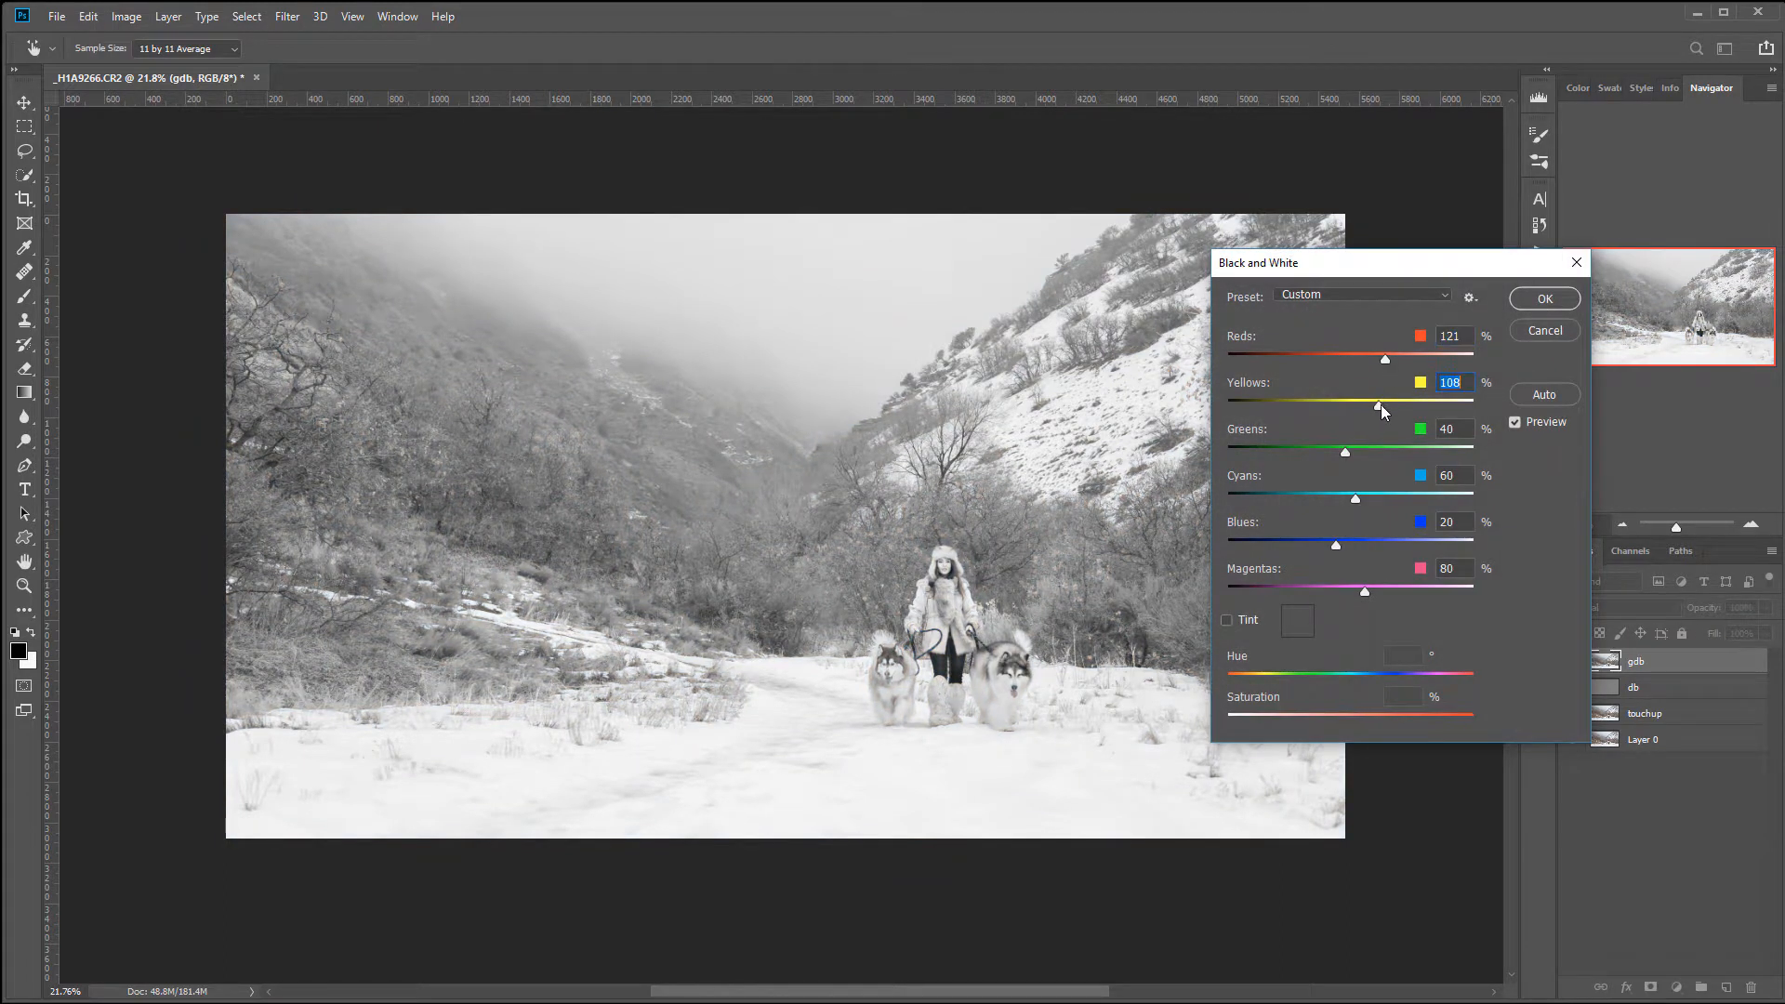
drag(1354, 494, 1297, 500)
click(1301, 502)
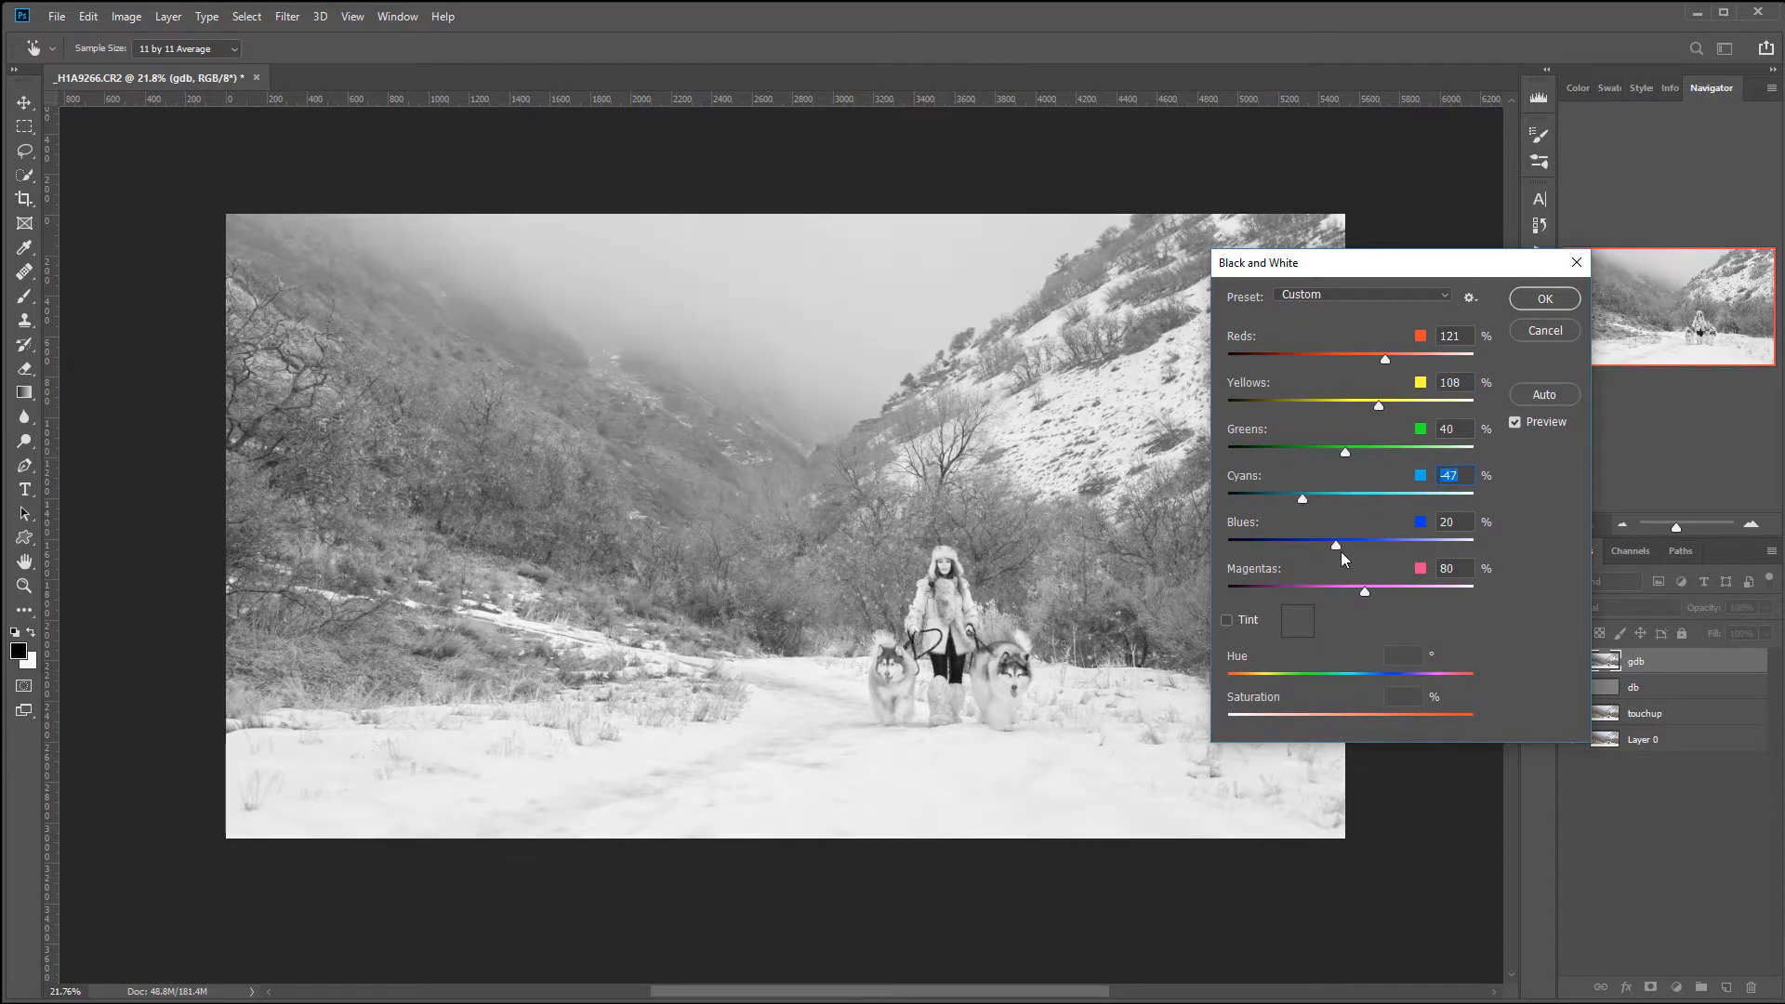
drag(1340, 544, 1276, 547)
click(1544, 299)
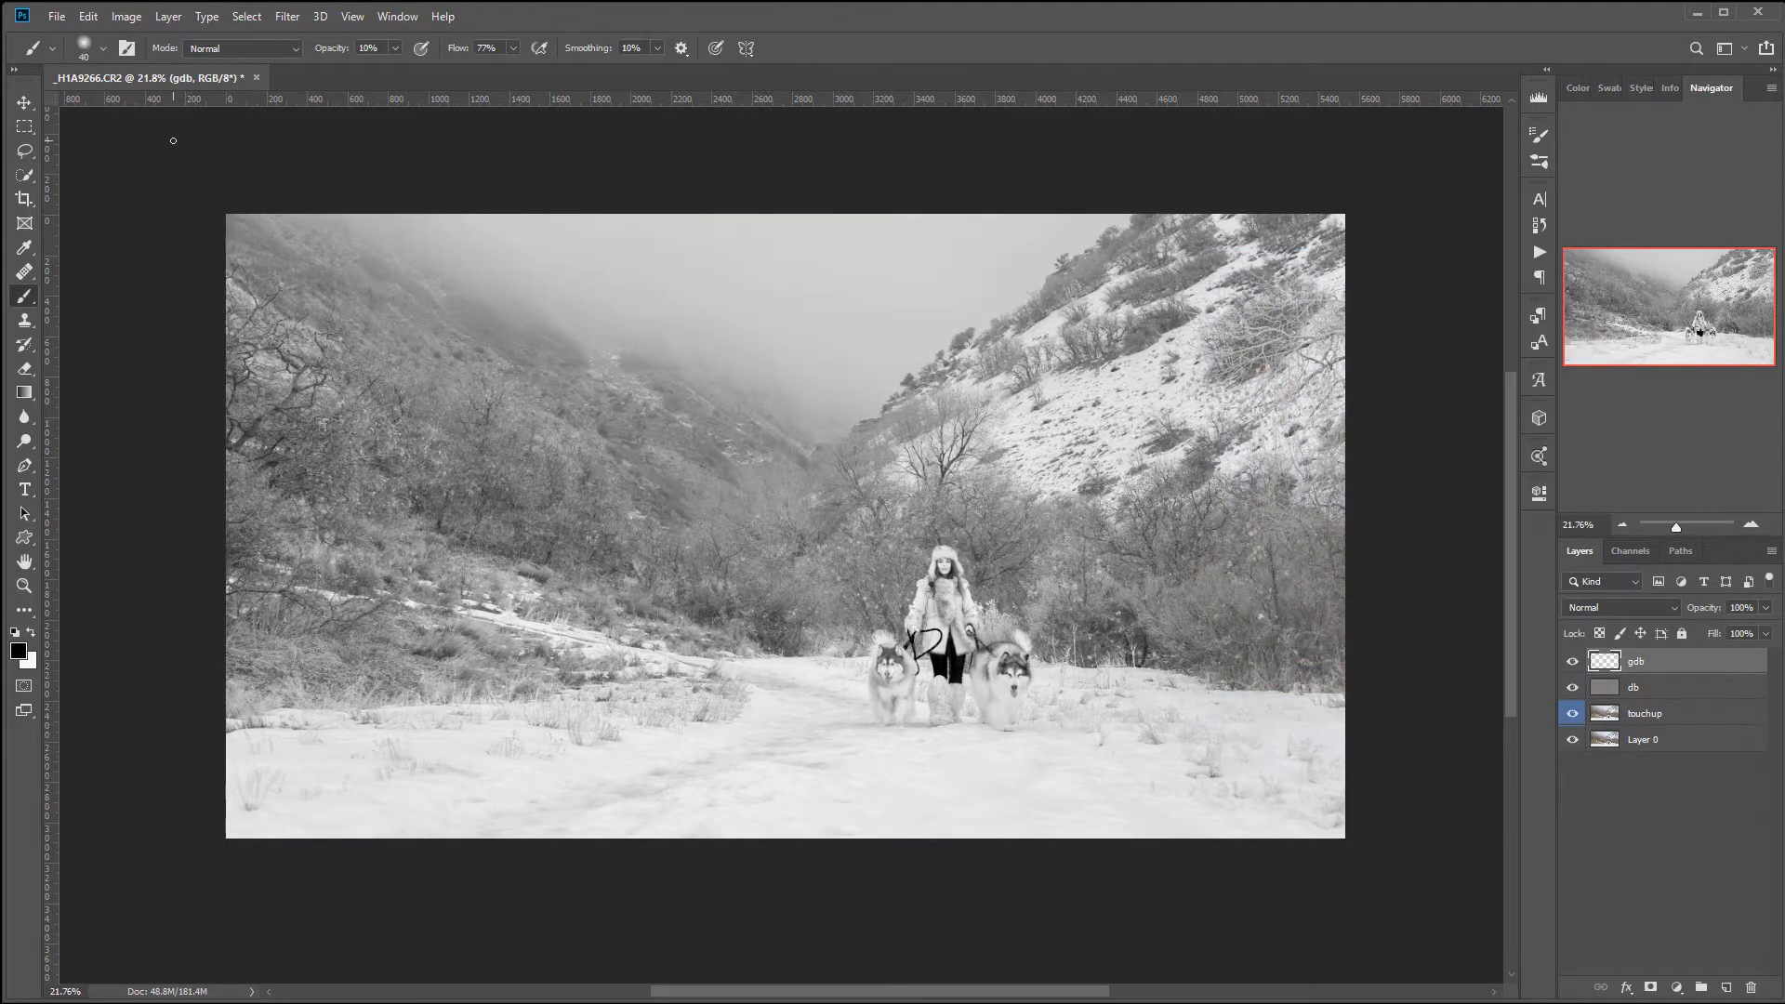
Start a Shadows/Highlights adjustment on the gdb layer with both the shadows and highlights amounts at 100%
click(123, 17)
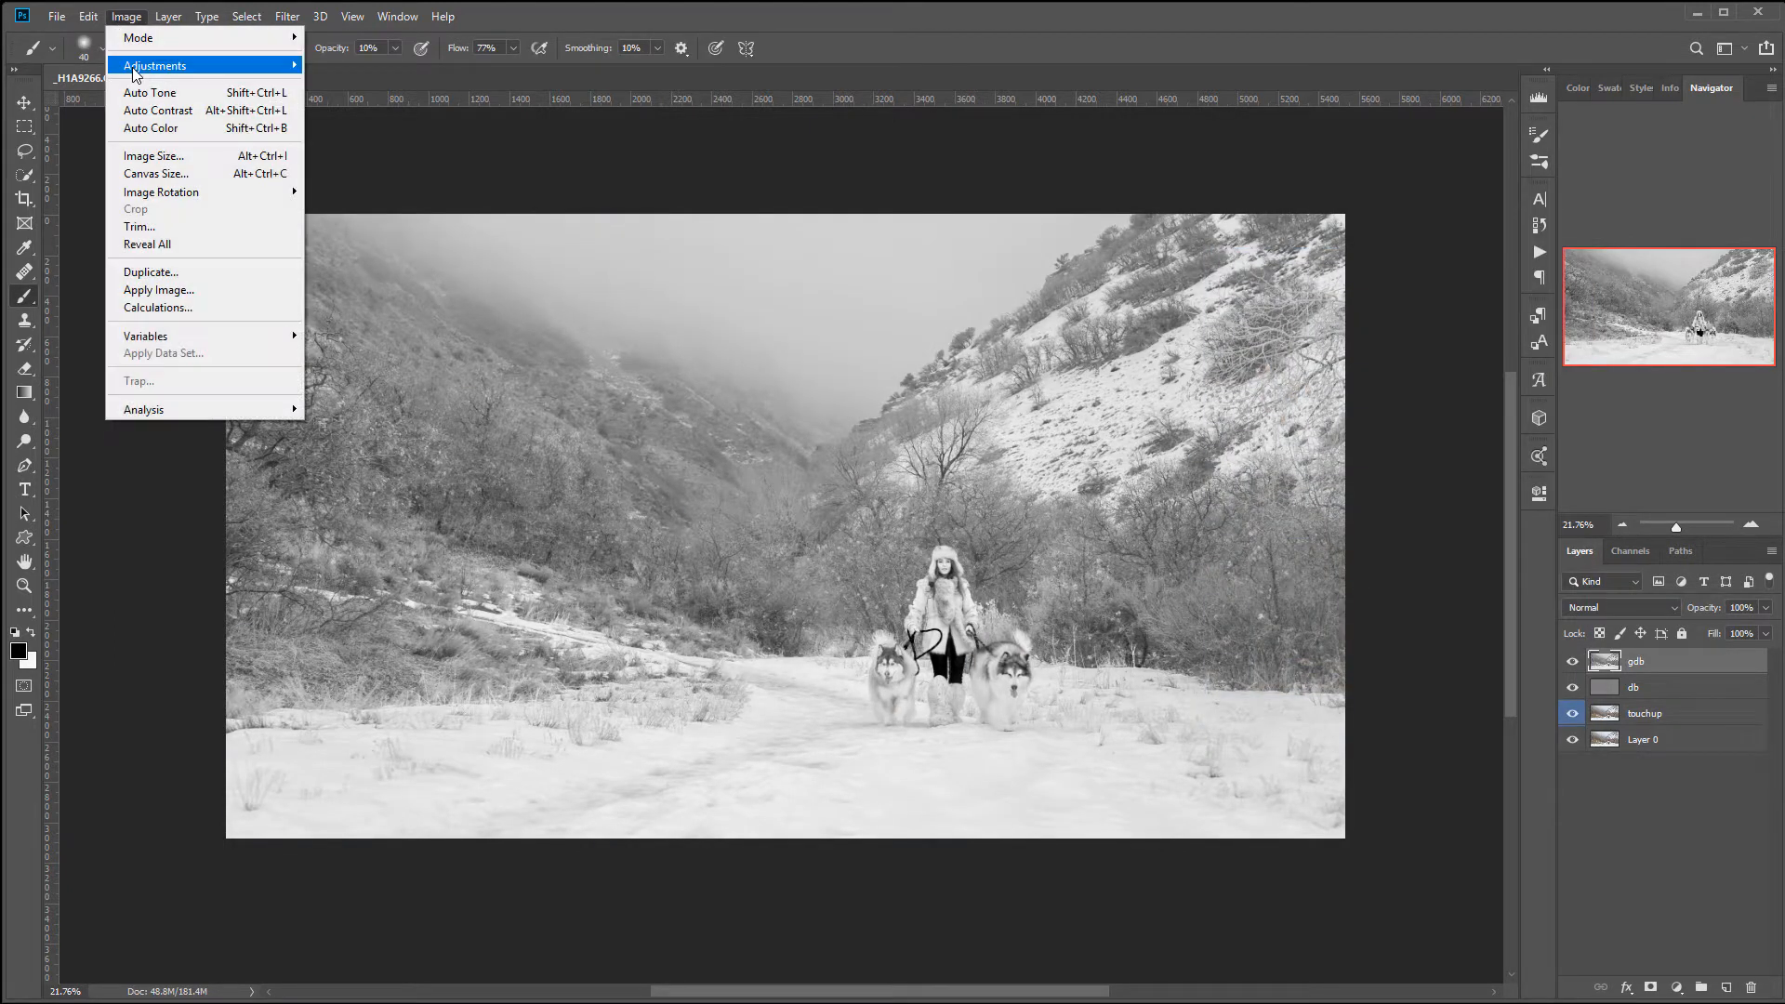
mouse_move(205, 65)
click(423, 379)
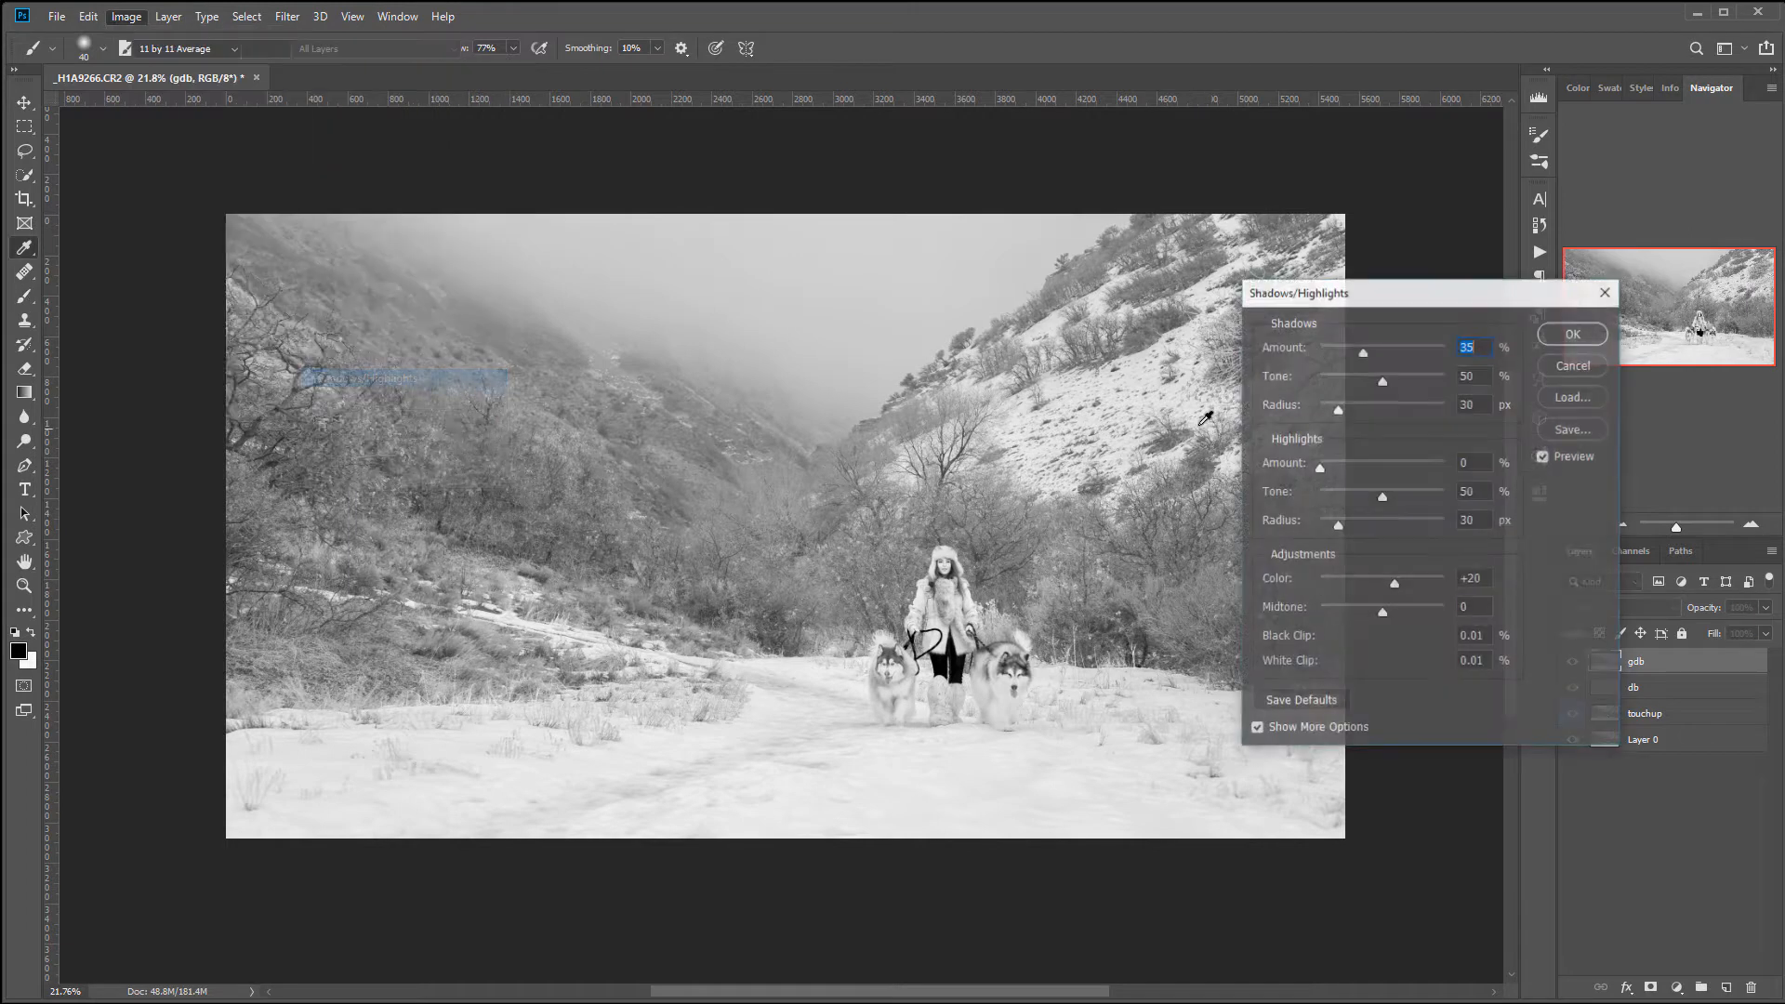
drag(1362, 353, 1444, 353)
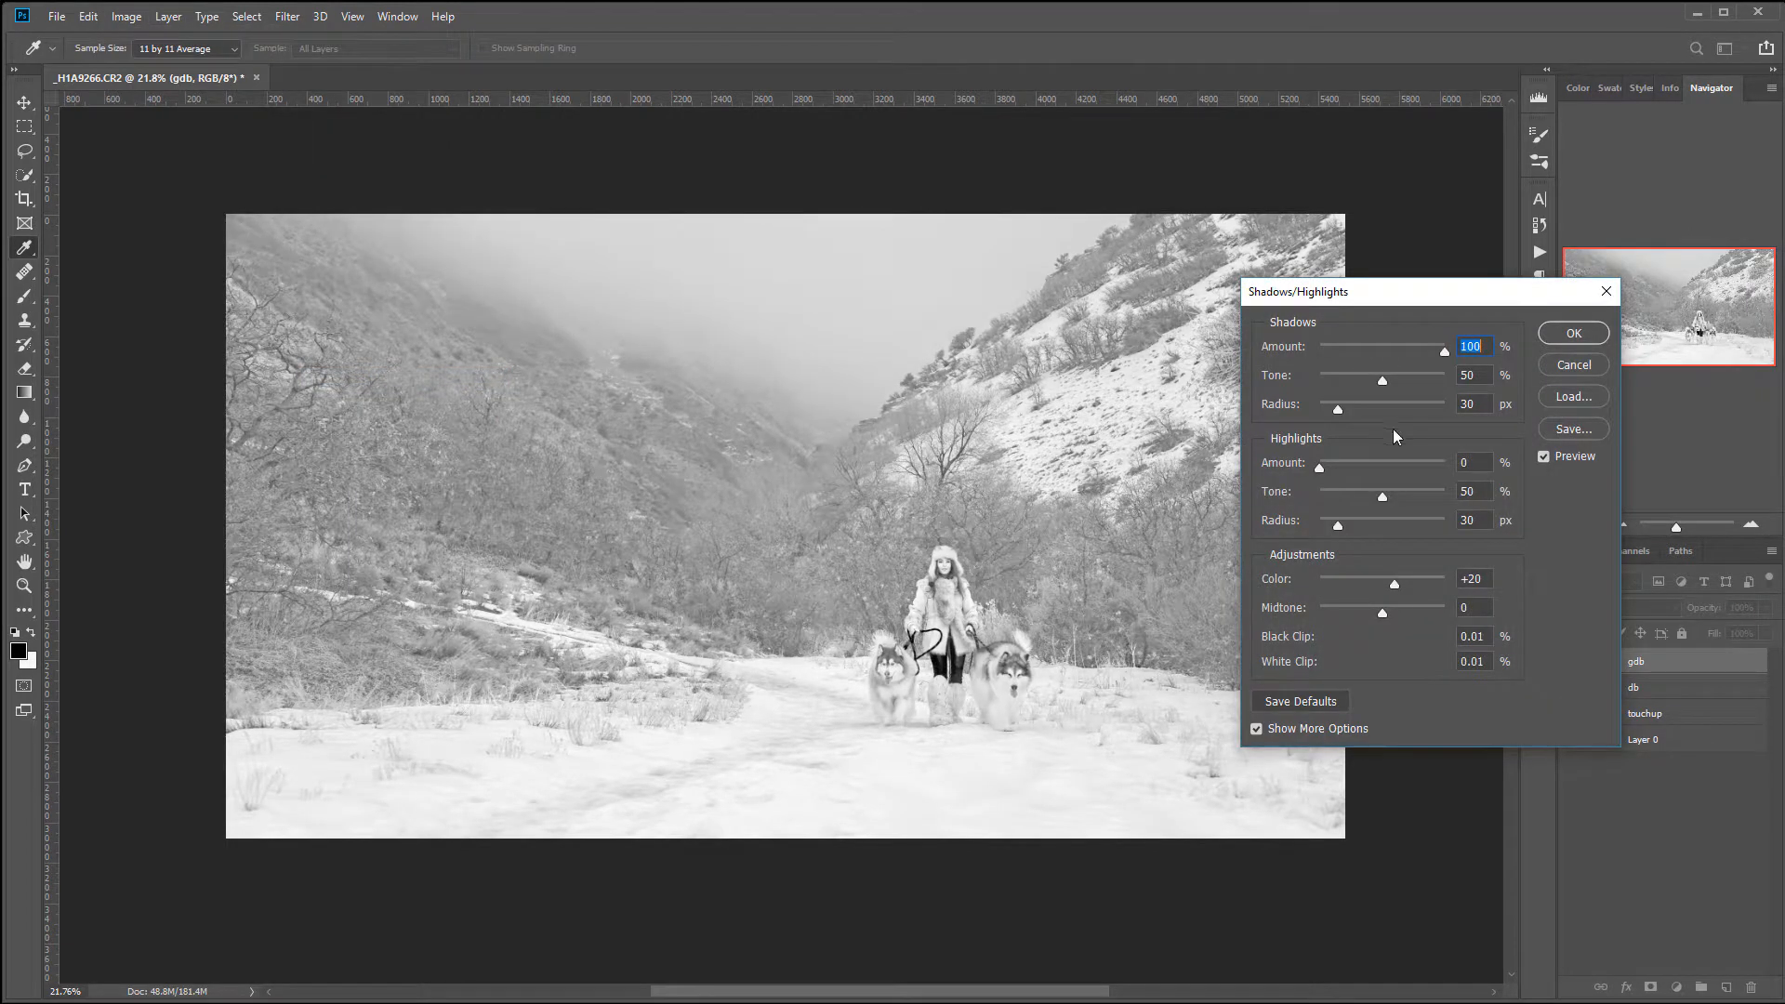
drag(1323, 469, 1534, 477)
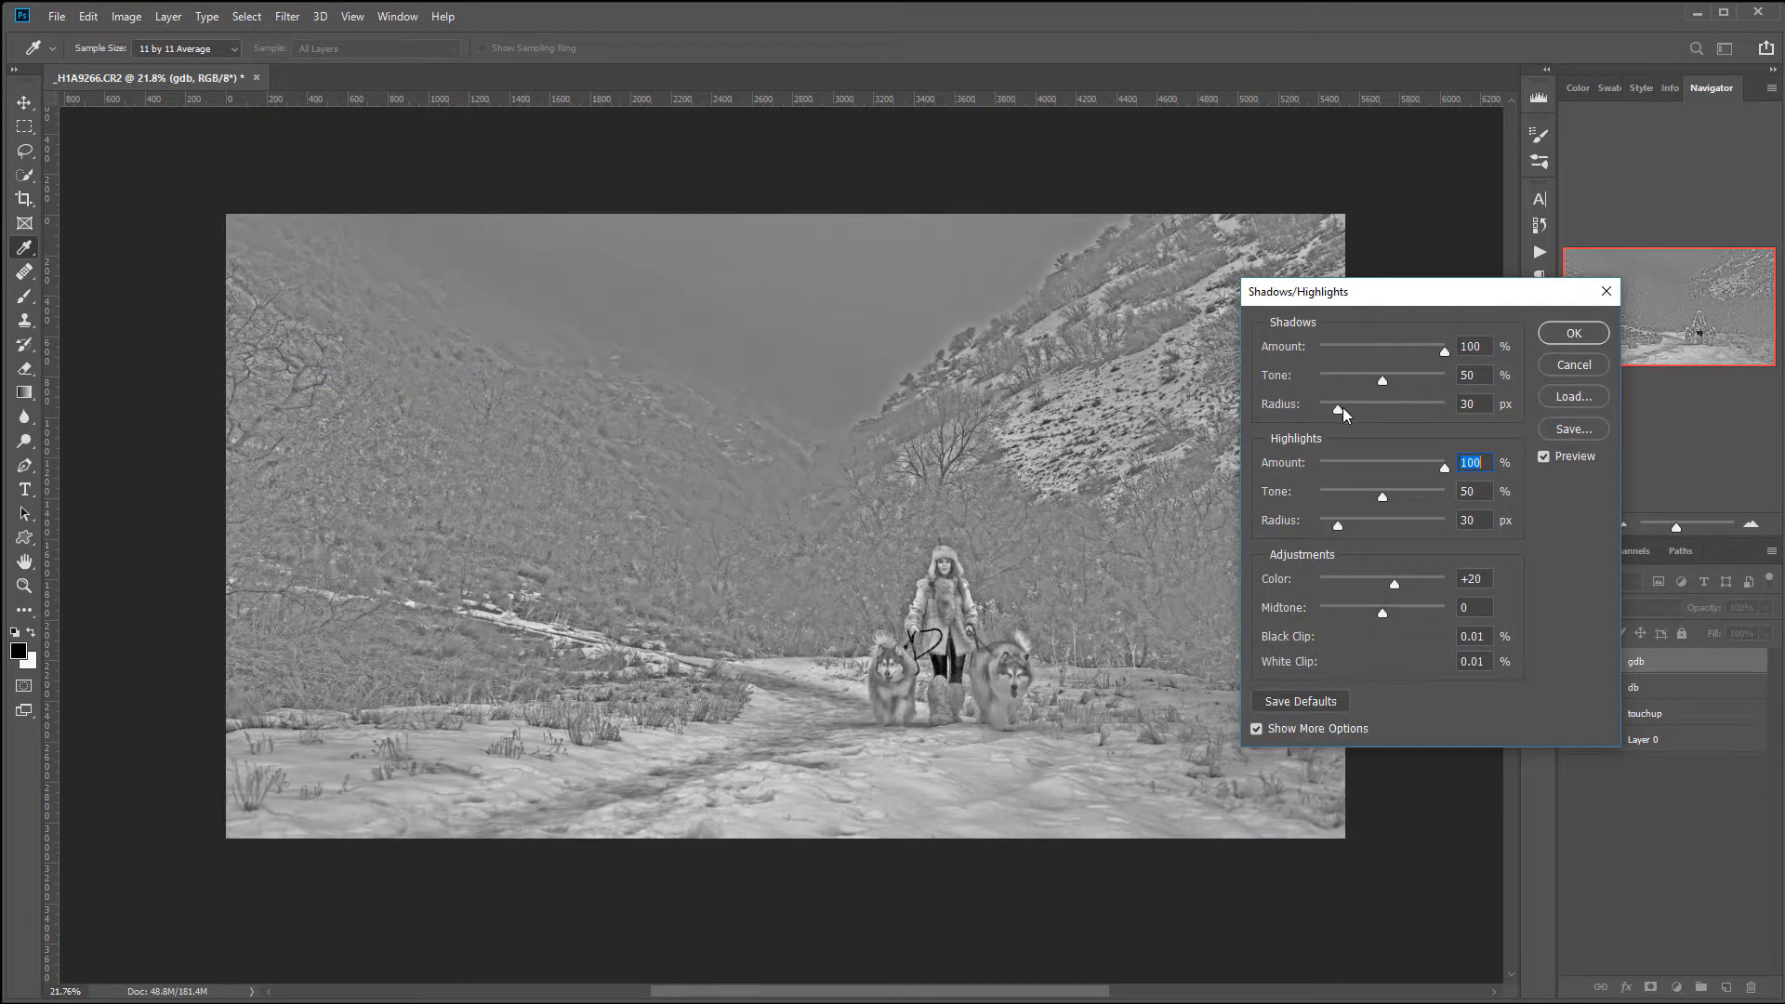
Try a radius of 15 px for both the shadows and the highlights
drag(1335, 410, 1324, 411)
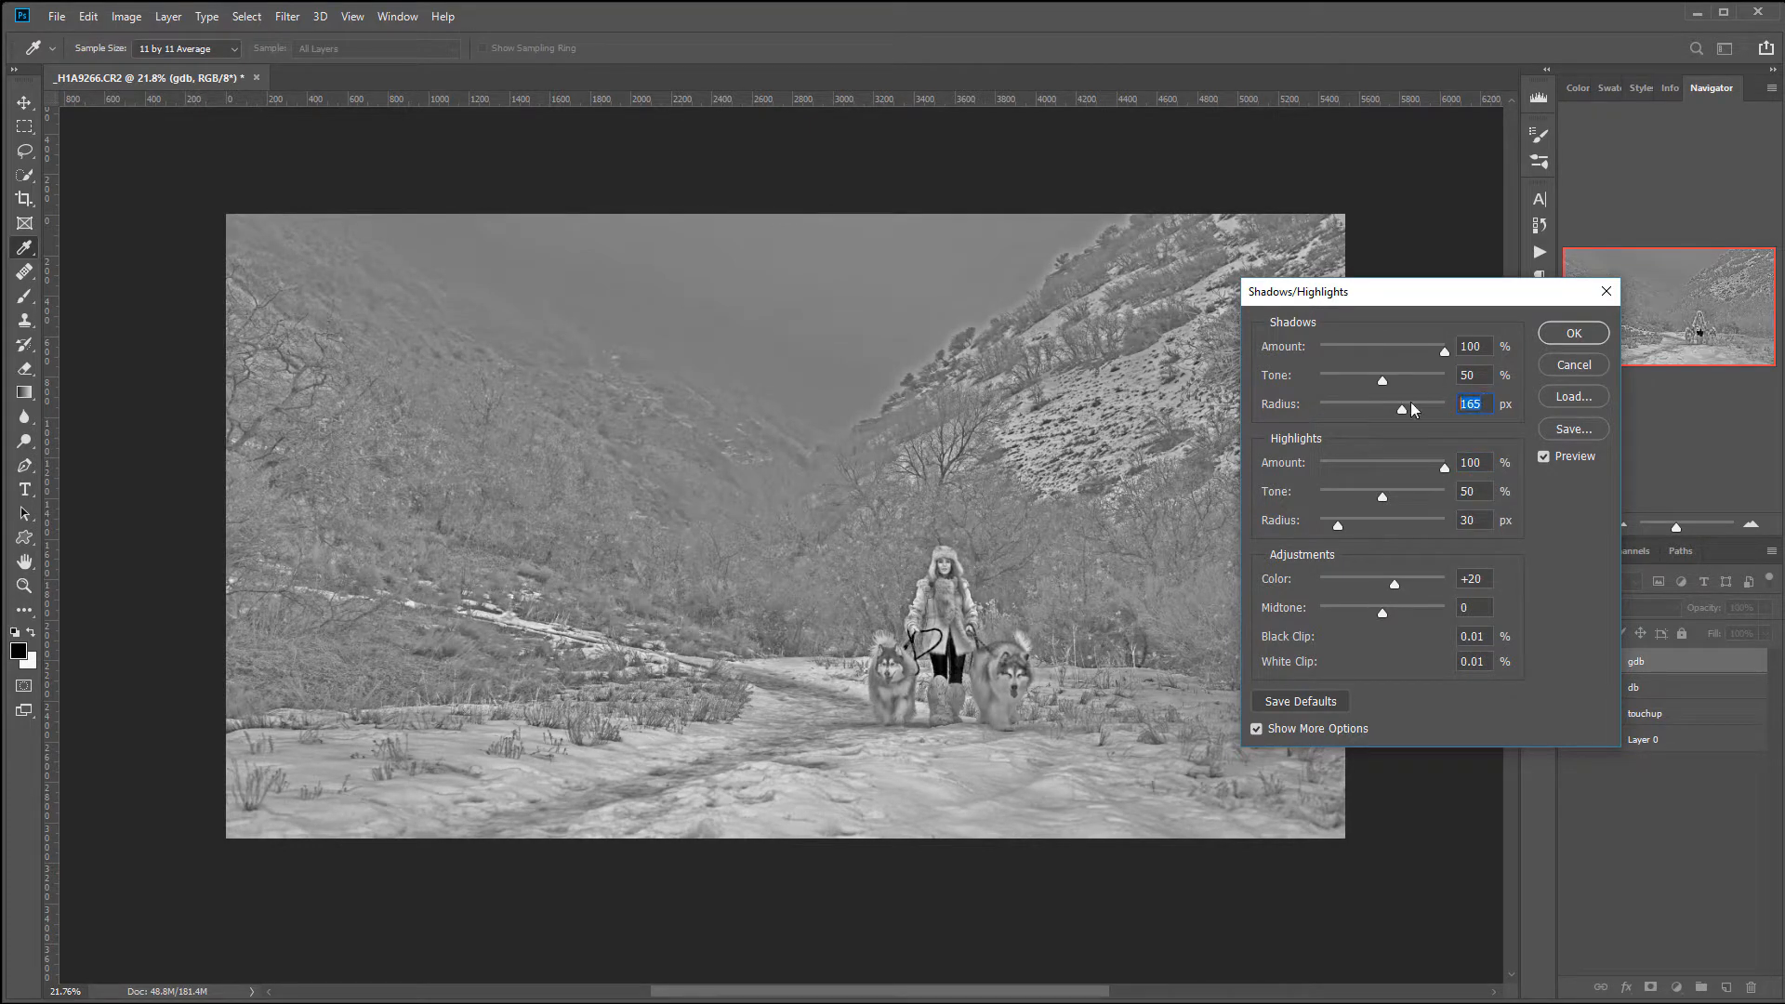
text(15)
click(1476, 518)
text(15)
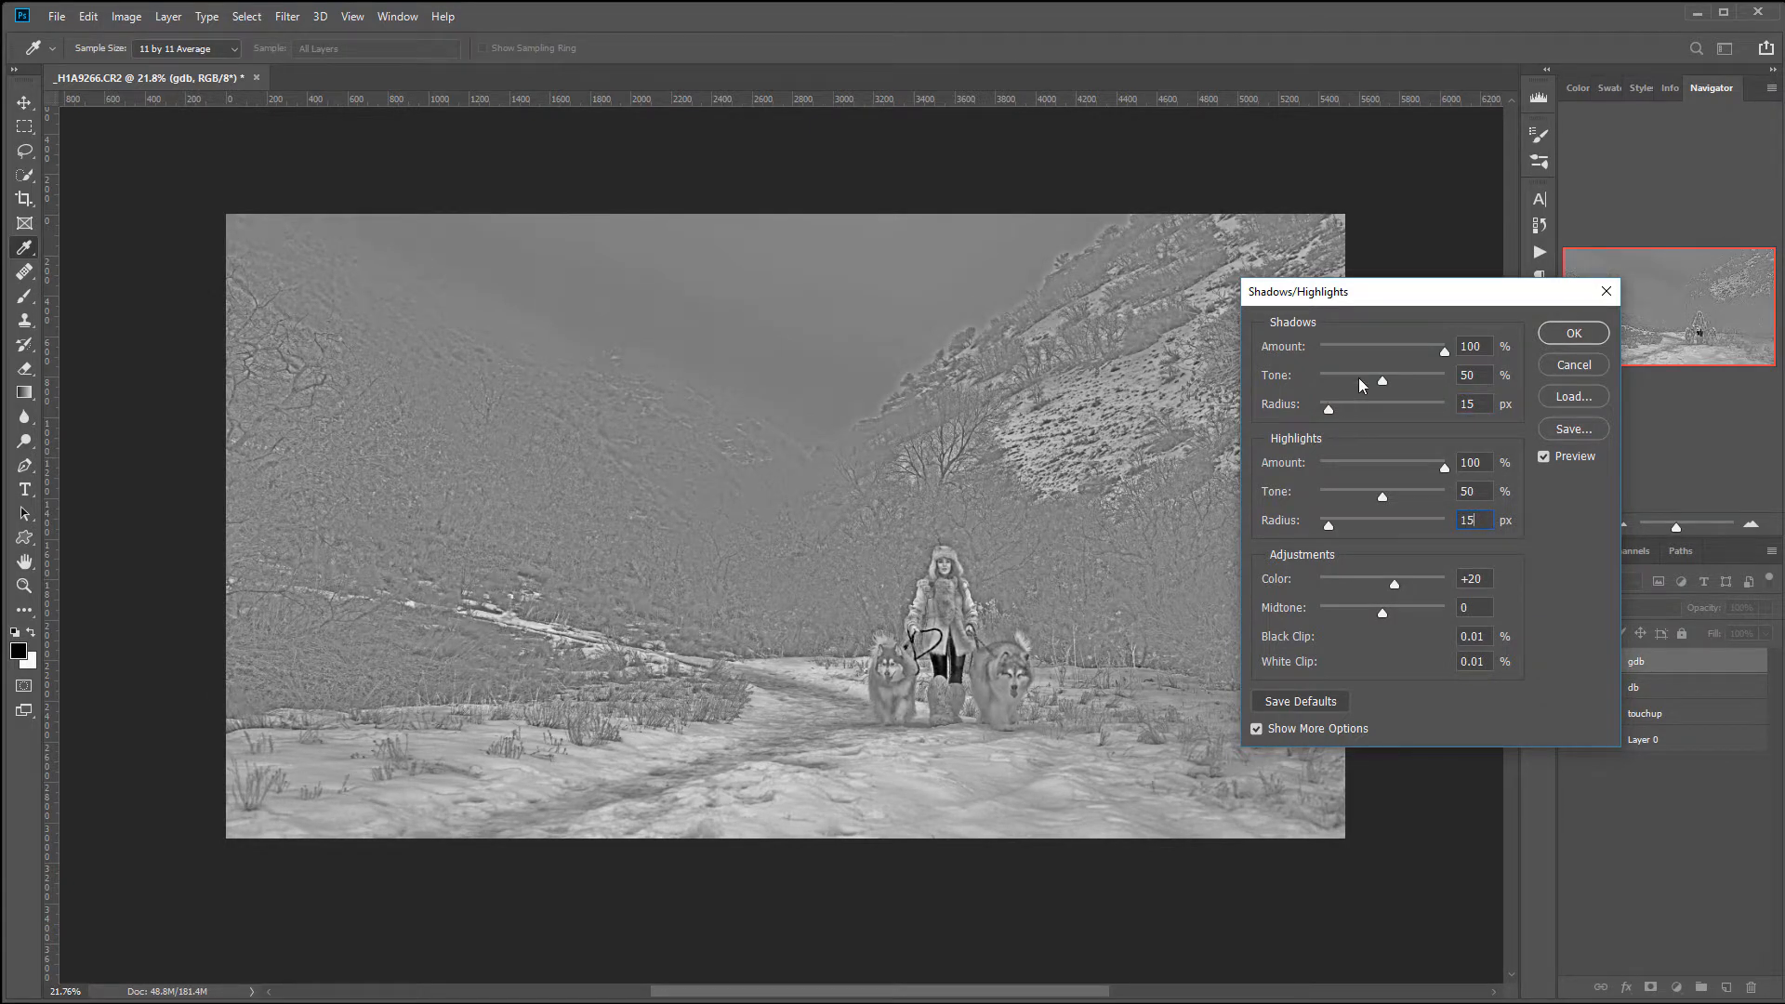
Set both radii to 9 px, the shadows tone to 39% and the highlights tone to 41%, and apply the adjustment
drag(1382, 378, 1326, 410)
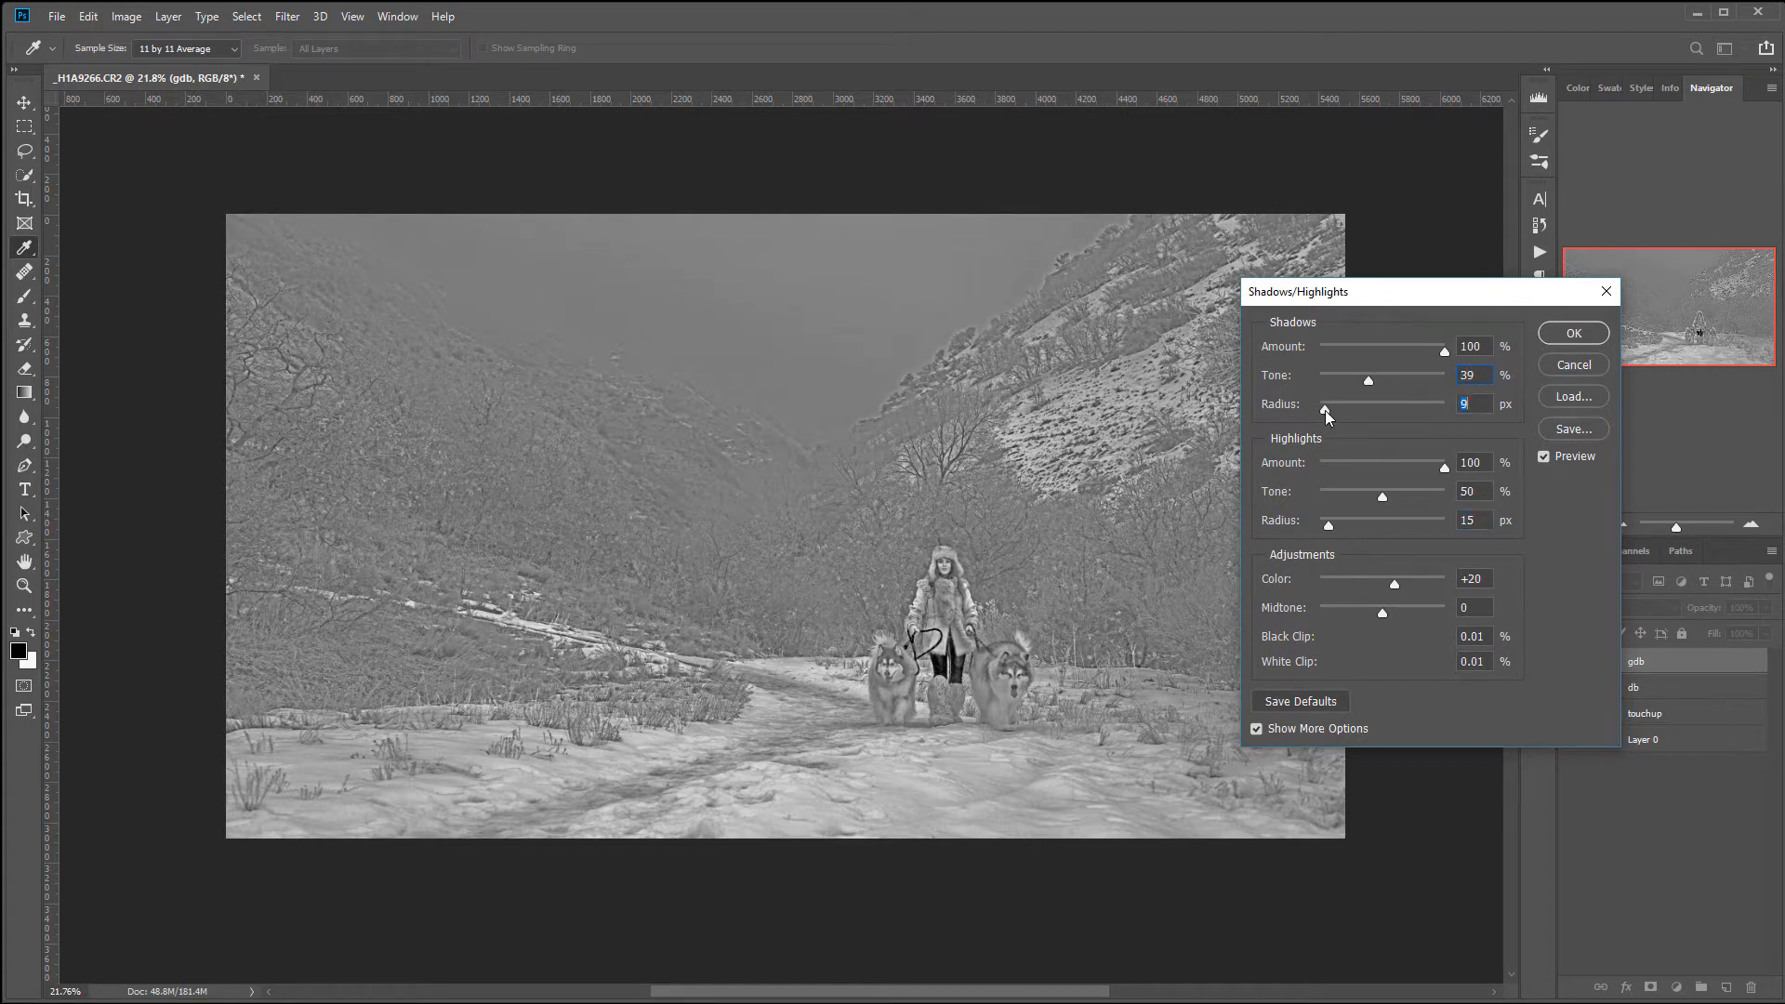
drag(1326, 527, 1324, 523)
drag(1370, 376, 1354, 372)
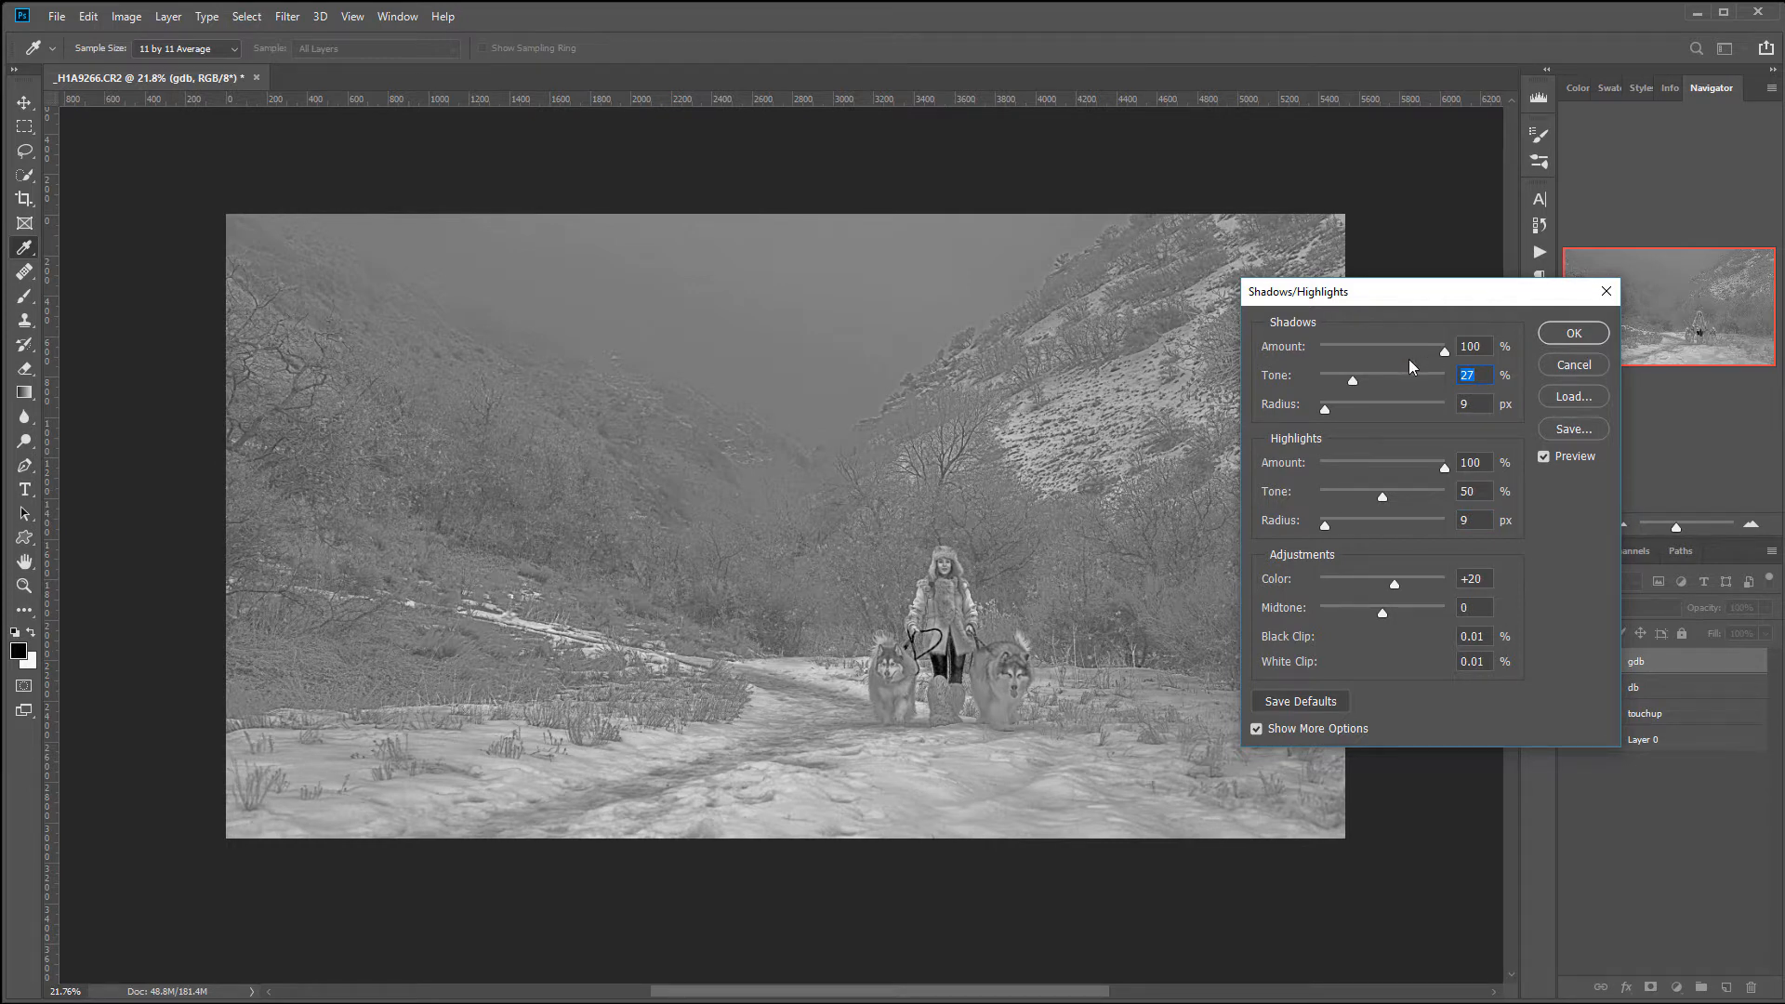
drag(1352, 382, 1363, 381)
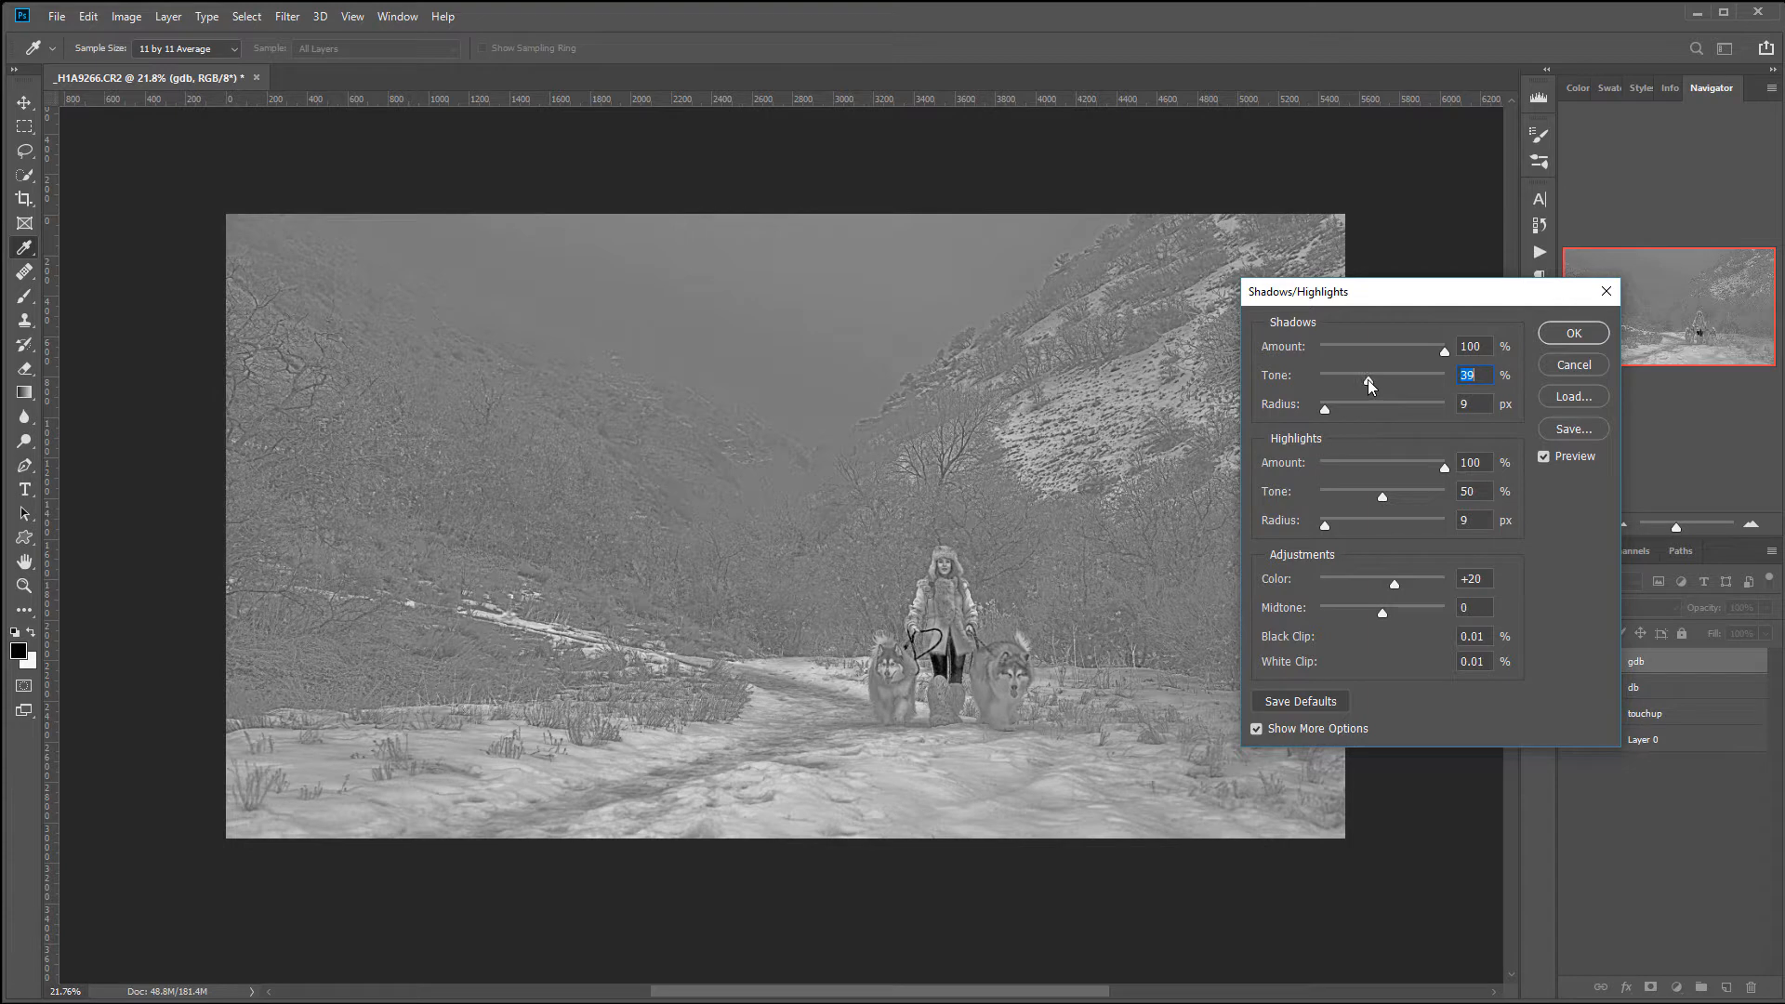
mouse_move(1380, 494)
mouse_down()
mouse_move(1397, 495)
mouse_move(1375, 495)
mouse_up()
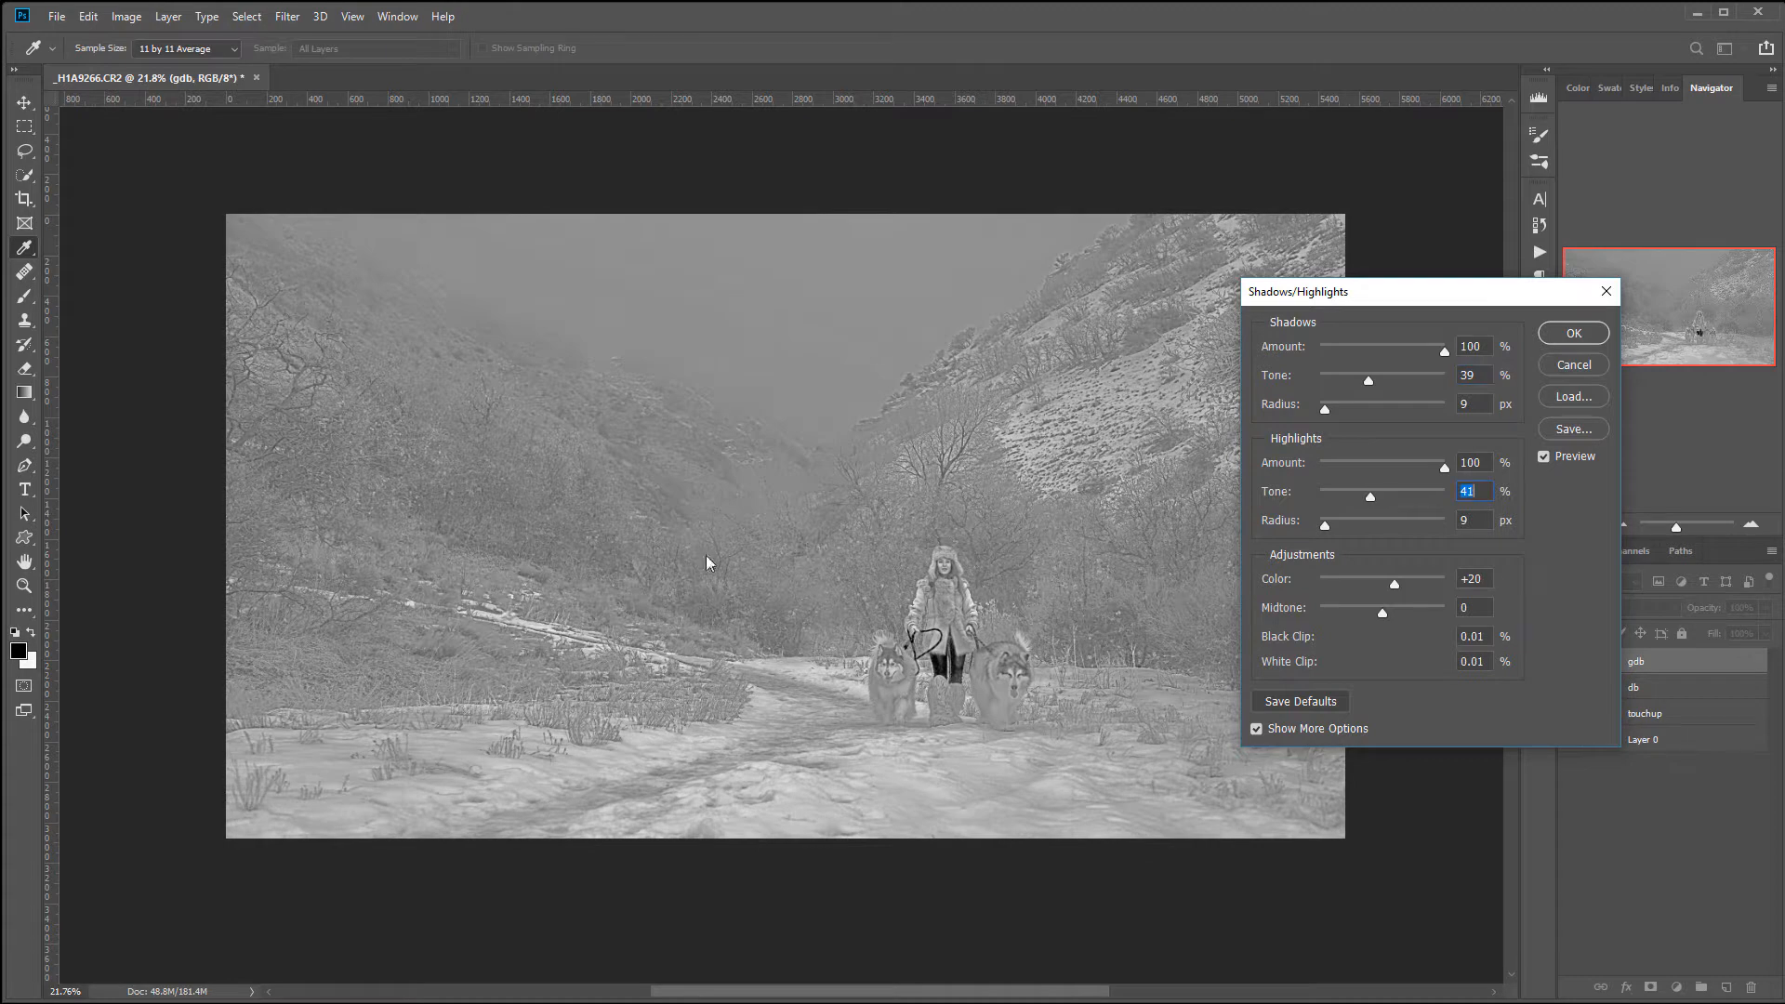
click(1573, 333)
key(b)
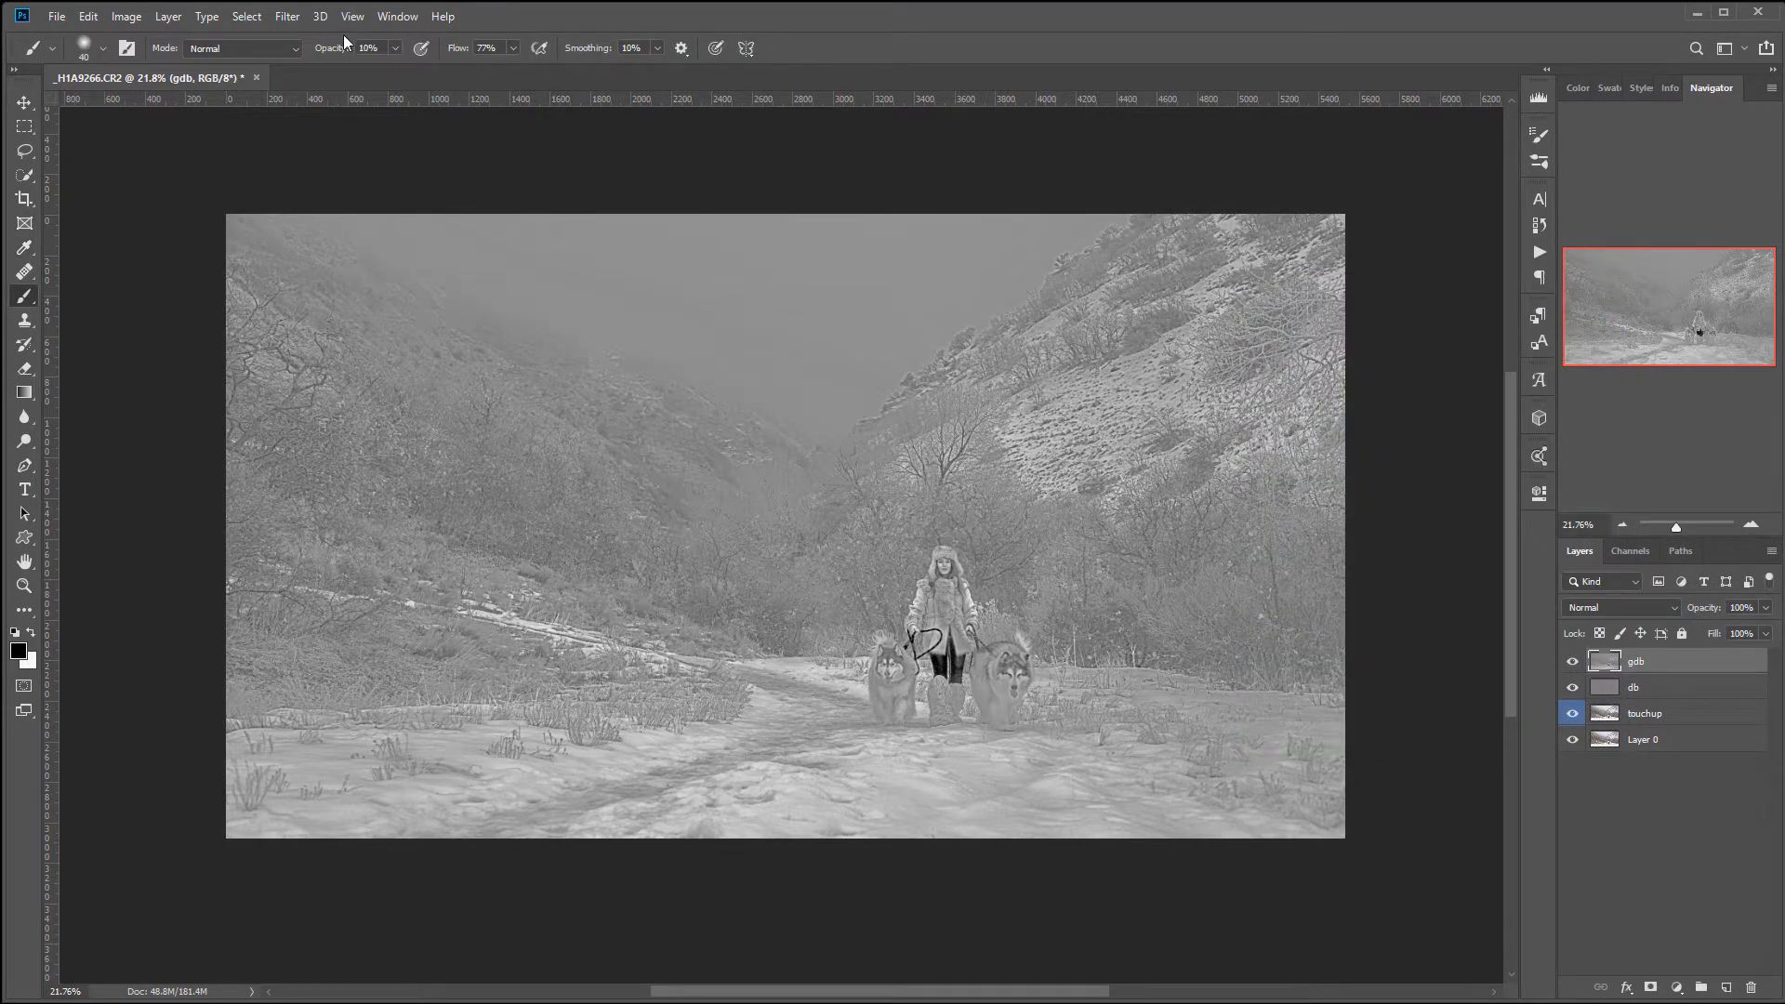
Sharpen the gdb layer with Unsharp Mask at an amount of 92% and a radius of 1.1 pixels
click(287, 17)
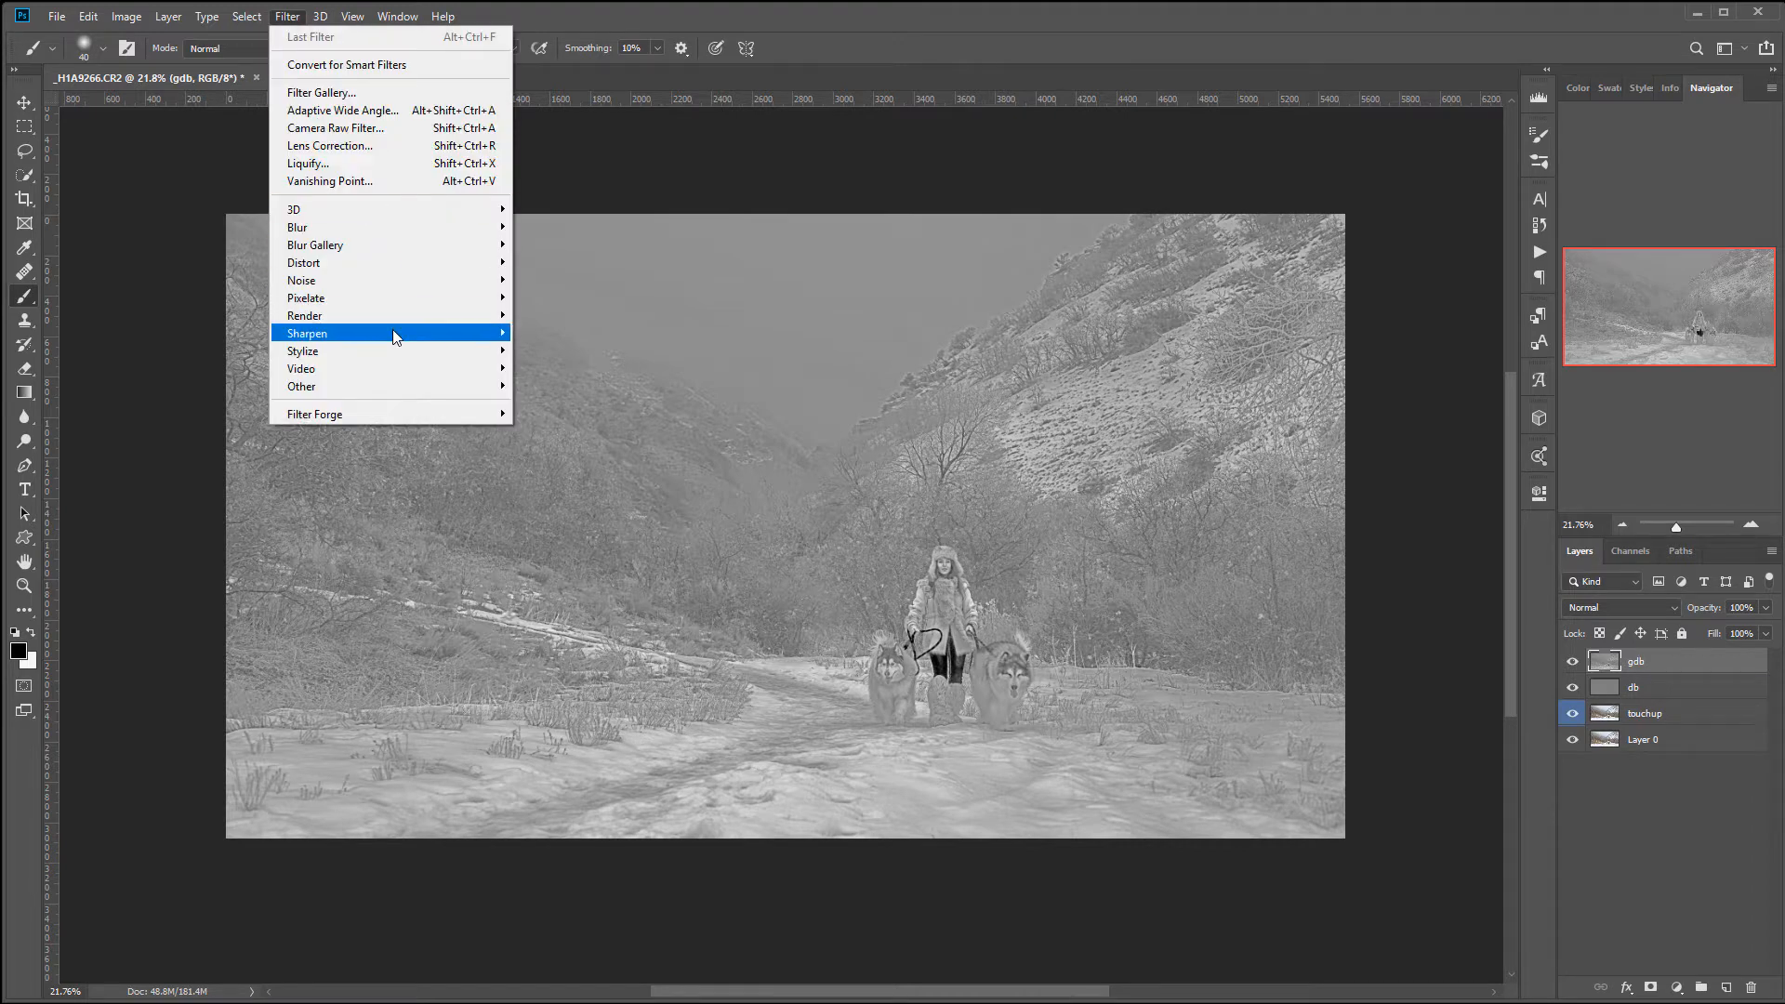
mouse_move(393, 333)
click(573, 422)
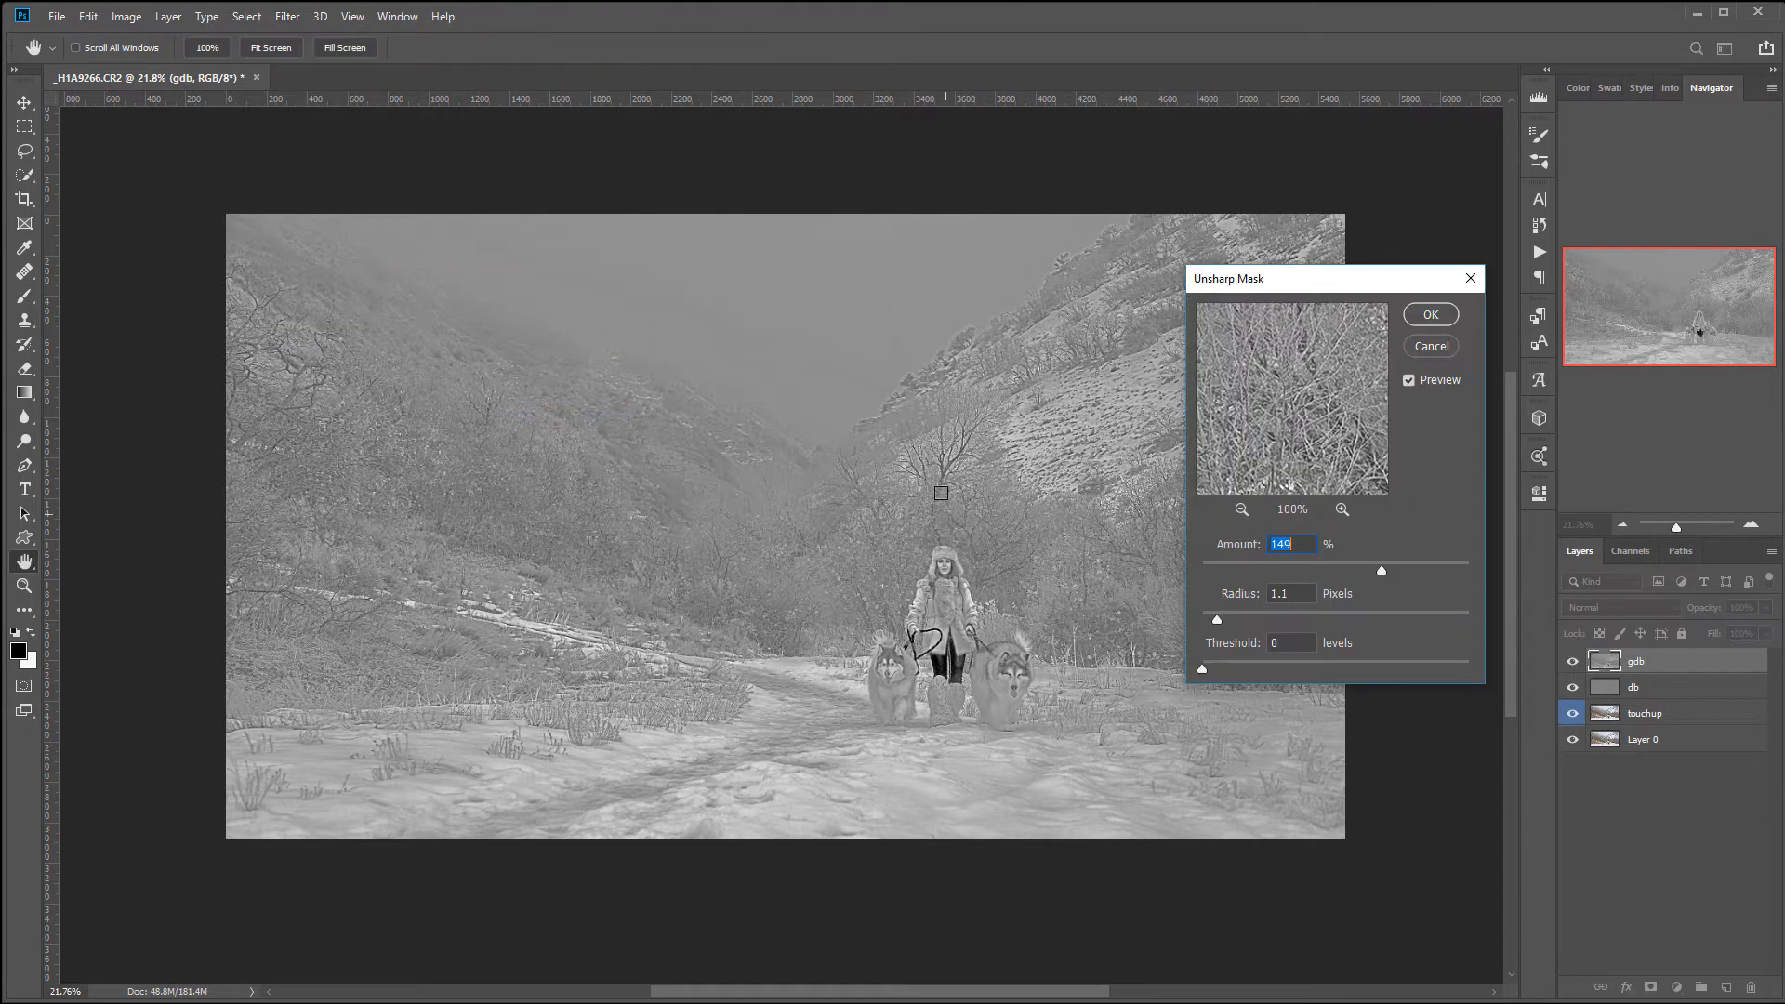
click(942, 500)
drag(1393, 565, 1324, 567)
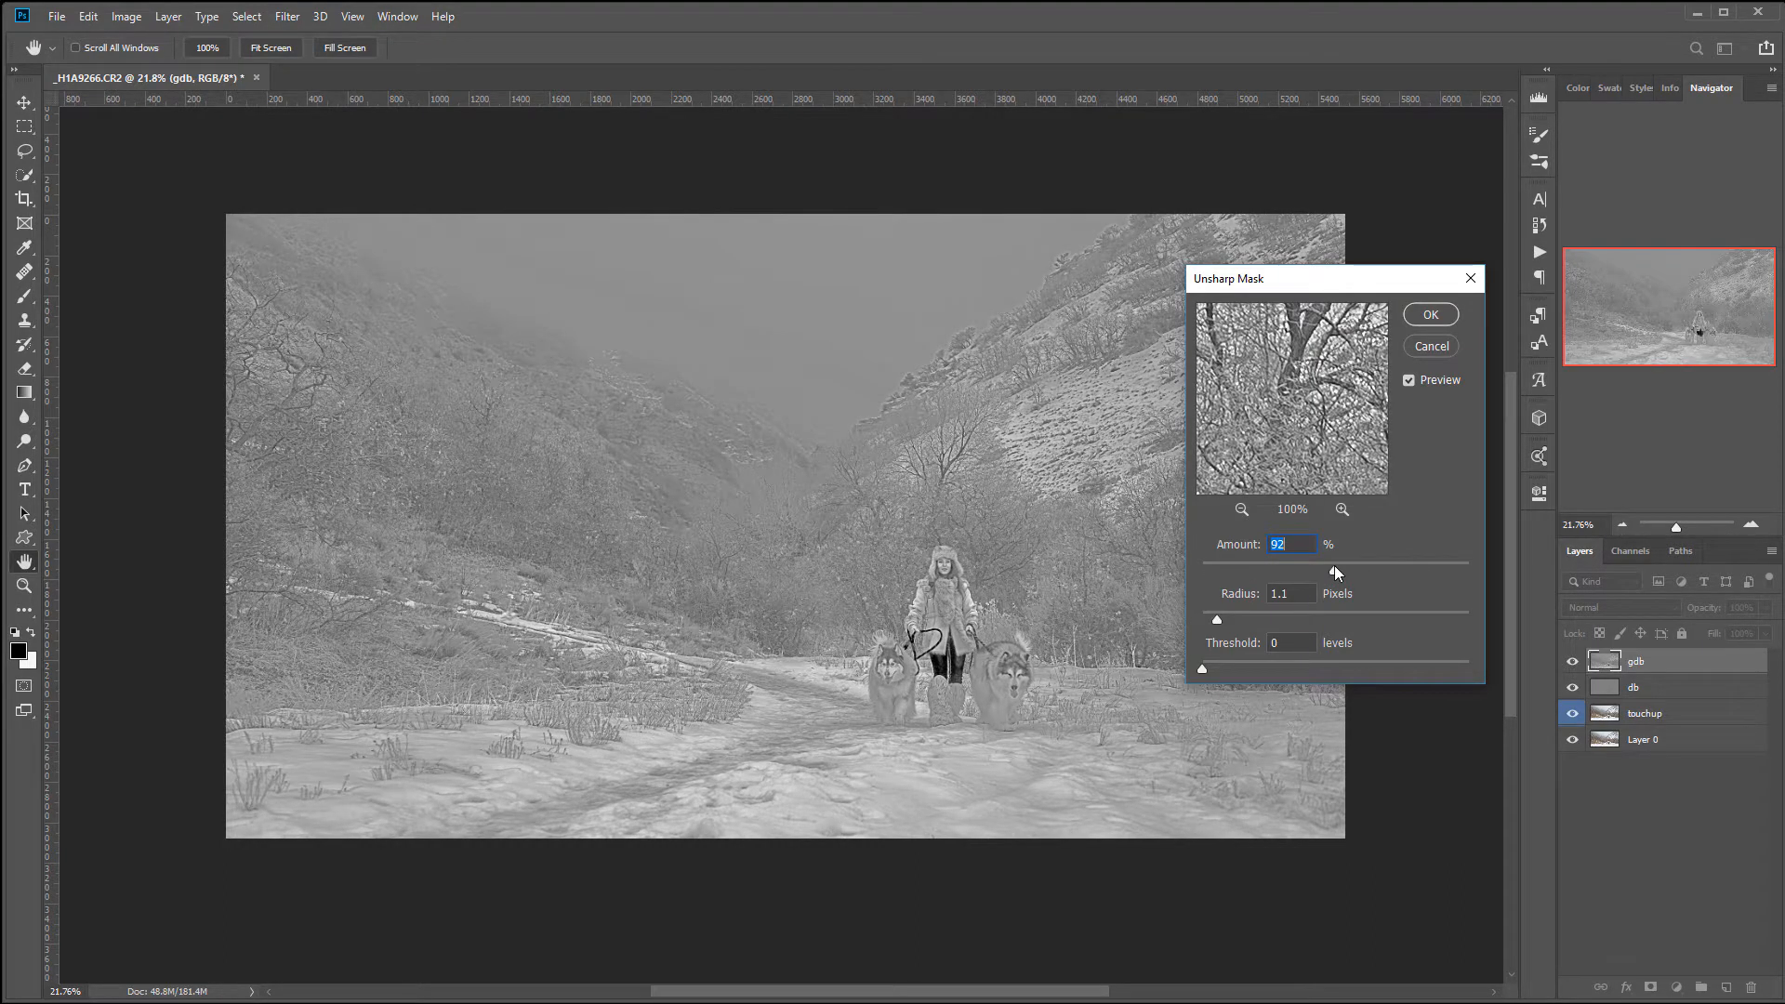
click(1430, 314)
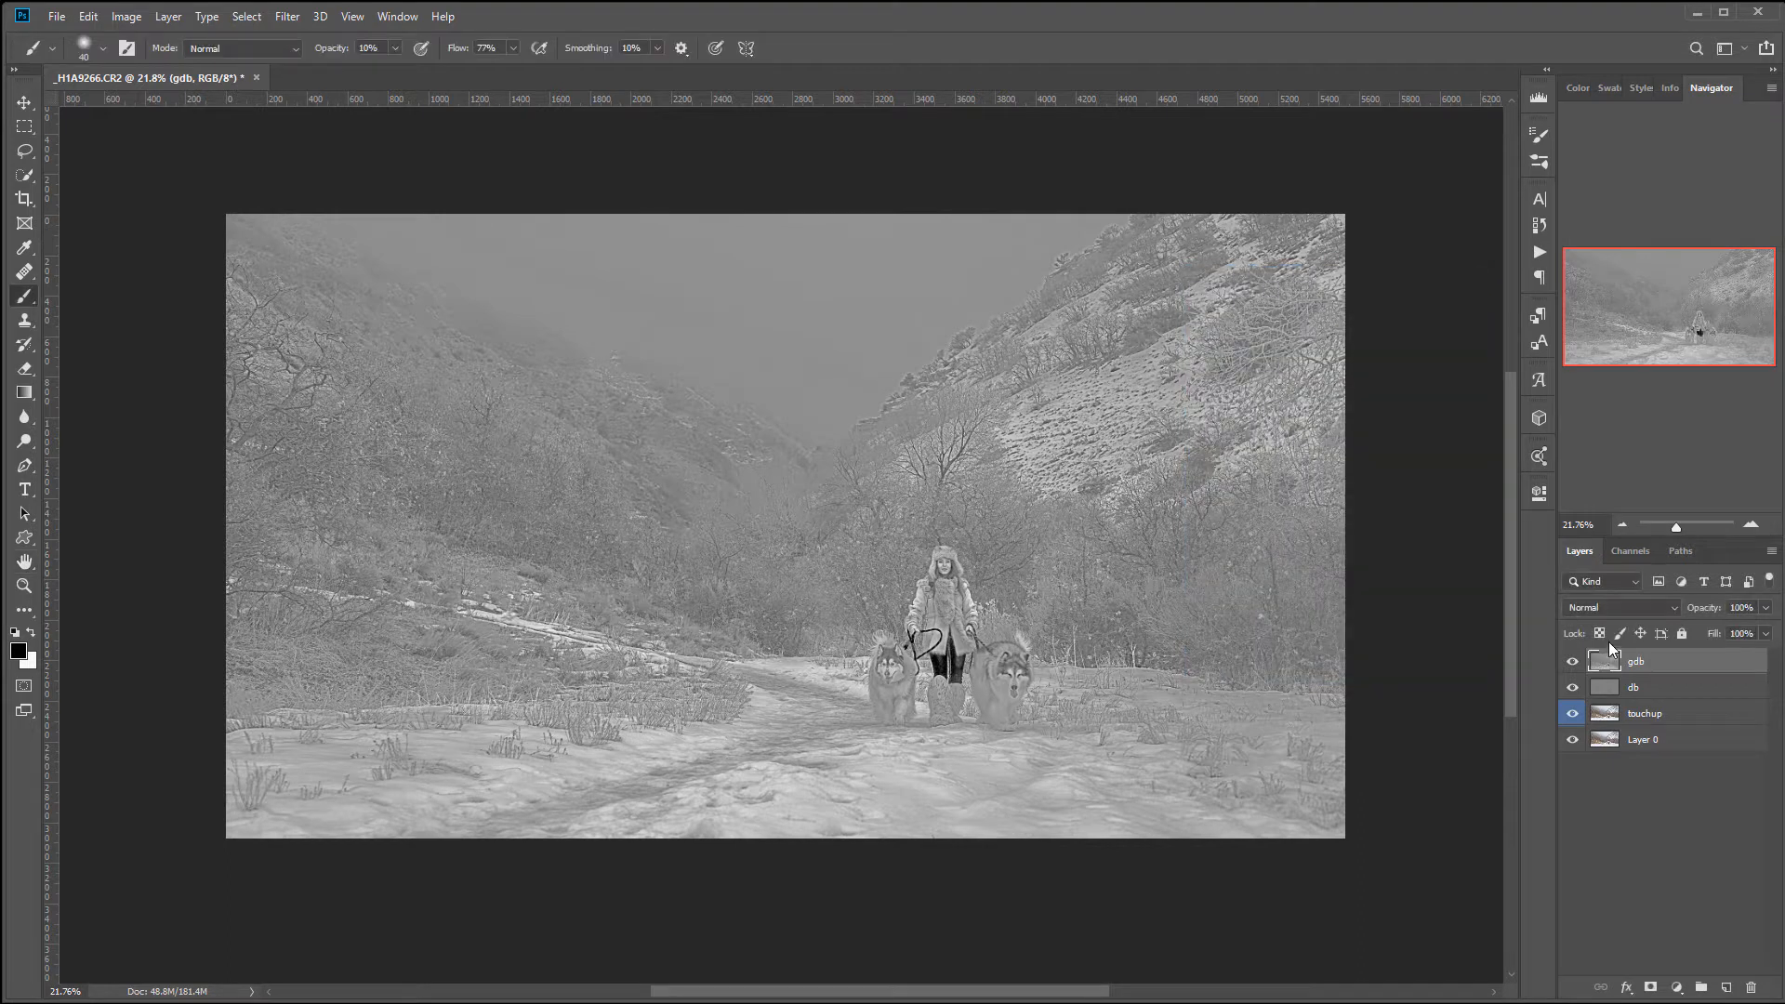
Set the gdb layer's blend mode to Soft Light
click(1648, 604)
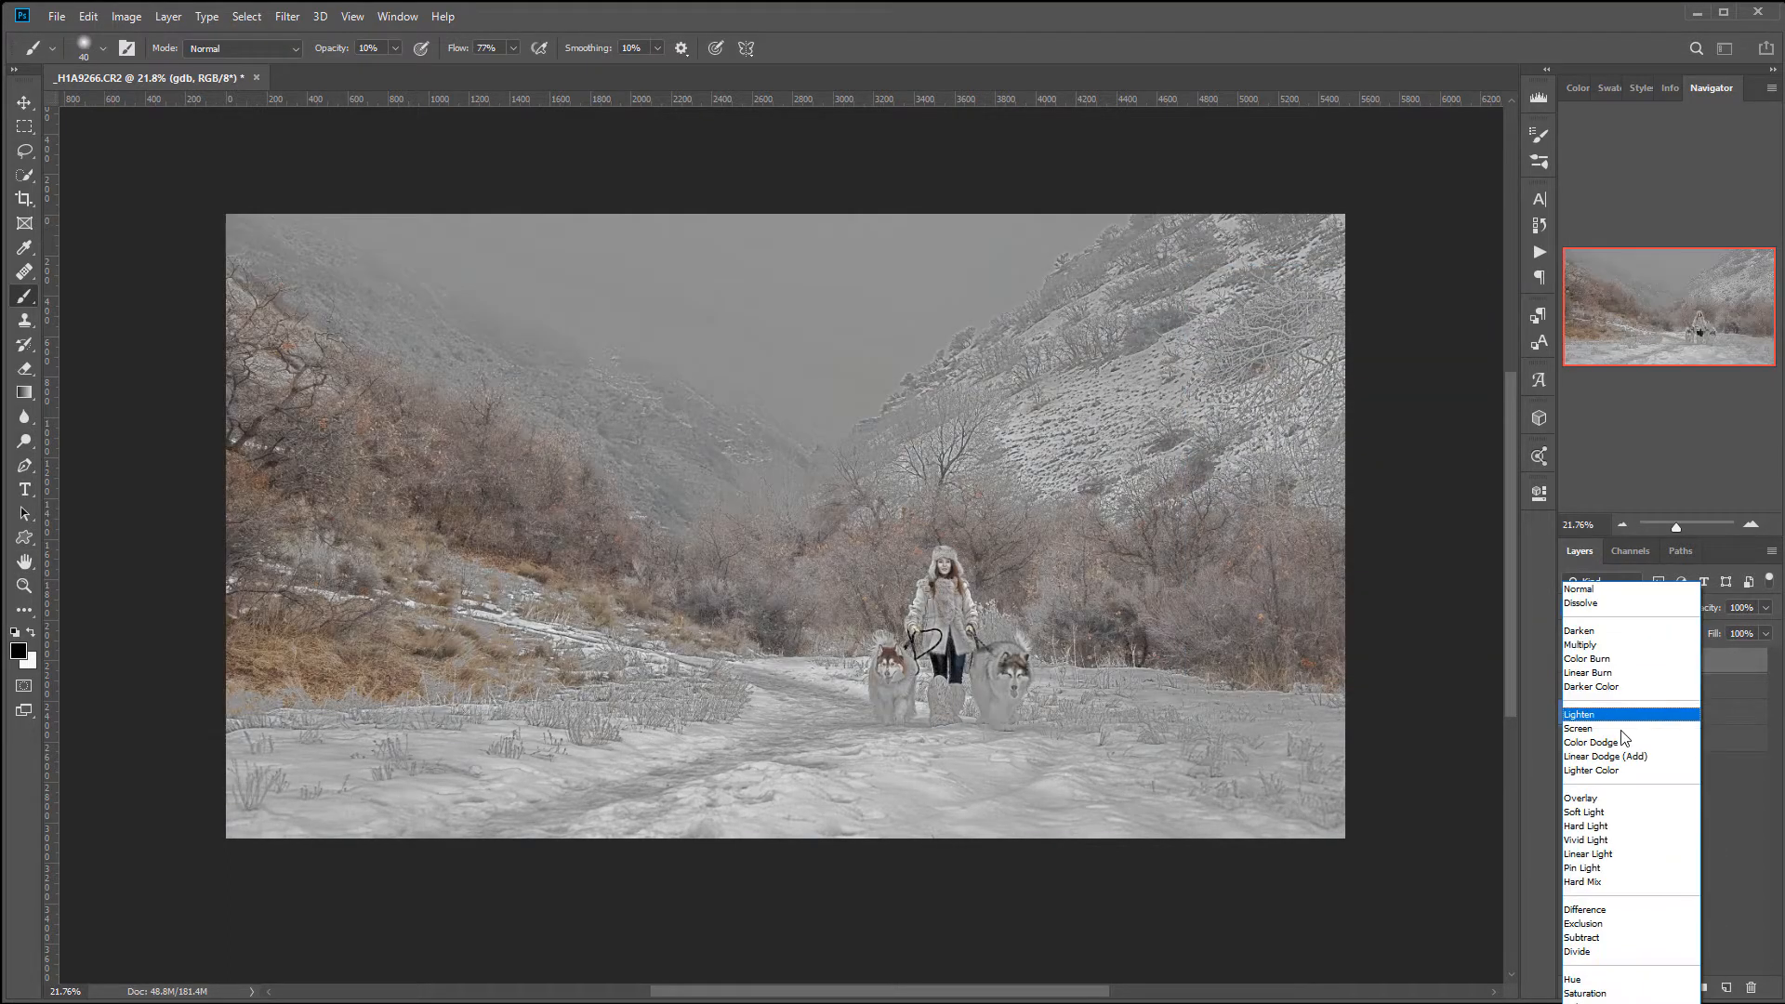
click(1570, 806)
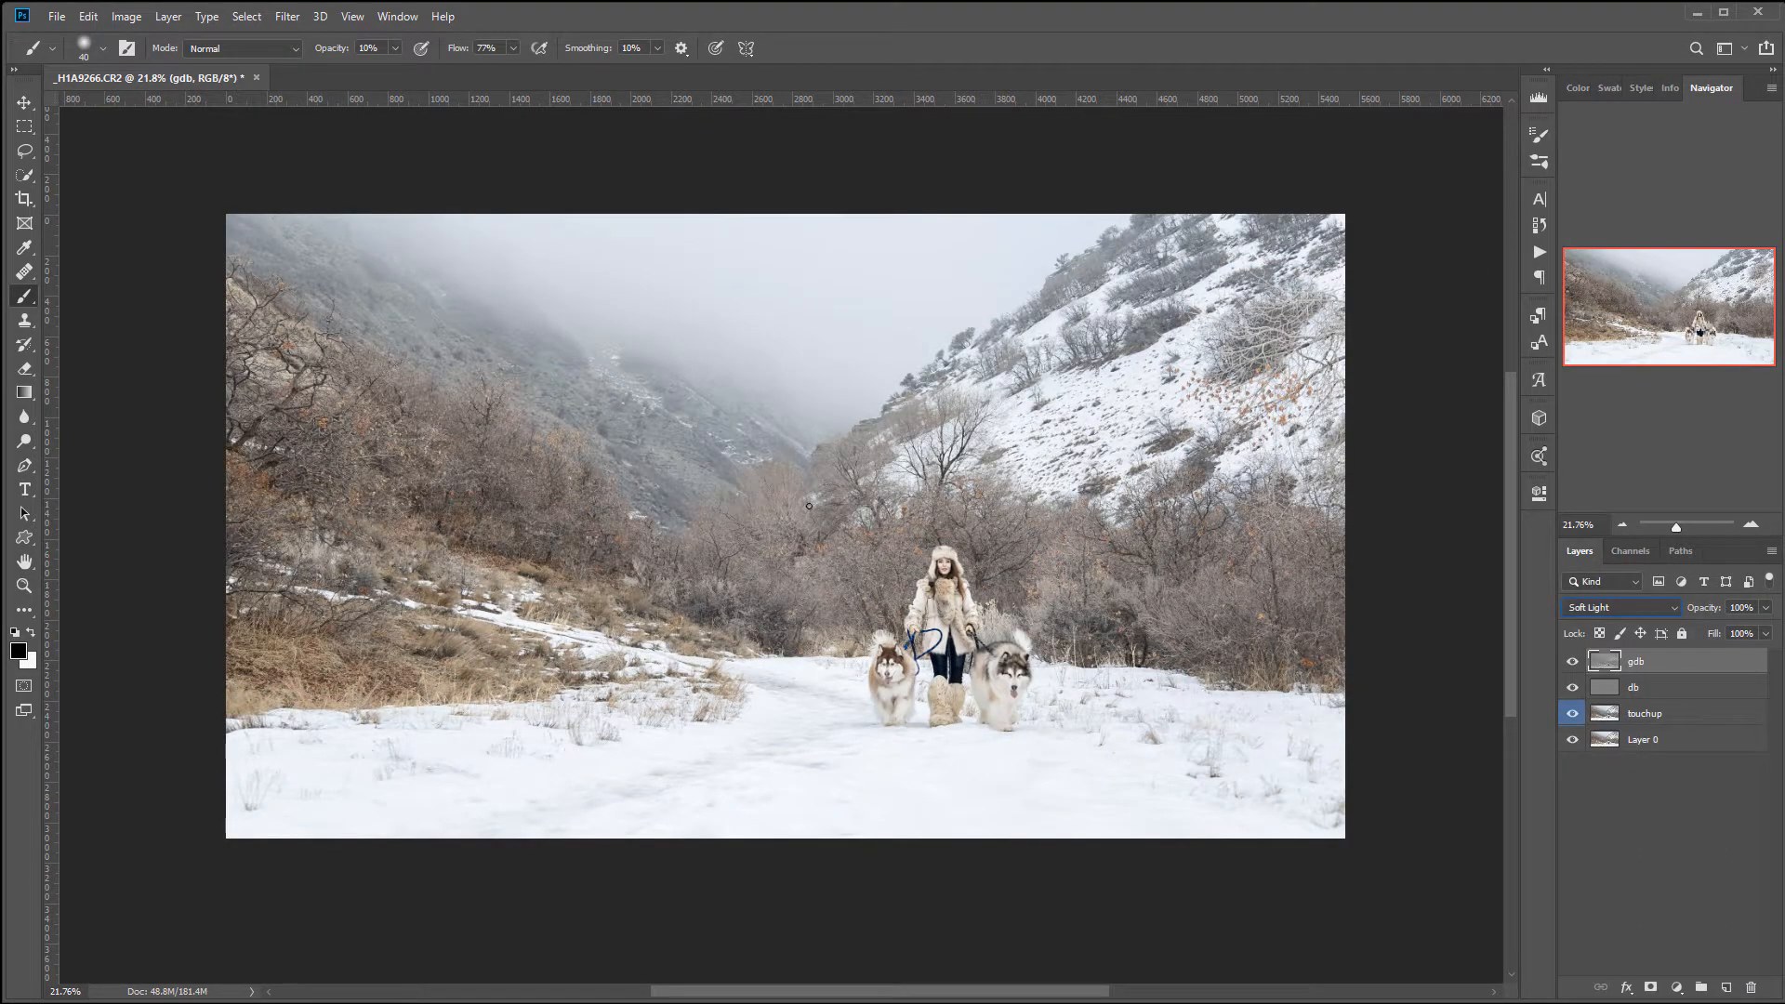
key(v)
Compare the model and her surroundings with the gdb layer hidden and shown
scroll(980, 600, up, 4)
scroll(980, 609, up, 2)
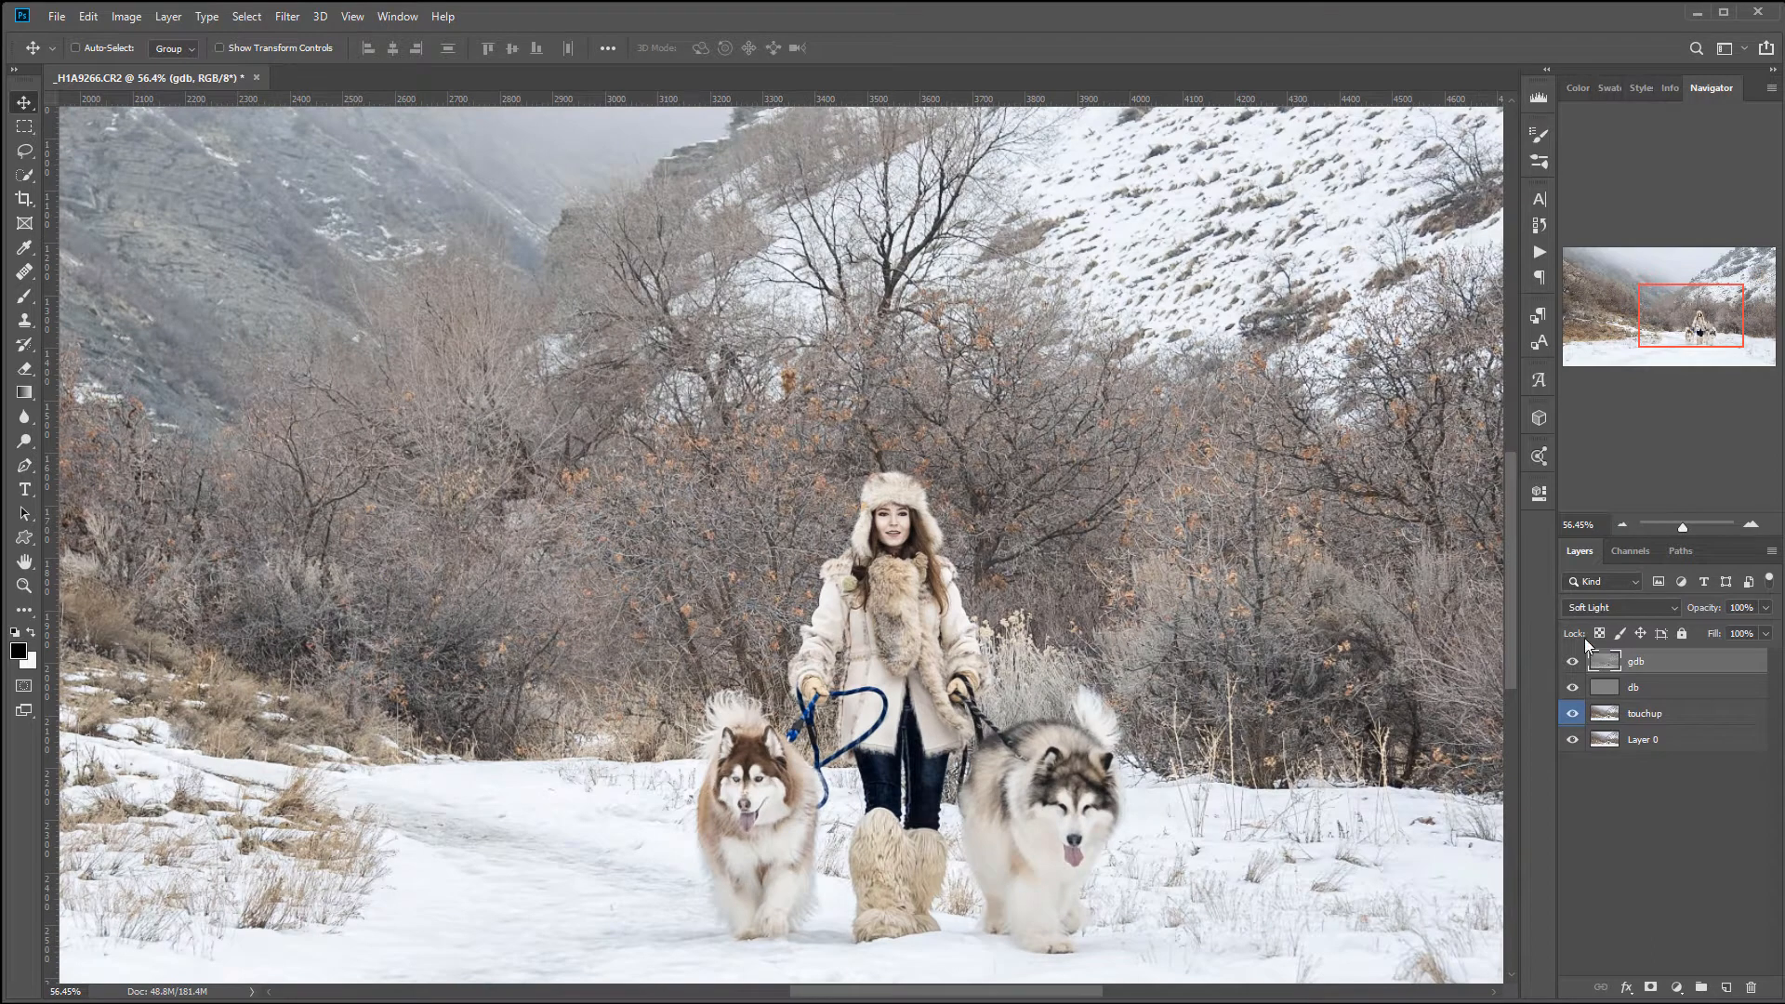
click(1572, 662)
click(1573, 662)
click(1573, 662)
click(1573, 662)
click(1572, 662)
click(1572, 662)
scroll(993, 514, down, 2)
scroll(994, 514, down, 4)
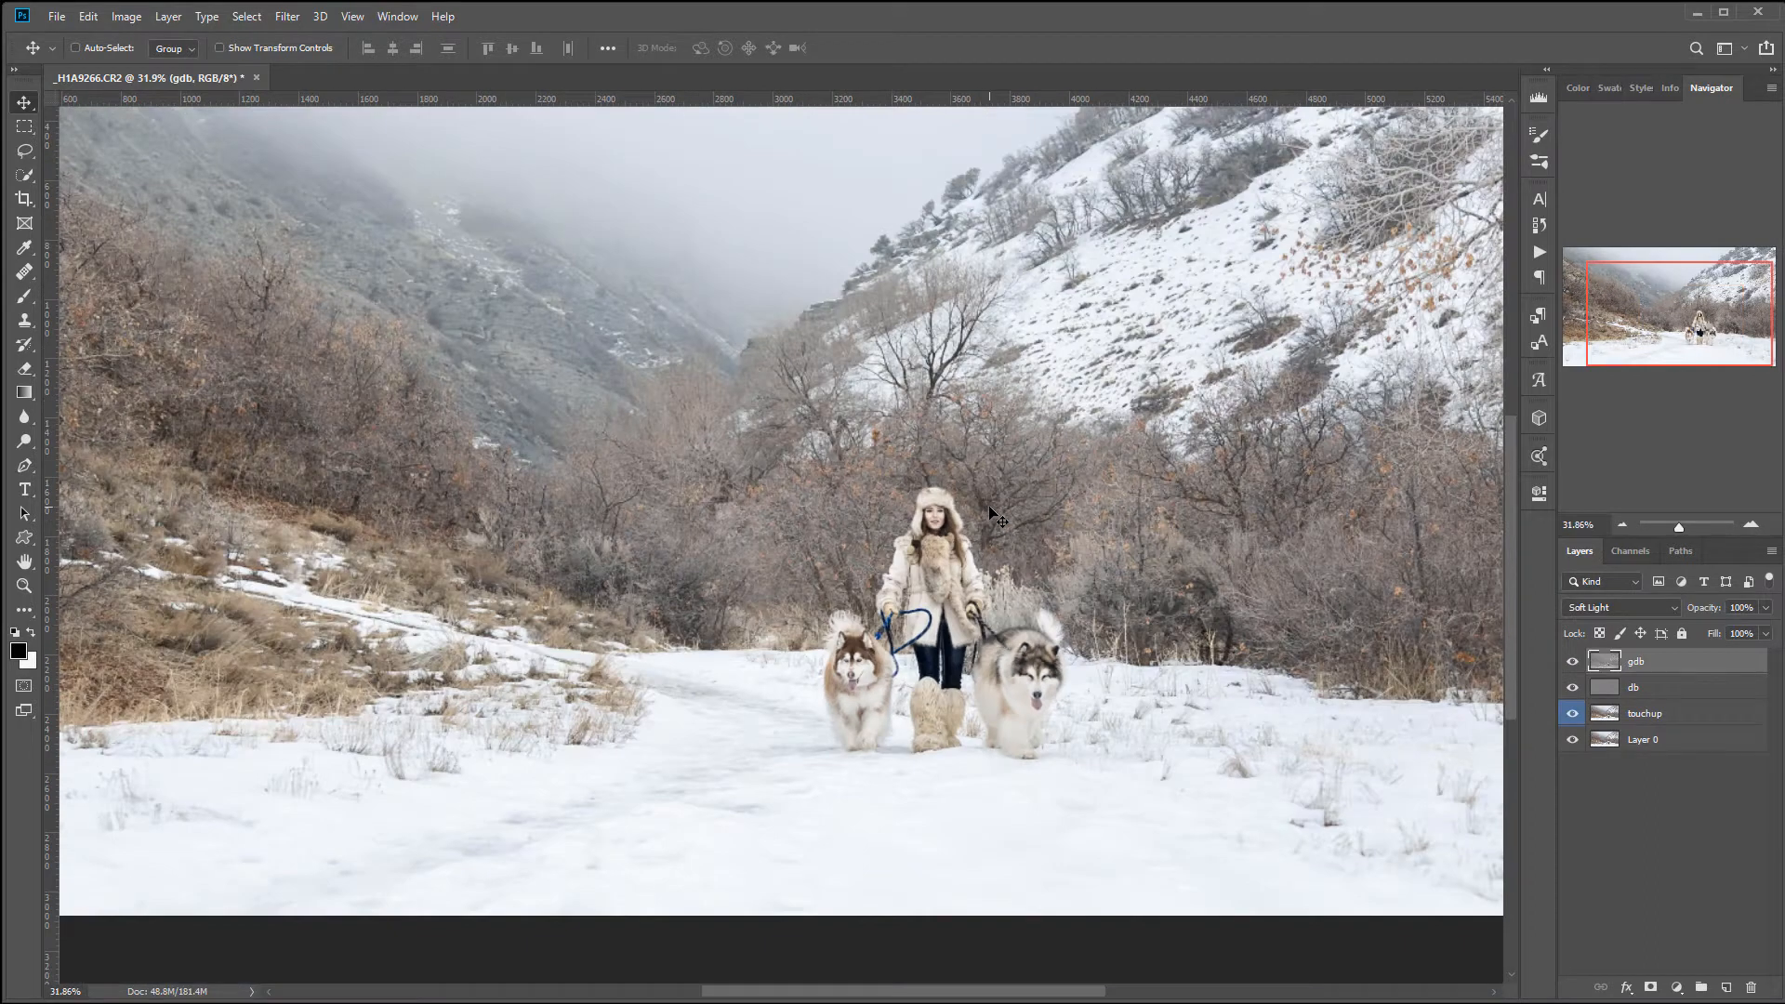
Lower the gdb layer's opacity to 32%
drag(890, 420, 991, 493)
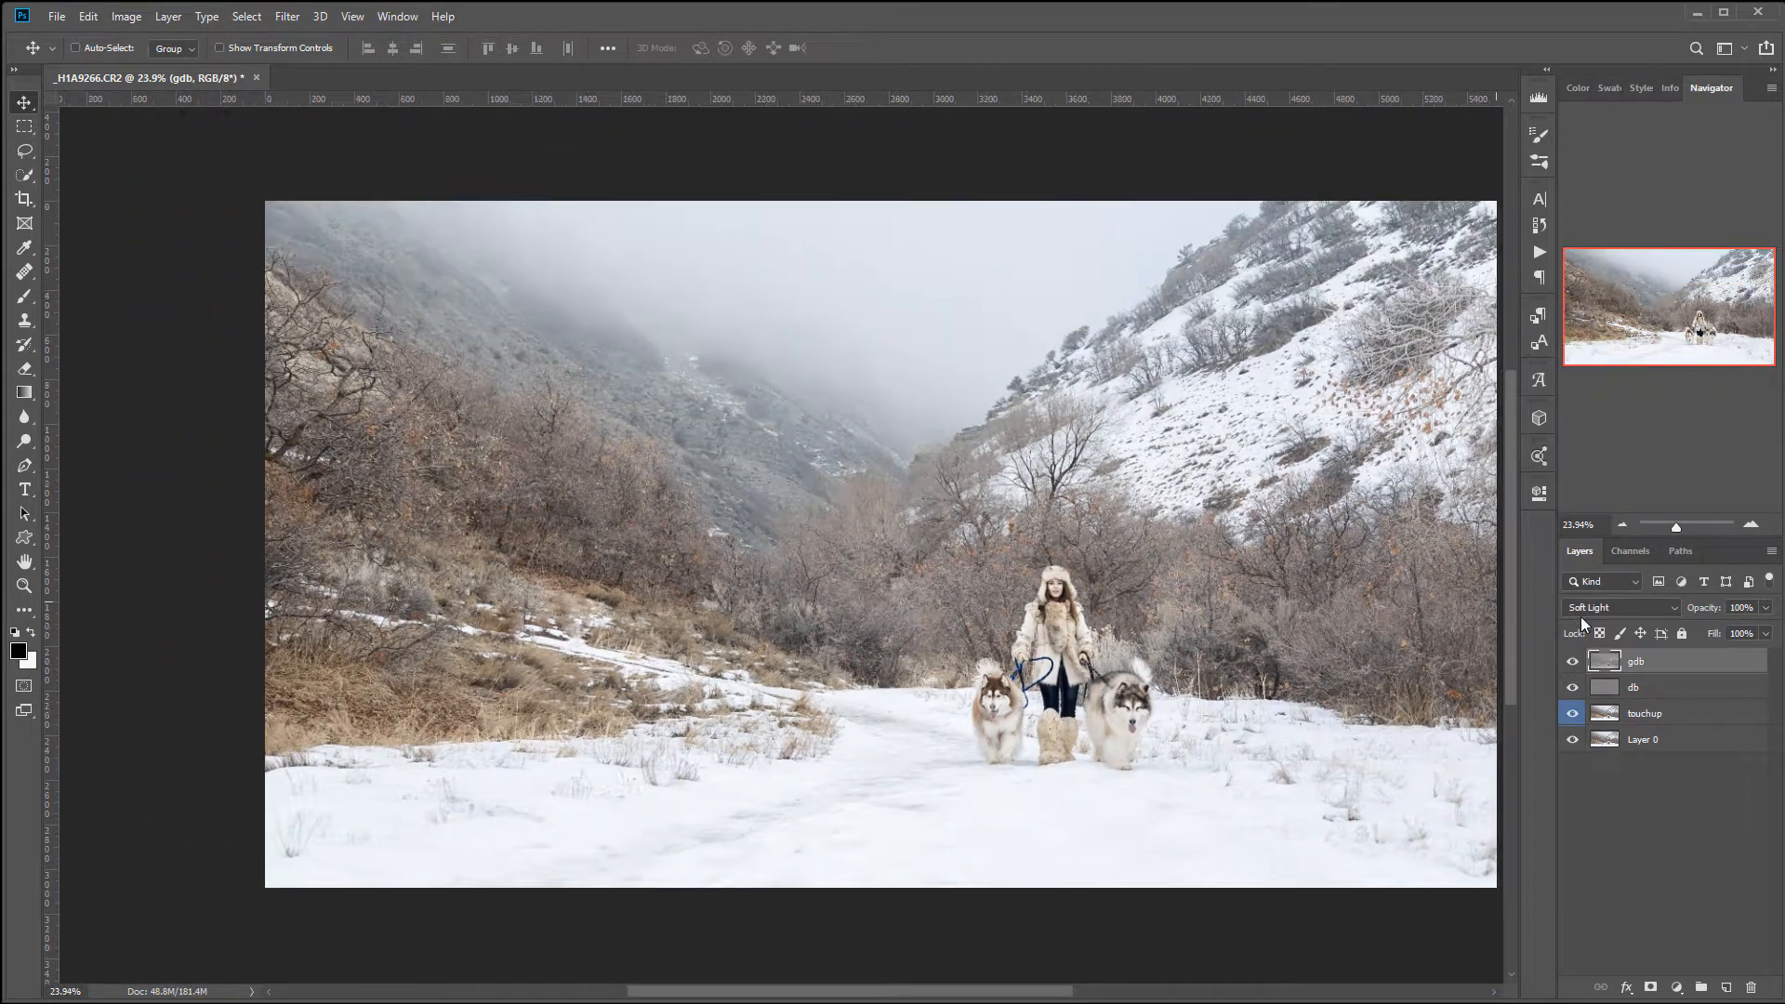
click(1767, 610)
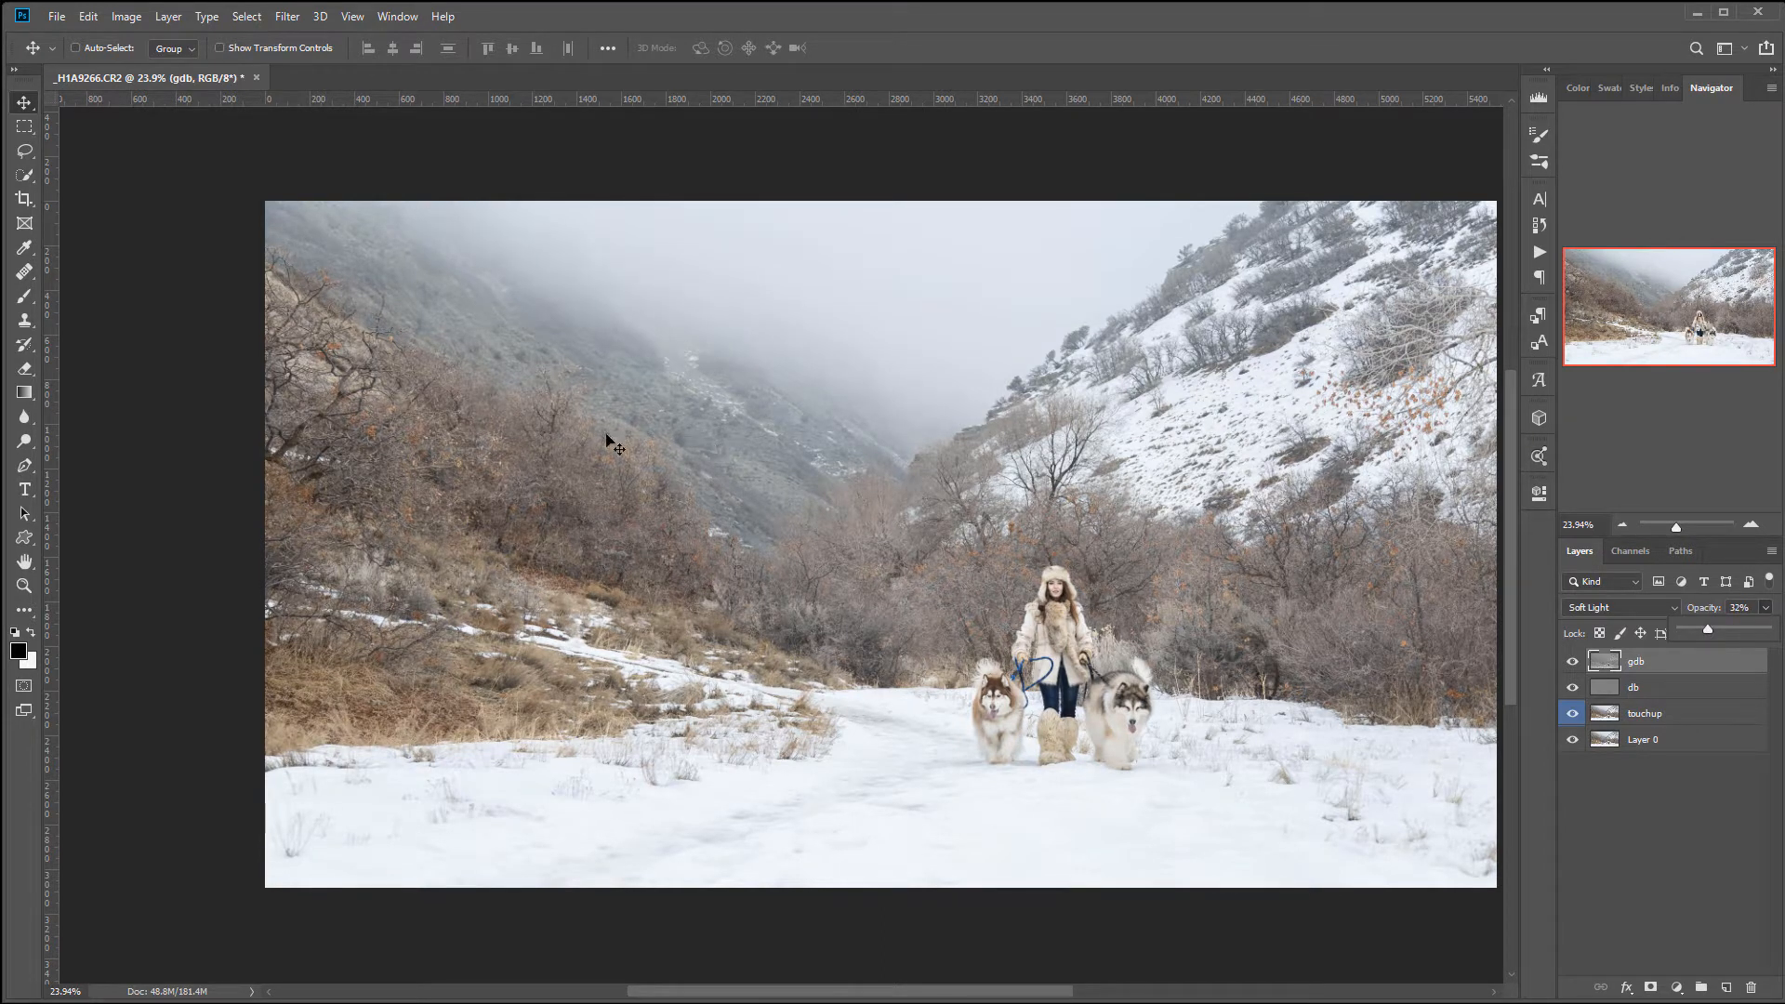
click(511, 431)
scroll(1098, 589, up, 6)
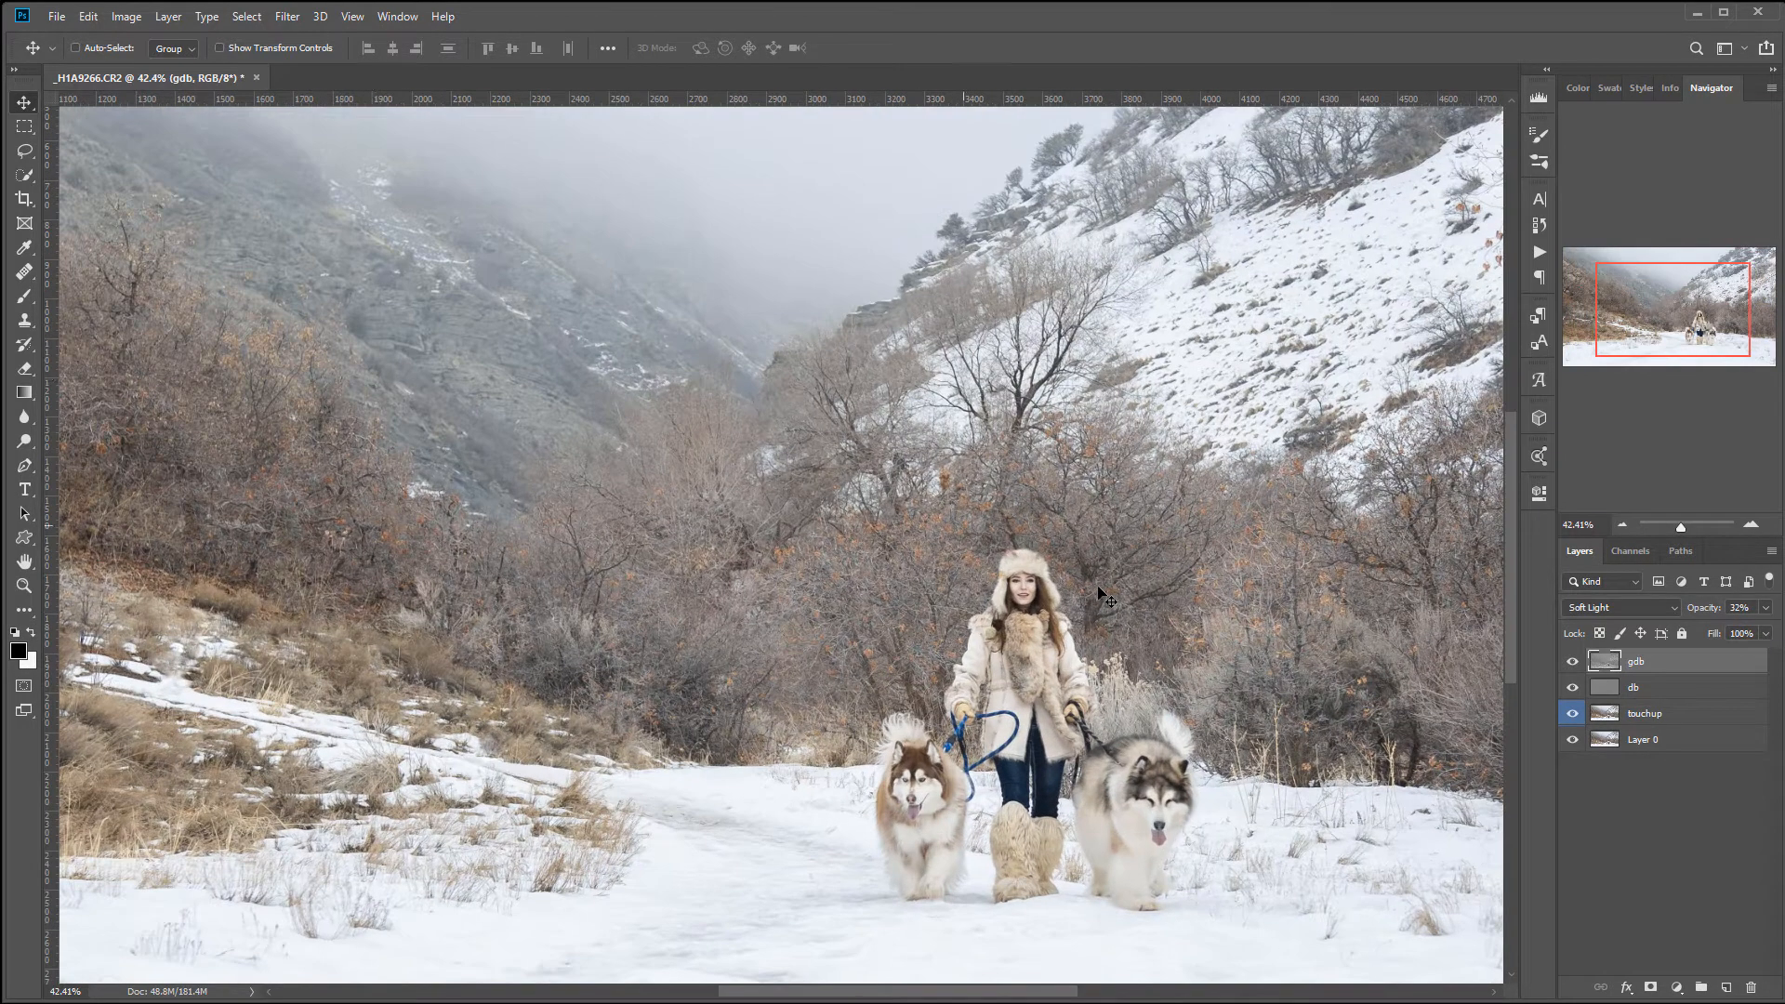
scroll(366, 351, up, 8)
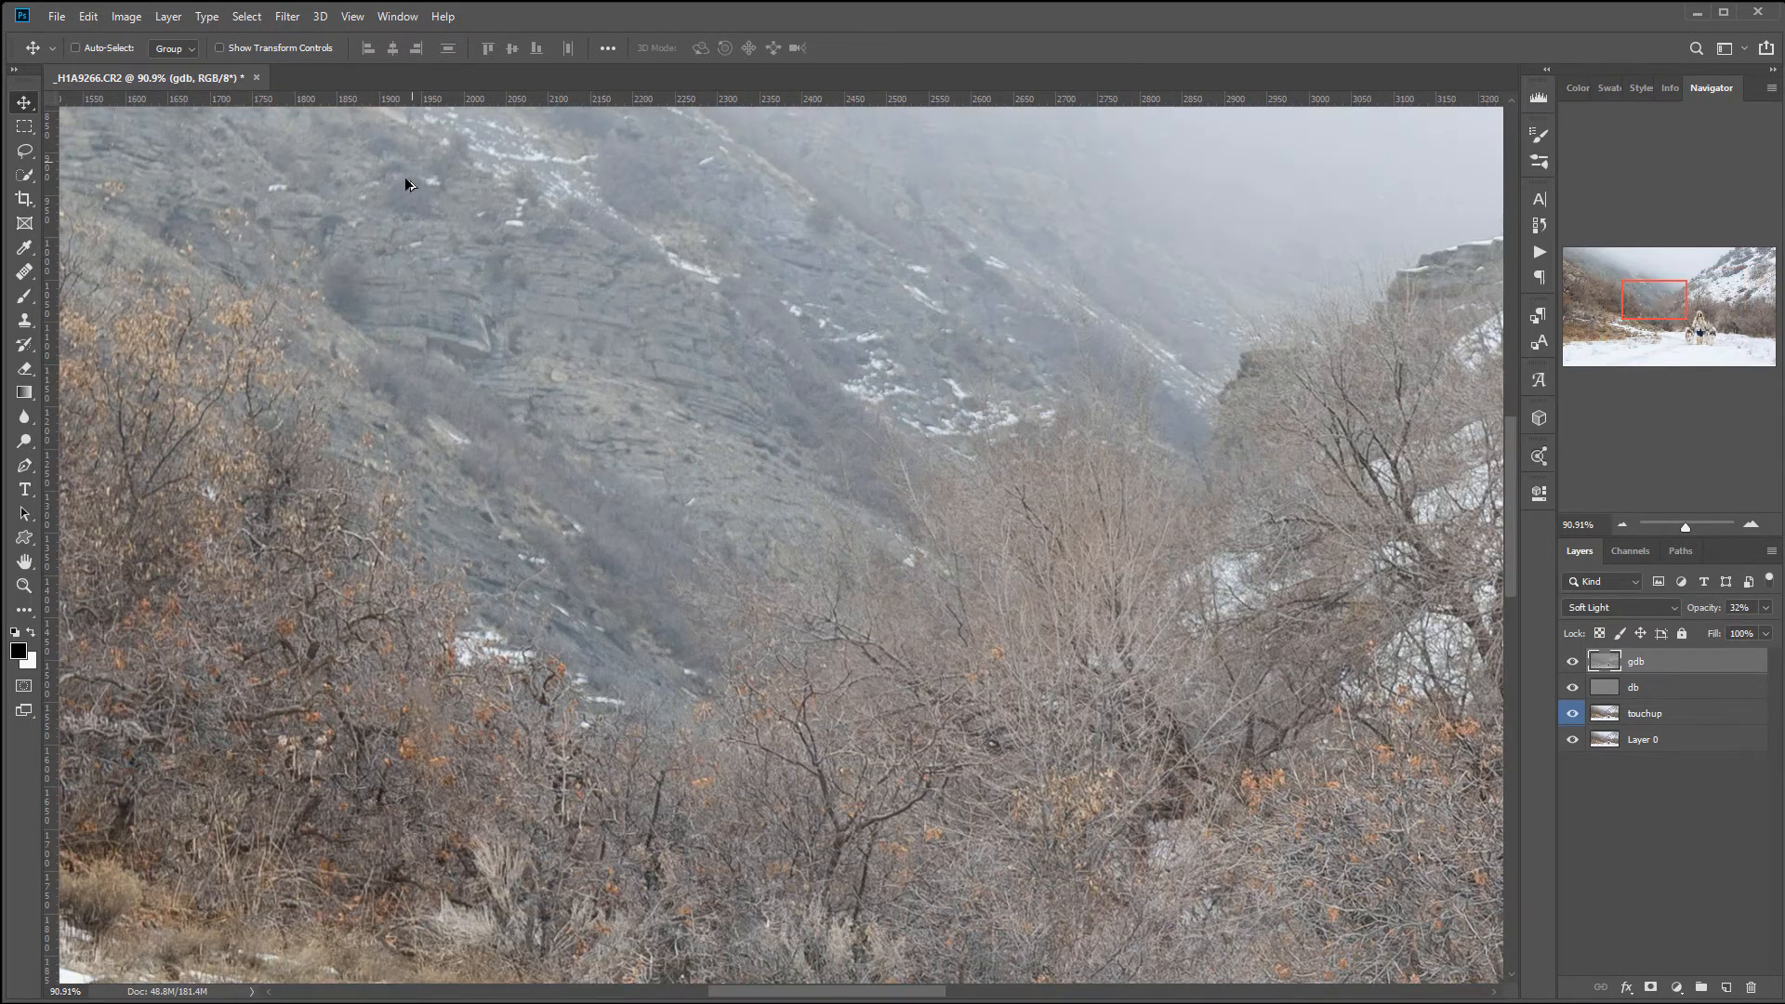
Add a Black & White adjustment layer above gdb and invert its mask to black
scroll(1086, 621, down, 11)
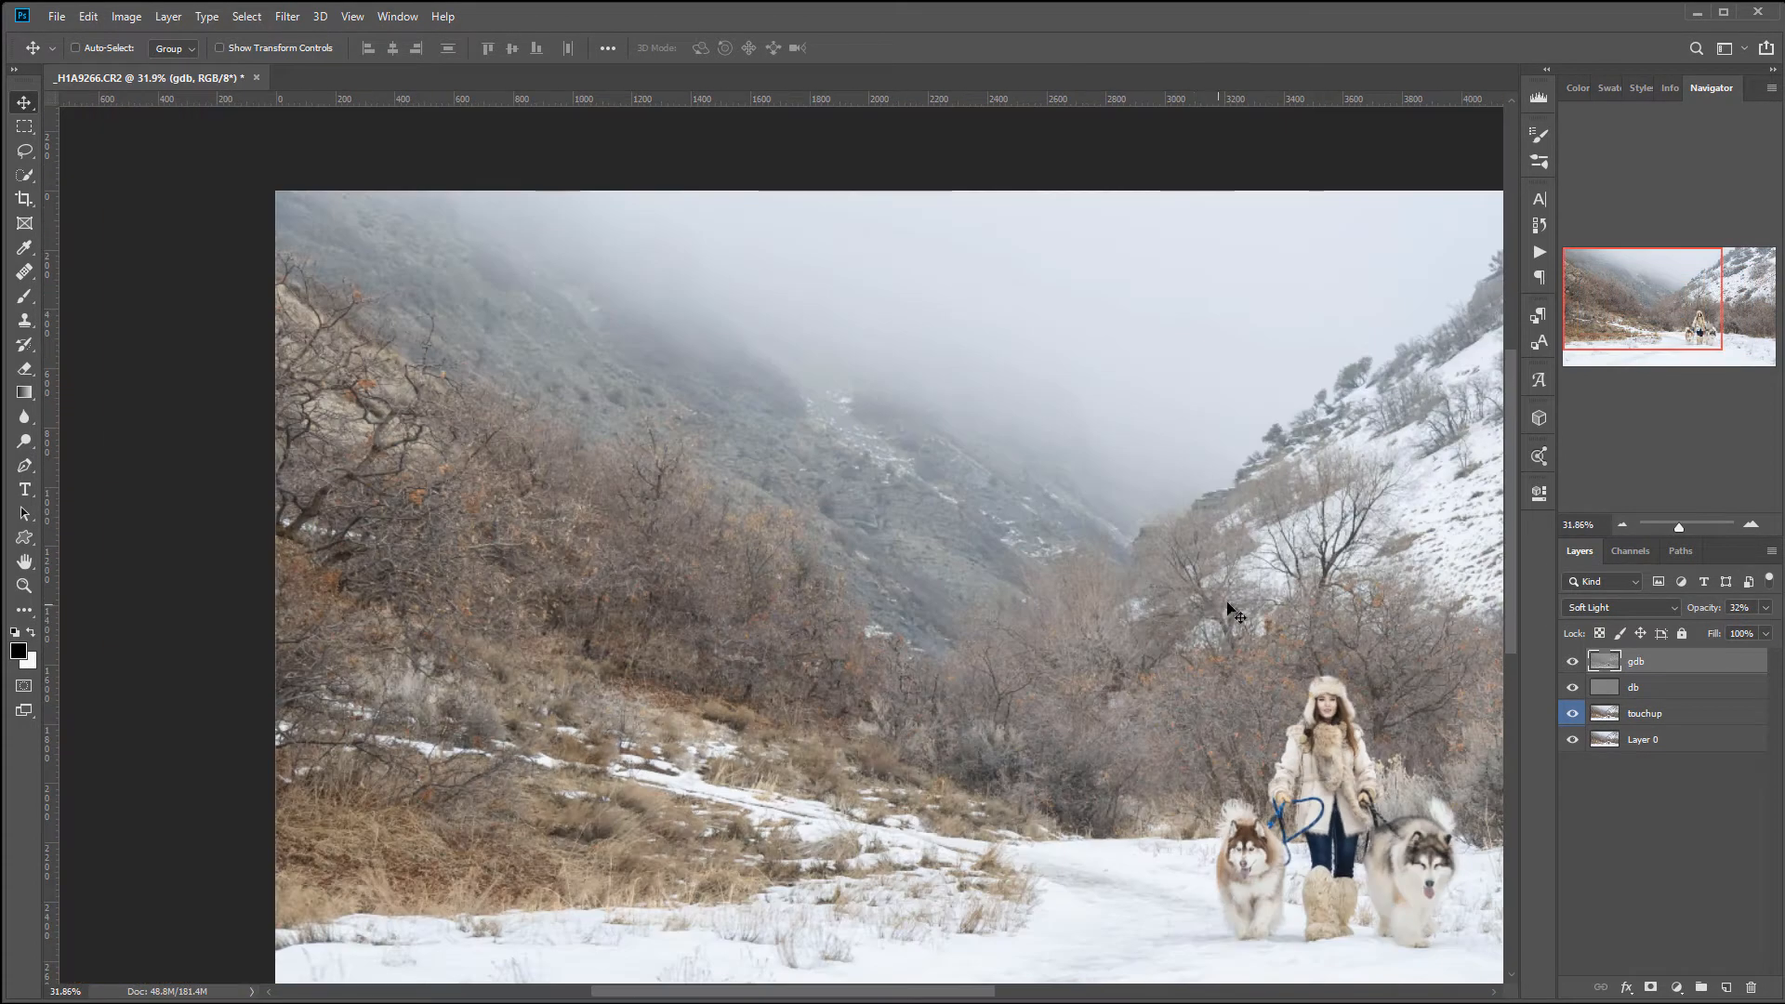
drag(1293, 607, 951, 556)
scroll(967, 513, down, 2)
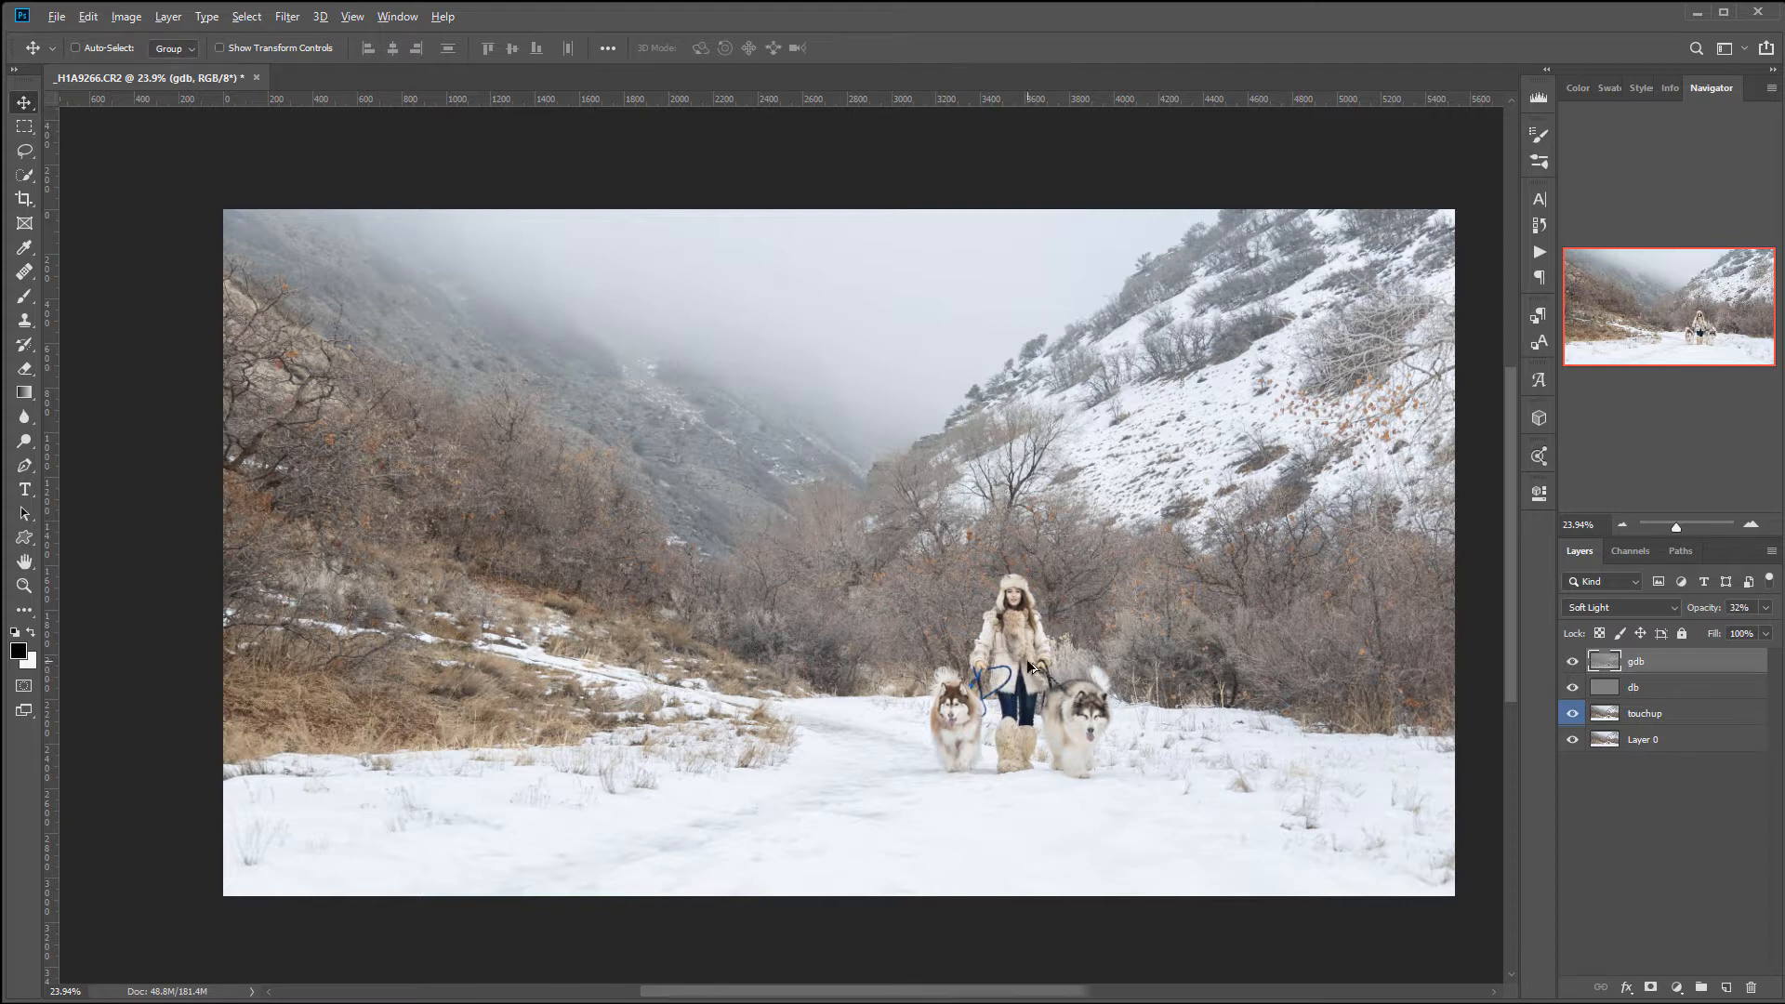
scroll(1027, 662, up, 20)
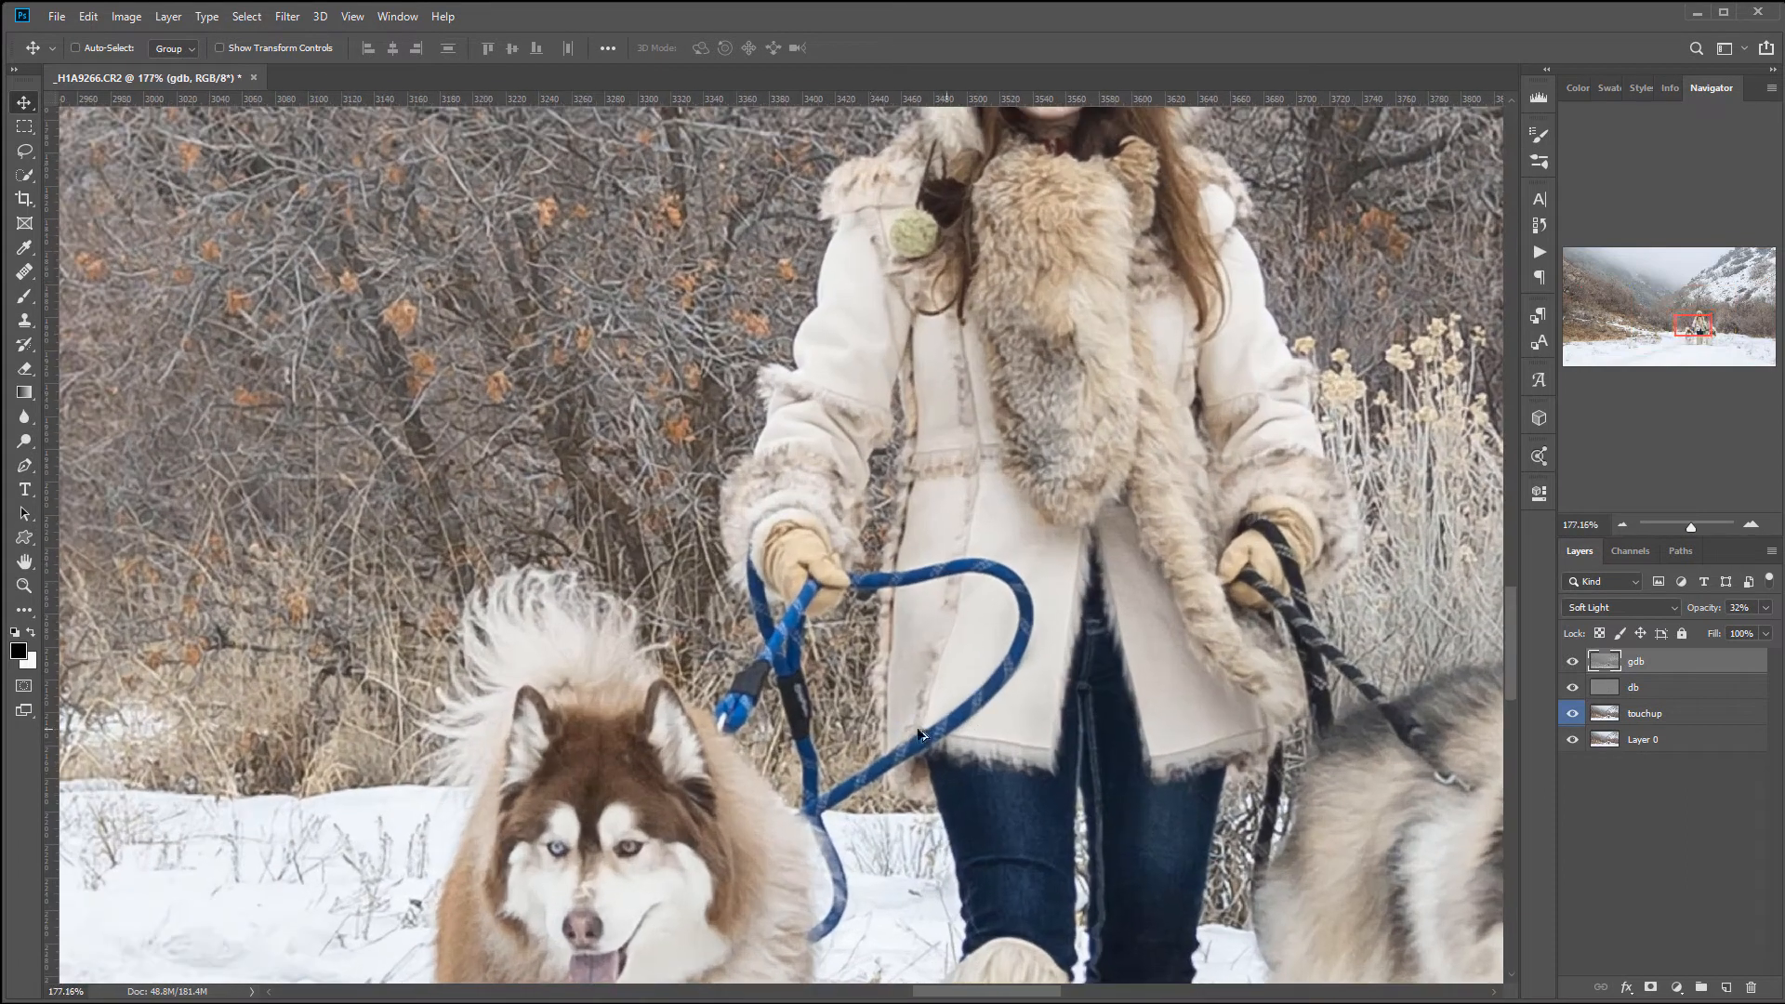
scroll(986, 749, down, 3)
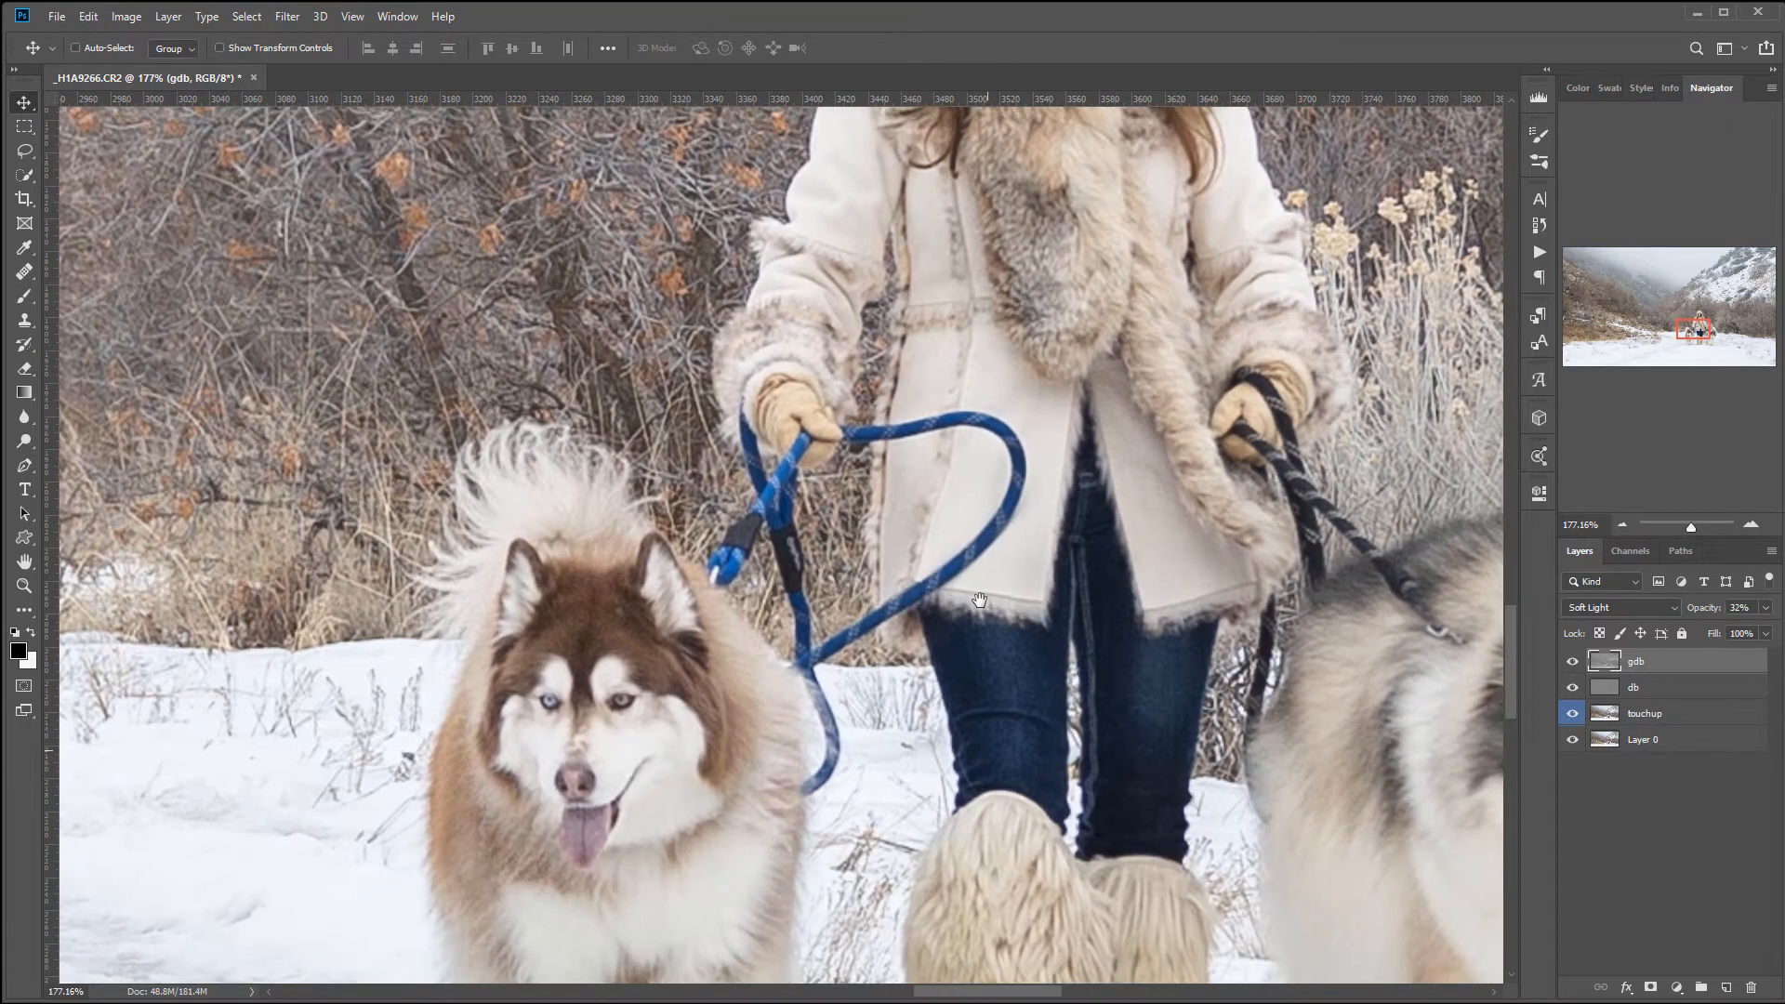
click(1679, 987)
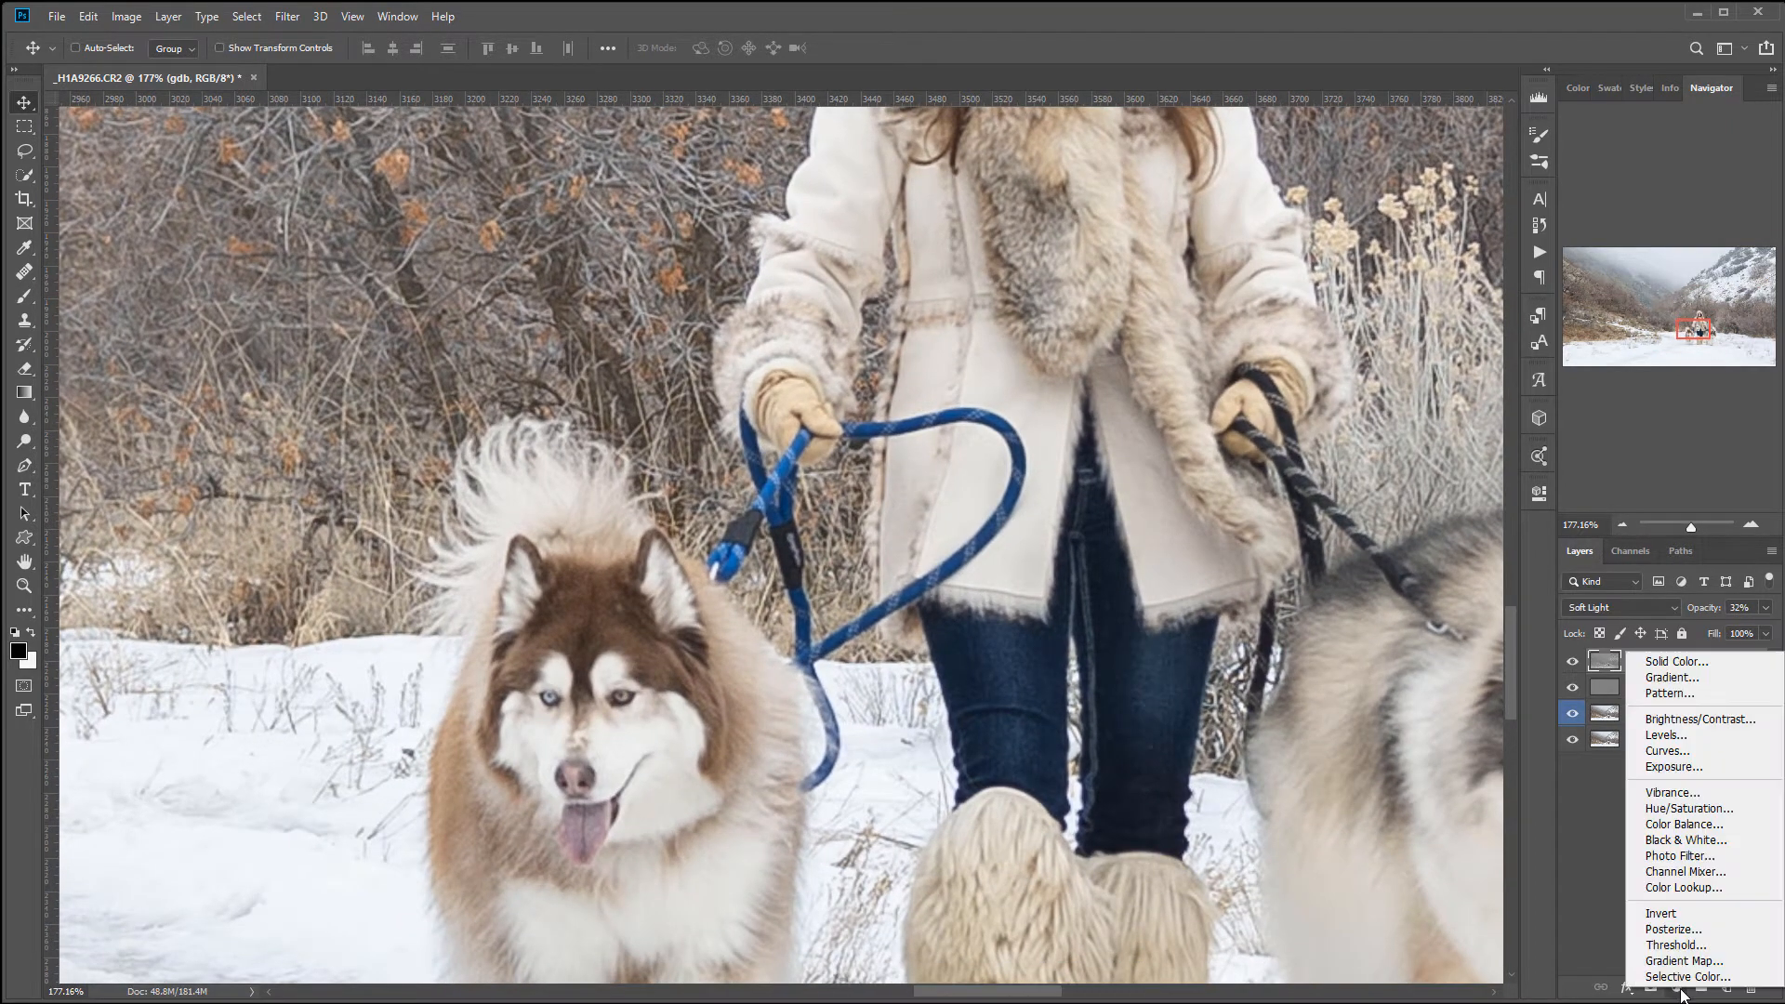
click(1685, 839)
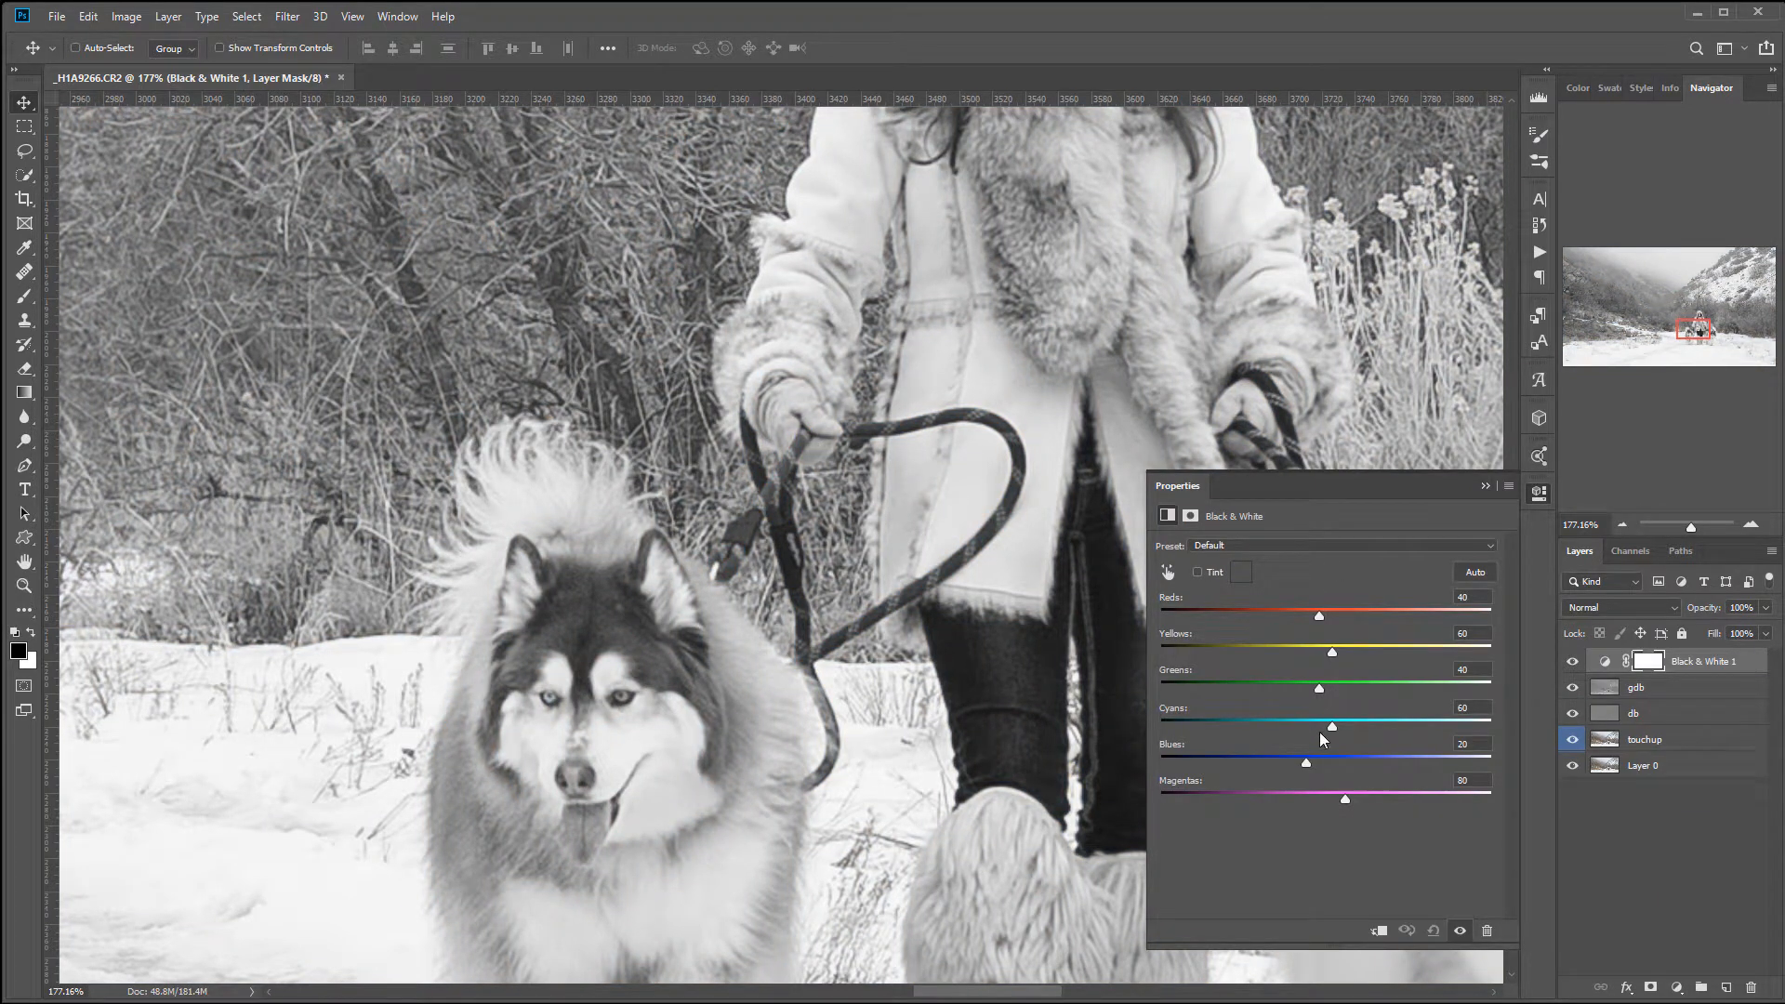
mouse_move(1331, 727)
mouse_down()
mouse_move(1247, 723)
mouse_move(1324, 725)
mouse_up()
click(1657, 666)
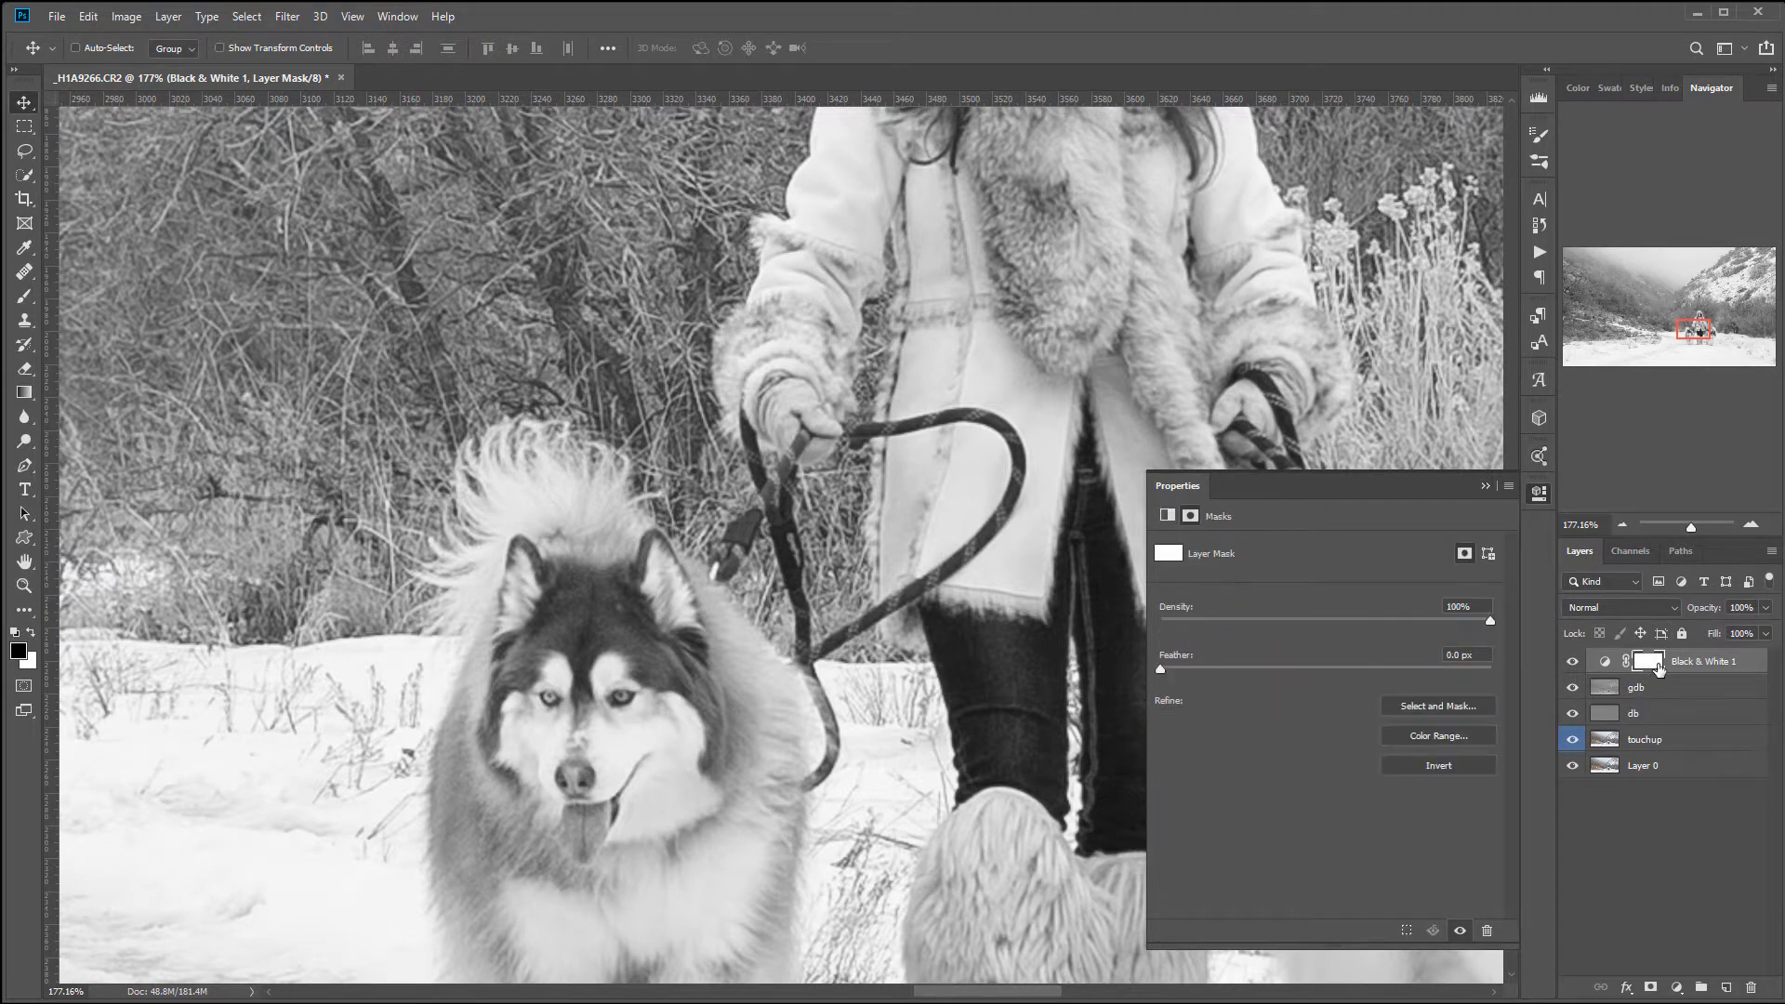
key(ctrl+i)
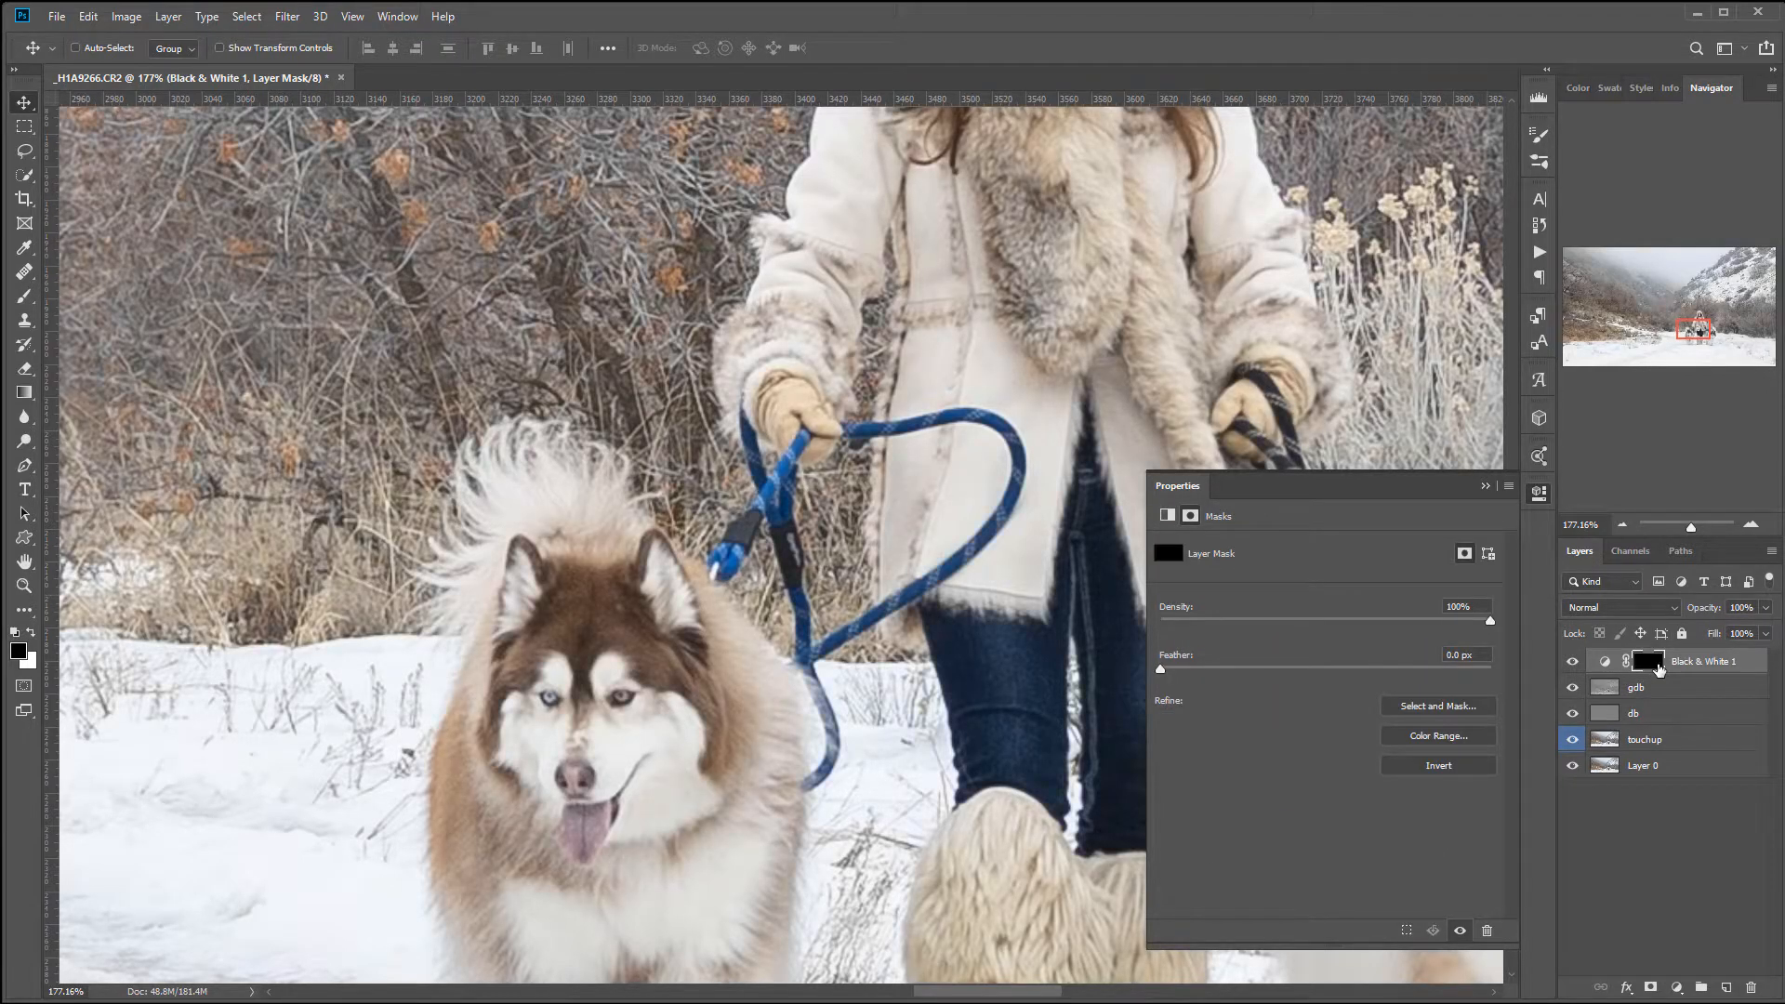
click(1539, 494)
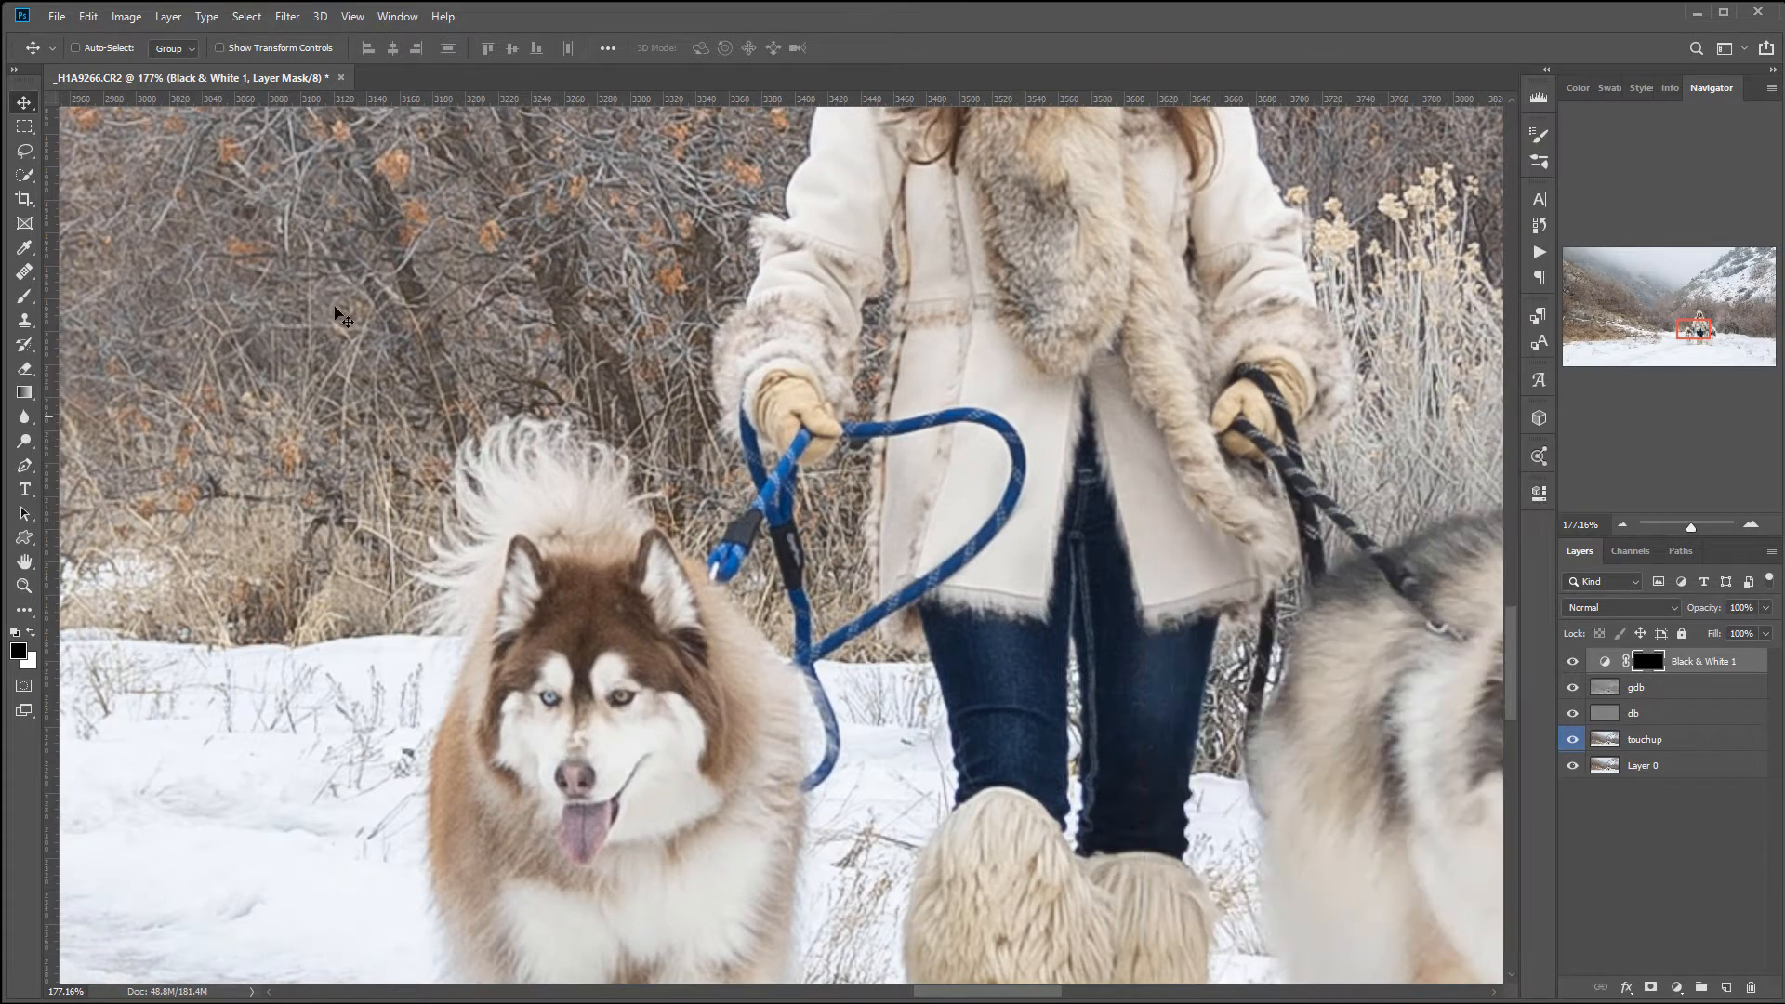
Paint white on the Black & White mask with a 10 px soft brush at 10% opacity over the leash below the model's glove
click(24, 295)
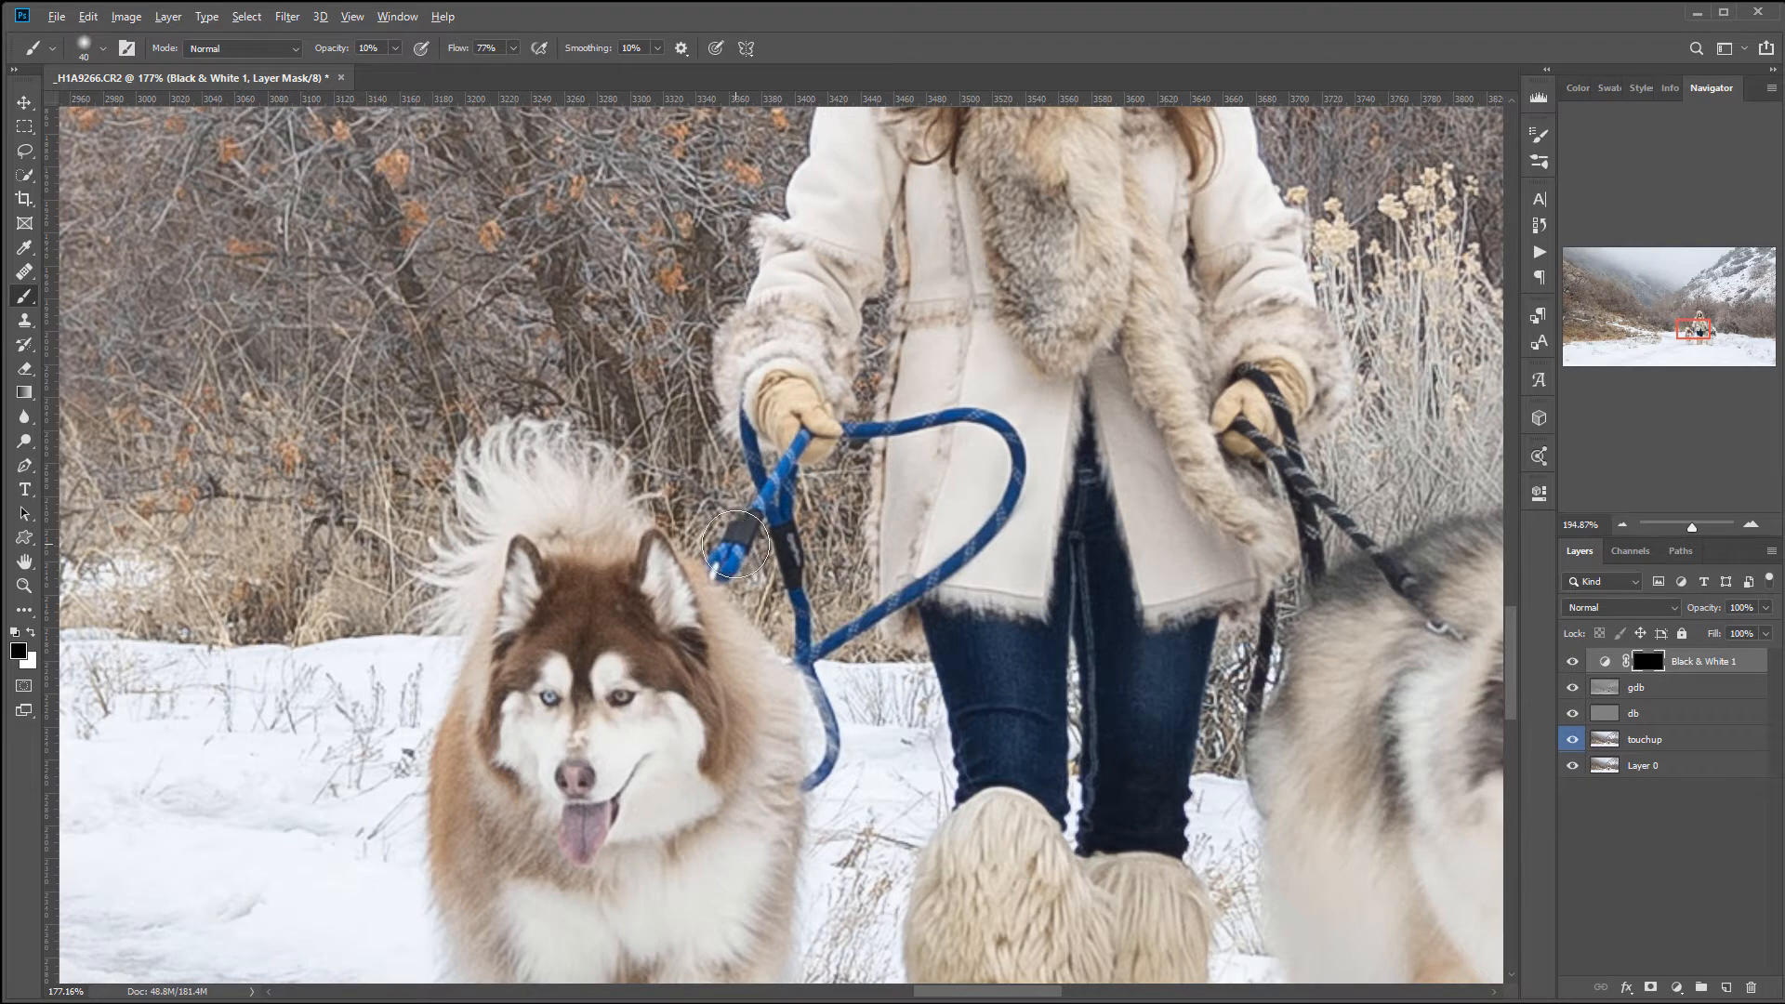
scroll(744, 544, up, 3)
key([)
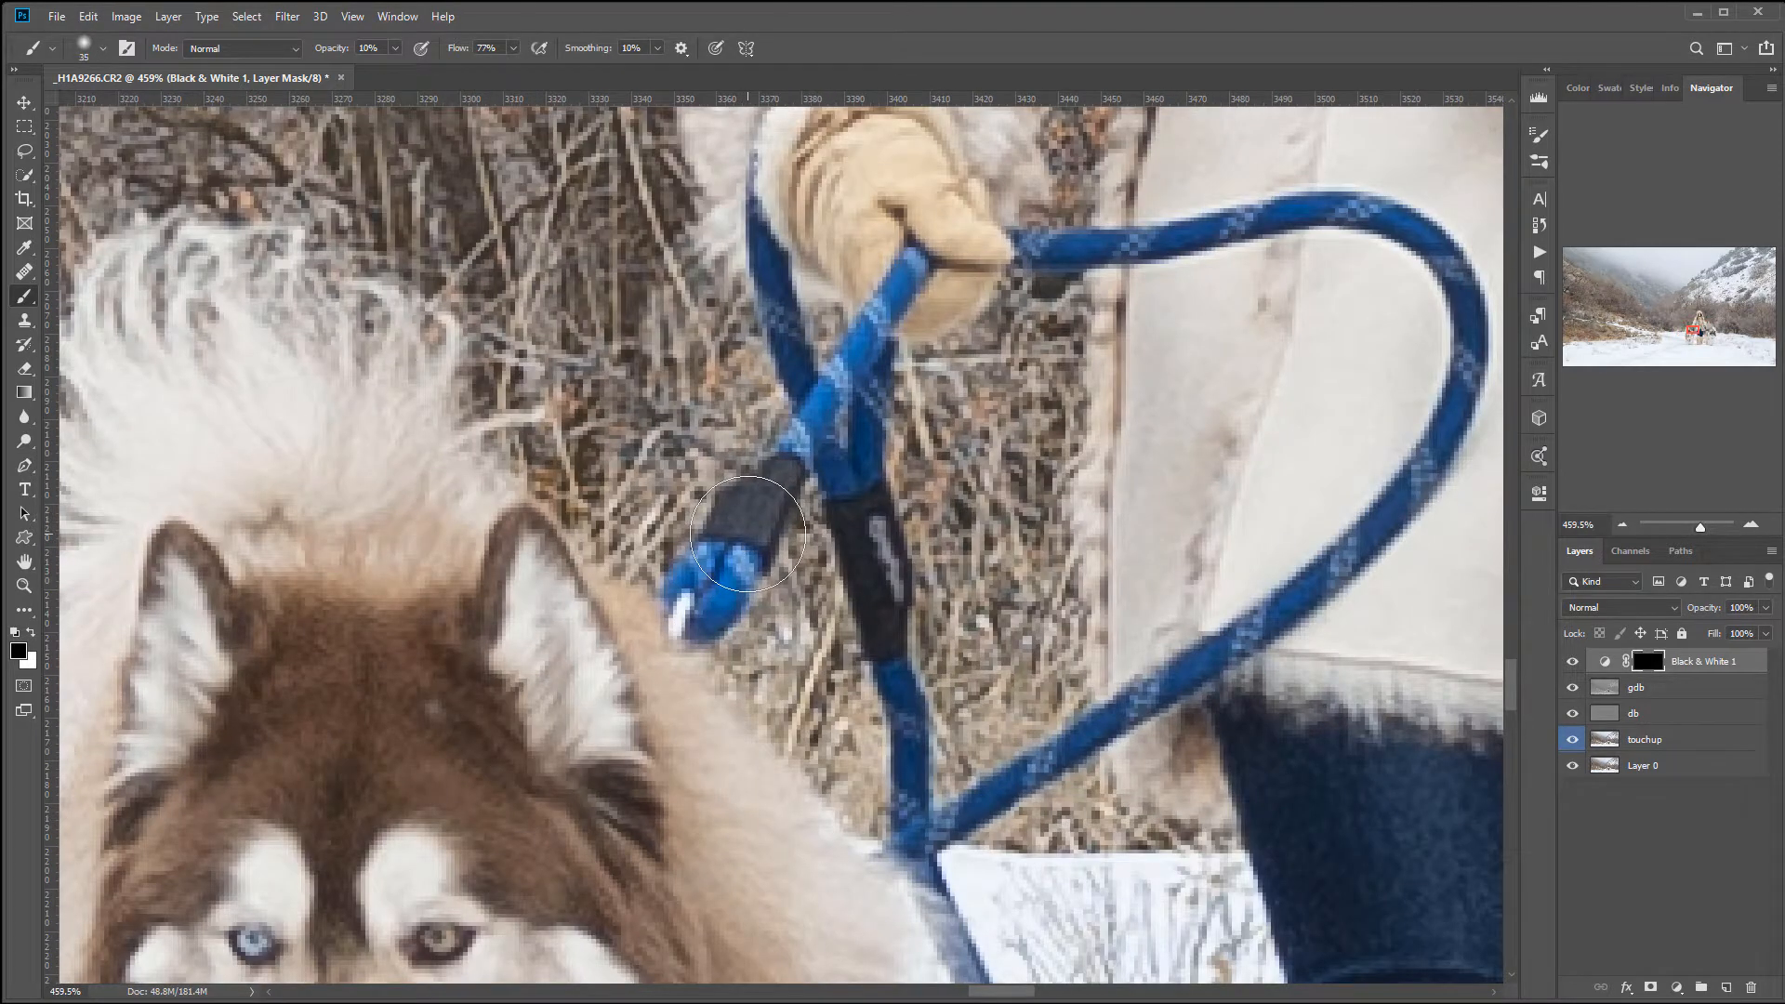
key([)
key([)
key([)
key([)
key(x)
mouse_move(686, 597)
mouse_down()
mouse_move(738, 567)
mouse_move(720, 605)
mouse_move(744, 553)
mouse_move(710, 536)
mouse_move(681, 581)
mouse_move(695, 611)
mouse_move(744, 569)
mouse_move(706, 628)
mouse_move(686, 586)
mouse_move(863, 366)
mouse_move(829, 377)
mouse_move(783, 460)
mouse_move(773, 229)
mouse_move(790, 332)
mouse_move(877, 261)
mouse_move(921, 256)
mouse_move(817, 385)
mouse_move(898, 248)
mouse_move(828, 390)
mouse_move(839, 424)
mouse_move(887, 363)
mouse_move(821, 463)
mouse_move(809, 428)
mouse_move(856, 472)
mouse_move(870, 391)
mouse_move(838, 434)
mouse_up()
Desaturate the rest of the blue leash, including its loop and lower strands, by painting the mask at 30% brush opacity
key(3)
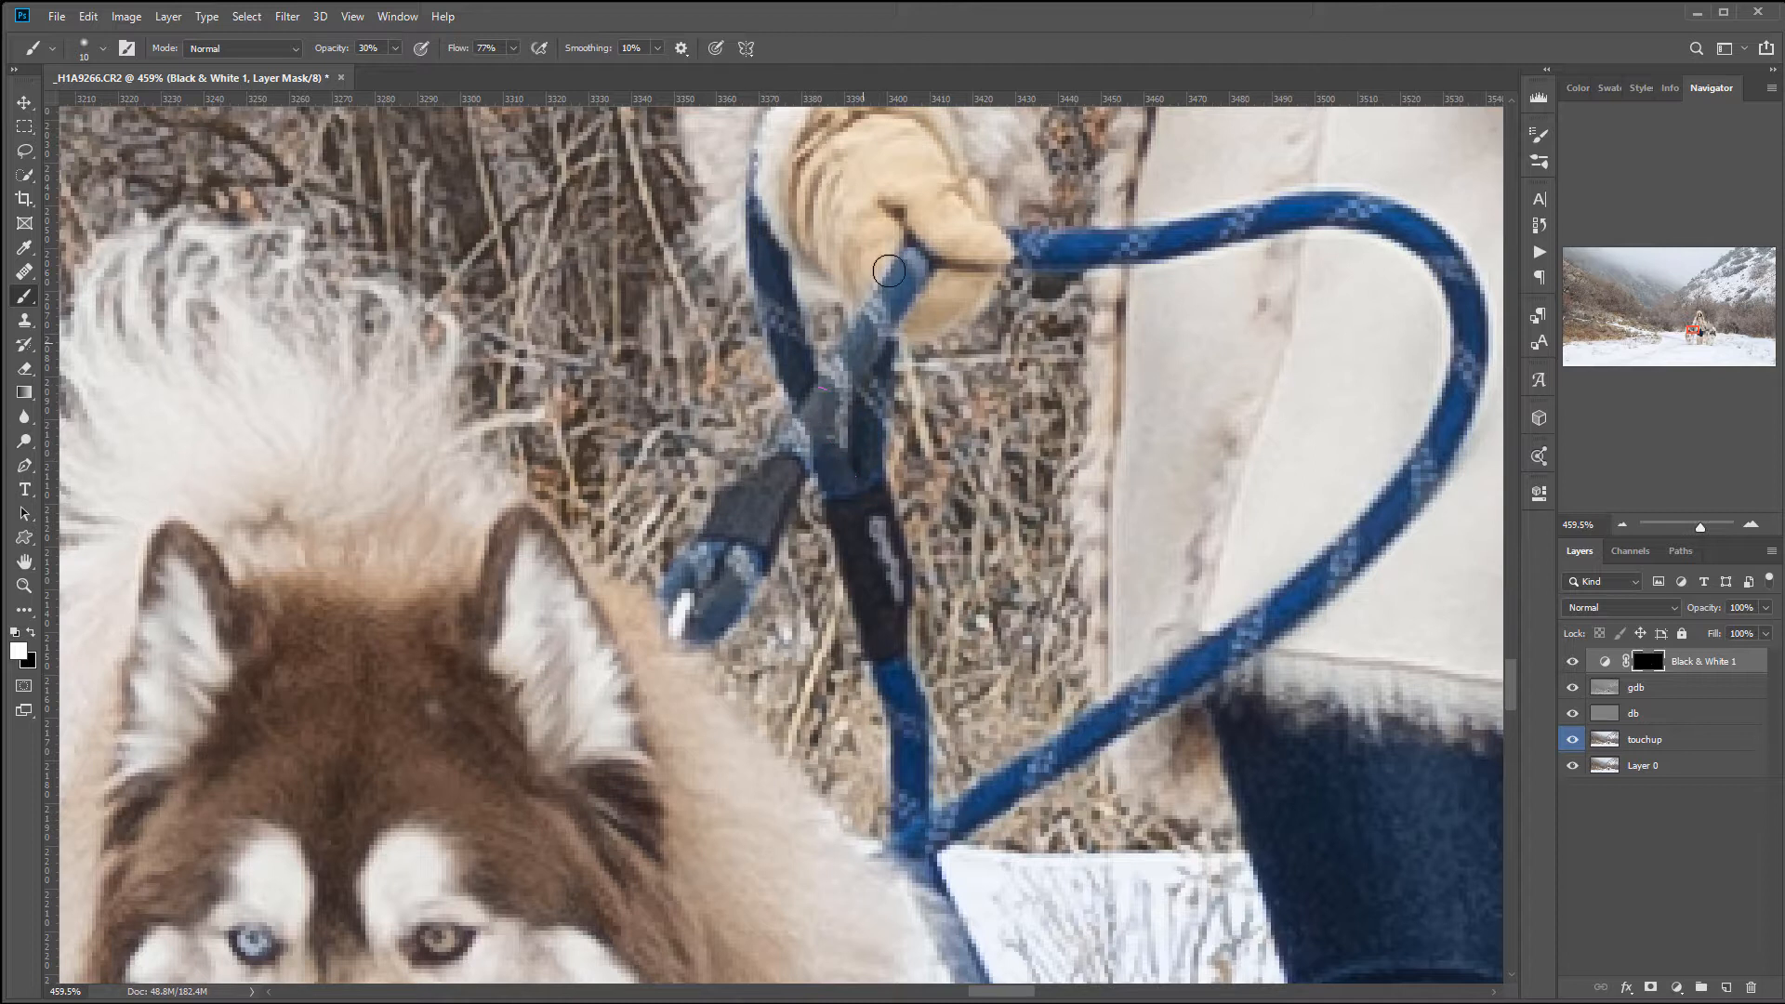
mouse_move(1159, 246)
mouse_down()
mouse_move(1033, 249)
mouse_move(1384, 209)
mouse_move(971, 241)
mouse_move(1130, 250)
mouse_move(1372, 189)
mouse_move(1326, 206)
mouse_move(1485, 299)
mouse_move(1390, 215)
mouse_move(1476, 373)
mouse_move(1470, 301)
mouse_move(1445, 484)
mouse_move(1476, 360)
mouse_move(1379, 517)
mouse_move(1419, 434)
mouse_move(1253, 627)
mouse_move(1351, 565)
mouse_move(1421, 480)
mouse_move(1281, 611)
mouse_move(1376, 534)
mouse_move(1143, 702)
mouse_move(1242, 646)
mouse_move(864, 851)
mouse_move(916, 834)
mouse_move(896, 660)
mouse_move(920, 824)
mouse_move(905, 679)
mouse_move(917, 793)
mouse_move(872, 651)
mouse_move(892, 837)
mouse_move(914, 838)
mouse_move(1069, 764)
mouse_move(968, 799)
mouse_move(1026, 747)
mouse_move(1096, 723)
mouse_move(1079, 749)
mouse_move(1157, 680)
mouse_move(1134, 691)
mouse_move(1334, 570)
mouse_move(1235, 669)
mouse_move(1051, 765)
mouse_up()
mouse_move(1050, 687)
mouse_down()
mouse_move(1057, 555)
mouse_move(1137, 346)
mouse_up()
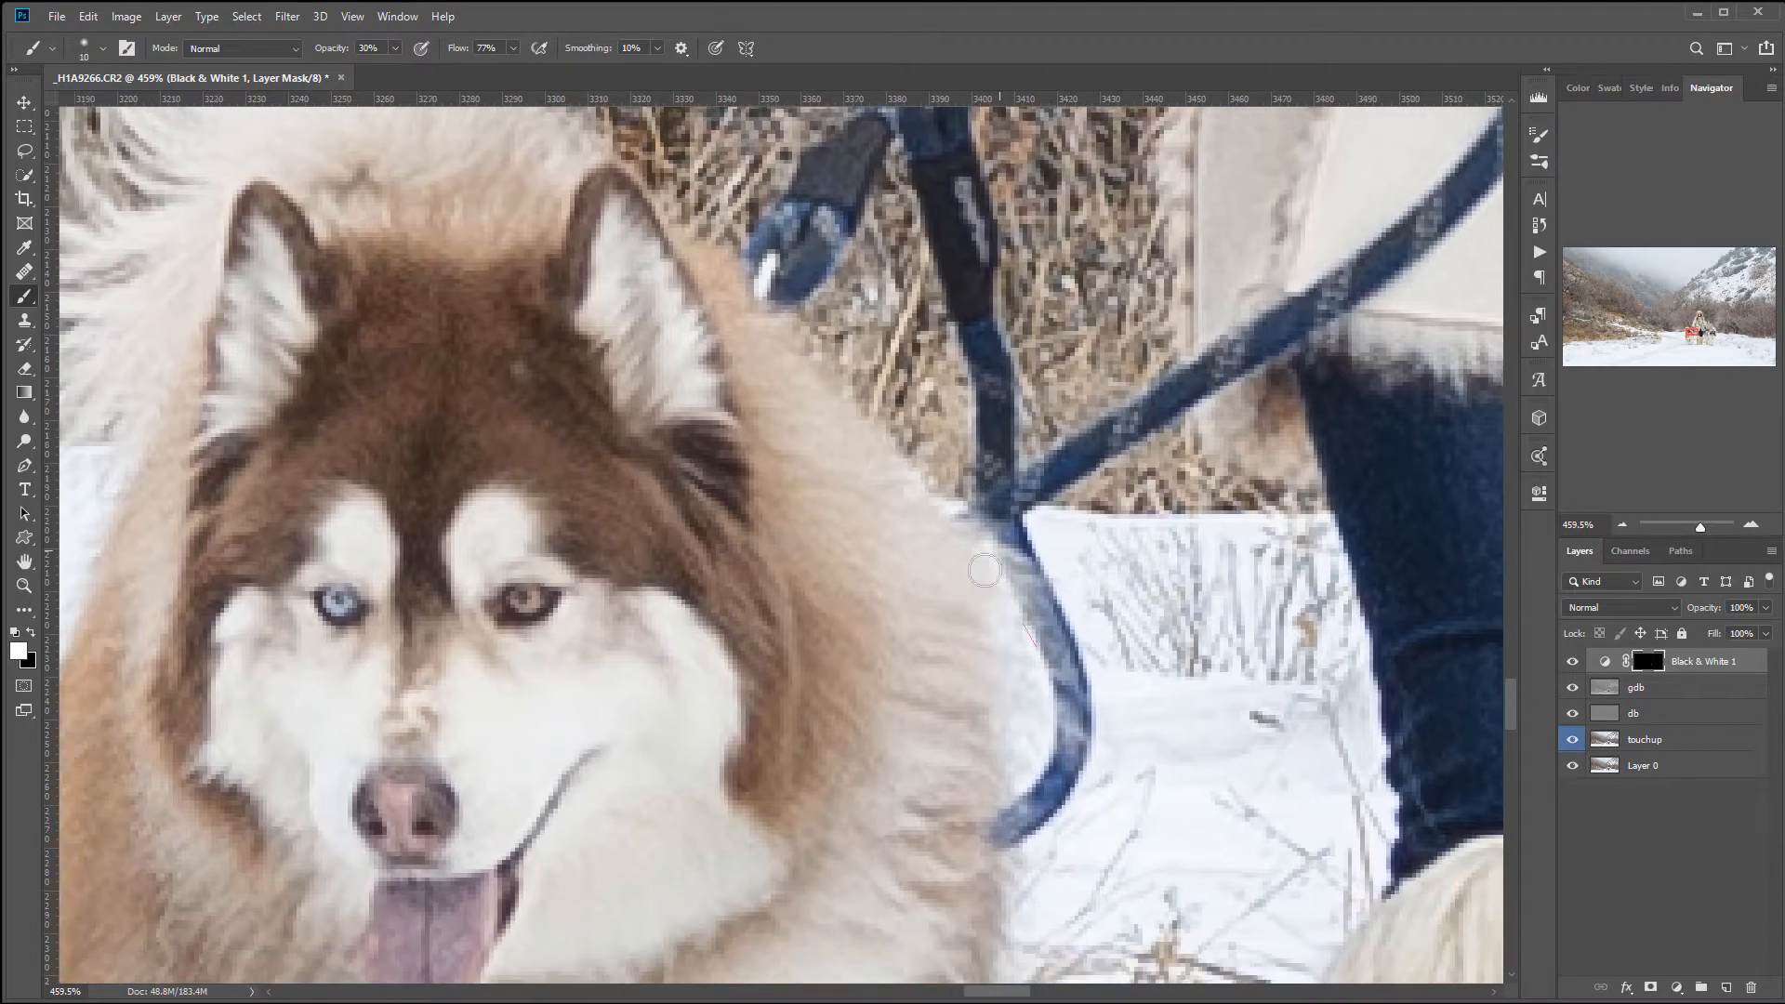
mouse_move(1044, 621)
mouse_down()
mouse_move(1071, 789)
mouse_move(999, 815)
mouse_move(1014, 827)
mouse_move(1094, 723)
mouse_move(1019, 612)
mouse_move(989, 507)
mouse_move(1211, 393)
mouse_move(1155, 399)
mouse_move(1166, 413)
mouse_up()
mouse_move(1279, 333)
mouse_down()
mouse_move(1229, 396)
mouse_move(1041, 537)
mouse_up()
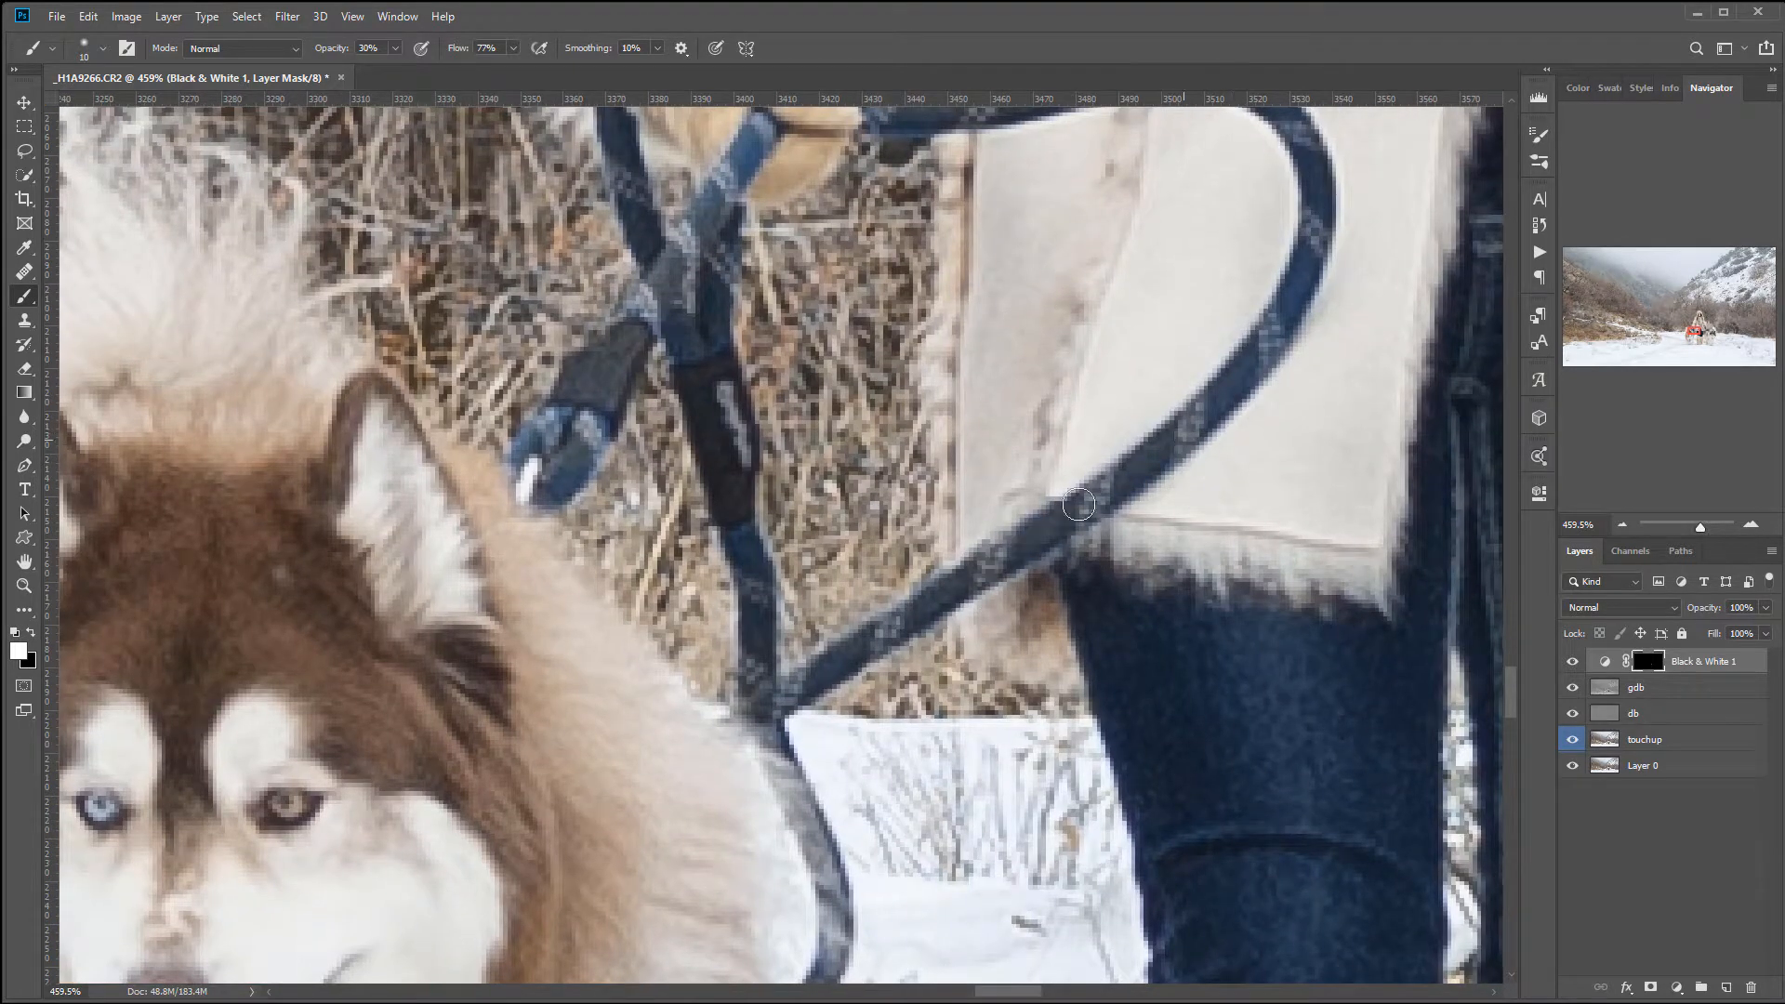
drag(1312, 309, 1265, 561)
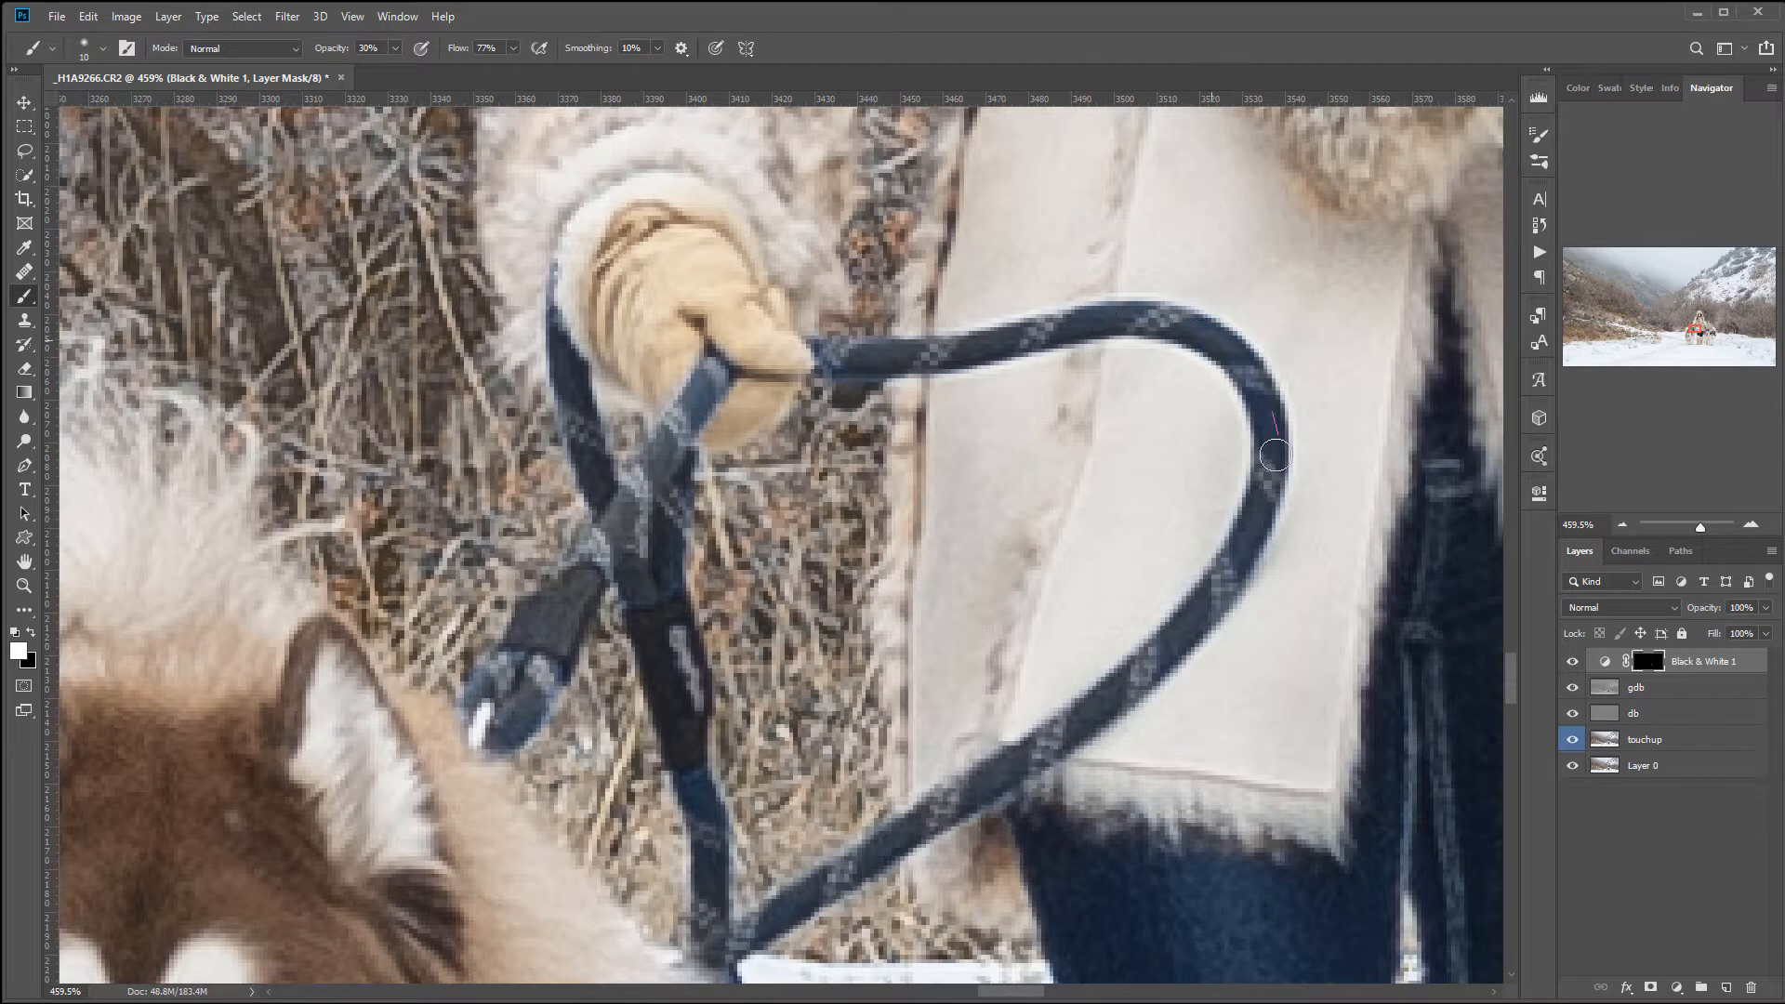
drag(665, 764, 701, 823)
Compare the leash with the Black & White layer hidden and shown
scroll(940, 721, down, 8)
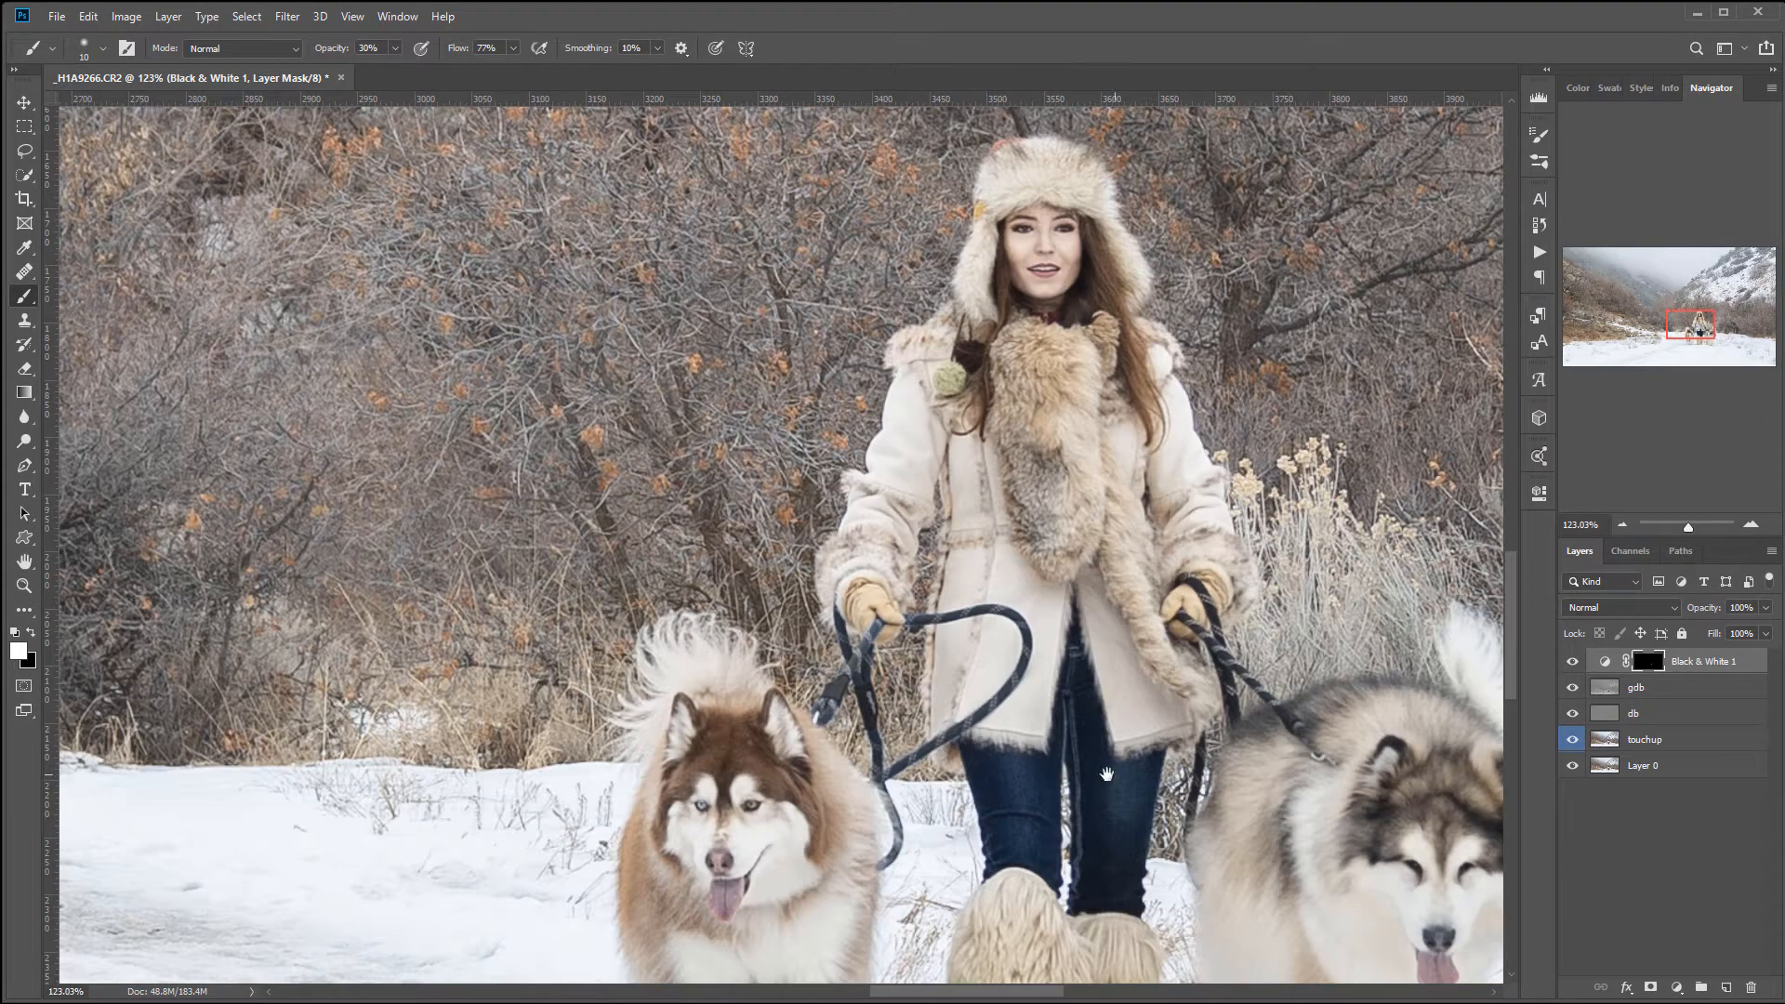
scroll(1120, 774, down, 2)
scroll(963, 593, down, 1)
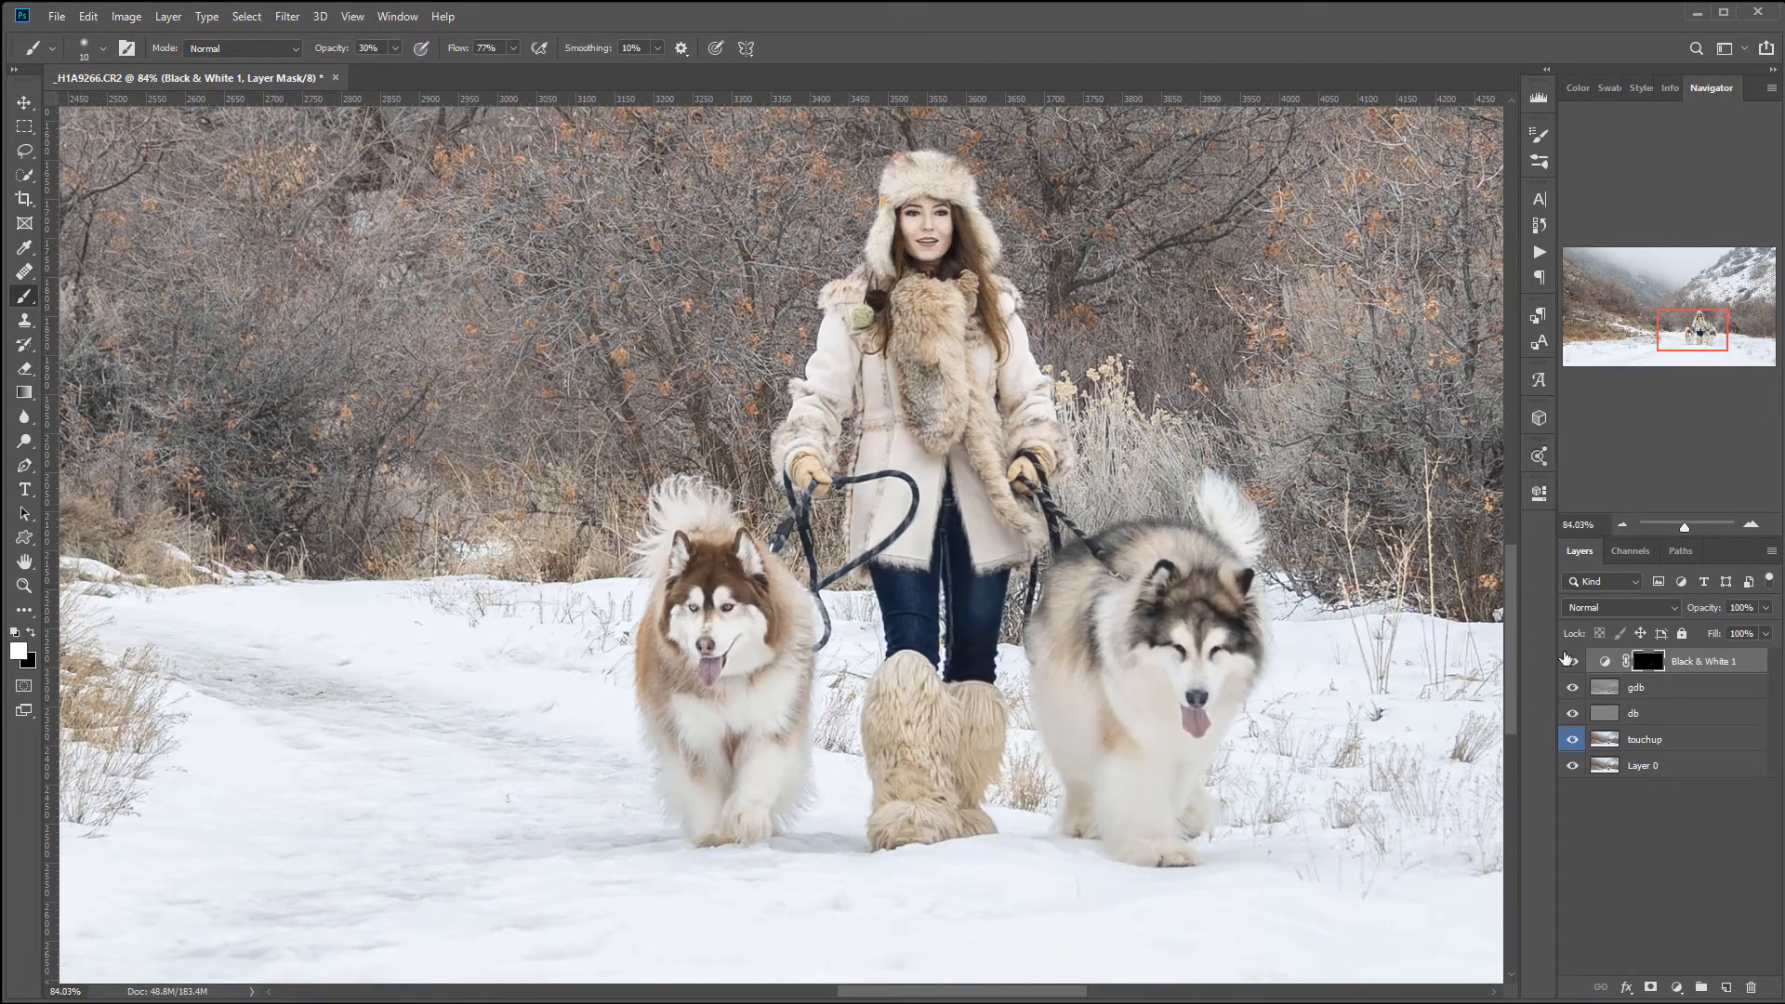
click(1573, 666)
click(1573, 667)
click(1573, 667)
Add a Curves adjustment layer on top and set its blend mode to Color
scroll(850, 529, down, 2)
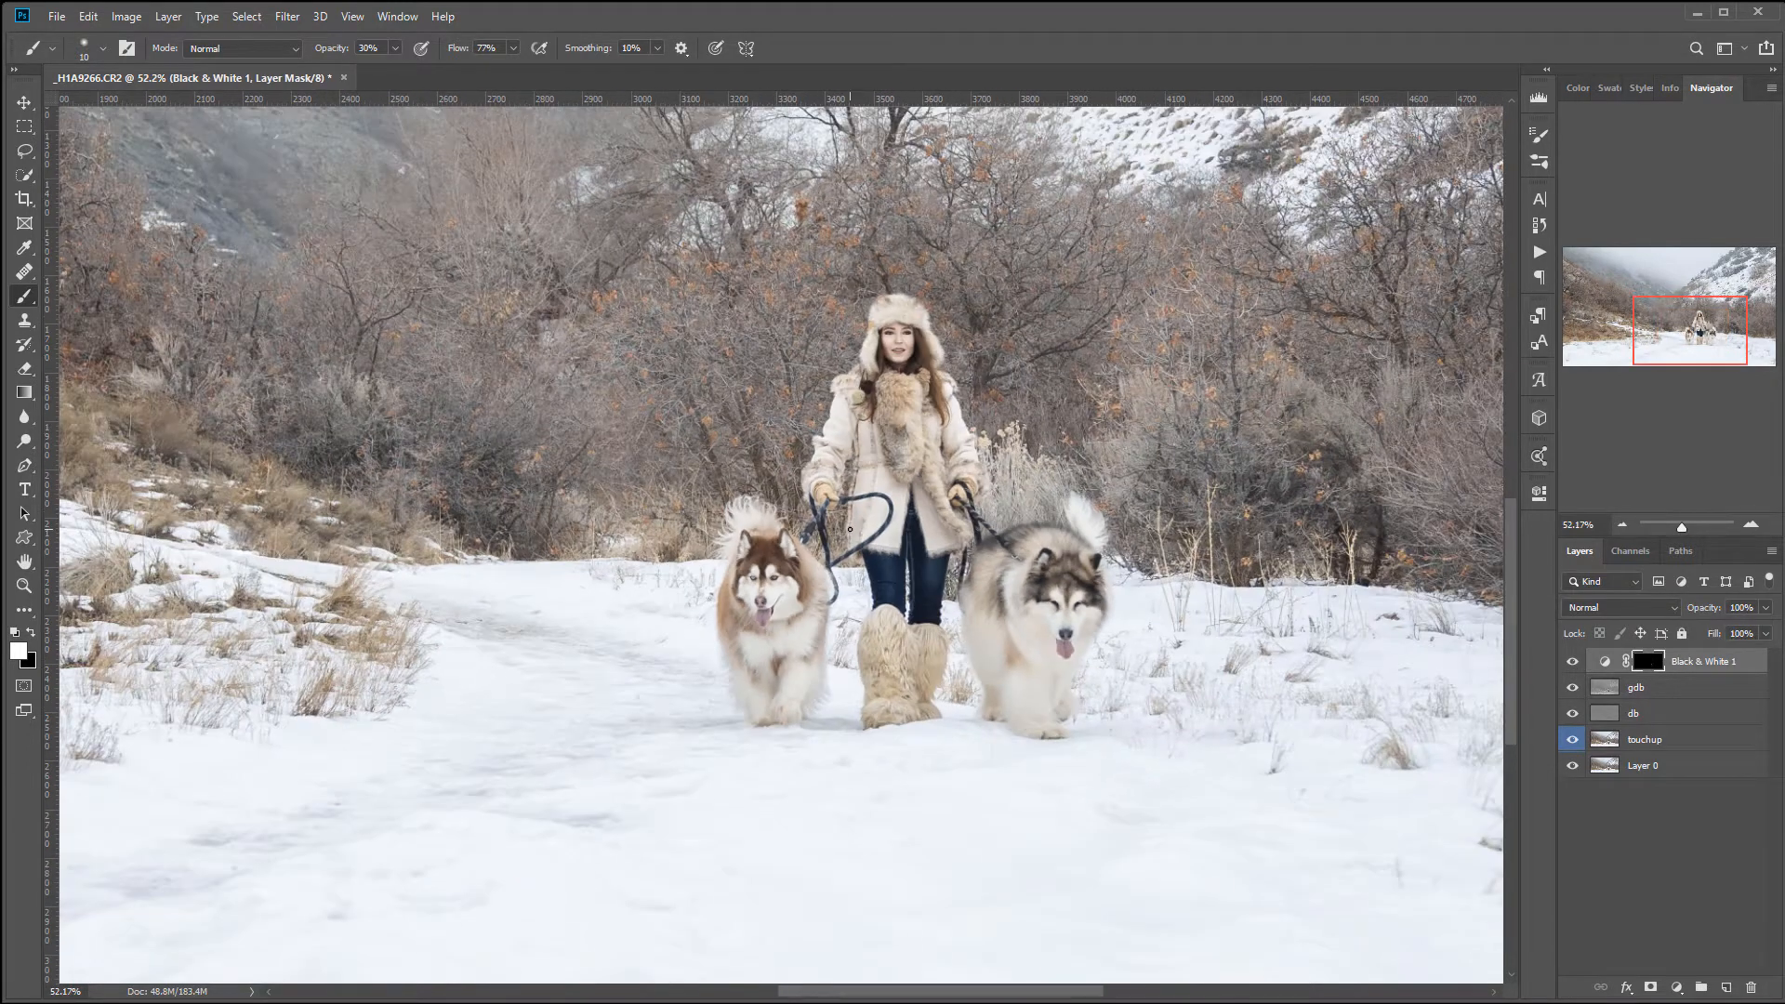
scroll(942, 435, down, 3)
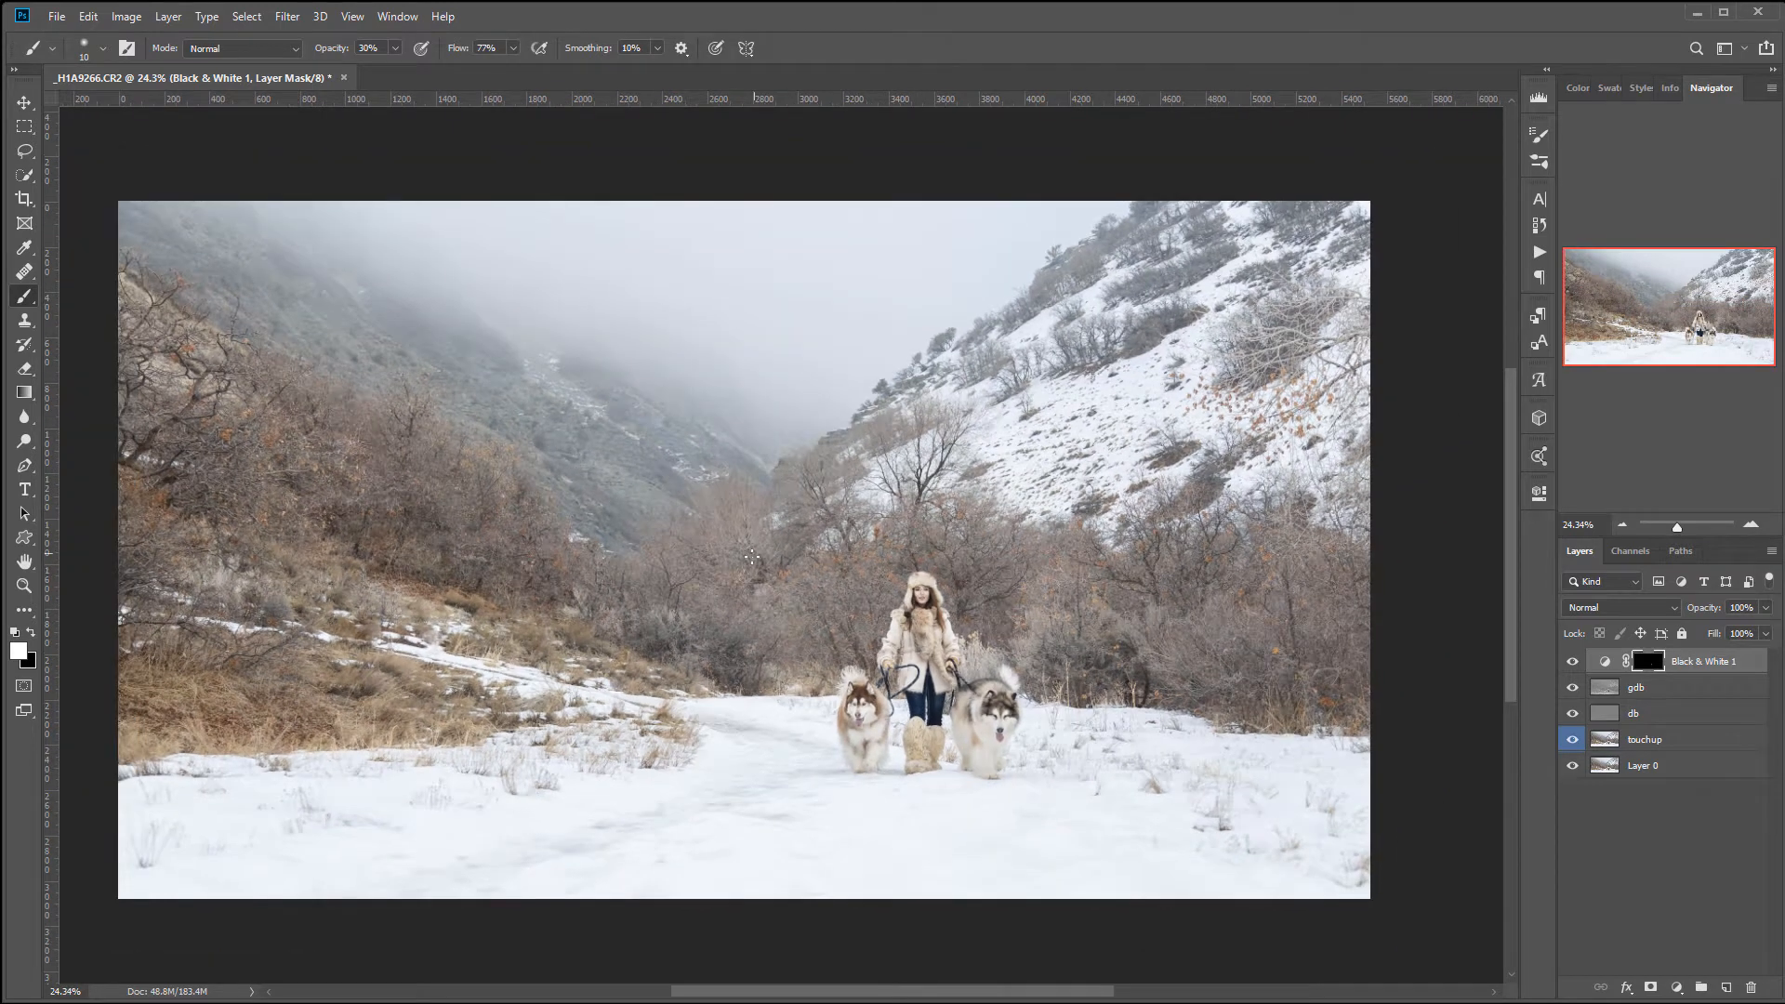
drag(752, 557, 821, 530)
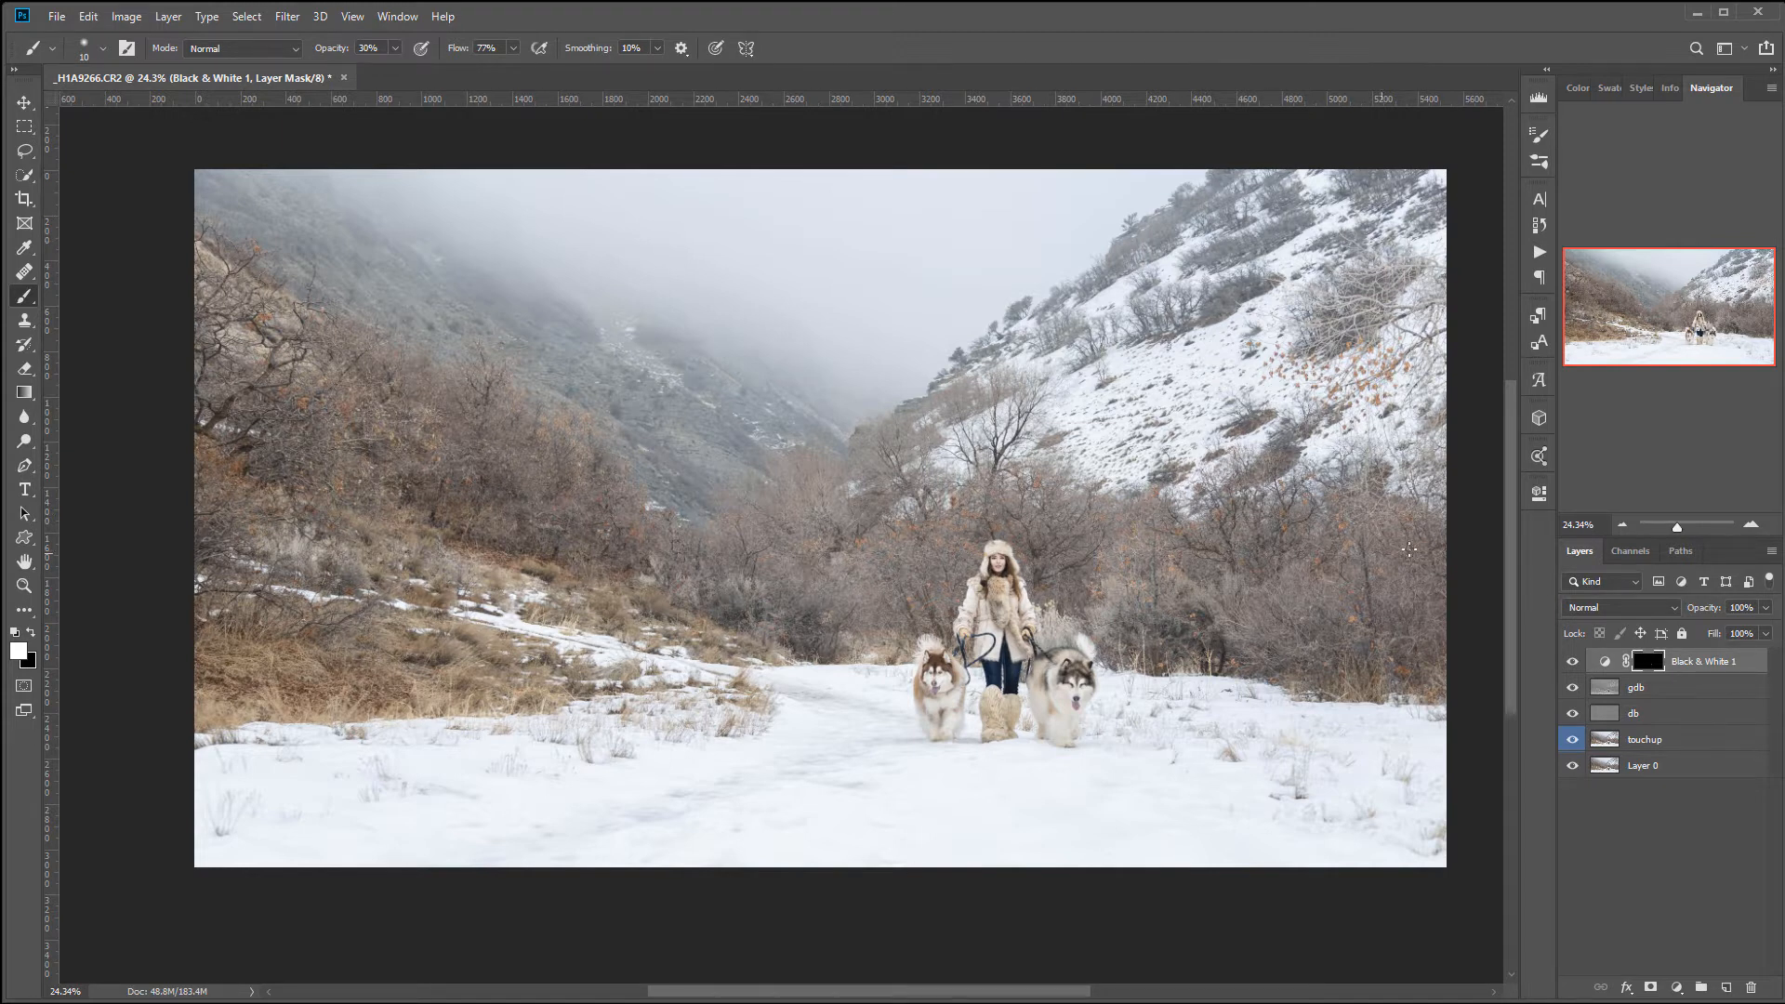
click(1677, 988)
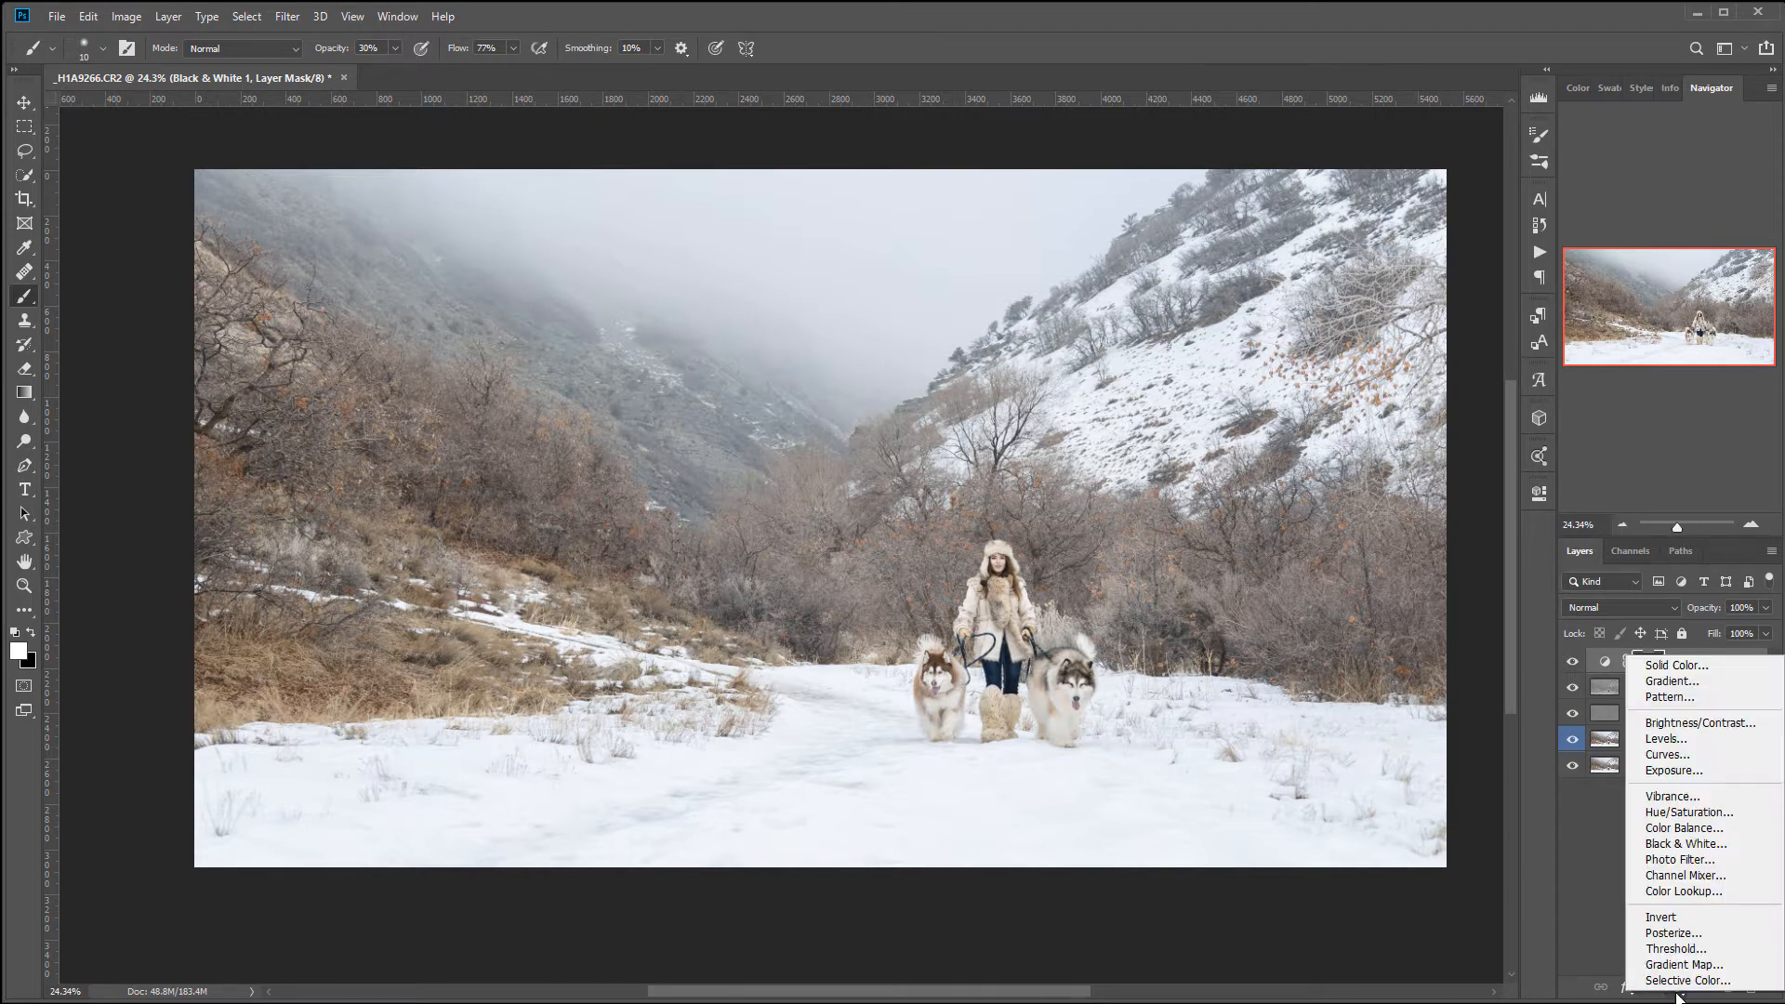
click(1669, 754)
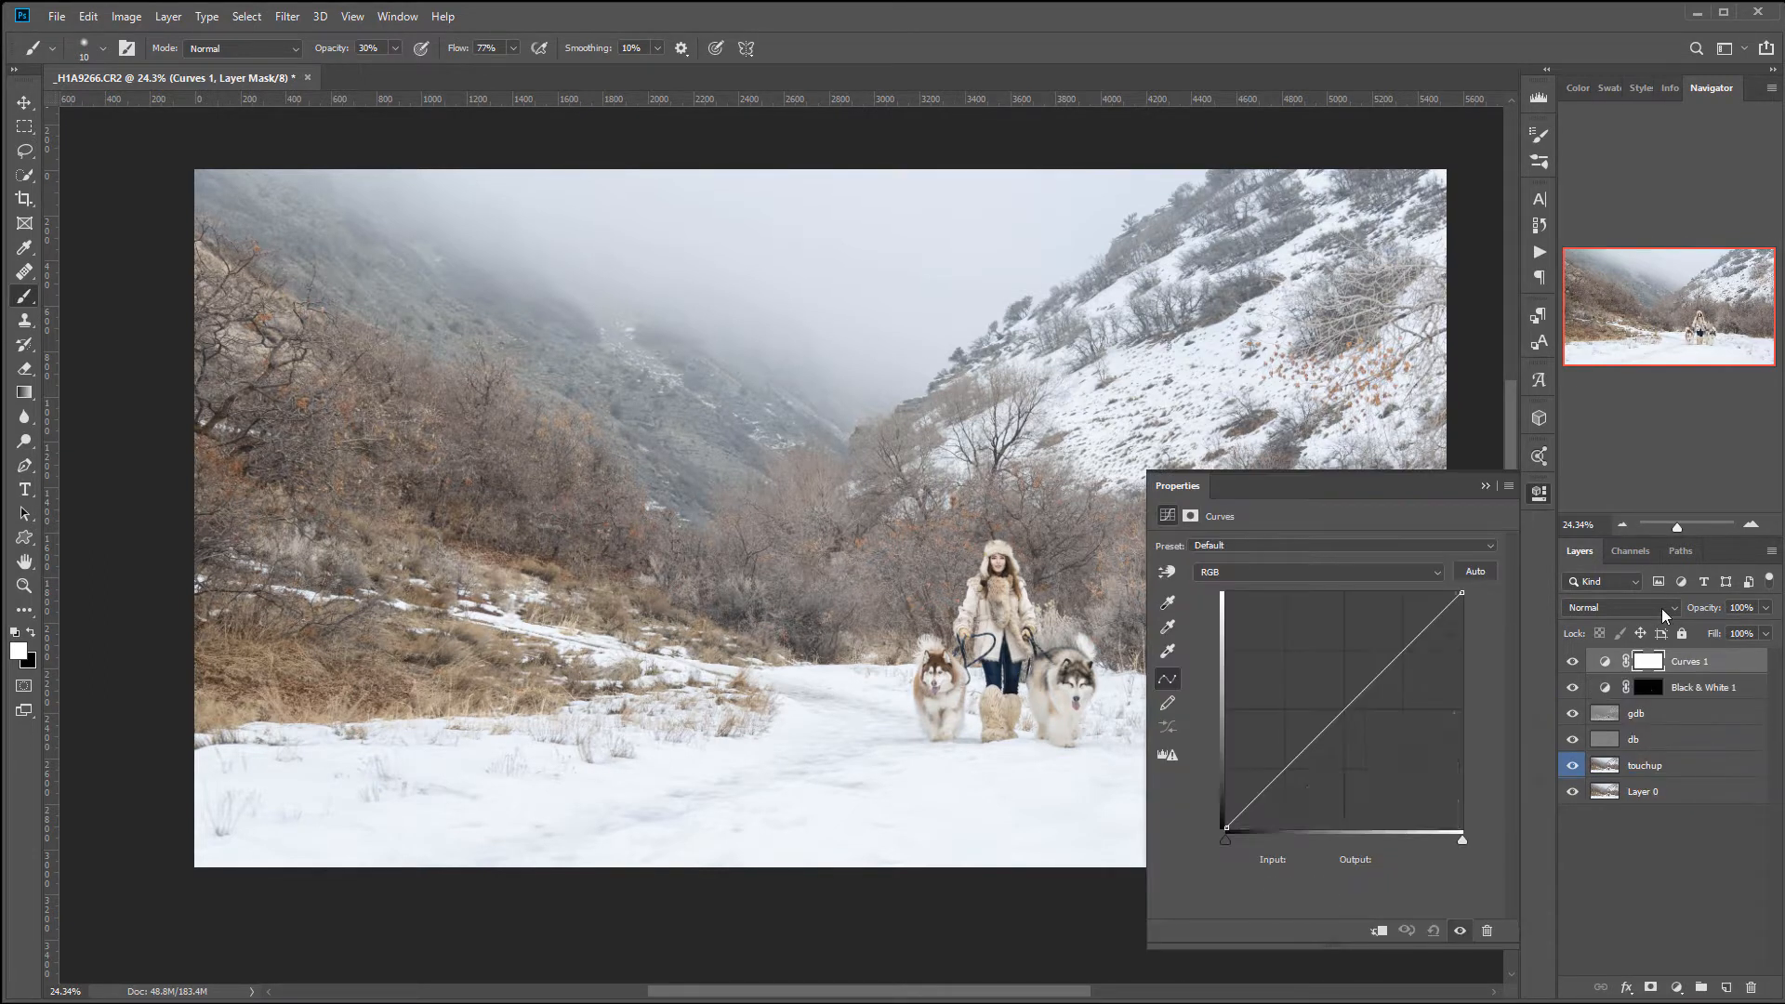
click(1661, 608)
click(1590, 994)
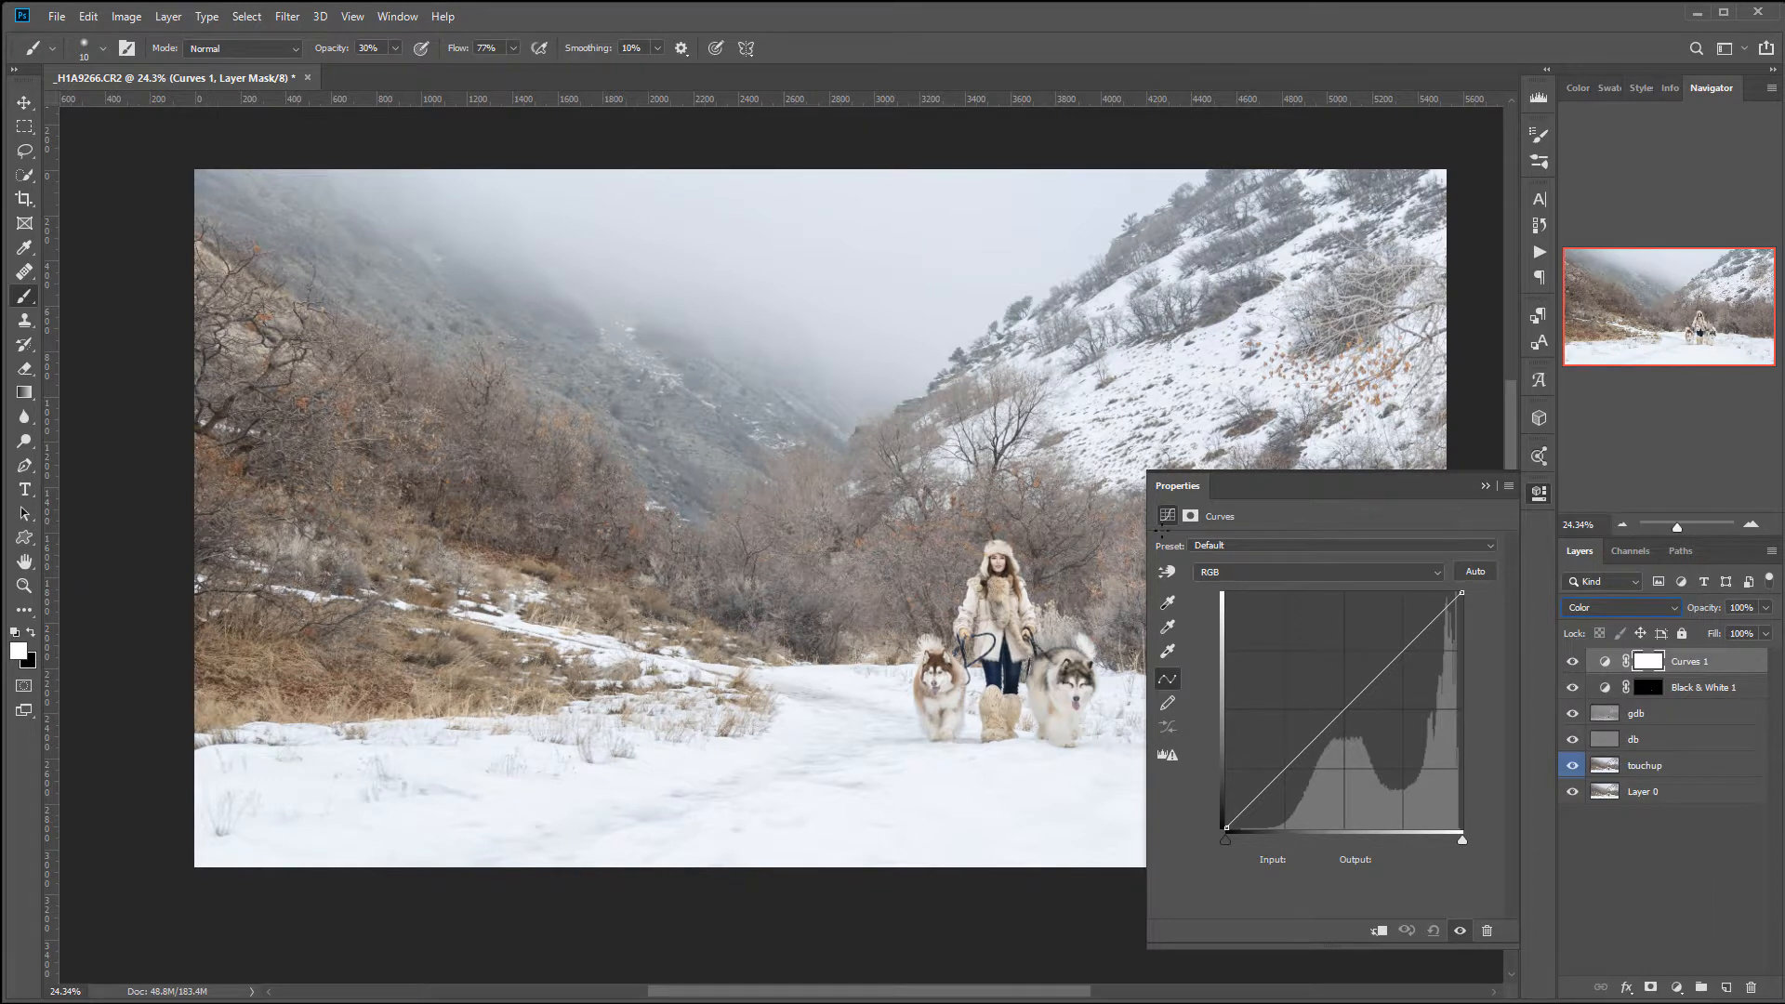
In the Blue channel curve, raise the black point and move the white point inward to cool the photo
click(1322, 570)
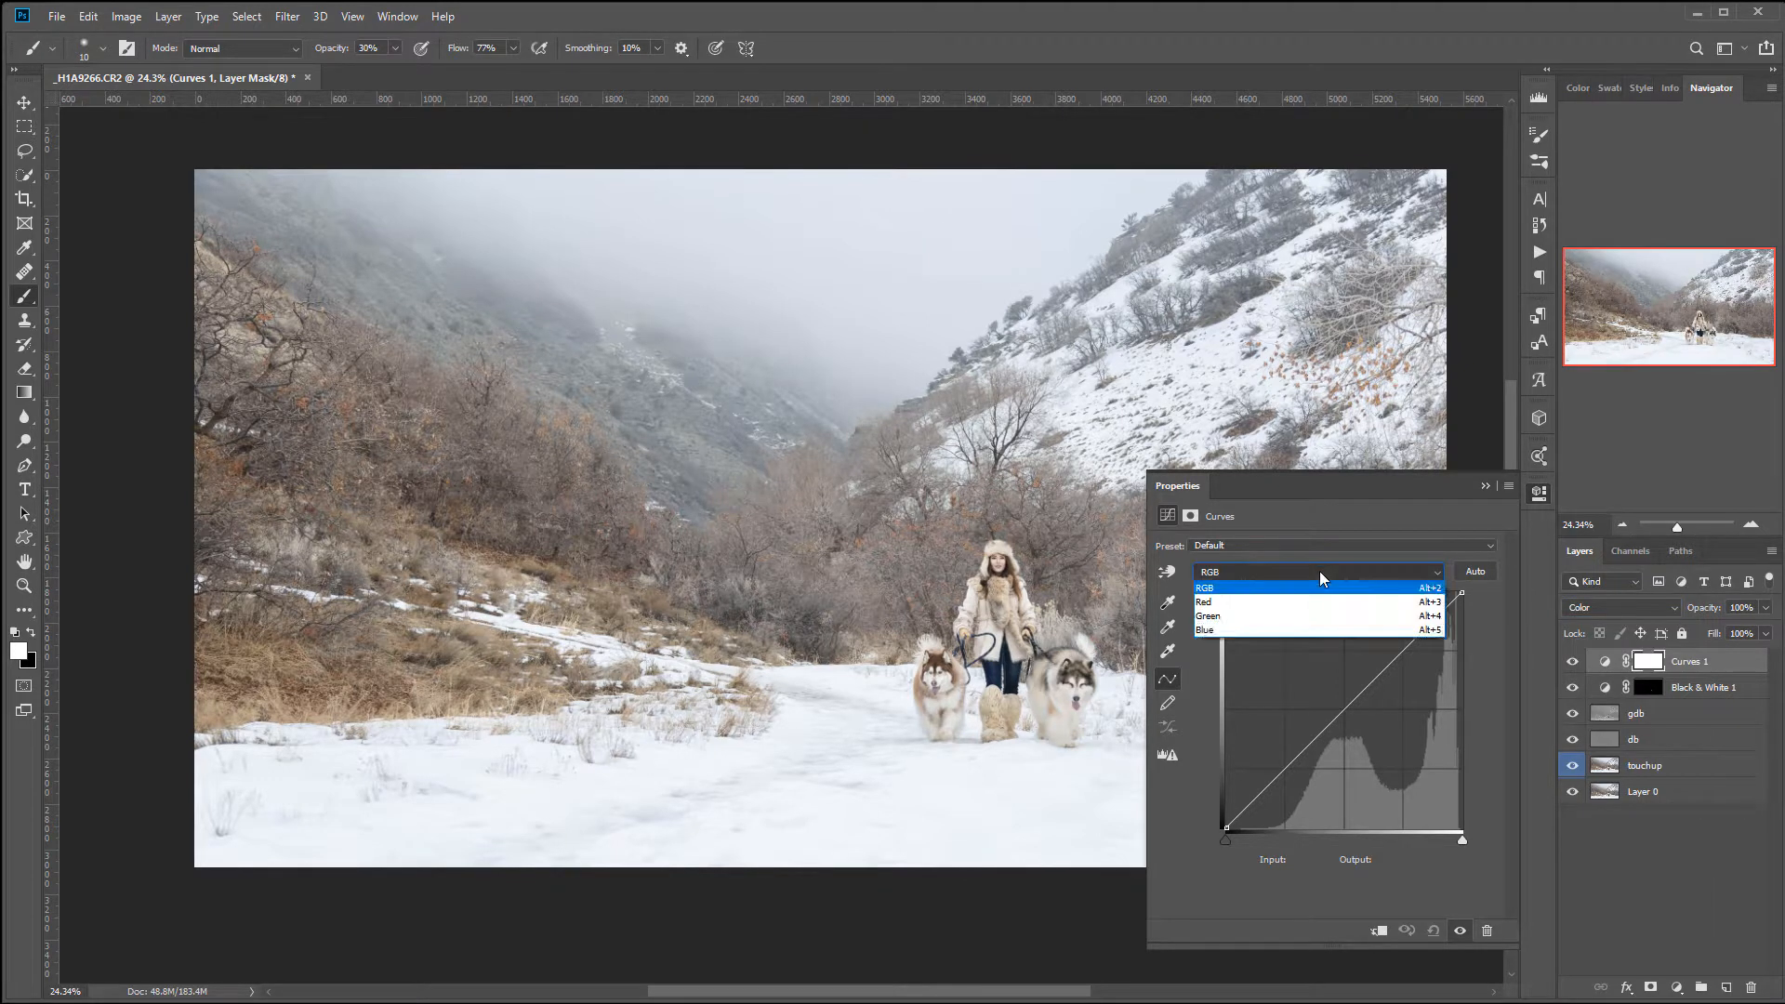
click(1233, 631)
drag(1227, 824, 1203, 787)
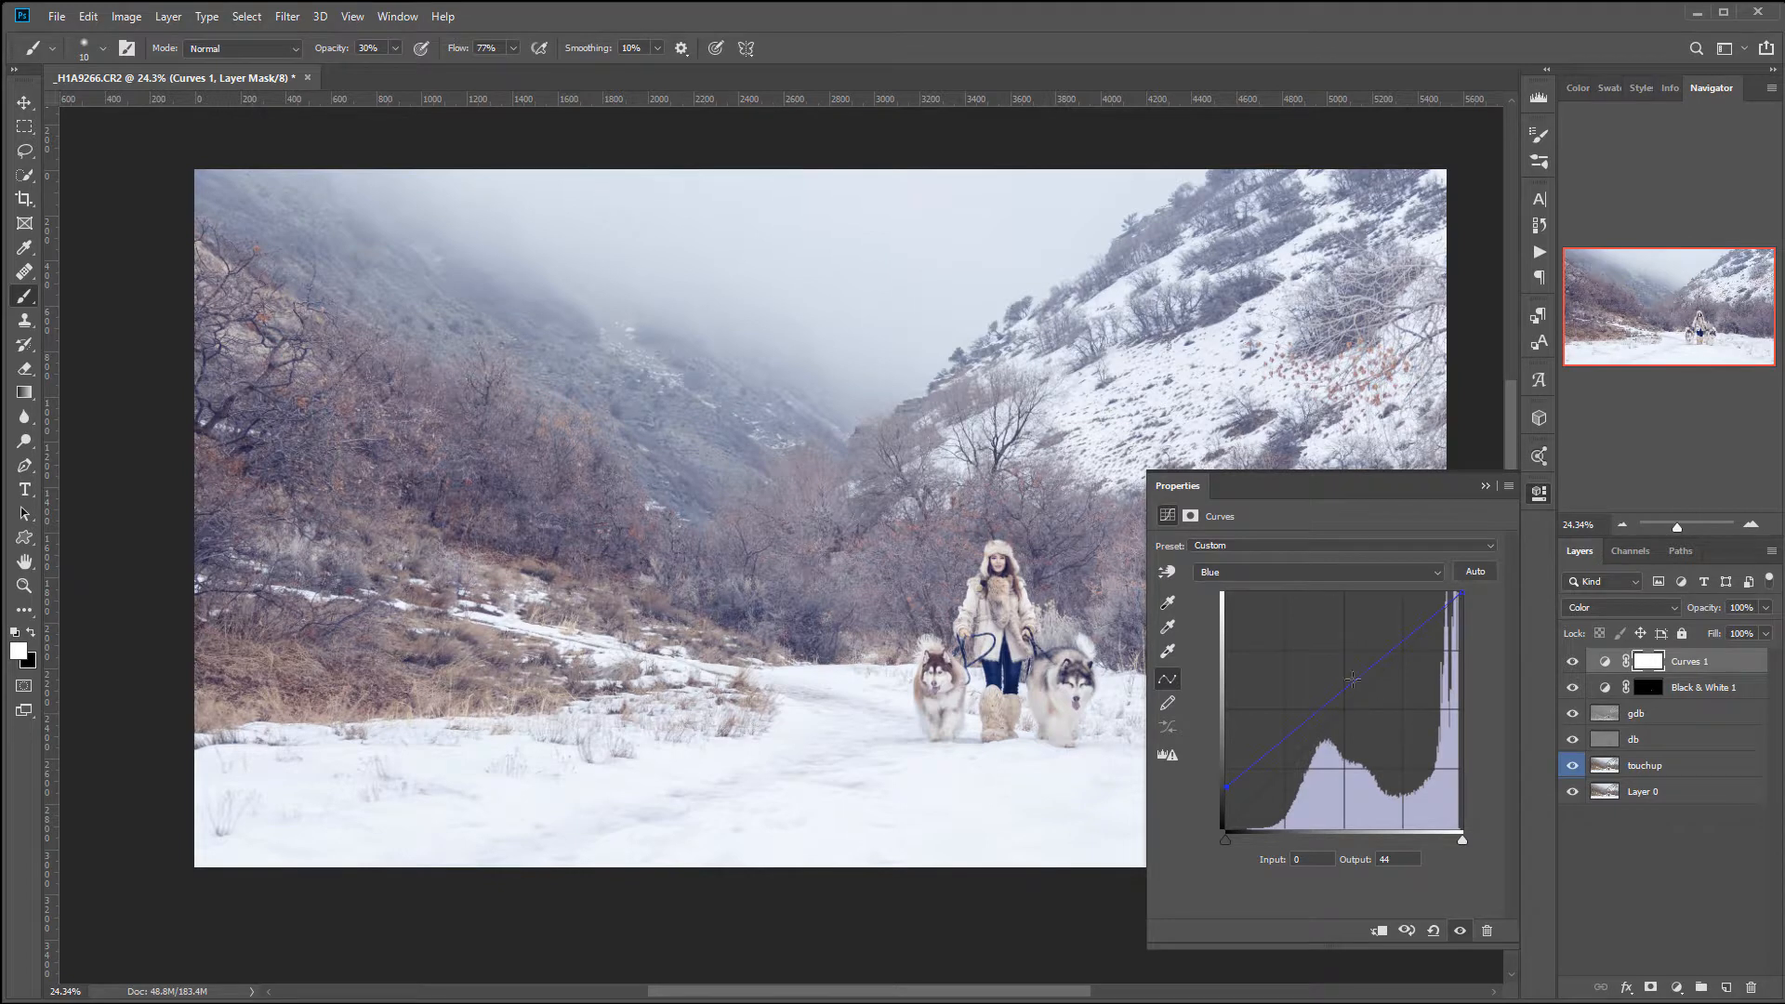
click(1265, 570)
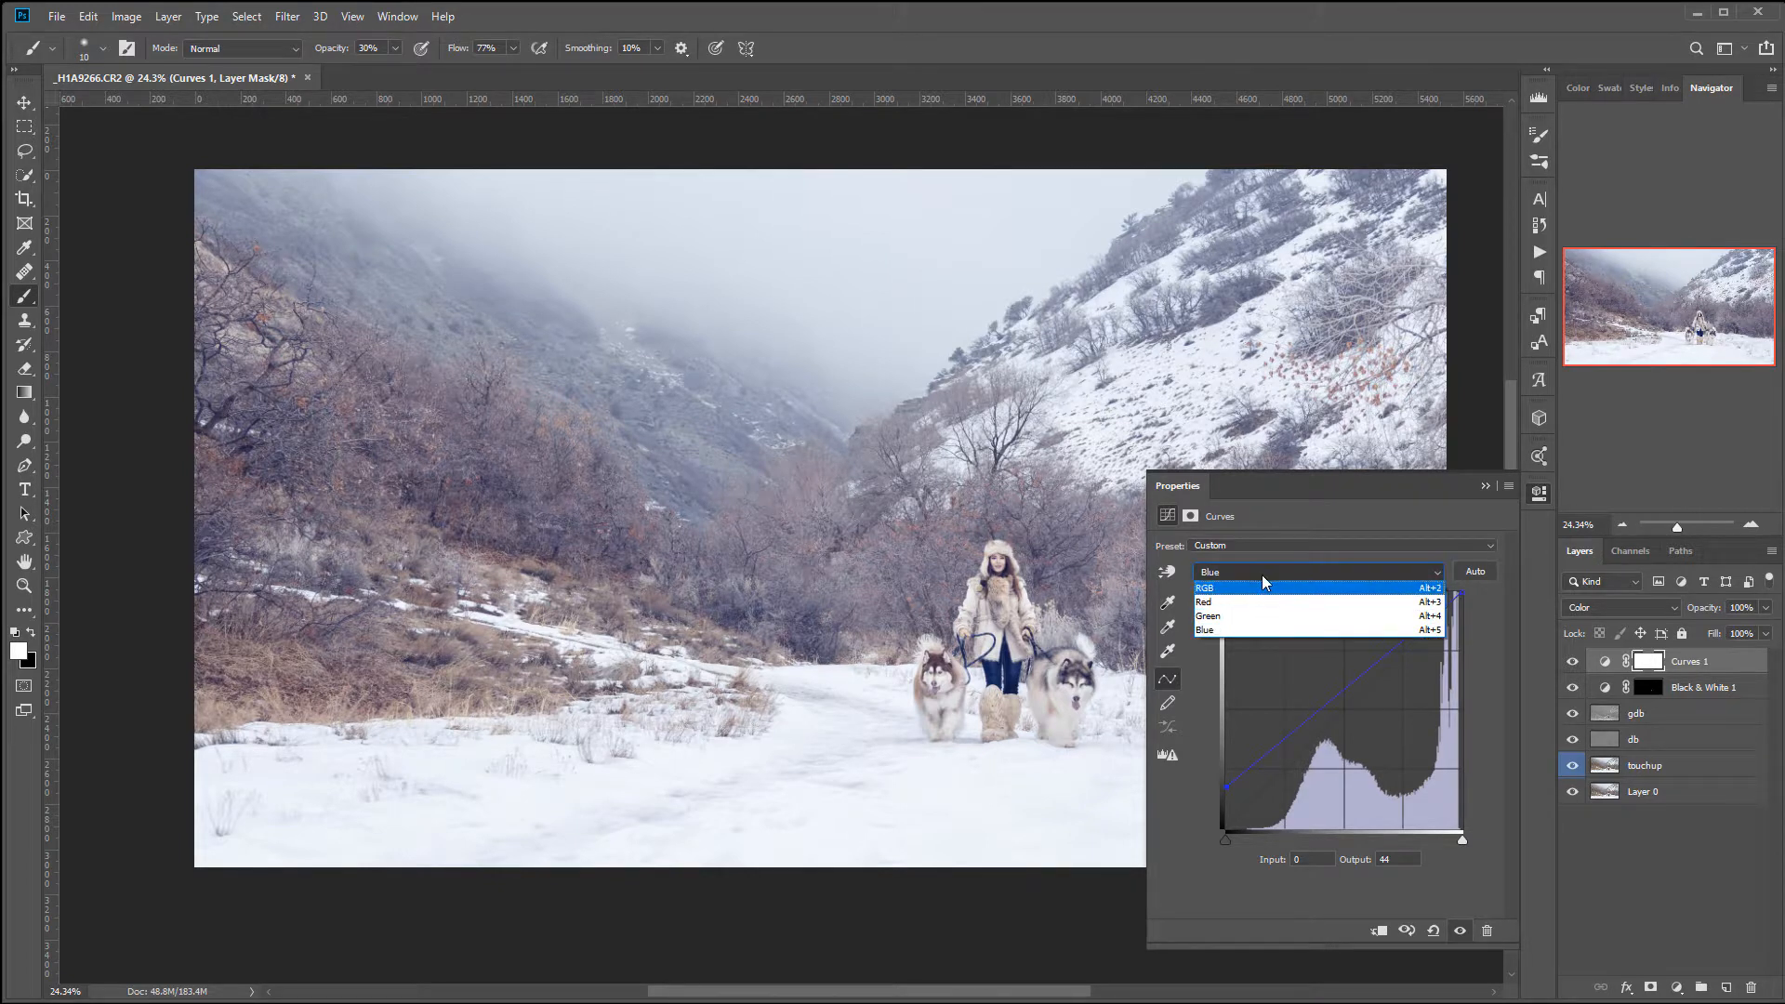
click(1272, 565)
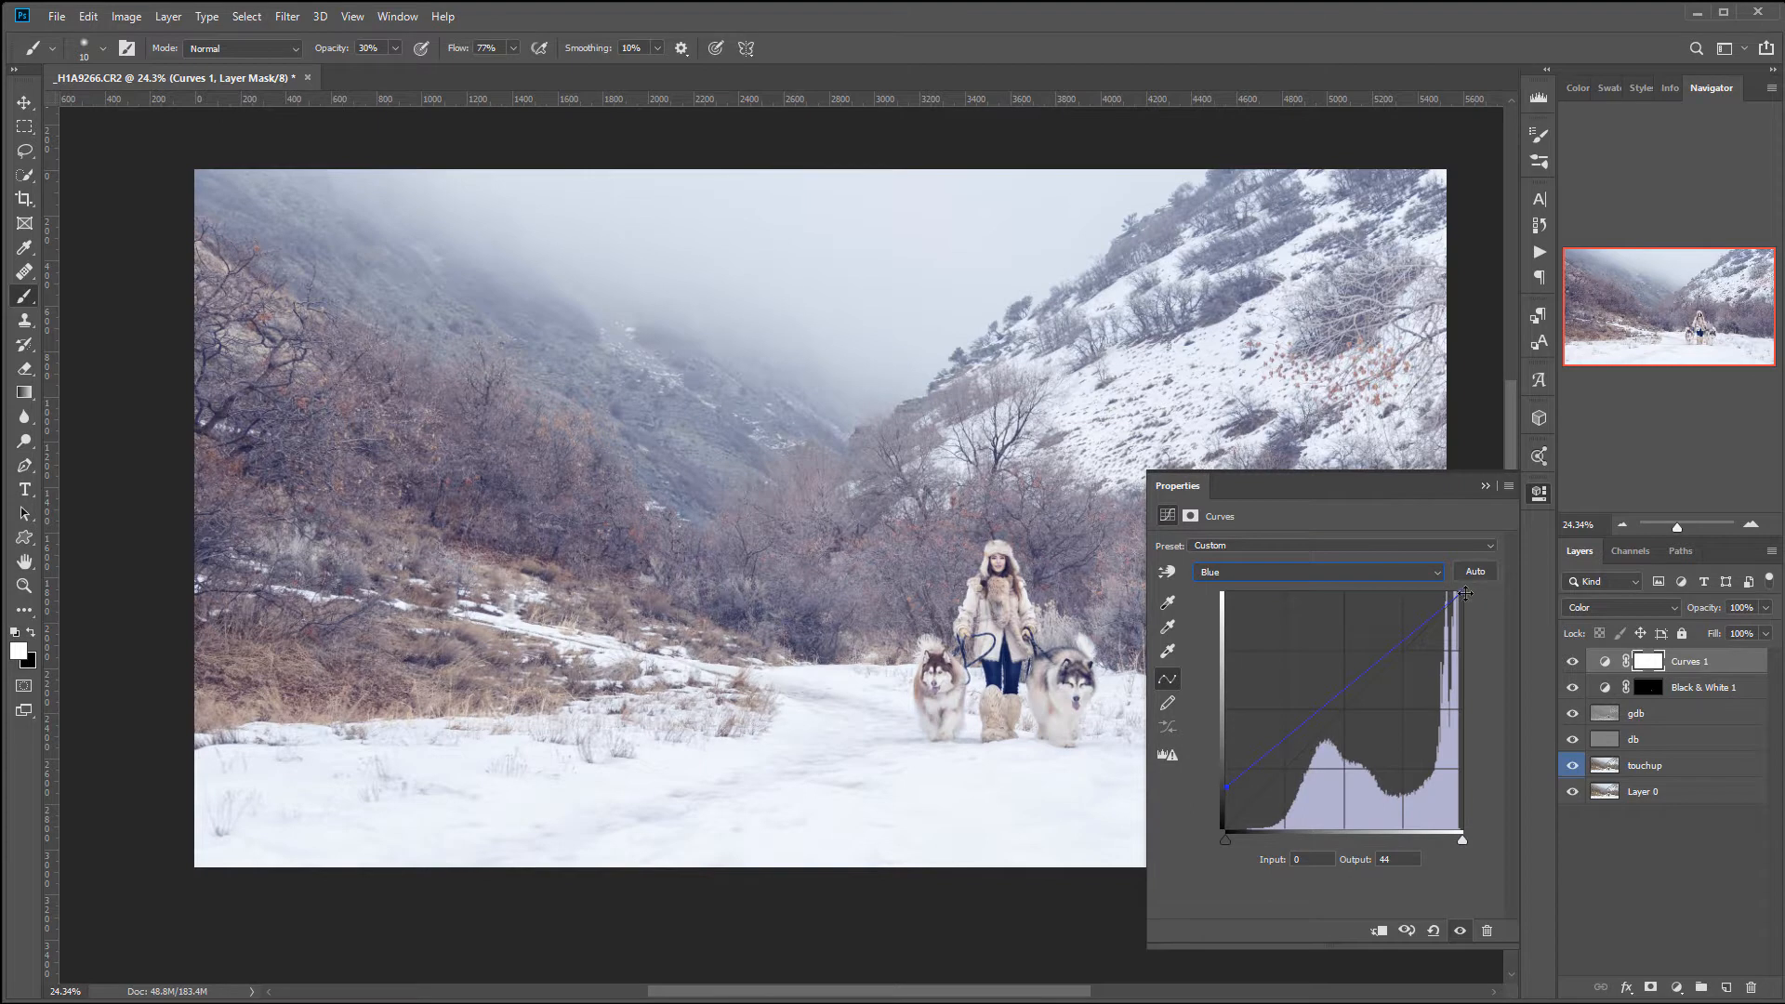
drag(1387, 573, 1447, 573)
drag(1227, 802, 1222, 807)
In the Red channel curve, move the black point inward and lower the white point's output to 245
click(1270, 574)
click(1270, 593)
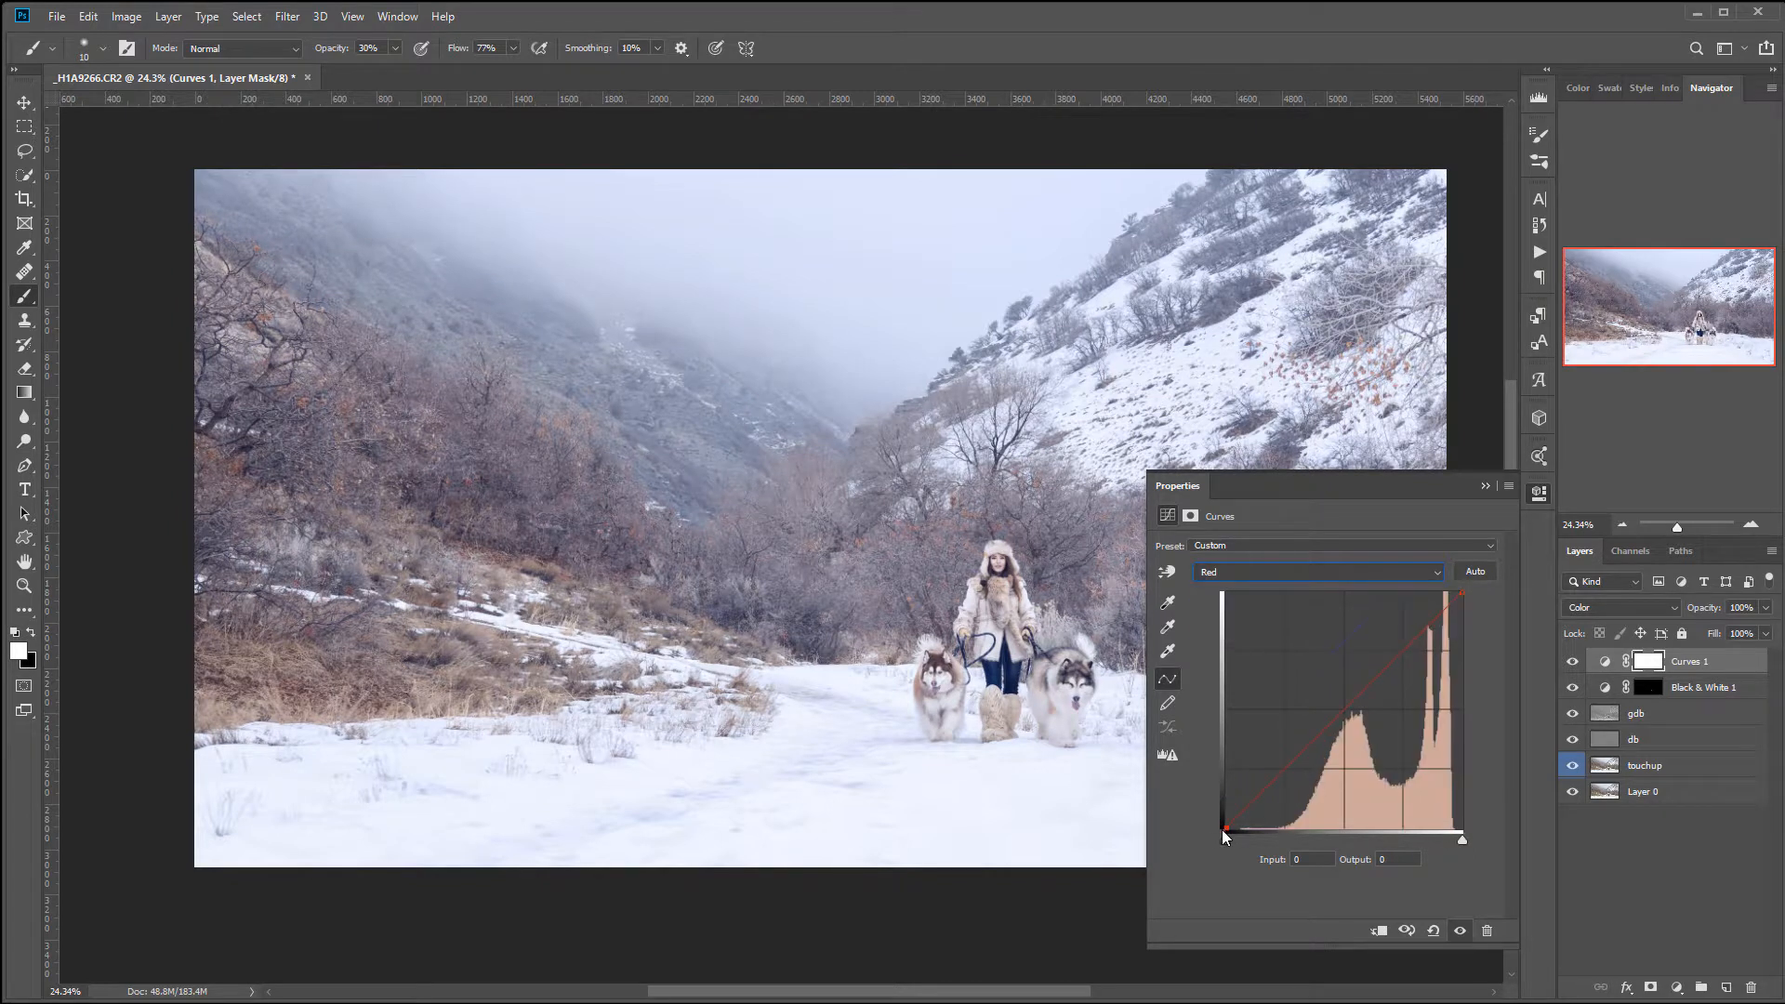
drag(1226, 825, 1235, 830)
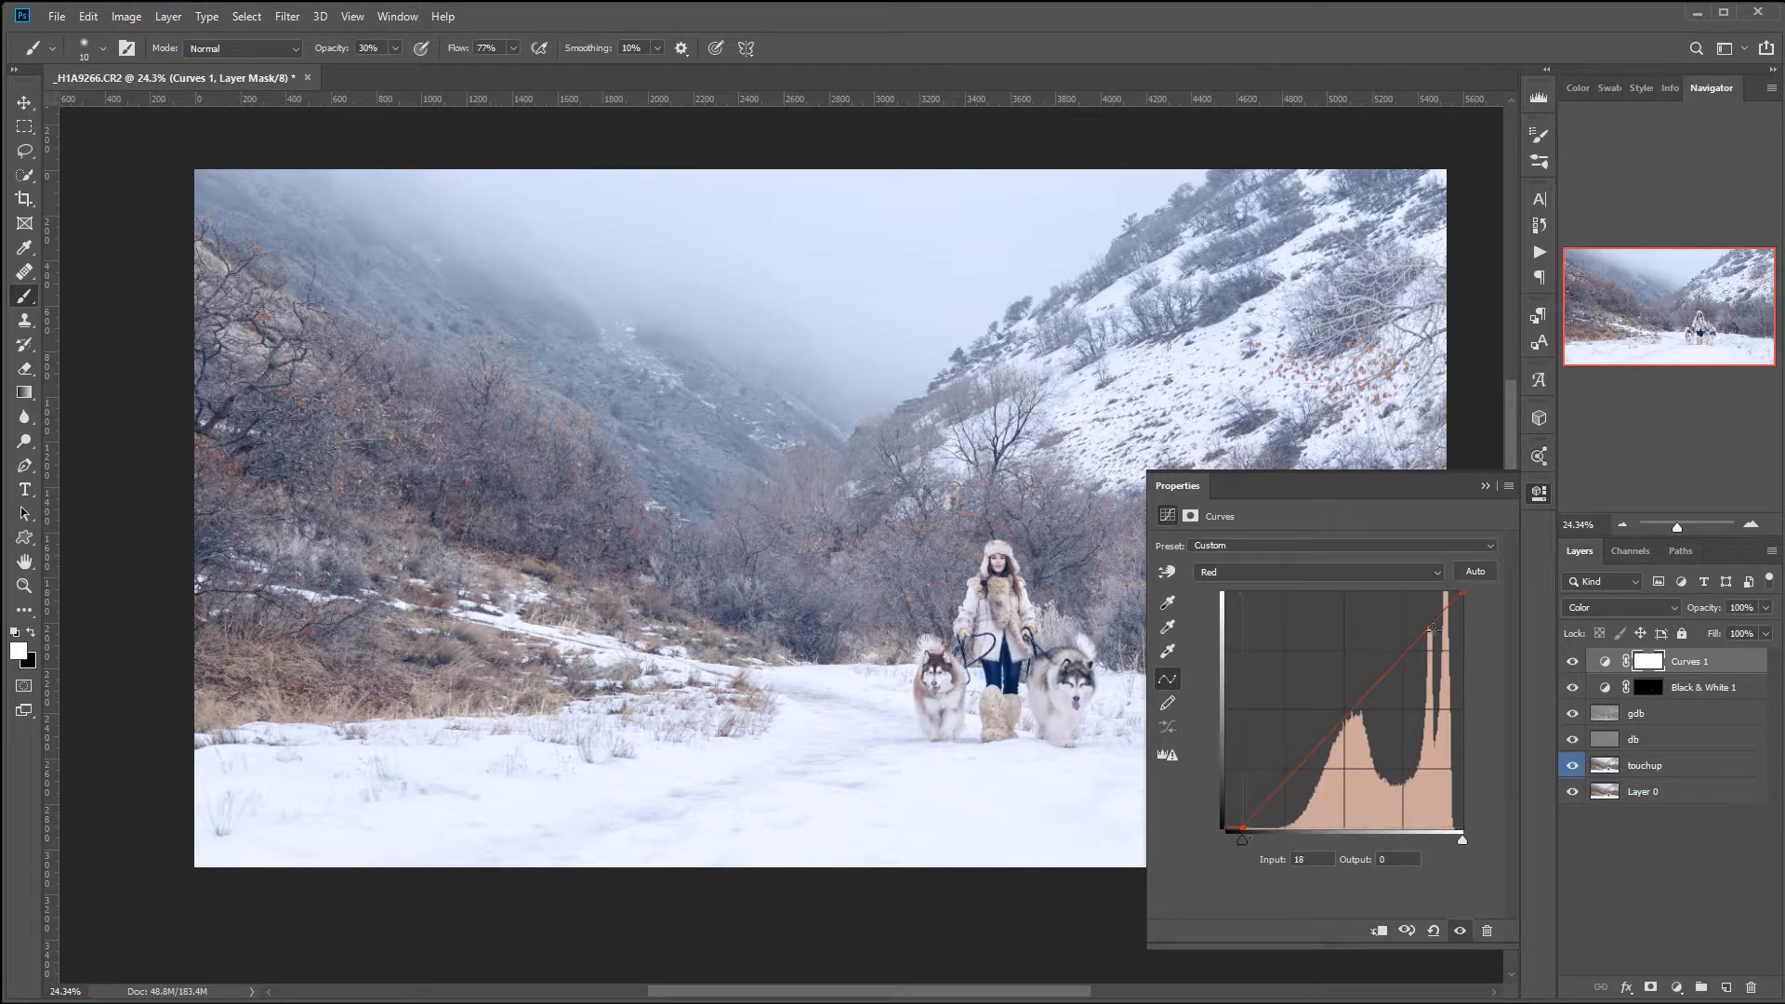
drag(1463, 594, 1469, 603)
drag(1247, 829, 1244, 830)
Compare the whole photo with the Curves layer hidden and shown
click(1573, 661)
click(1574, 661)
click(1574, 662)
click(1573, 661)
Invert the Curves mask to black and prepare a large Soft Round brush at 6% opacity
key(ctrl+i)
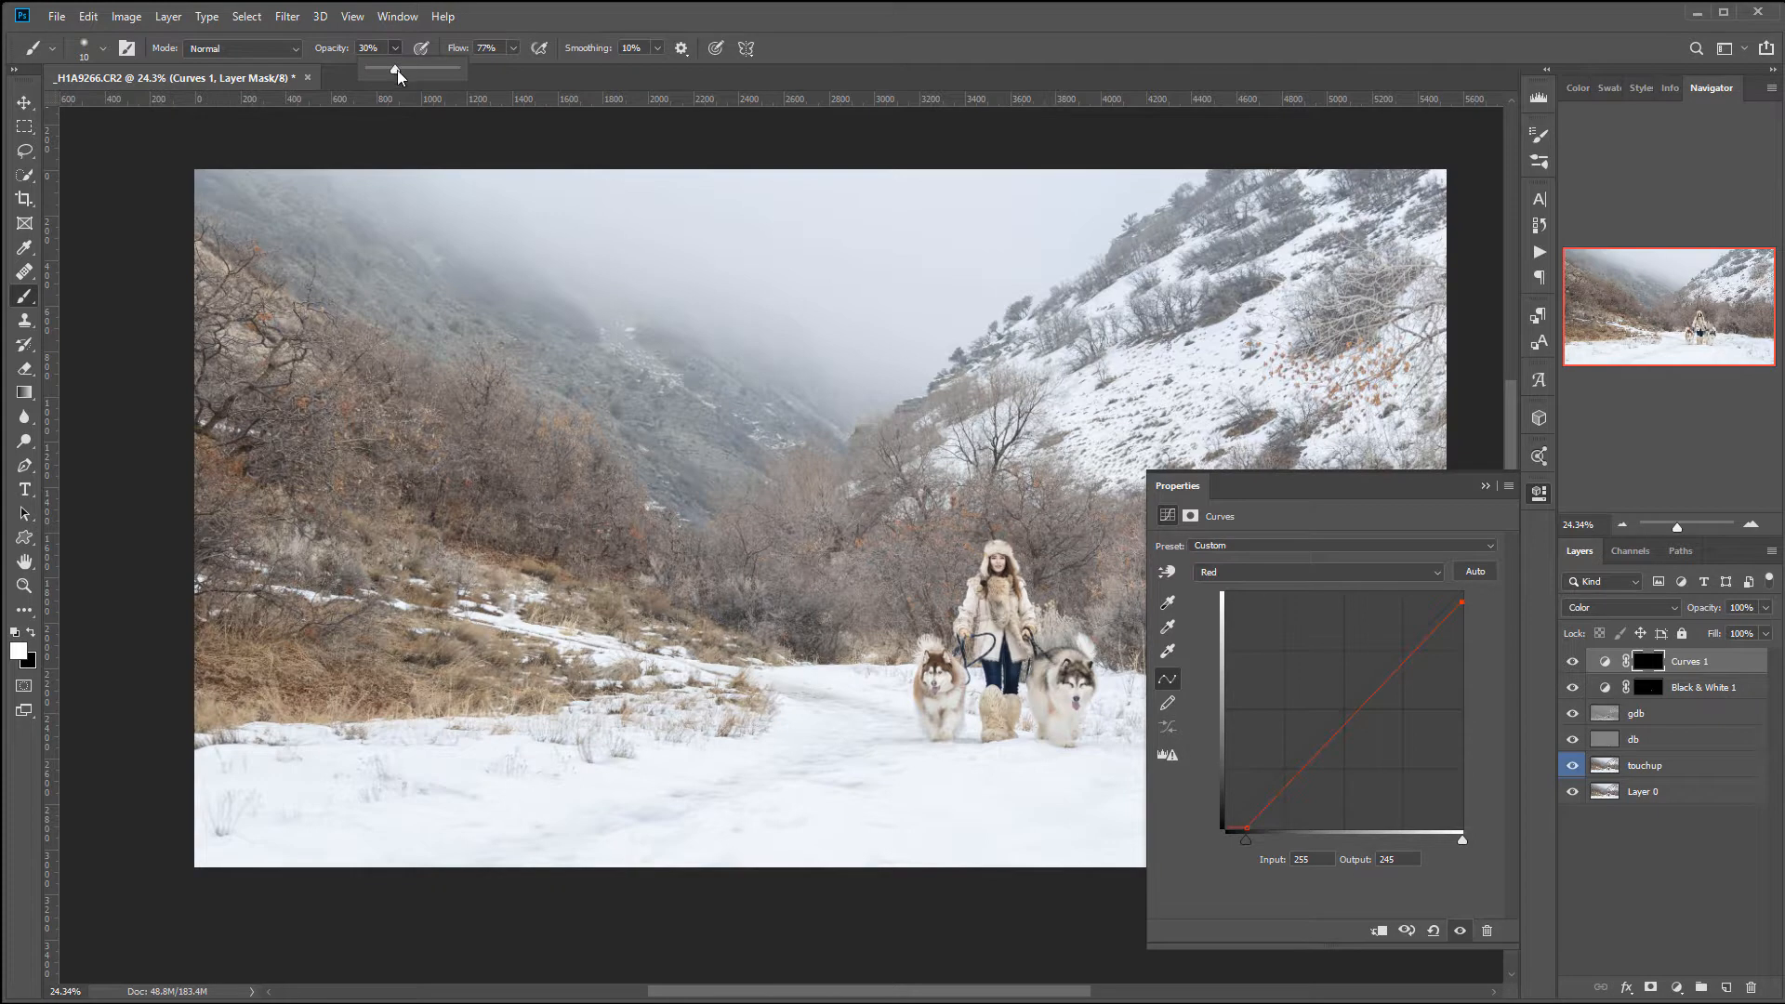
drag(376, 69, 373, 69)
right_click(411, 266)
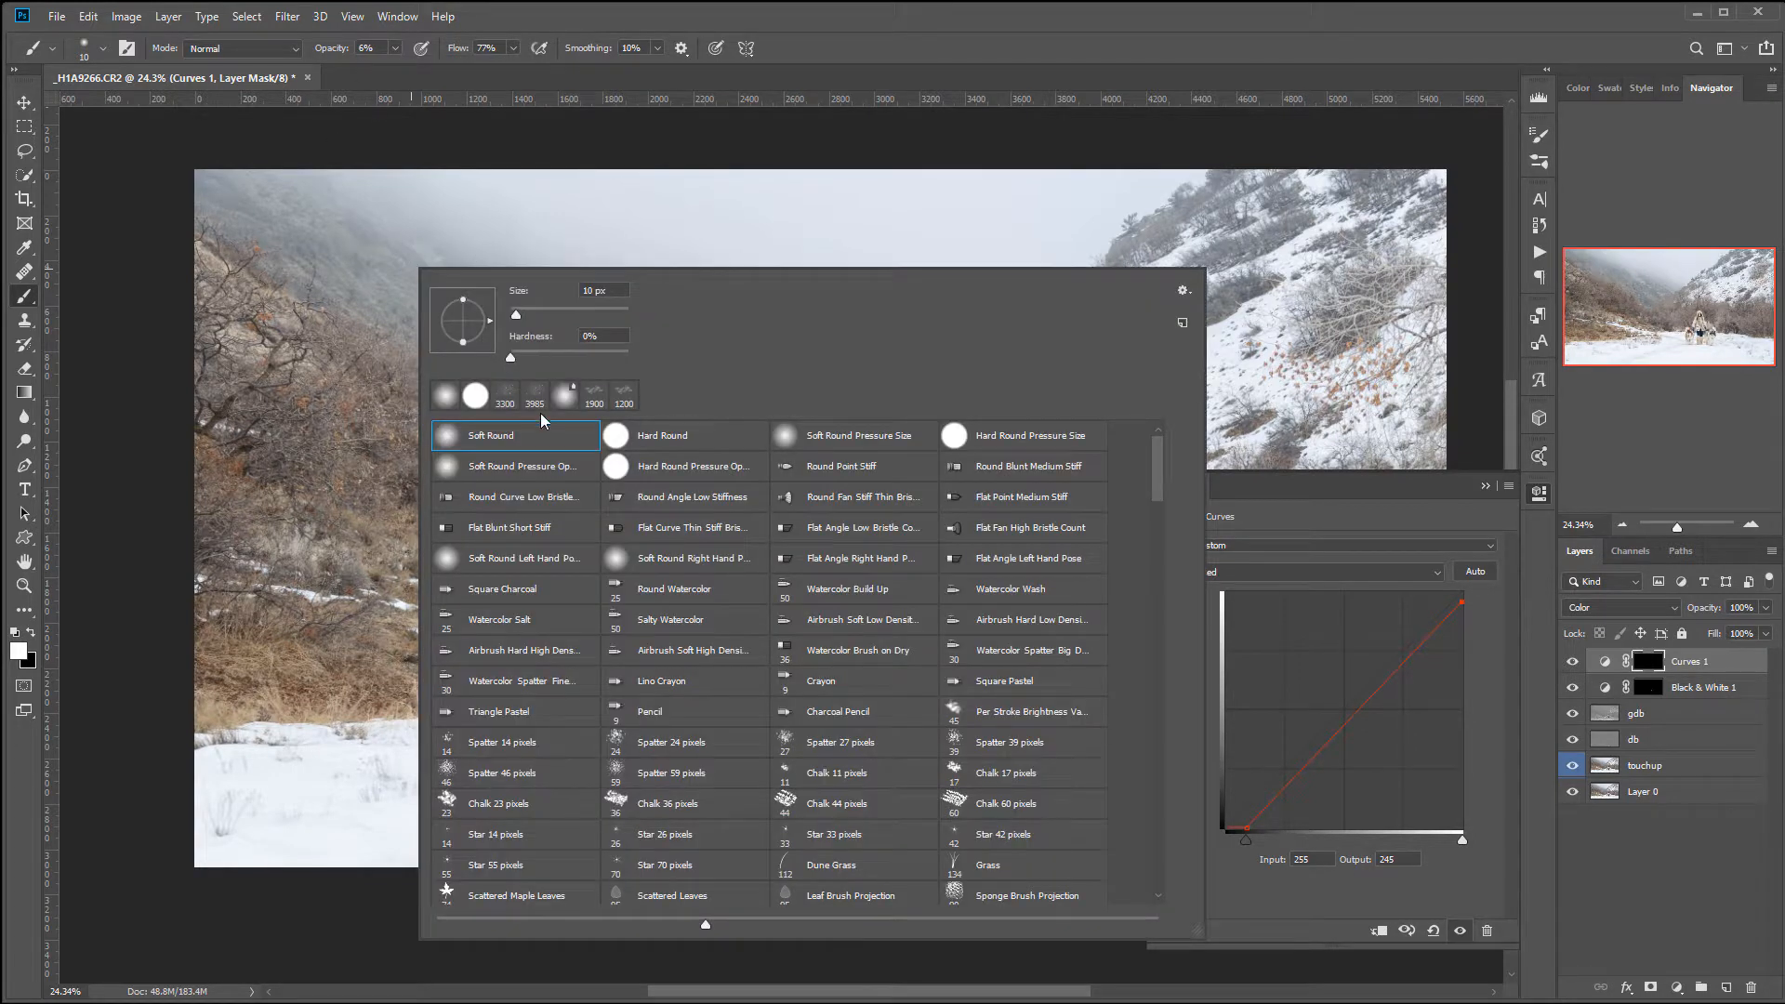
click(596, 137)
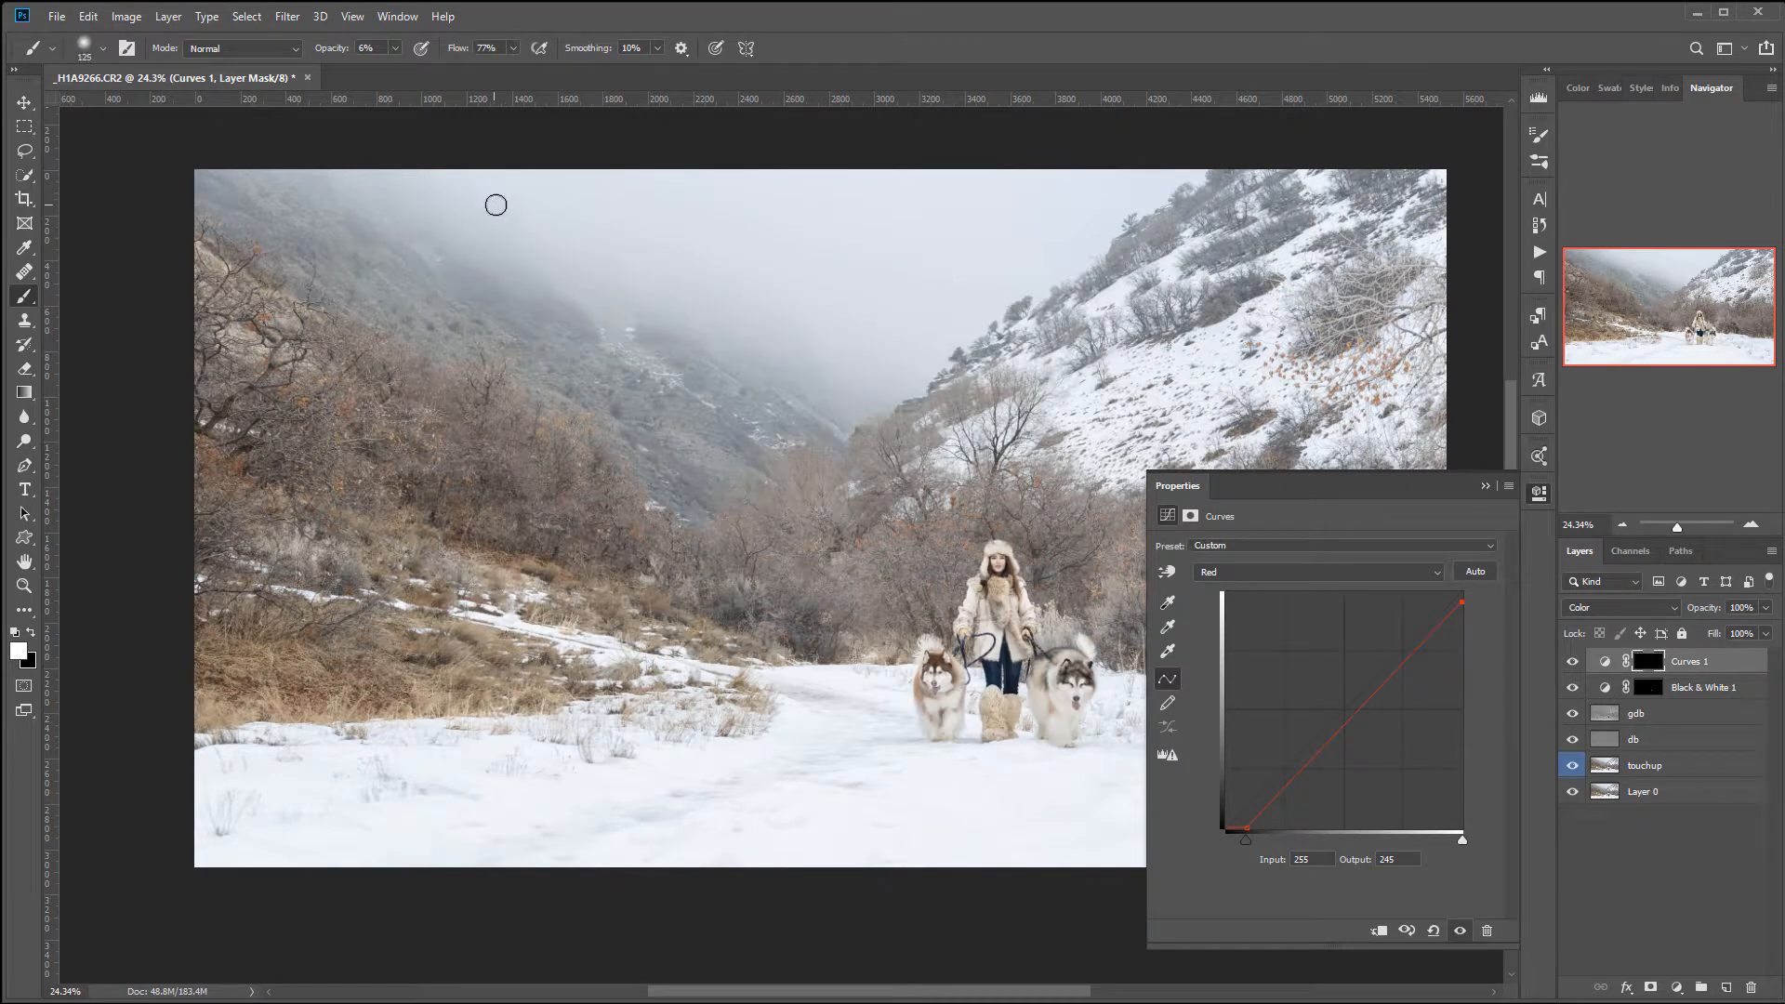
key(bracketright)
key(bracketright)
key(bracketleft)
key(bracketleft)
Paint white on the Curves mask over the foggy sky and the snowy foreground path to bring in the blue tint
mouse_move(610, 171)
mouse_down()
mouse_move(759, 206)
mouse_move(772, 293)
mouse_move(1159, 174)
mouse_move(1192, 183)
mouse_move(990, 202)
mouse_move(1090, 153)
mouse_move(1104, 187)
mouse_up()
mouse_move(740, 370)
mouse_down()
mouse_move(1012, 267)
mouse_move(996, 239)
mouse_up()
mouse_move(624, 322)
mouse_down()
mouse_move(856, 224)
mouse_move(161, 206)
mouse_move(838, 319)
mouse_move(1100, 295)
mouse_up()
mouse_move(227, 797)
mouse_down()
mouse_move(291, 817)
mouse_move(845, 800)
mouse_move(841, 710)
mouse_move(825, 793)
mouse_move(992, 802)
mouse_move(653, 665)
mouse_move(711, 680)
mouse_up()
mouse_move(572, 713)
mouse_down()
mouse_move(478, 701)
mouse_move(601, 720)
mouse_move(1128, 710)
mouse_move(559, 631)
mouse_move(311, 693)
mouse_move(516, 781)
mouse_move(838, 719)
mouse_move(671, 714)
mouse_move(884, 698)
mouse_move(937, 738)
mouse_move(885, 678)
mouse_move(919, 749)
mouse_up()
drag(664, 712, 912, 761)
Build up the blue tint across the foggy sky and the distant valley slopes with further strokes on the Curves mask
drag(884, 702, 720, 985)
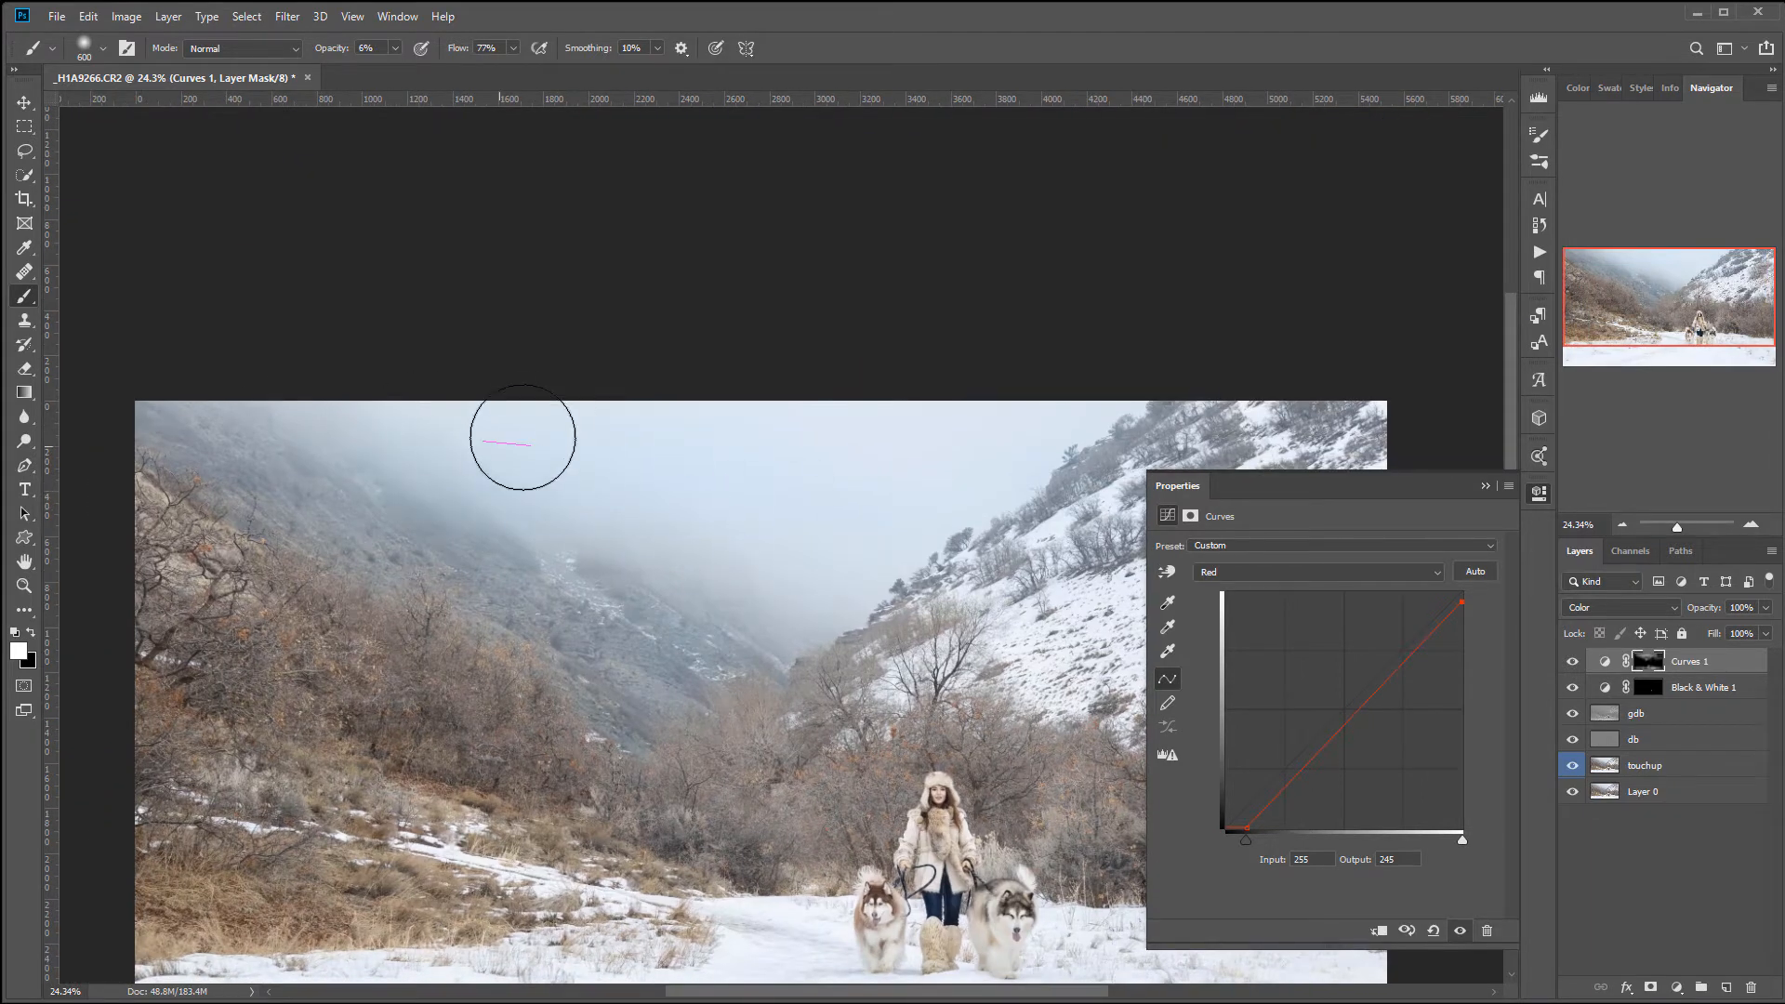
mouse_move(602, 463)
mouse_down()
mouse_move(649, 499)
mouse_move(703, 424)
mouse_move(747, 458)
mouse_move(1076, 421)
mouse_move(1045, 486)
mouse_move(1100, 447)
mouse_up()
mouse_move(975, 461)
mouse_down()
mouse_move(661, 371)
mouse_move(986, 412)
mouse_move(1133, 393)
mouse_up()
mouse_move(698, 602)
mouse_down()
mouse_move(542, 546)
mouse_move(409, 527)
mouse_up()
mouse_move(667, 402)
mouse_down()
mouse_move(1086, 341)
mouse_move(1034, 401)
mouse_move(599, 488)
mouse_up()
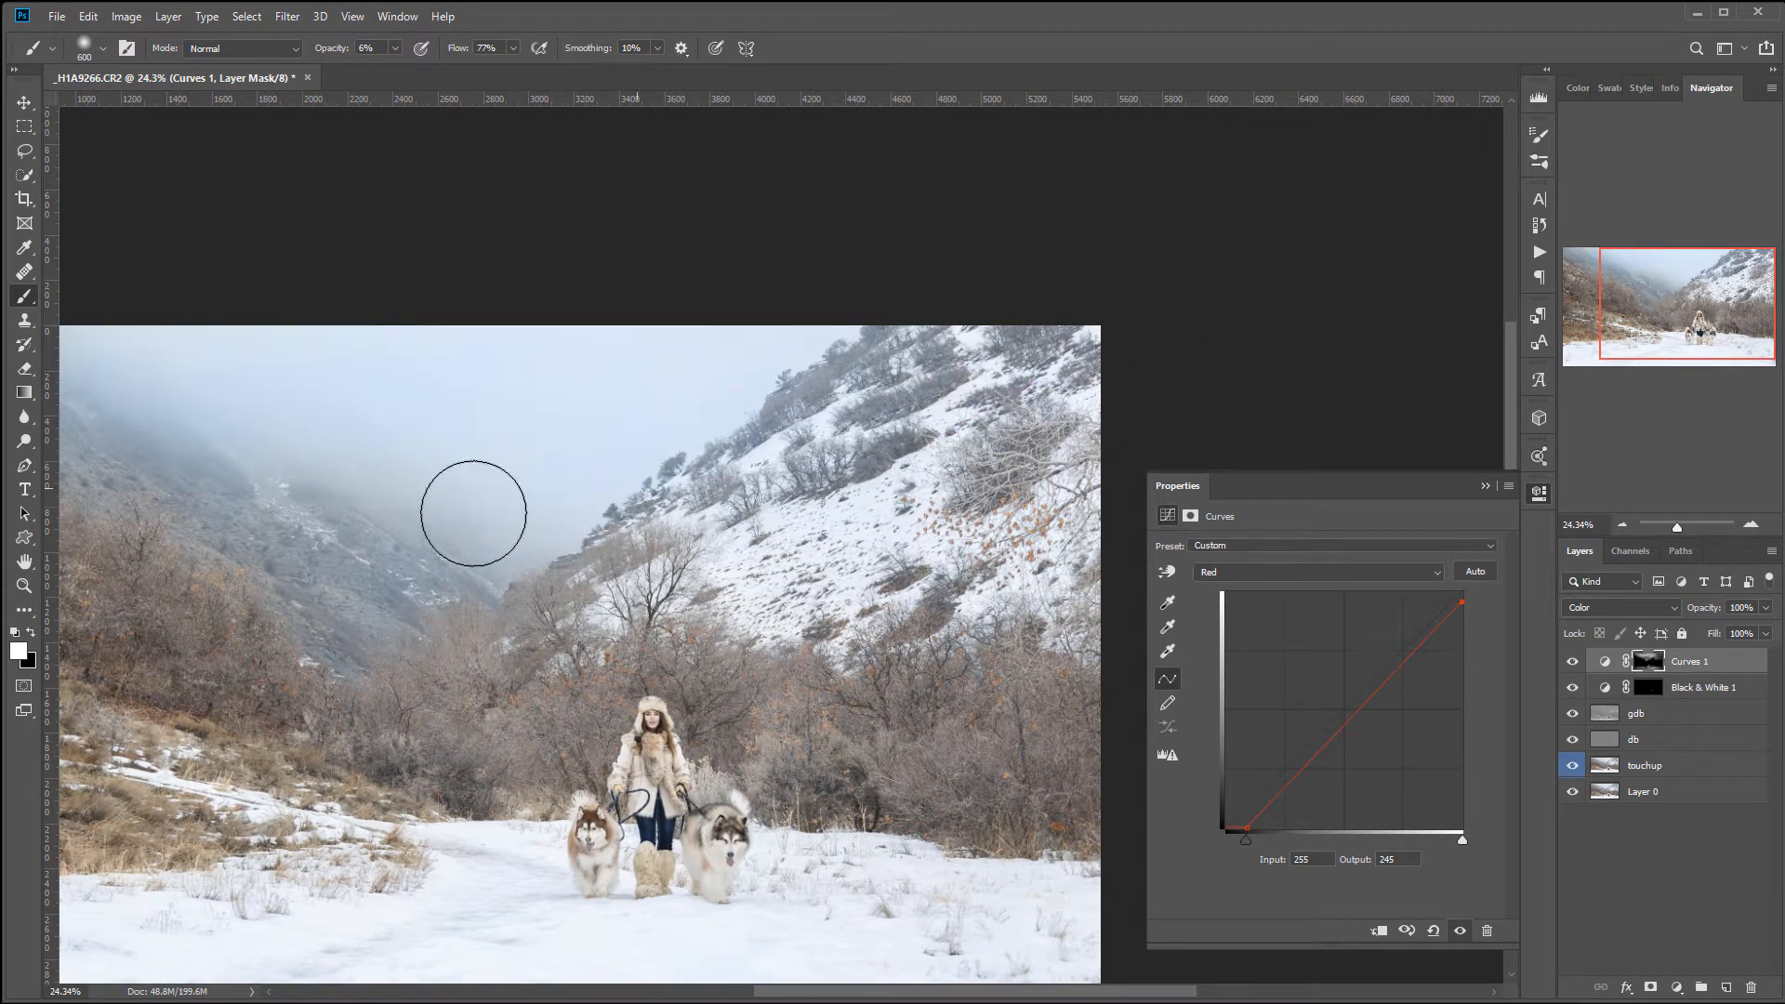
drag(358, 500, 622, 534)
mouse_move(257, 365)
mouse_down()
mouse_move(397, 430)
mouse_move(707, 474)
mouse_up()
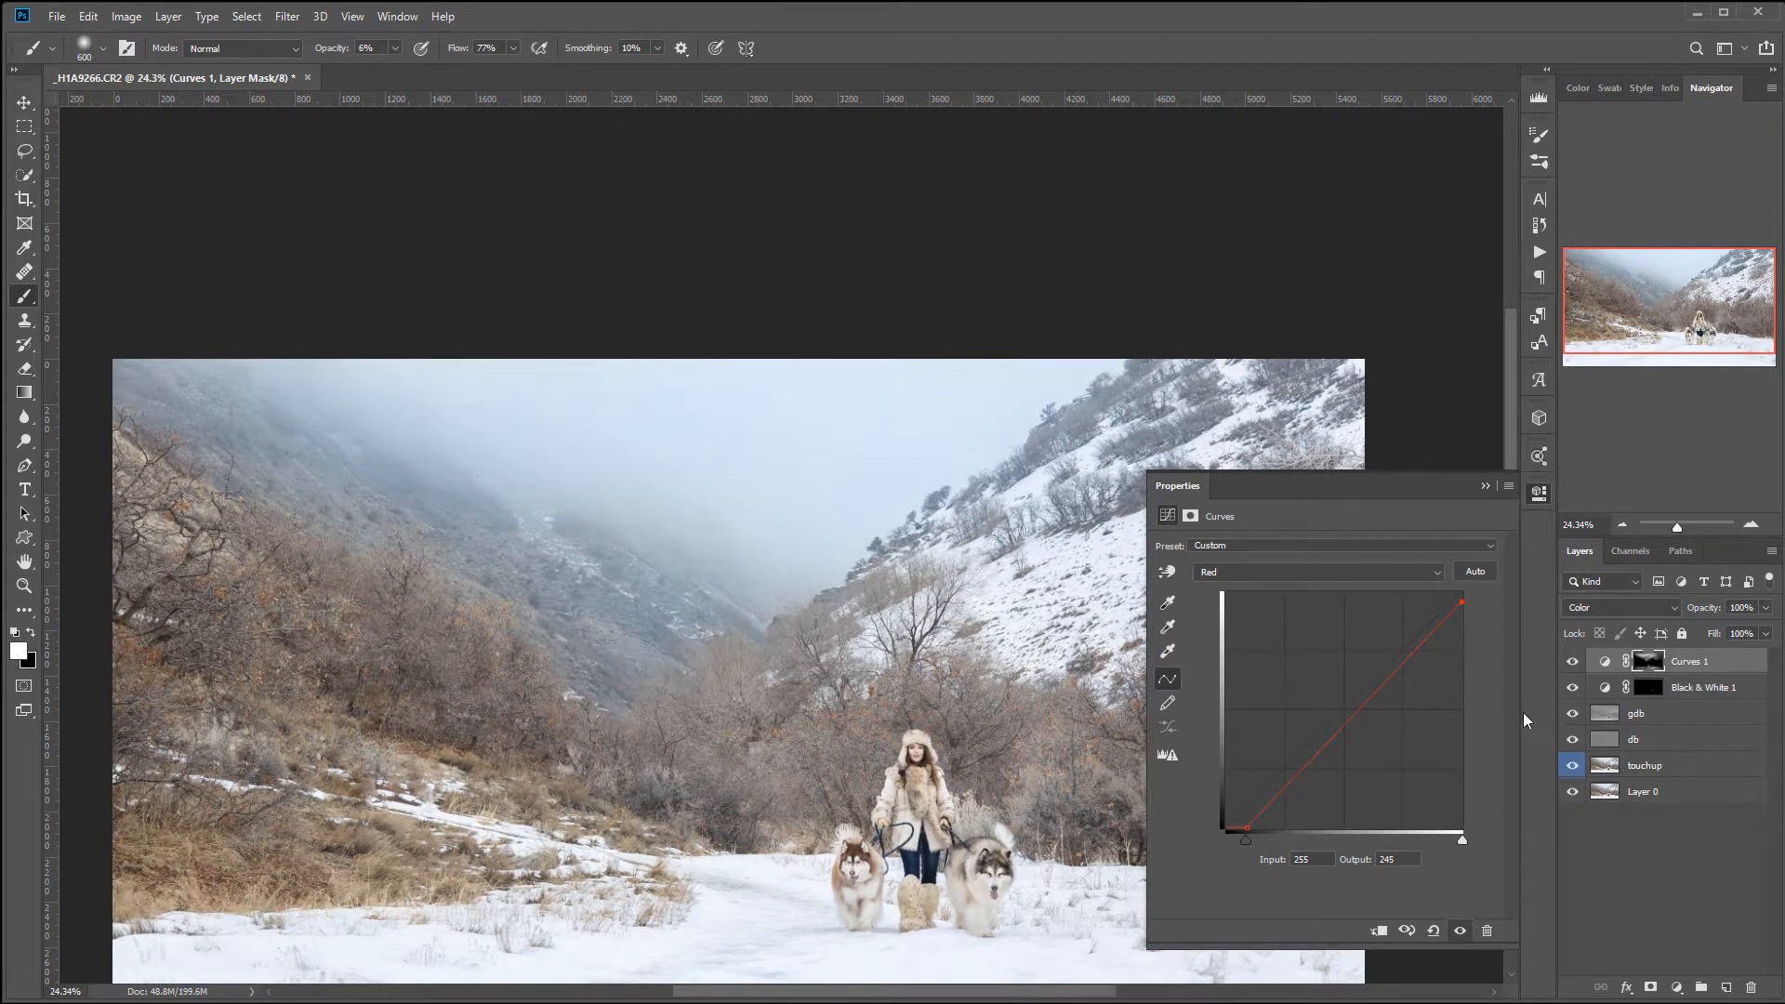
Compare the photo with the Curves 1 layer hidden and shown
click(1573, 662)
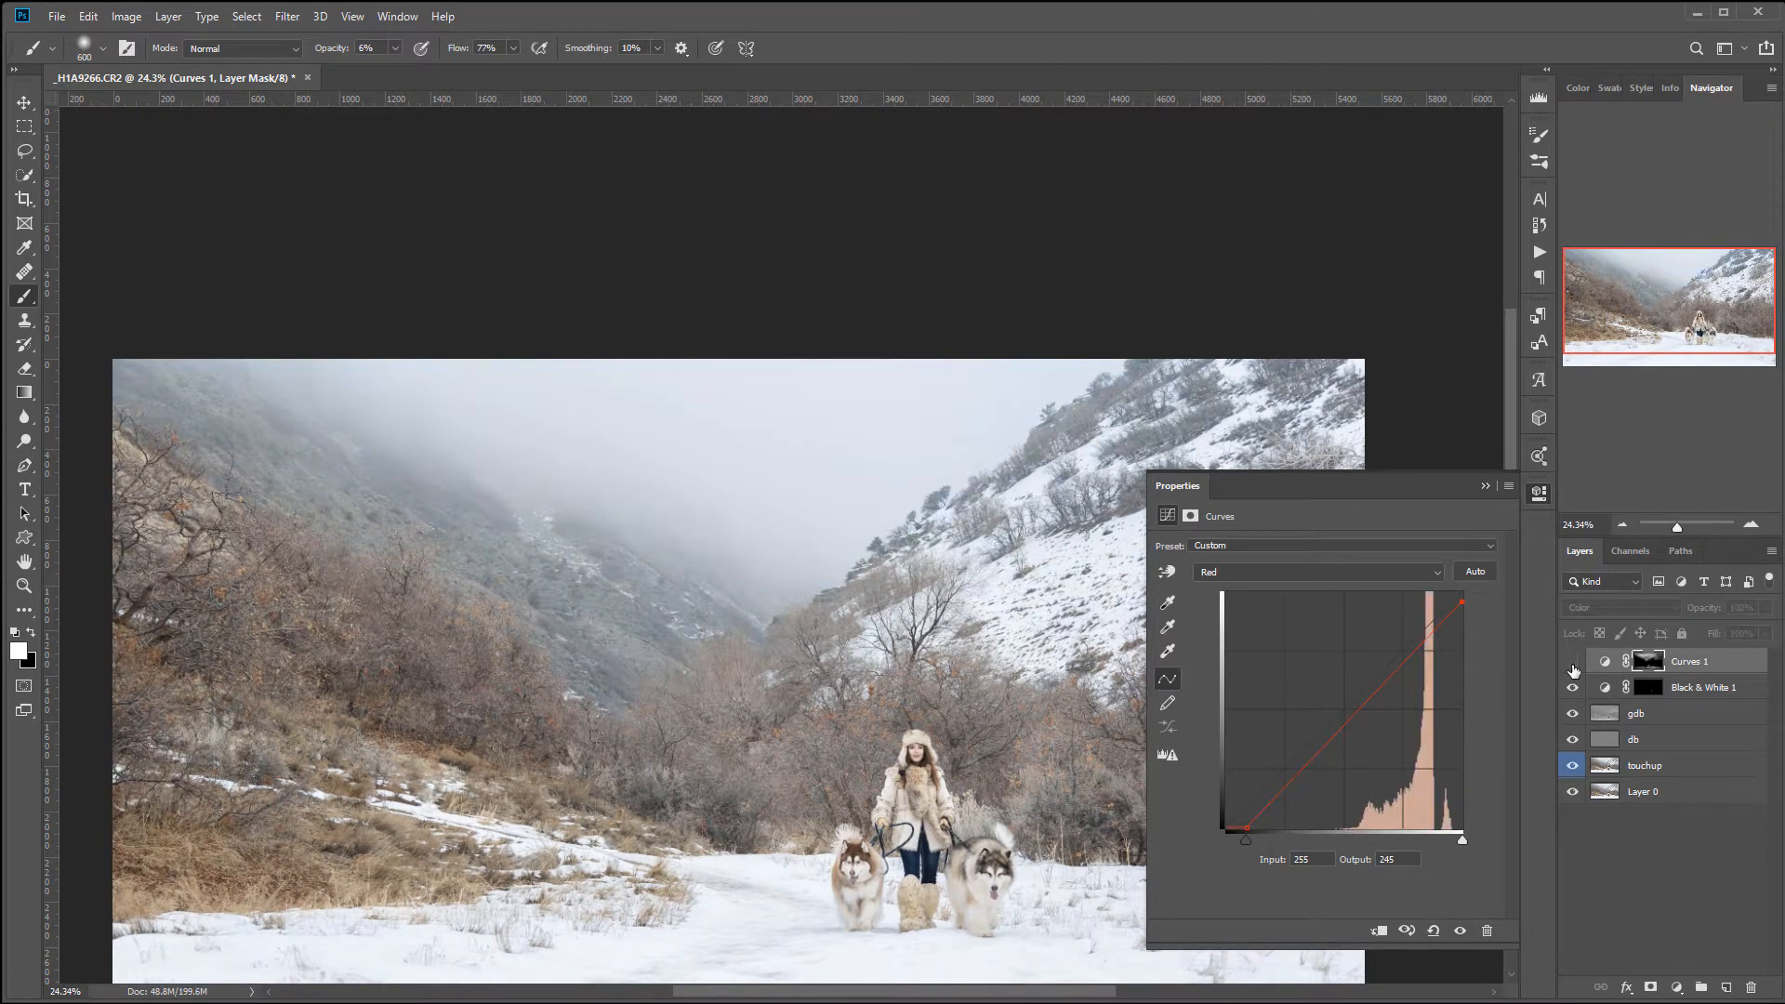
drag(945, 635, 1077, 417)
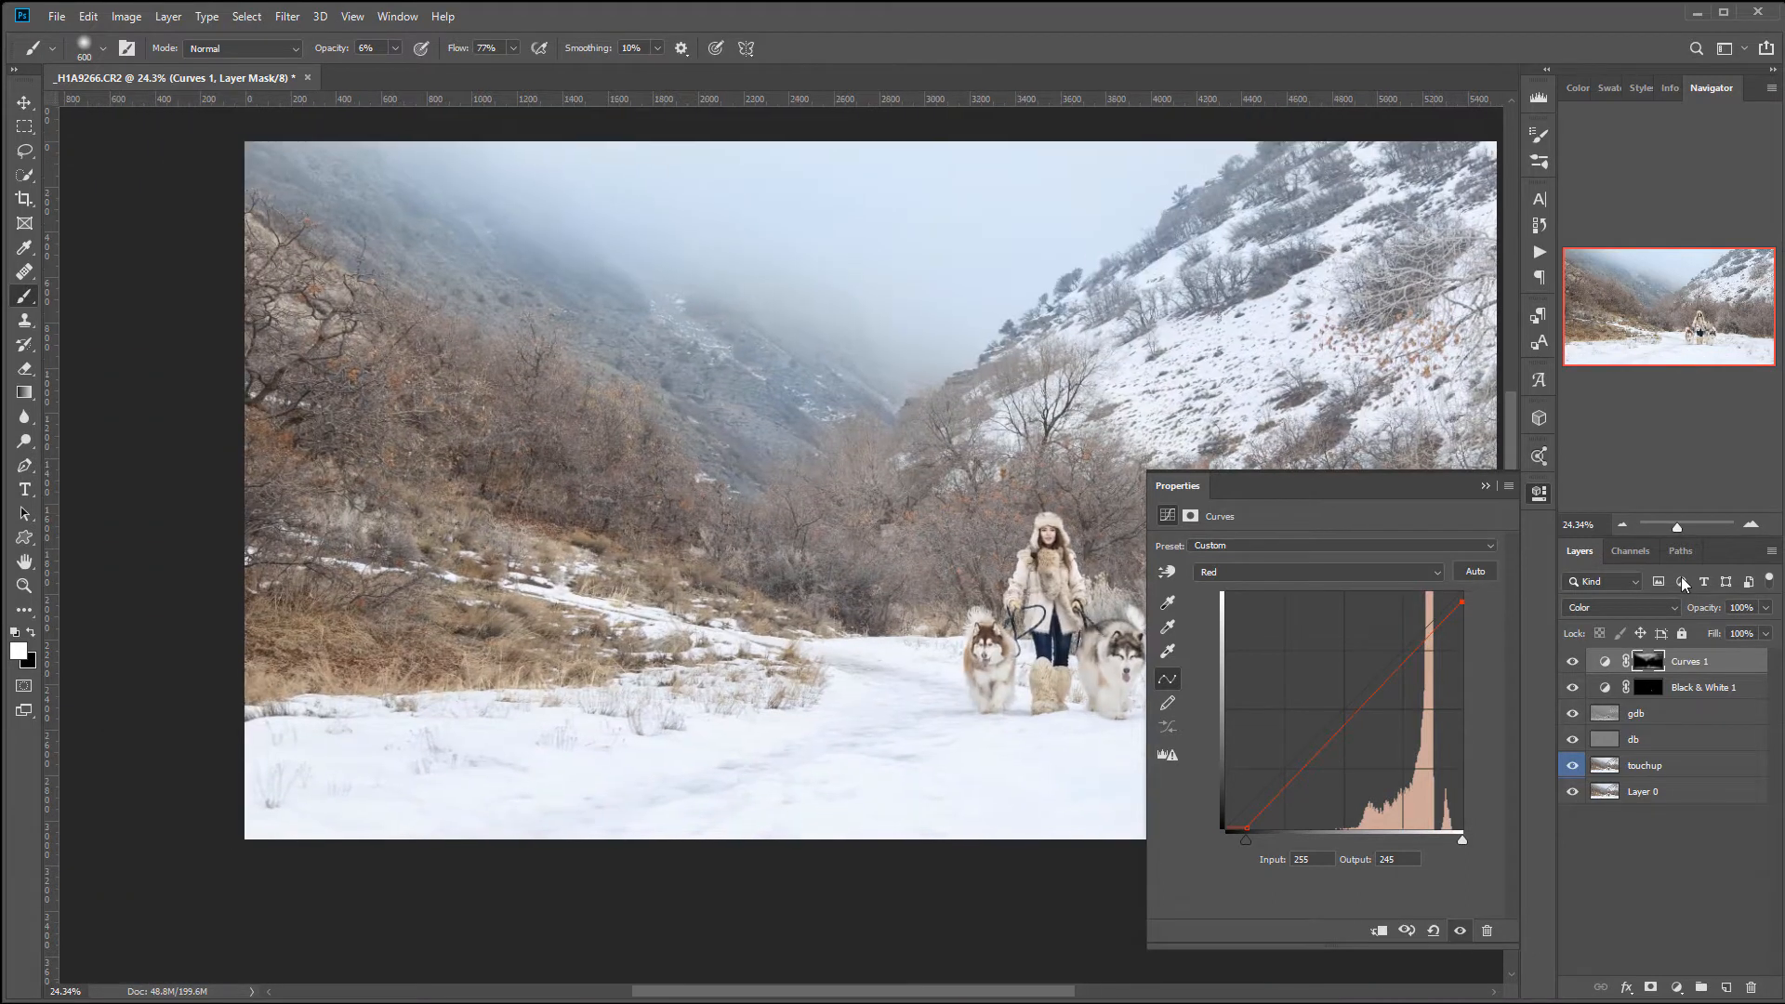
click(1532, 496)
drag(1132, 512, 1069, 589)
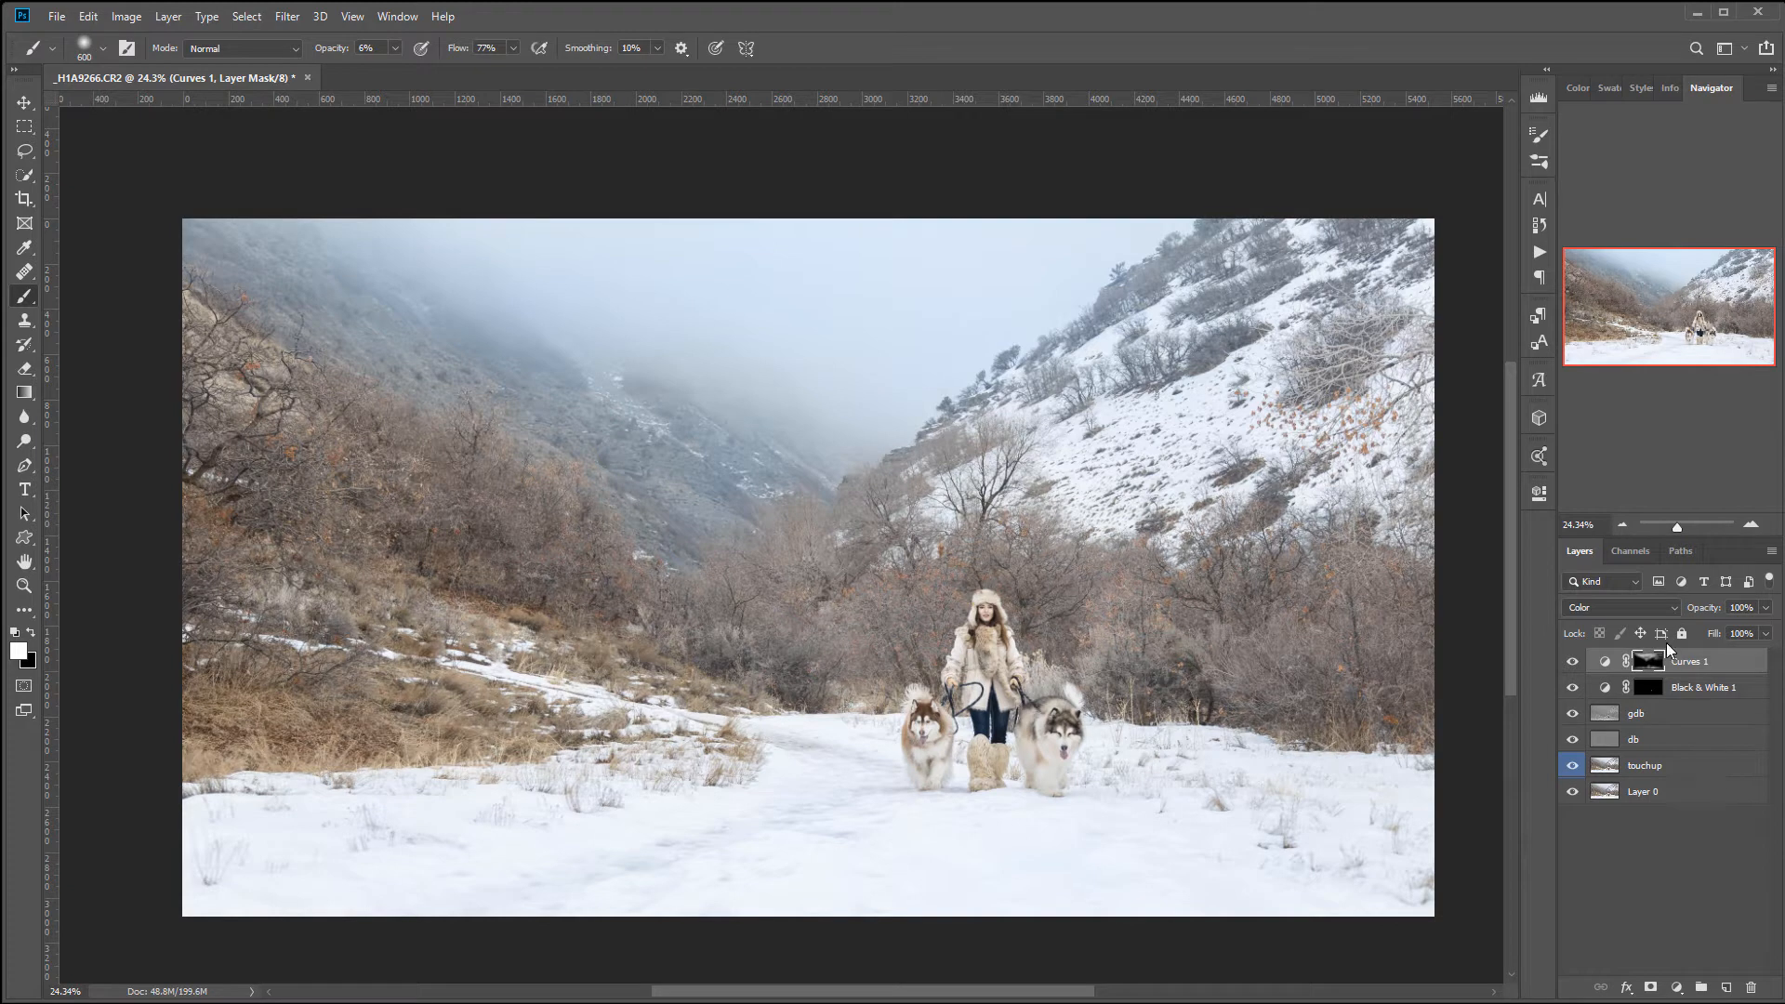
Add a second Curves adjustment layer above Curves 1 and set its blend mode to Color
click(1677, 989)
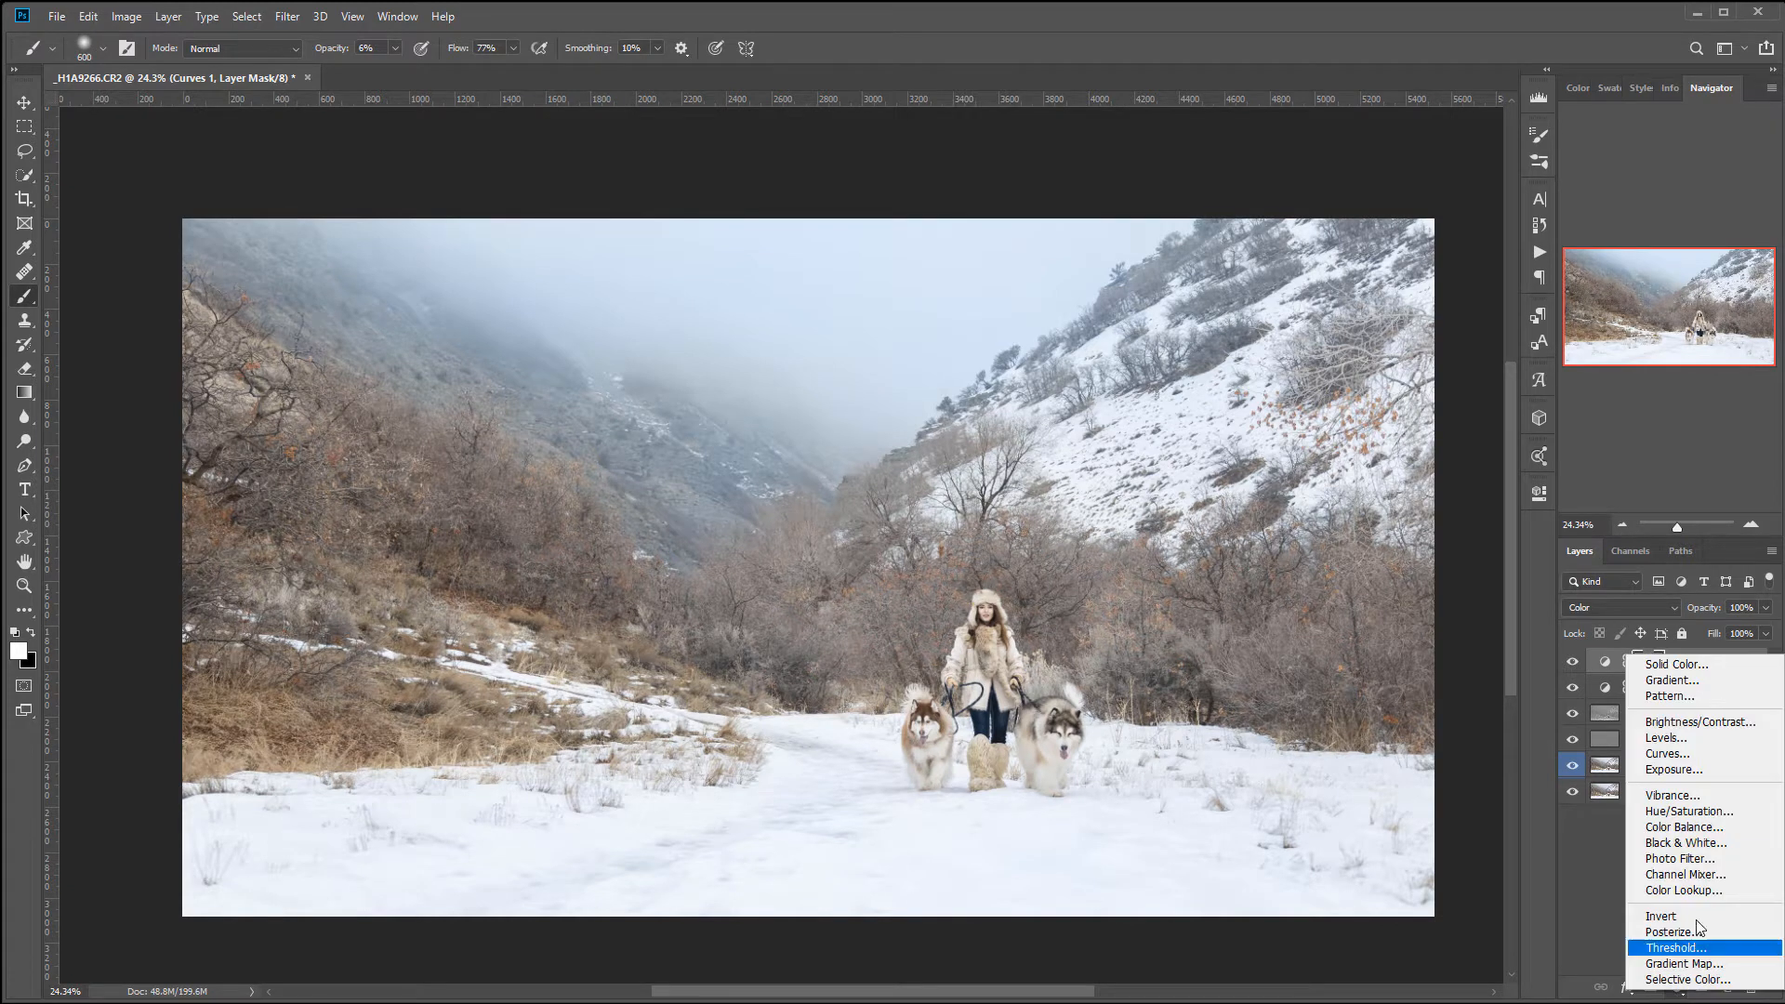
click(1678, 752)
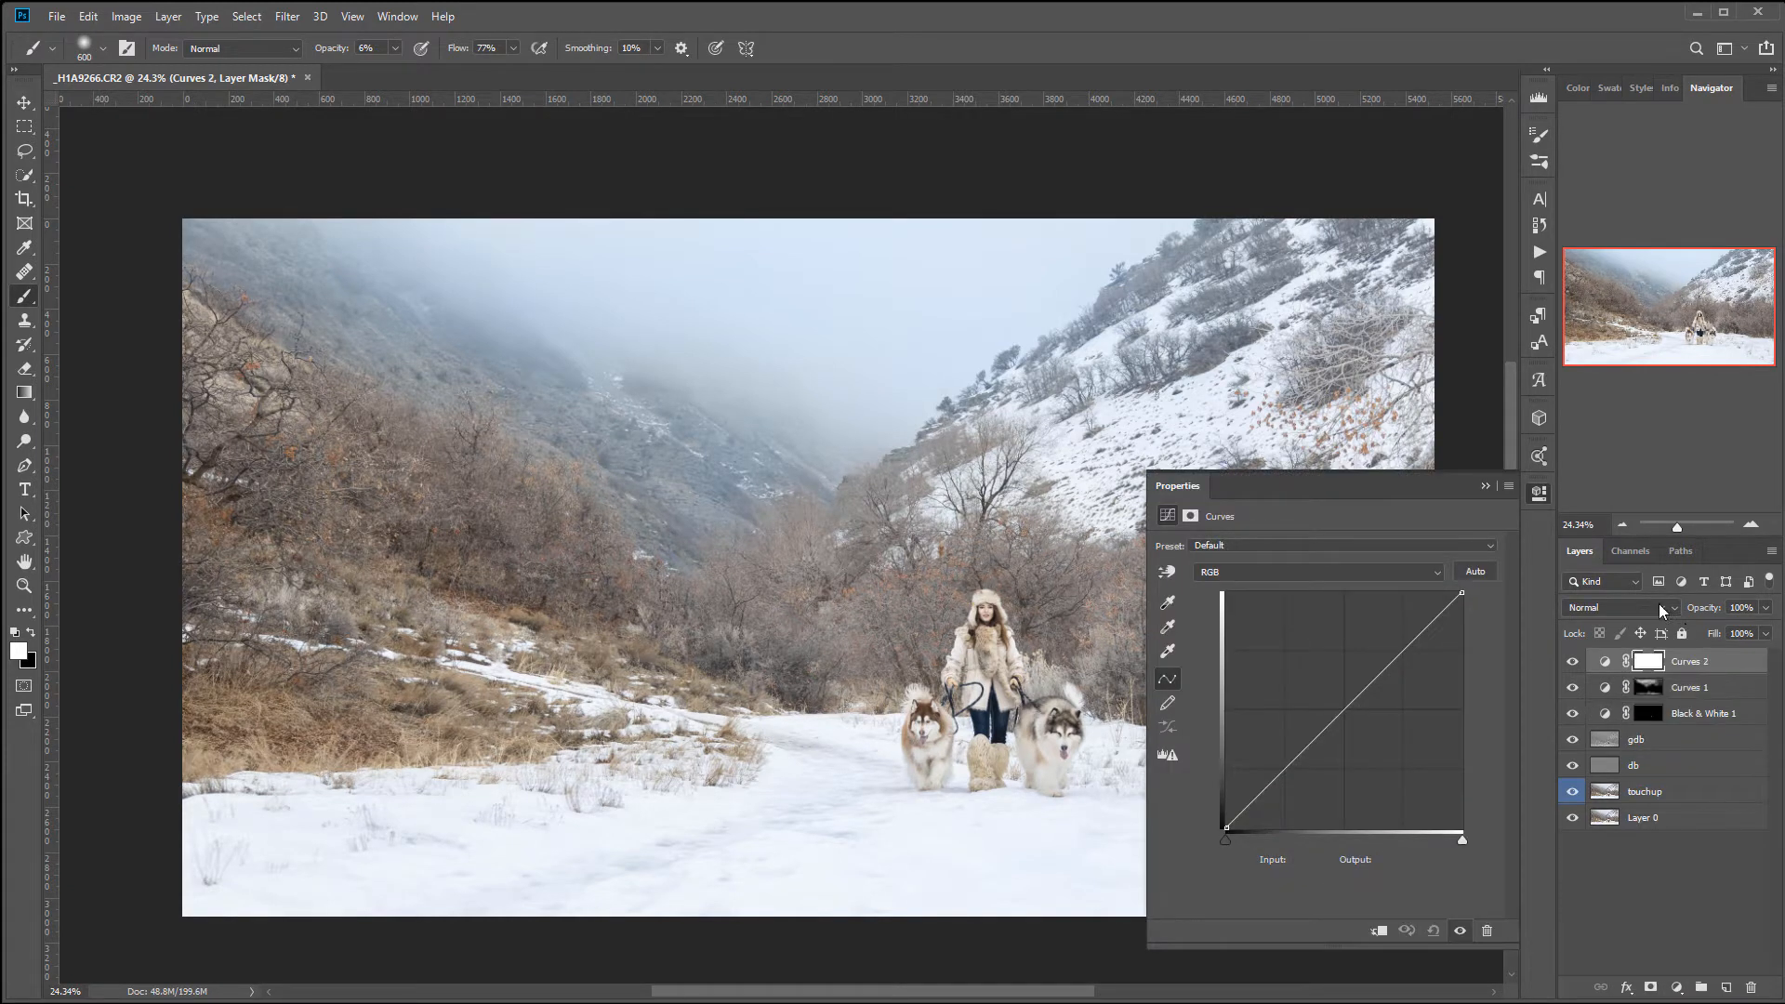
click(1655, 609)
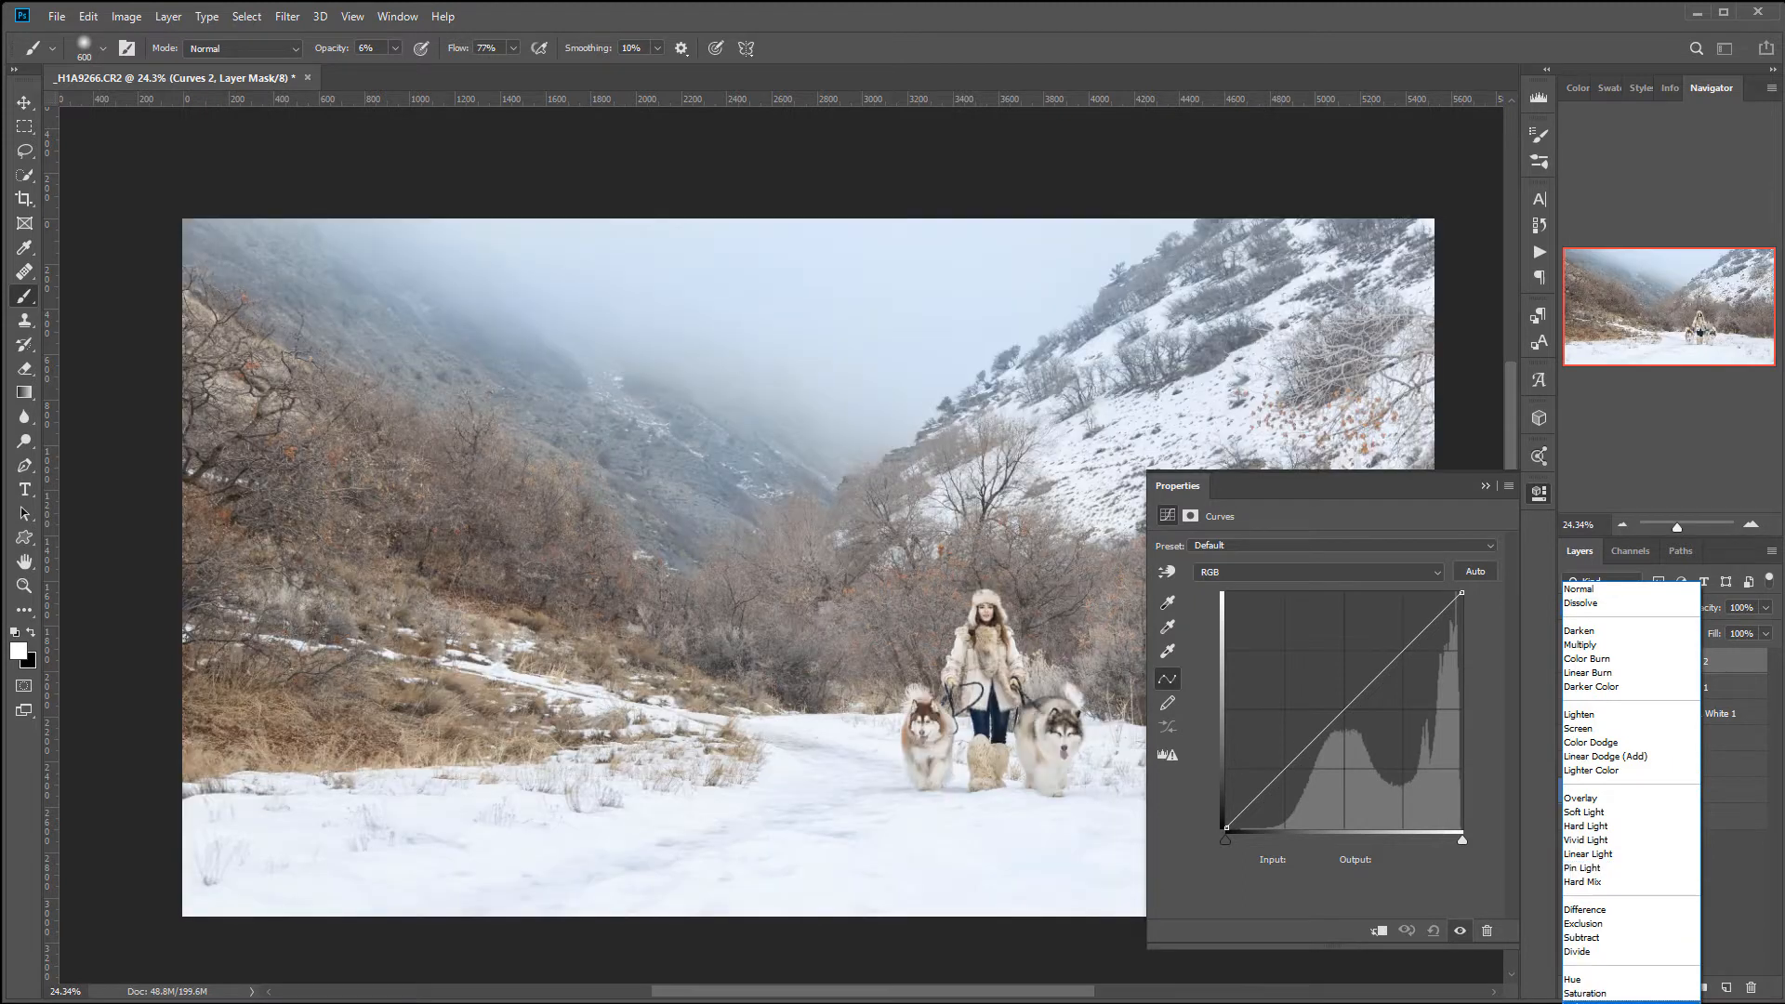
click(1595, 993)
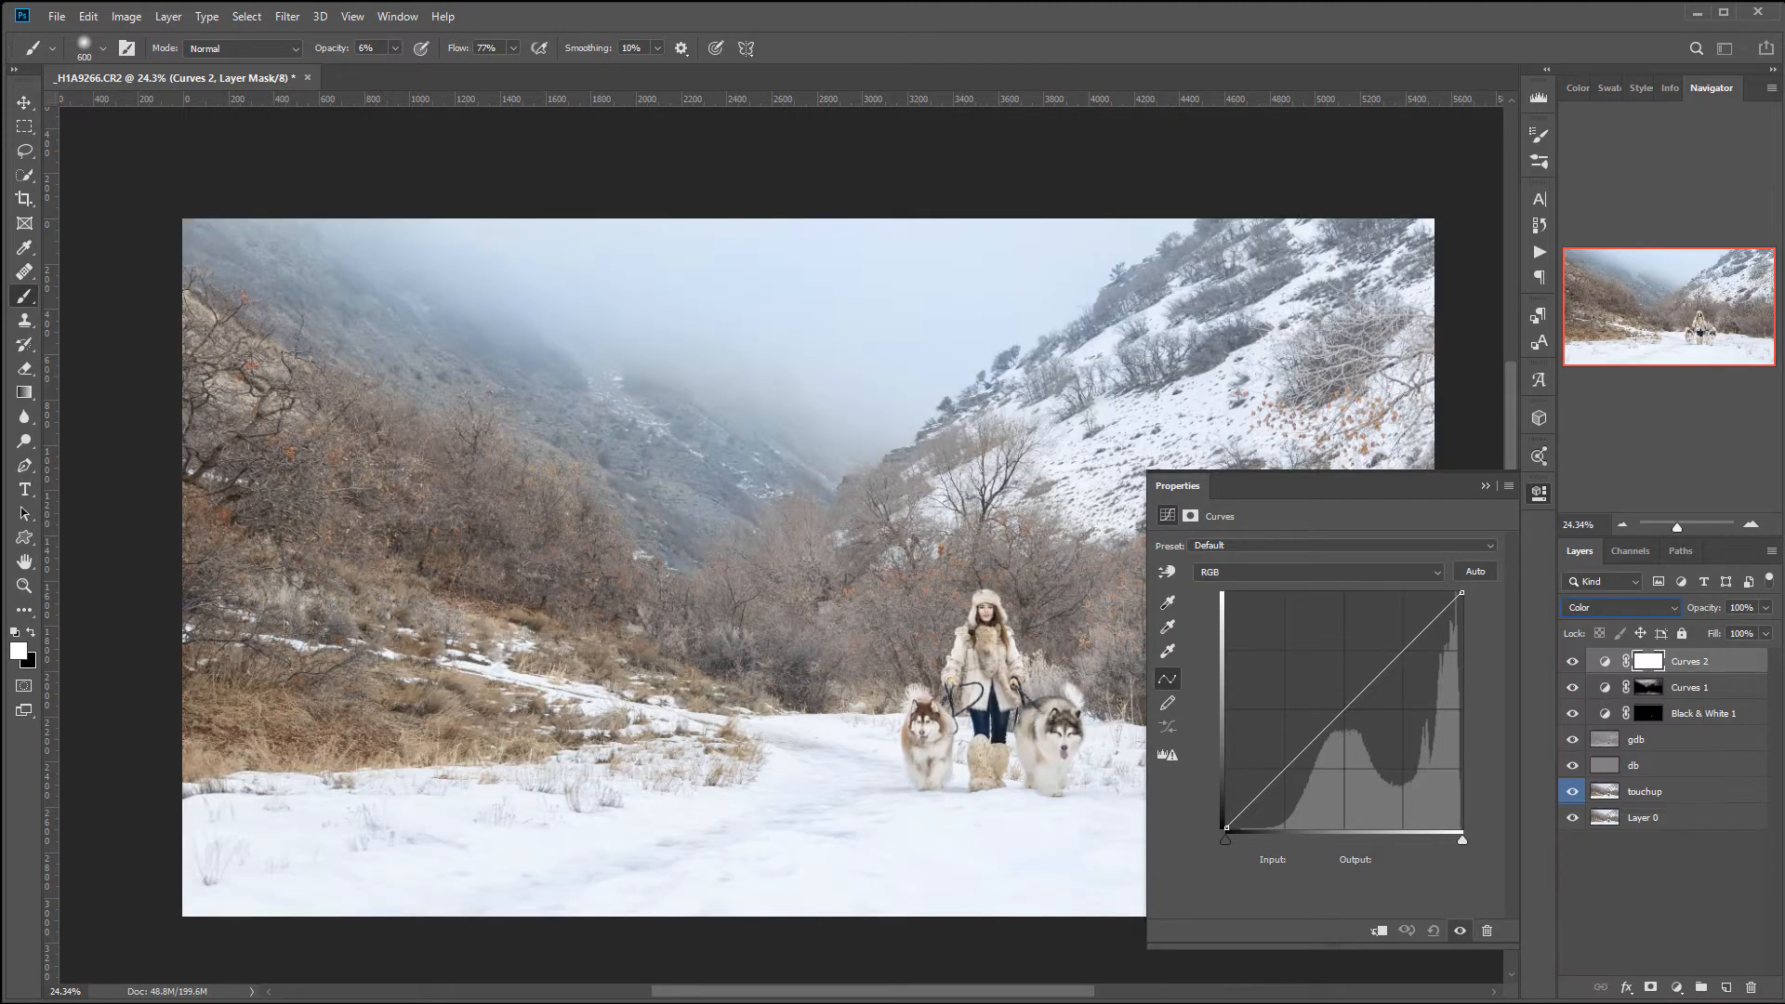
Warm the Curves 2 midtones by mapping blue input 137 to output 122 and red input 121 to output 129
click(1335, 565)
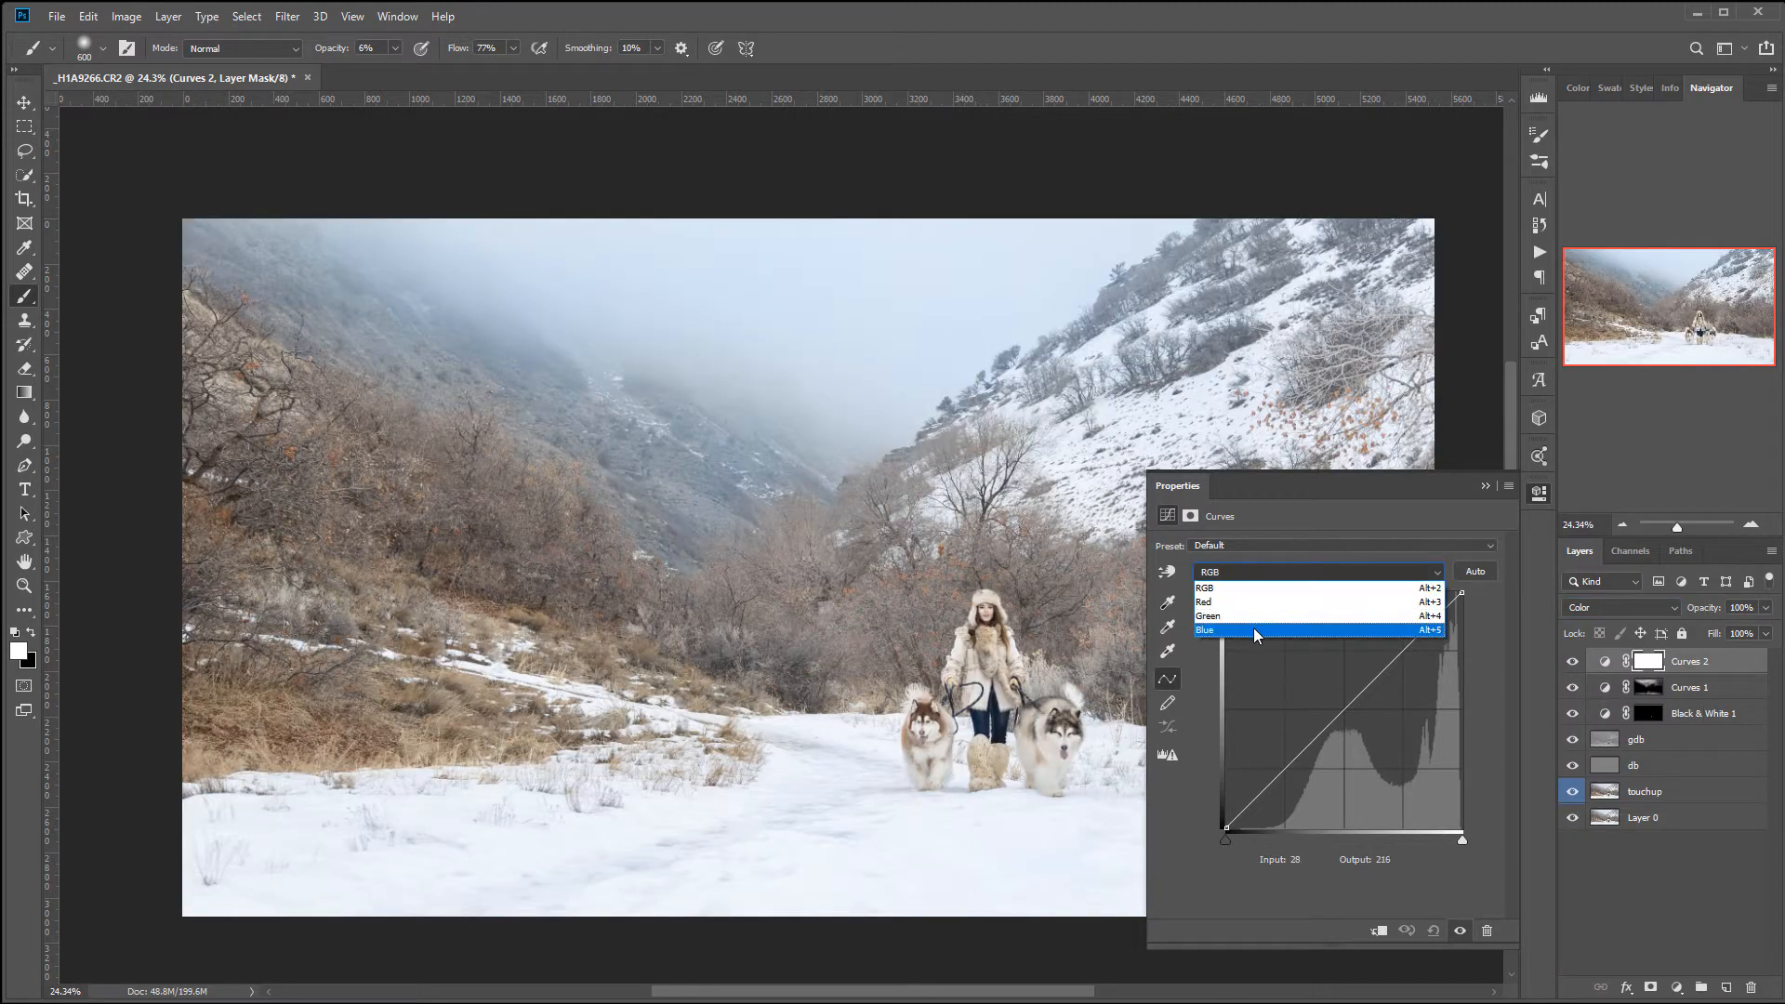
click(1253, 625)
drag(1346, 712, 1350, 714)
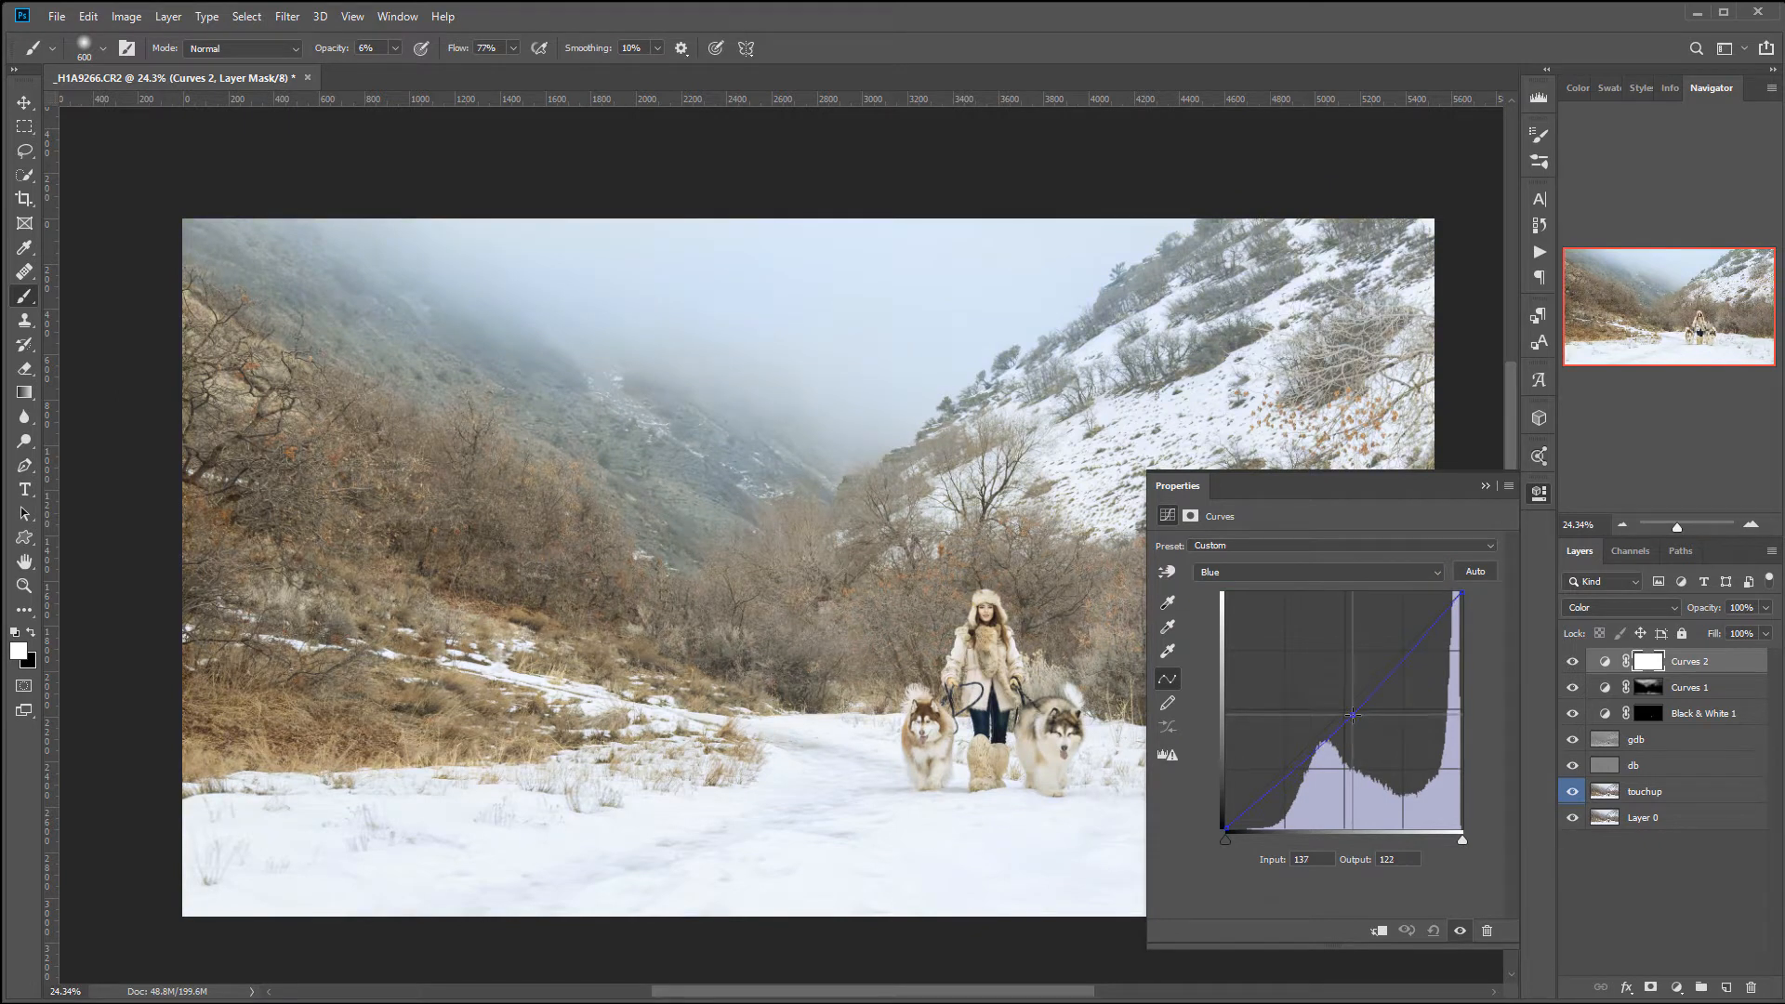
click(1313, 573)
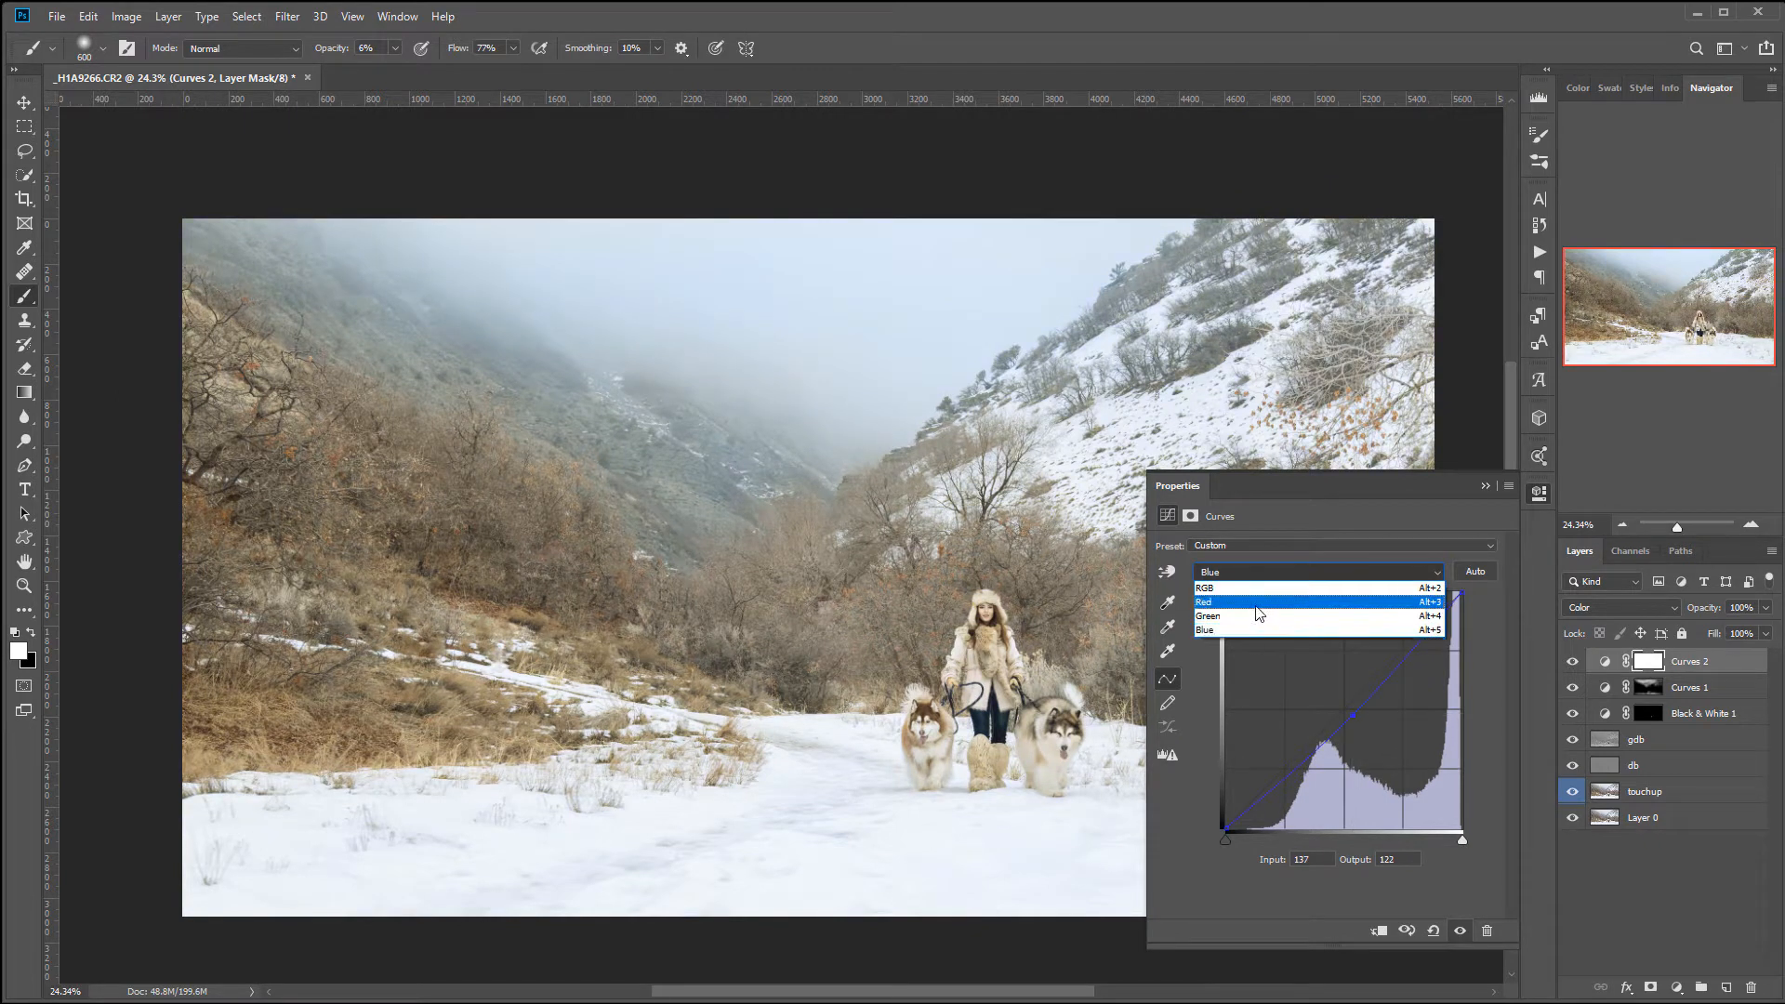
click(1261, 607)
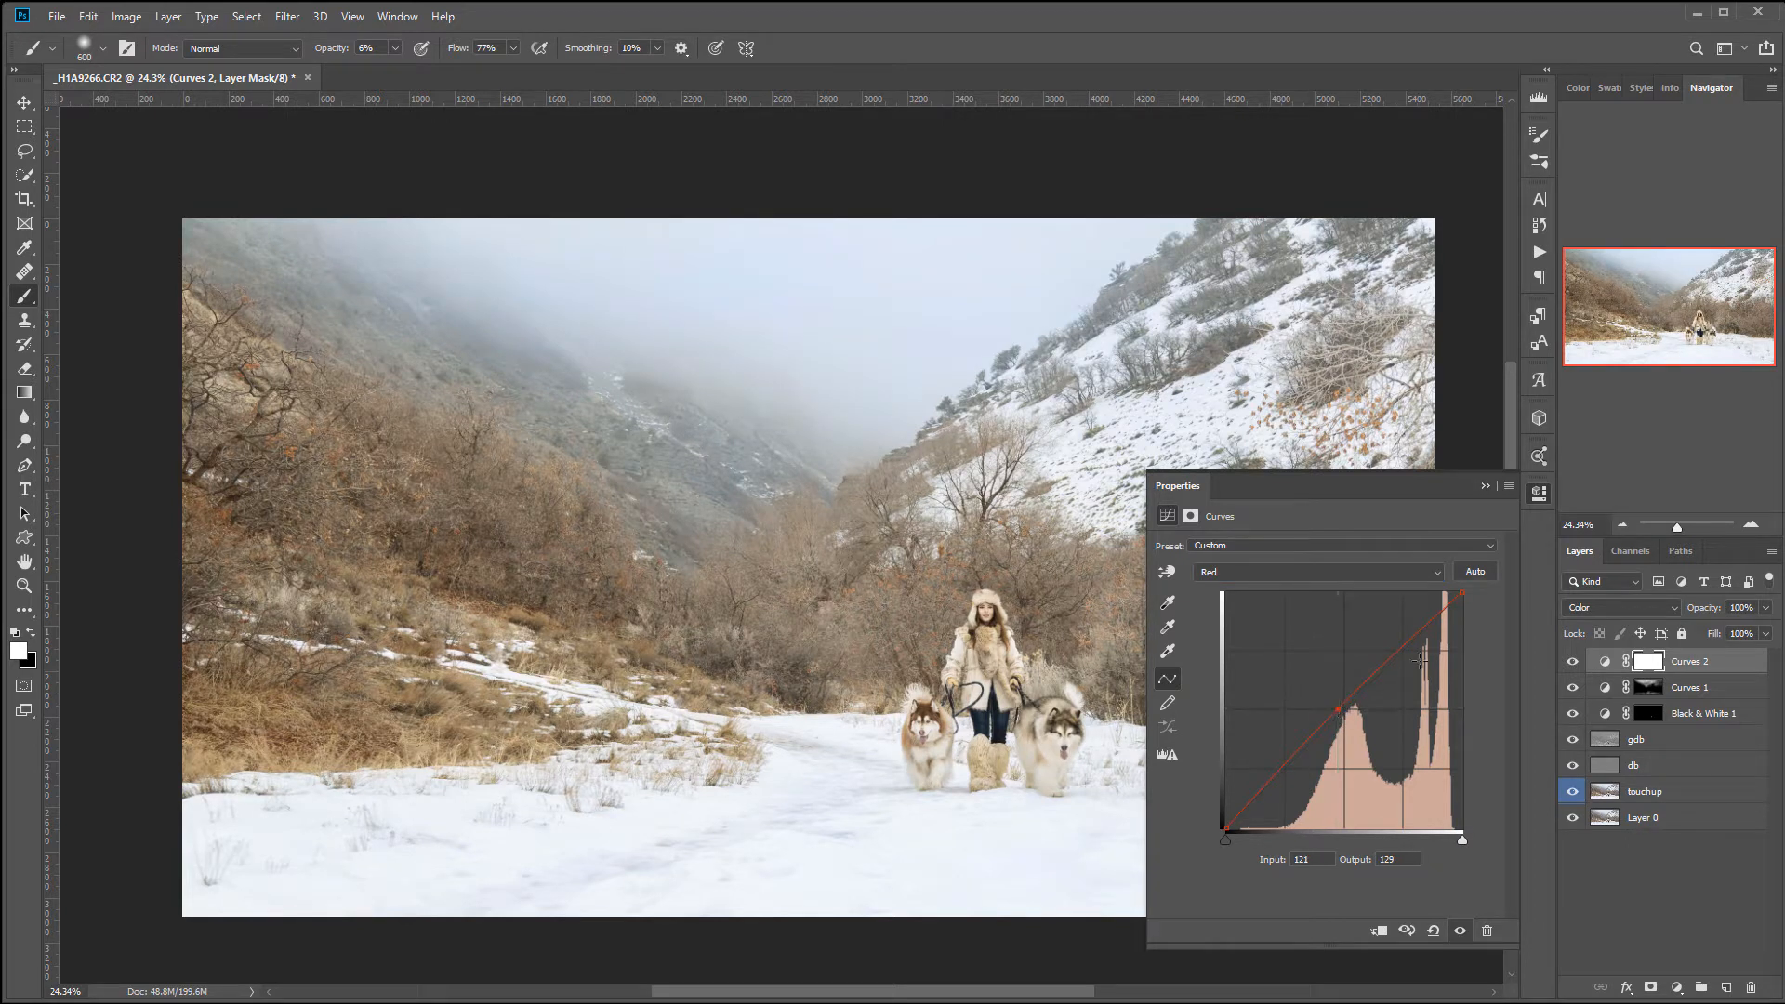
Invert the Curves 2 mask to black, paint white over the brown hillsides and bushes, and compare the photo with the layer hidden and shown
click(1545, 496)
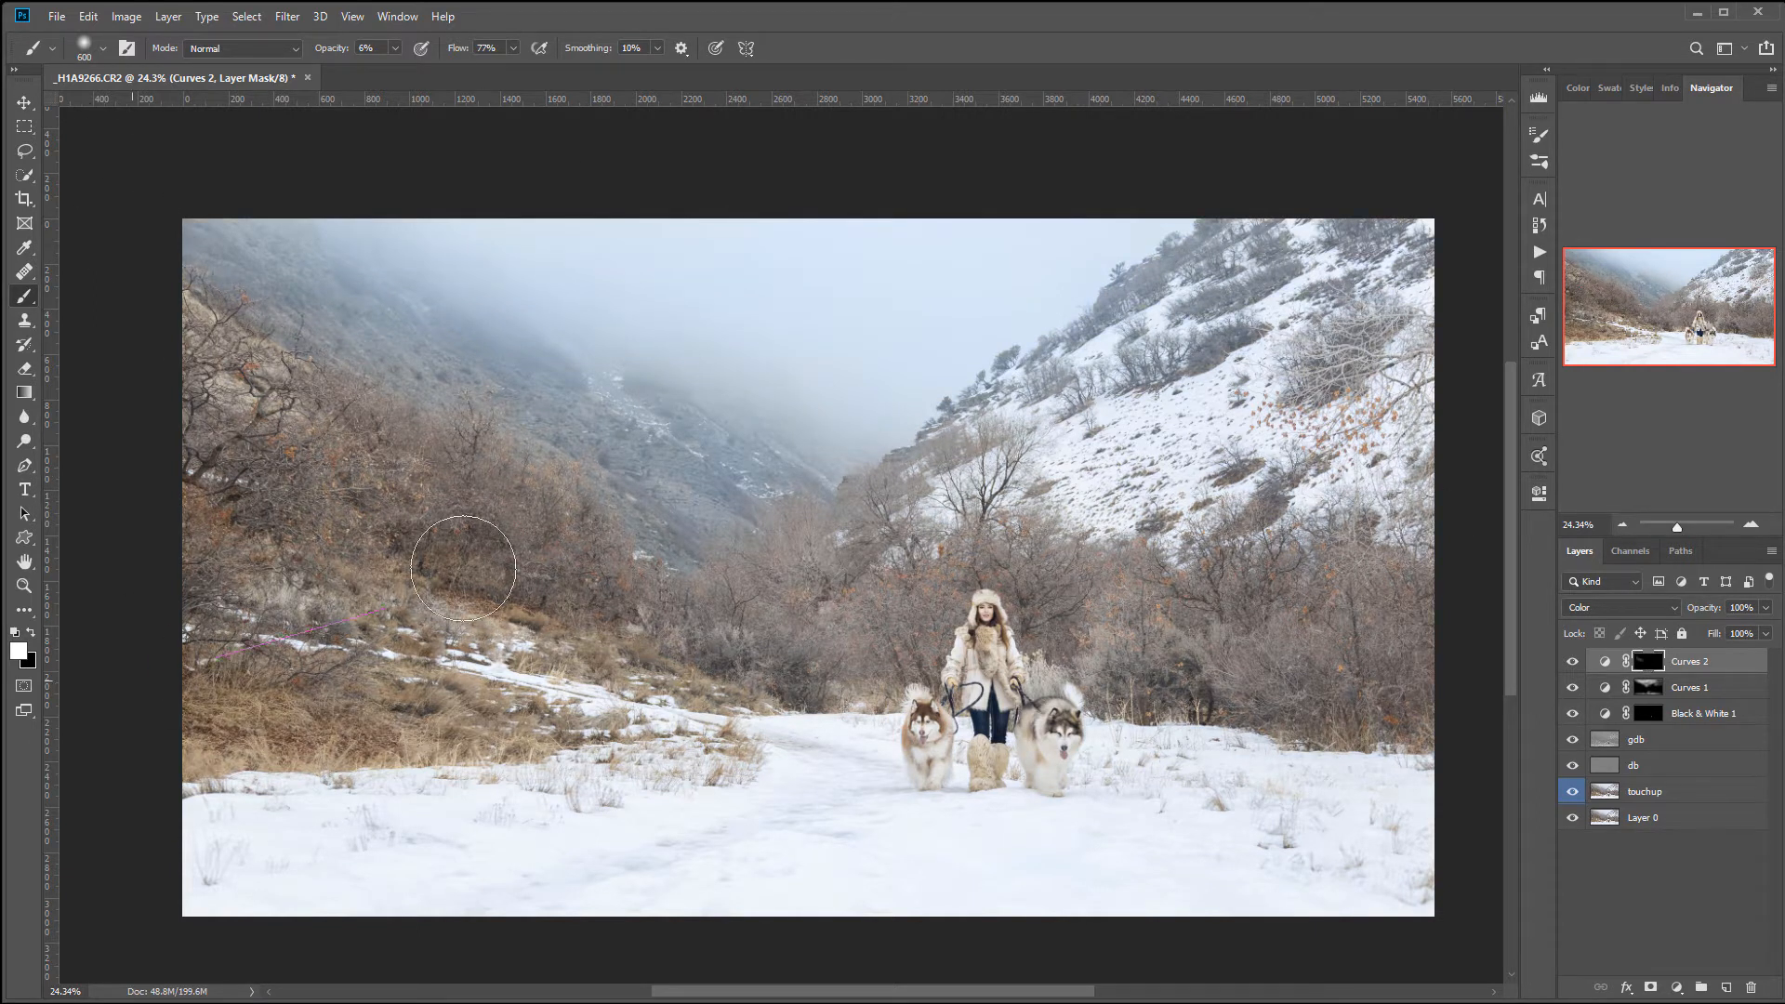
mouse_move(793, 607)
mouse_down()
mouse_move(935, 552)
mouse_move(965, 627)
mouse_move(1035, 539)
mouse_move(981, 533)
mouse_move(971, 505)
mouse_move(1289, 629)
mouse_move(1043, 622)
mouse_move(1070, 595)
mouse_move(1430, 648)
mouse_move(1118, 610)
mouse_move(998, 665)
mouse_move(969, 722)
mouse_move(934, 711)
mouse_move(869, 562)
mouse_move(793, 631)
mouse_move(842, 622)
mouse_move(691, 615)
mouse_move(890, 576)
mouse_up()
mouse_move(1296, 409)
mouse_down()
mouse_move(1208, 662)
mouse_move(609, 622)
mouse_move(251, 362)
mouse_move(183, 358)
mouse_up()
click(1573, 662)
click(1574, 662)
click(1578, 663)
Add a Selective Color adjustment layer above the Curves 2 layer
click(1680, 989)
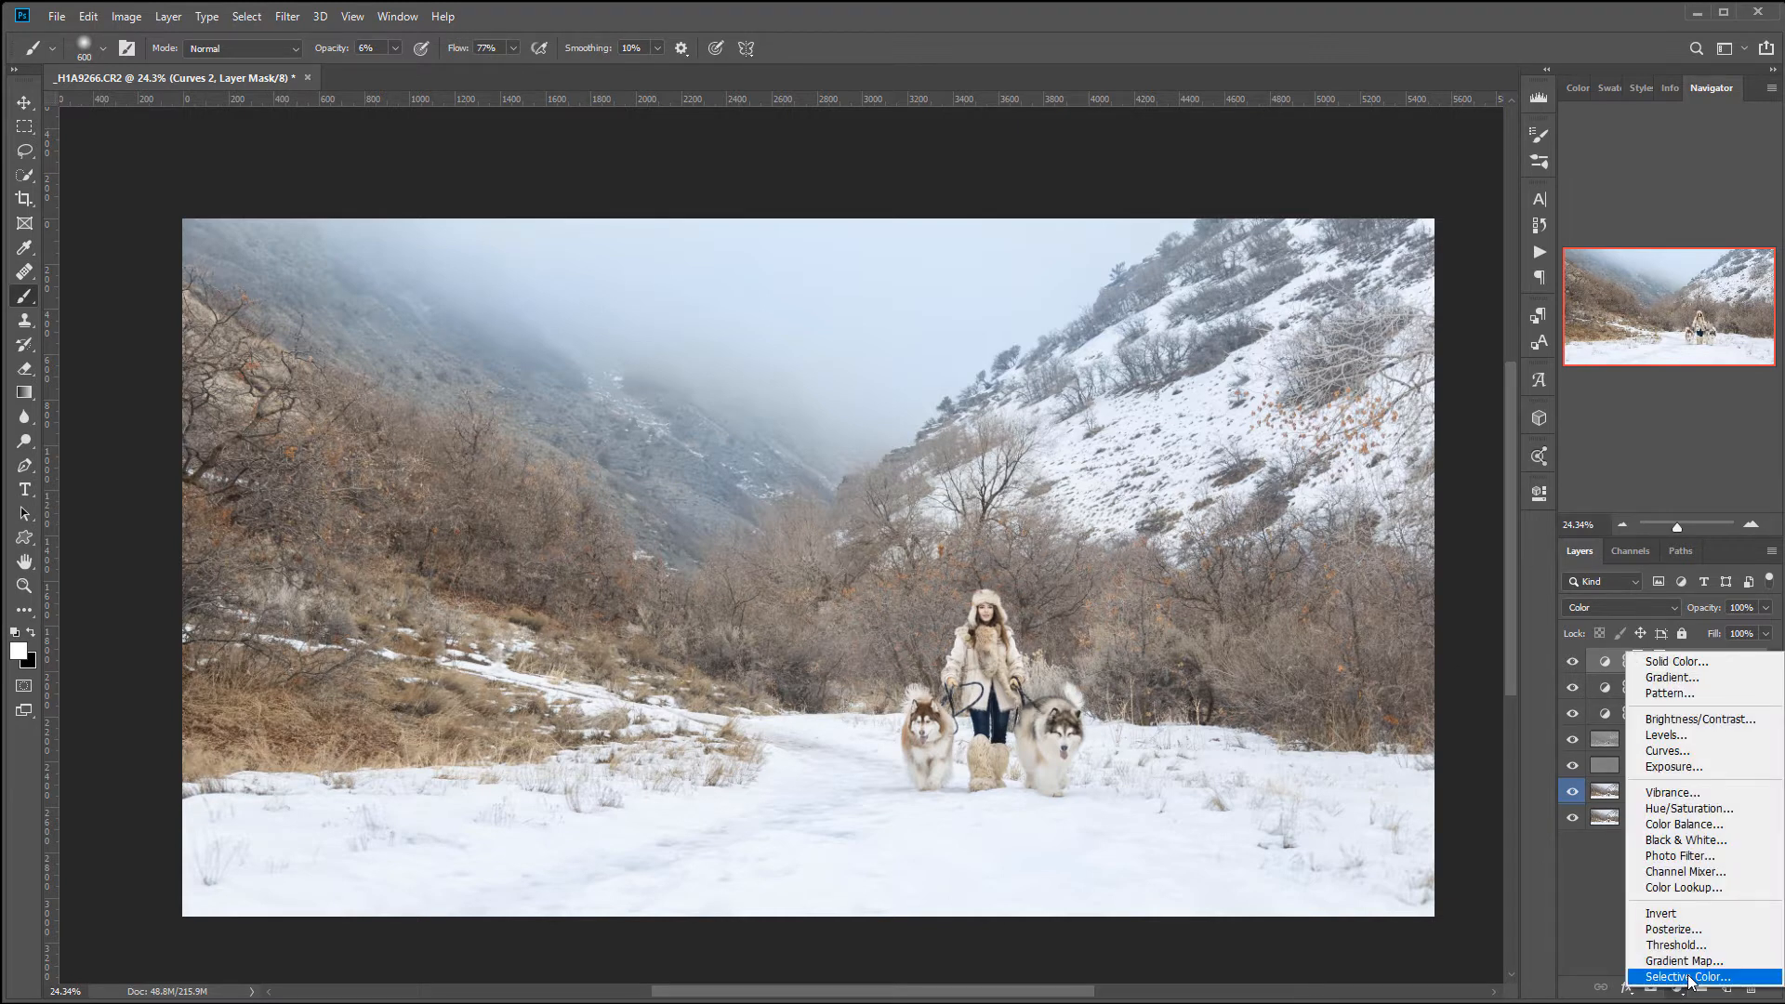
click(1690, 977)
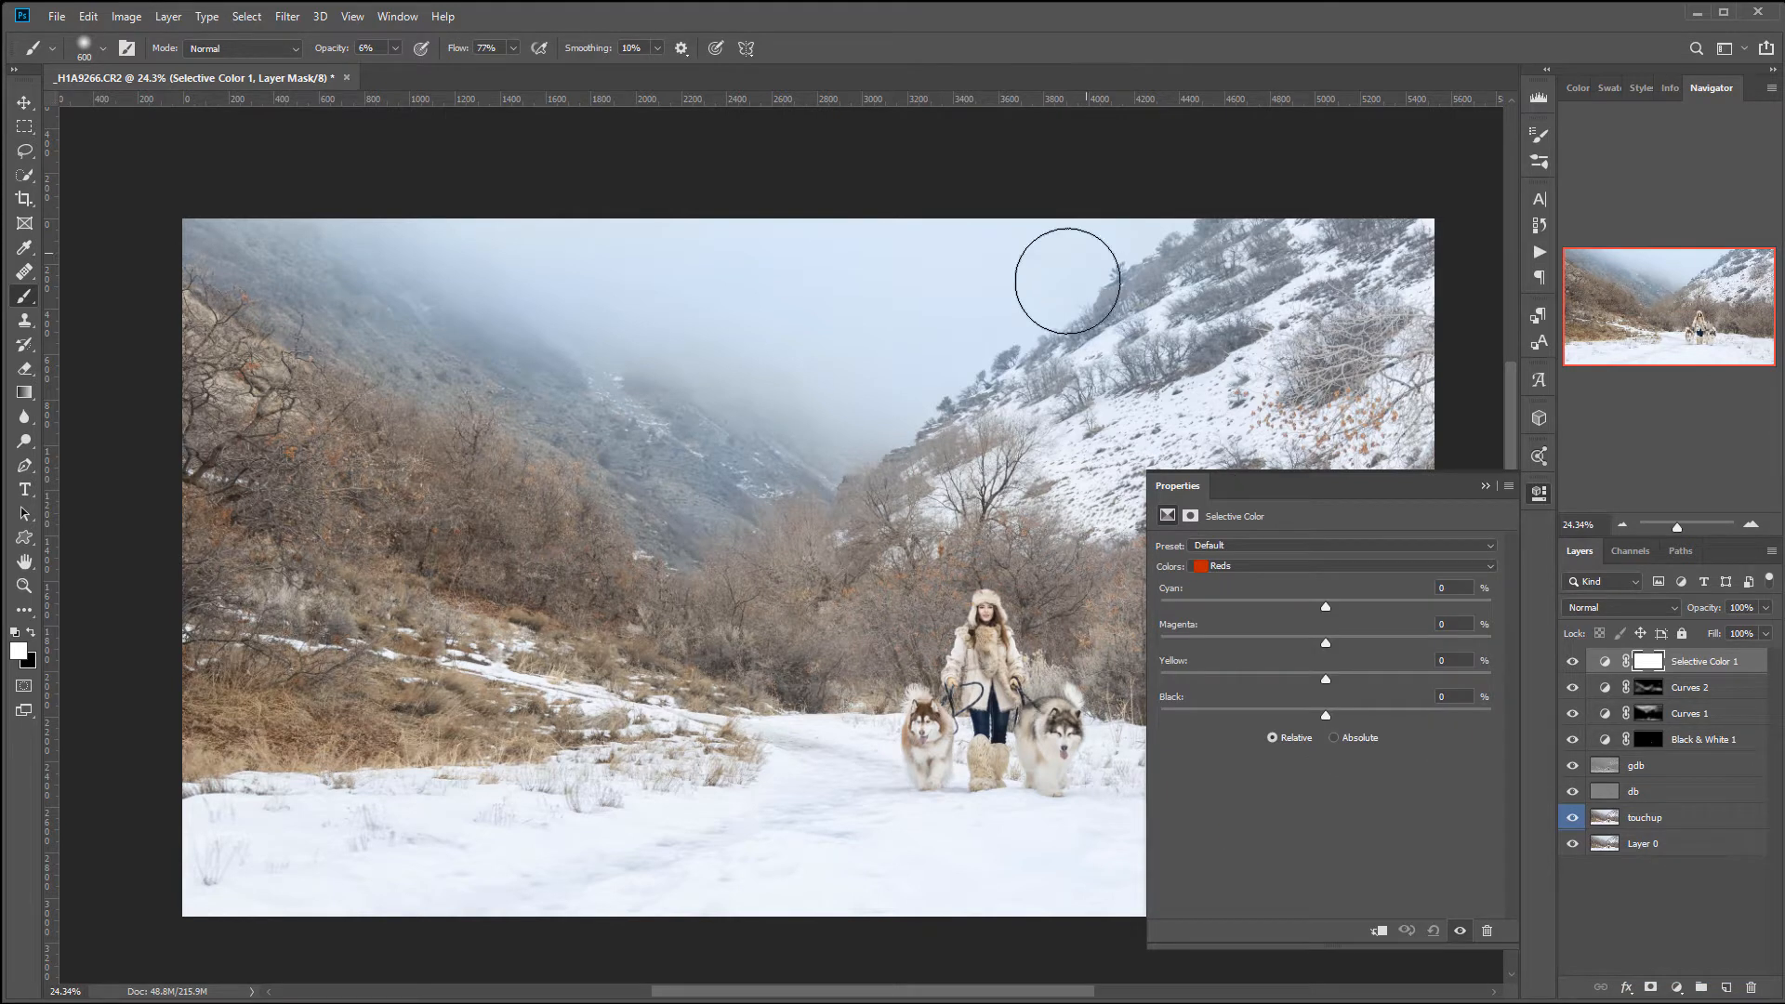
mouse_move(900, 459)
mouse_down()
mouse_move(959, 464)
mouse_move(911, 474)
mouse_up()
scroll(911, 474, down, 1)
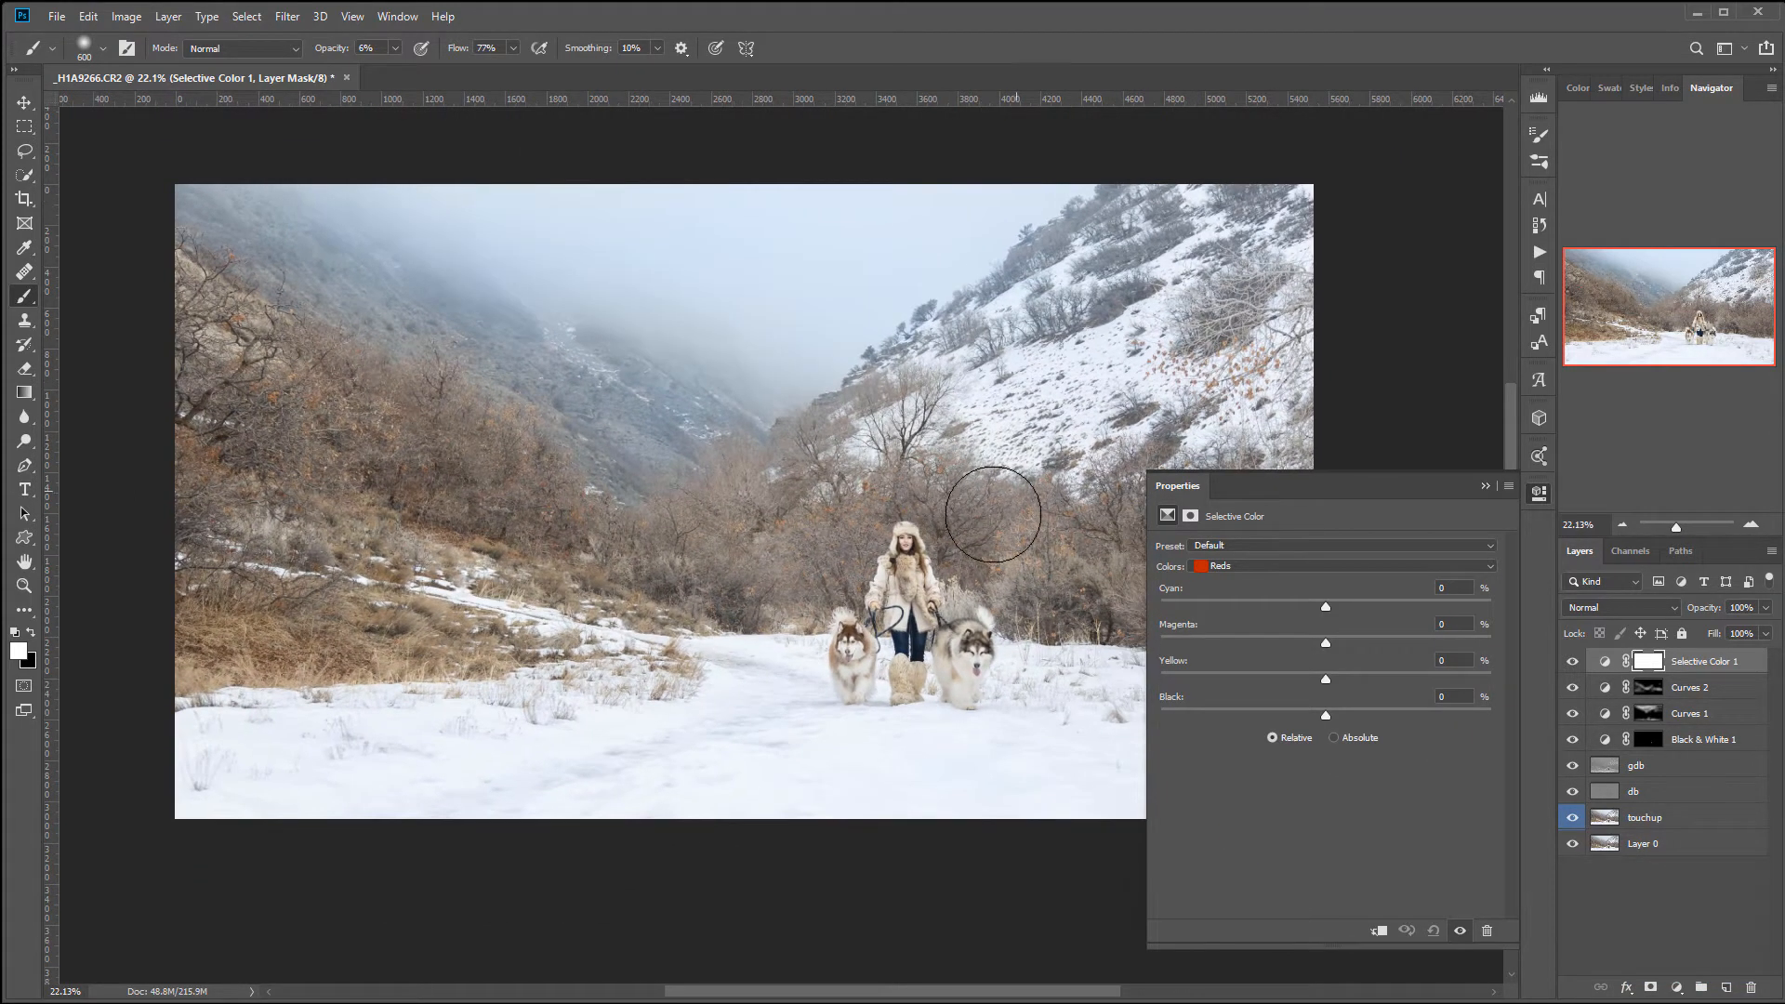
Shift the Reds in the Selective Color layer by reducing cyan and slightly raising magenta, yellow and black
click(1330, 567)
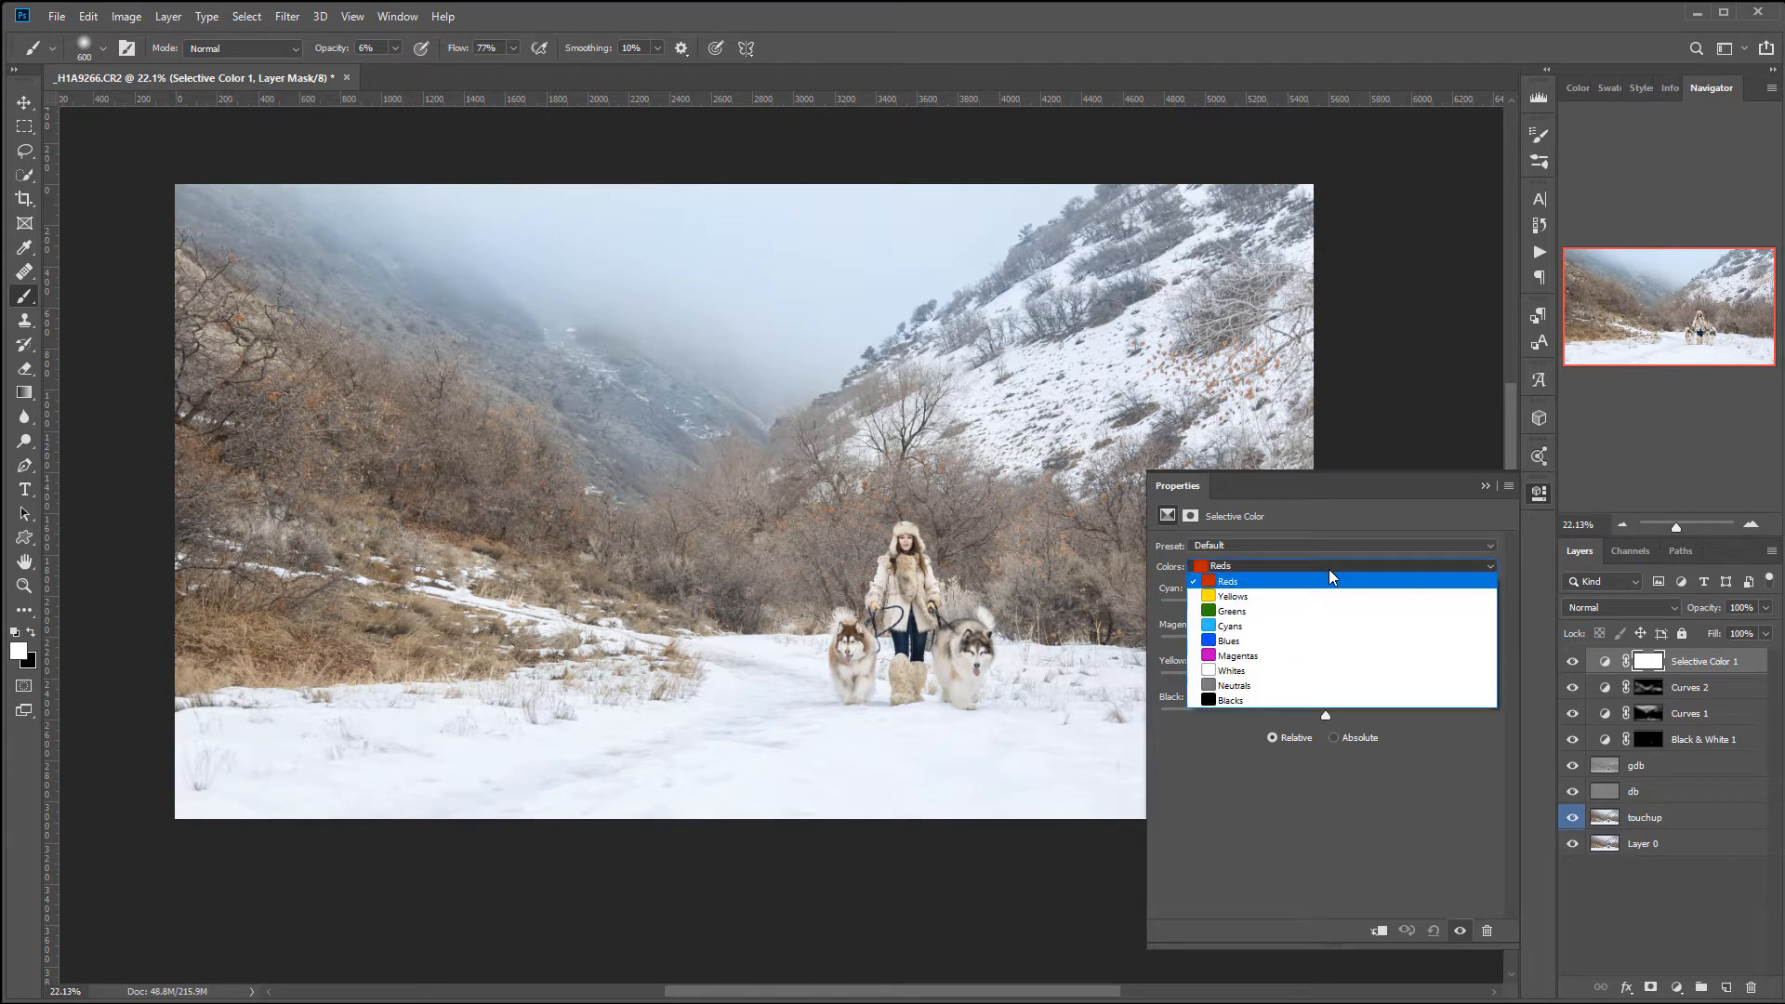
click(1330, 569)
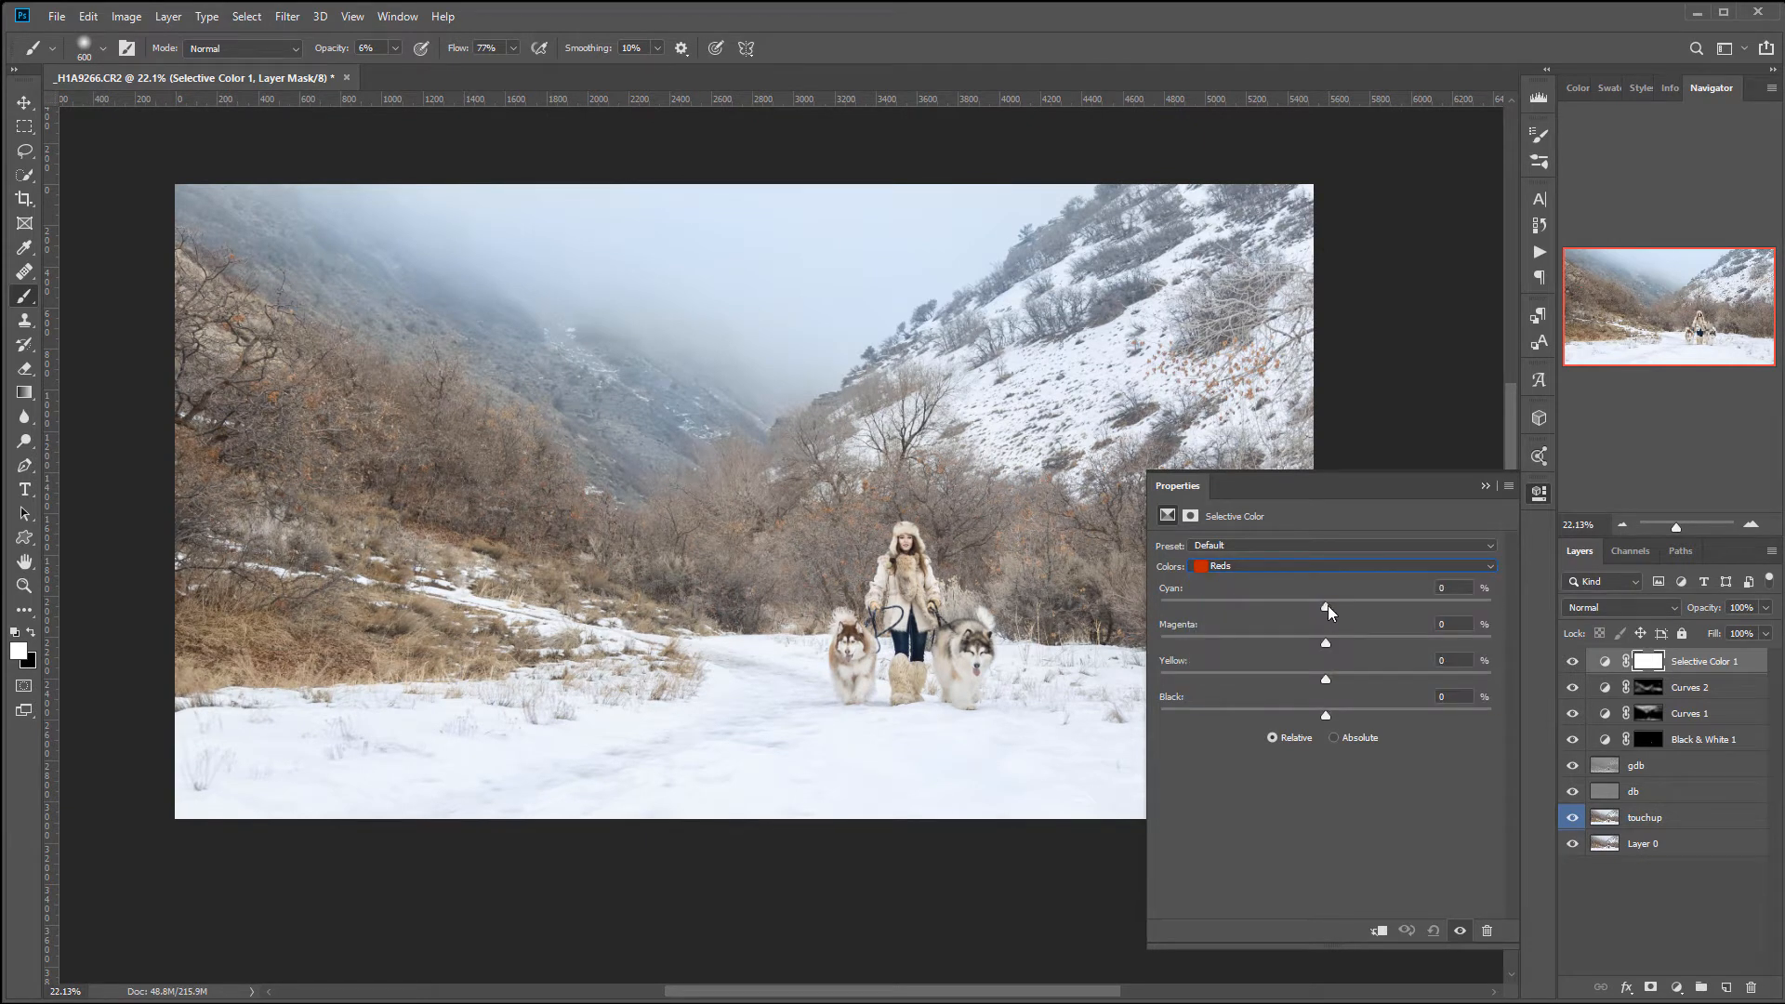
drag(1326, 607, 1224, 612)
drag(1287, 607, 1166, 612)
mouse_move(1287, 612)
mouse_down()
mouse_move(1150, 606)
mouse_move(1285, 612)
mouse_up()
drag(1417, 648, 1344, 653)
drag(1419, 680, 1336, 686)
drag(1326, 715, 1215, 718)
drag(1351, 714, 1343, 716)
Adjust the Cyans in Selective Color with cyan at about +31%, magenta at about +7%, and a slightly raised black
click(1269, 566)
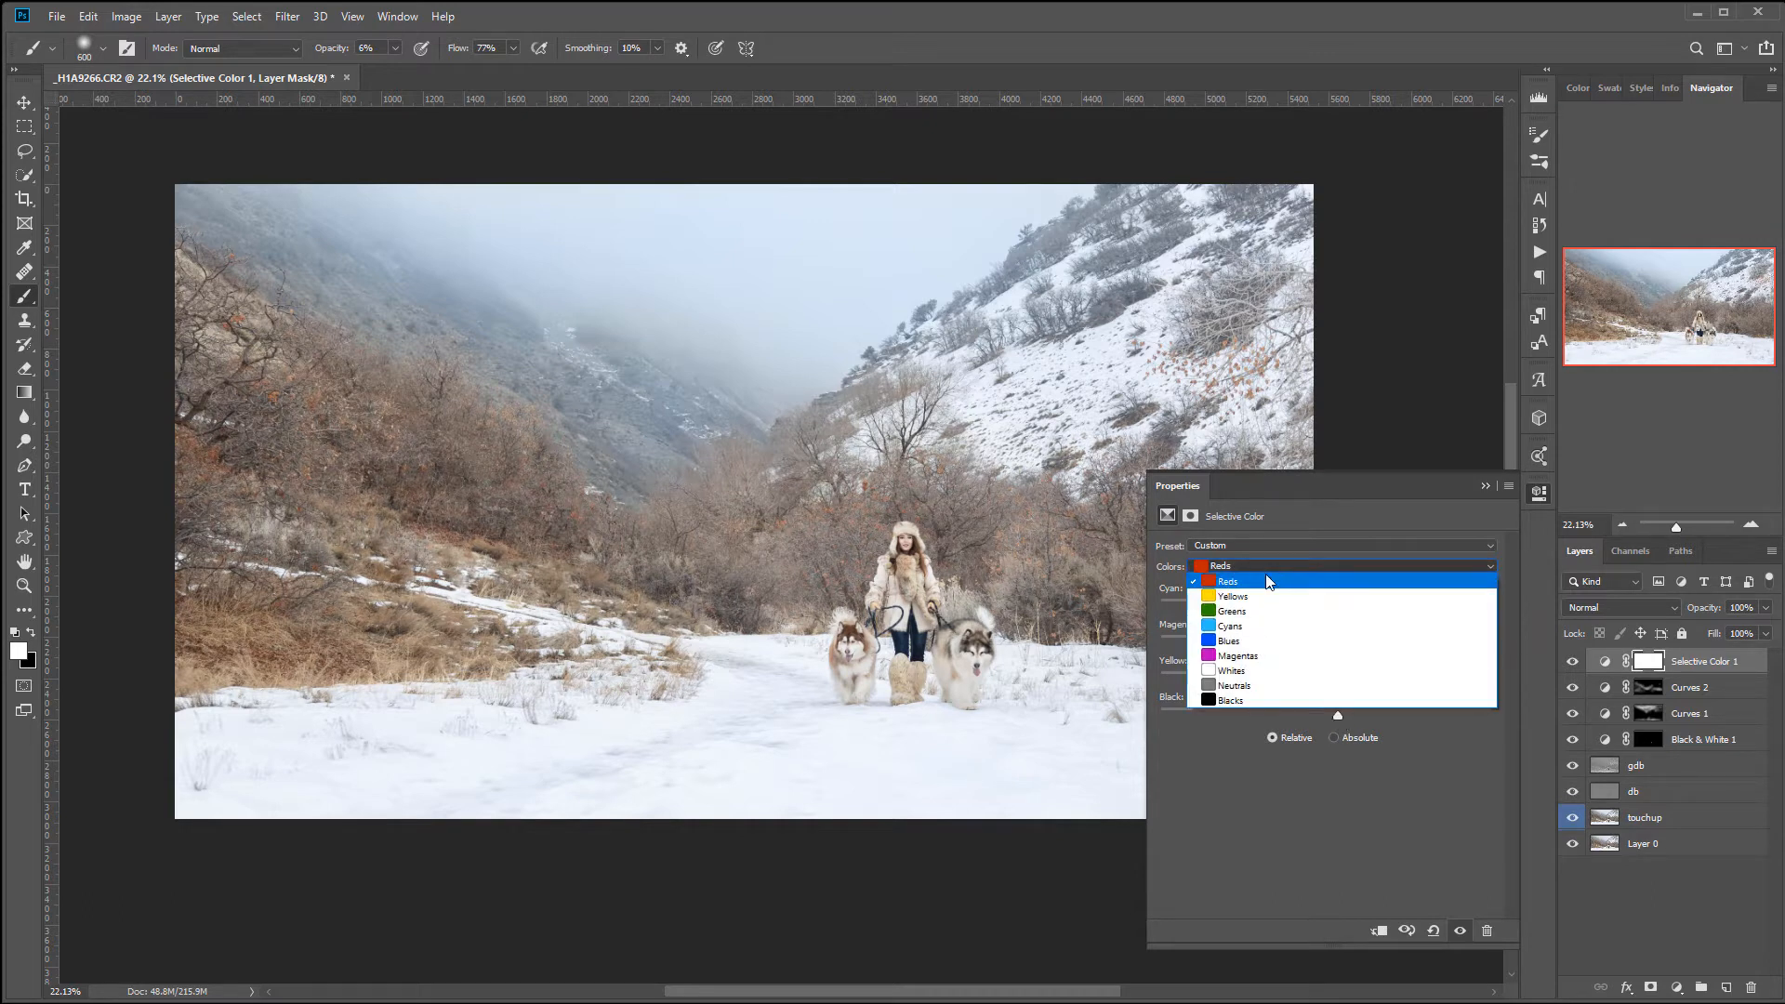
click(1265, 625)
drag(1326, 607, 1281, 648)
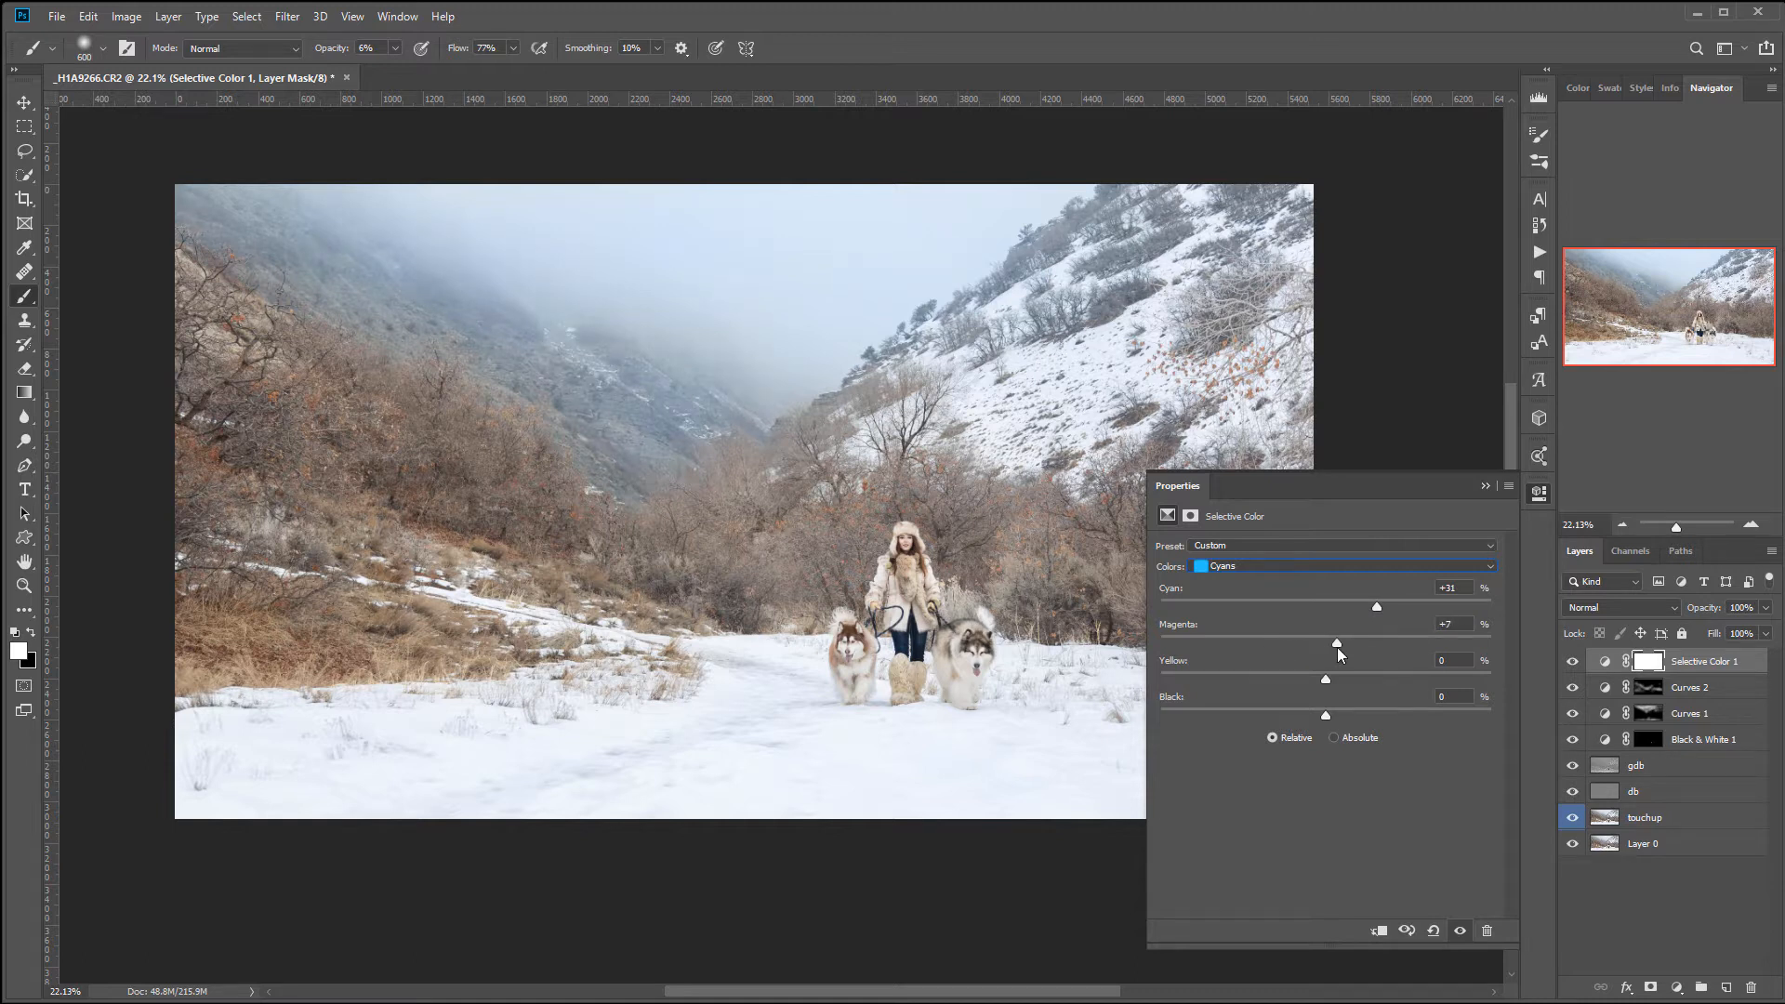
drag(1324, 678, 1367, 716)
Tune the Blues in Selective Color, adjusting cyan and magenta and raising black slightly
click(1264, 563)
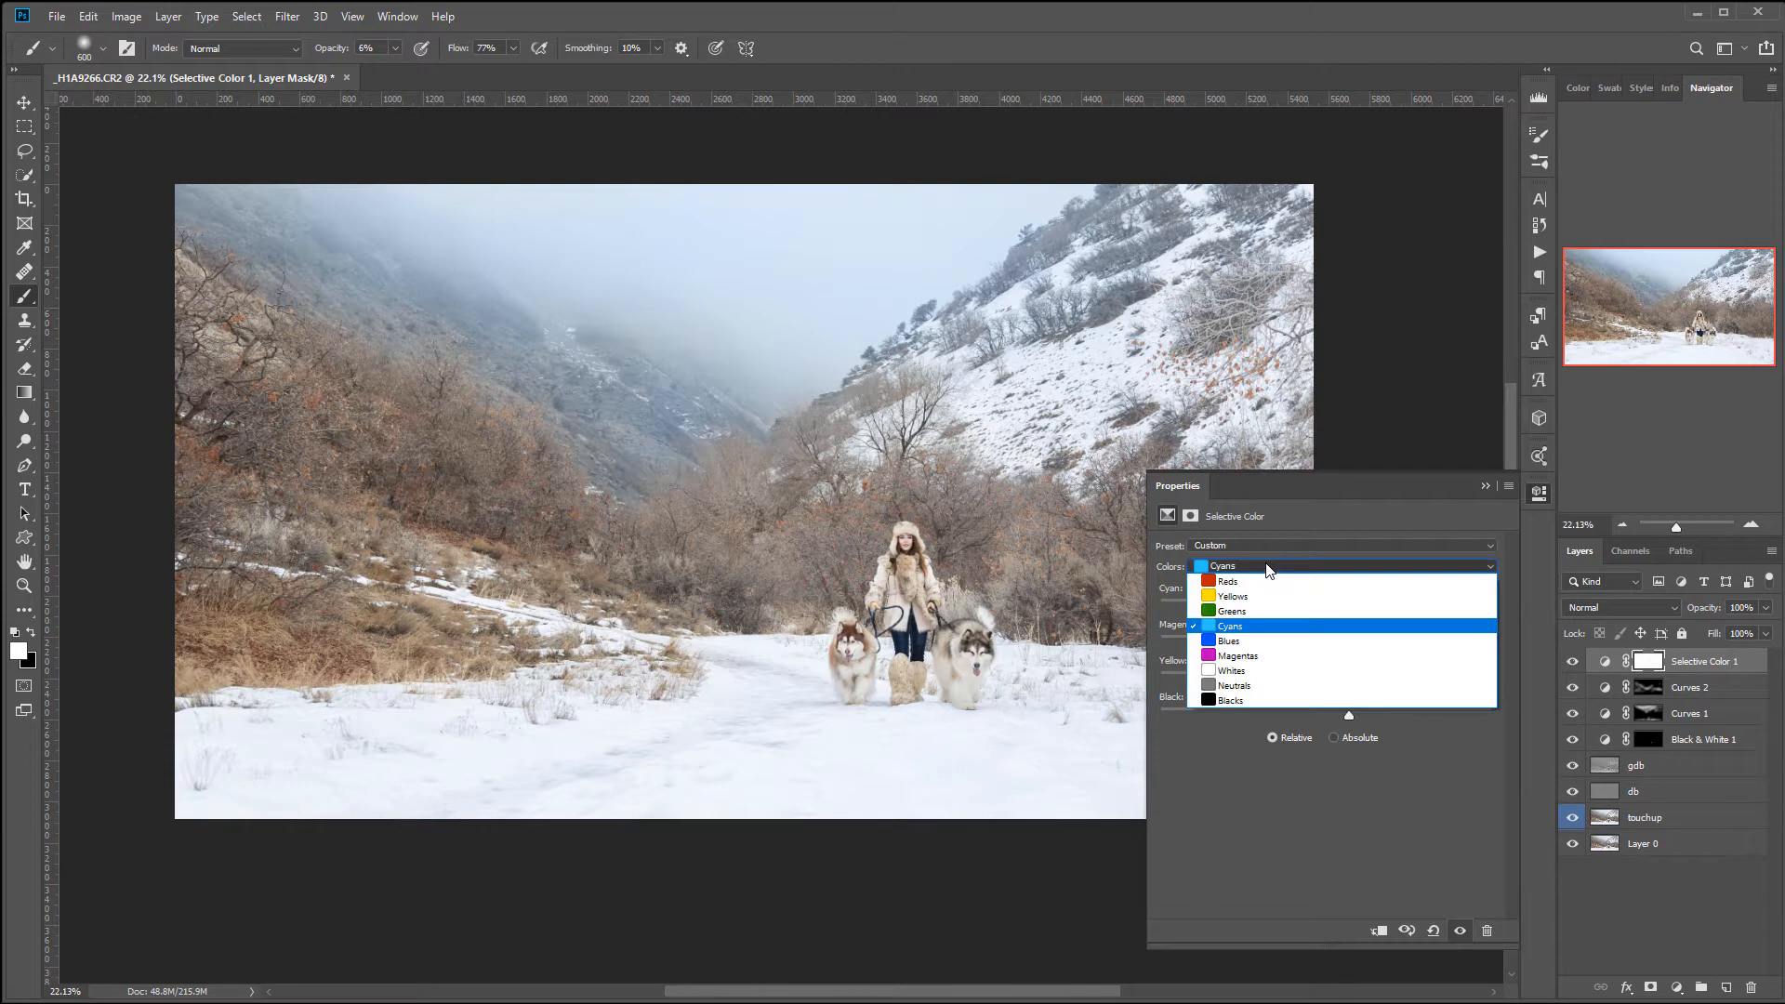
click(1242, 640)
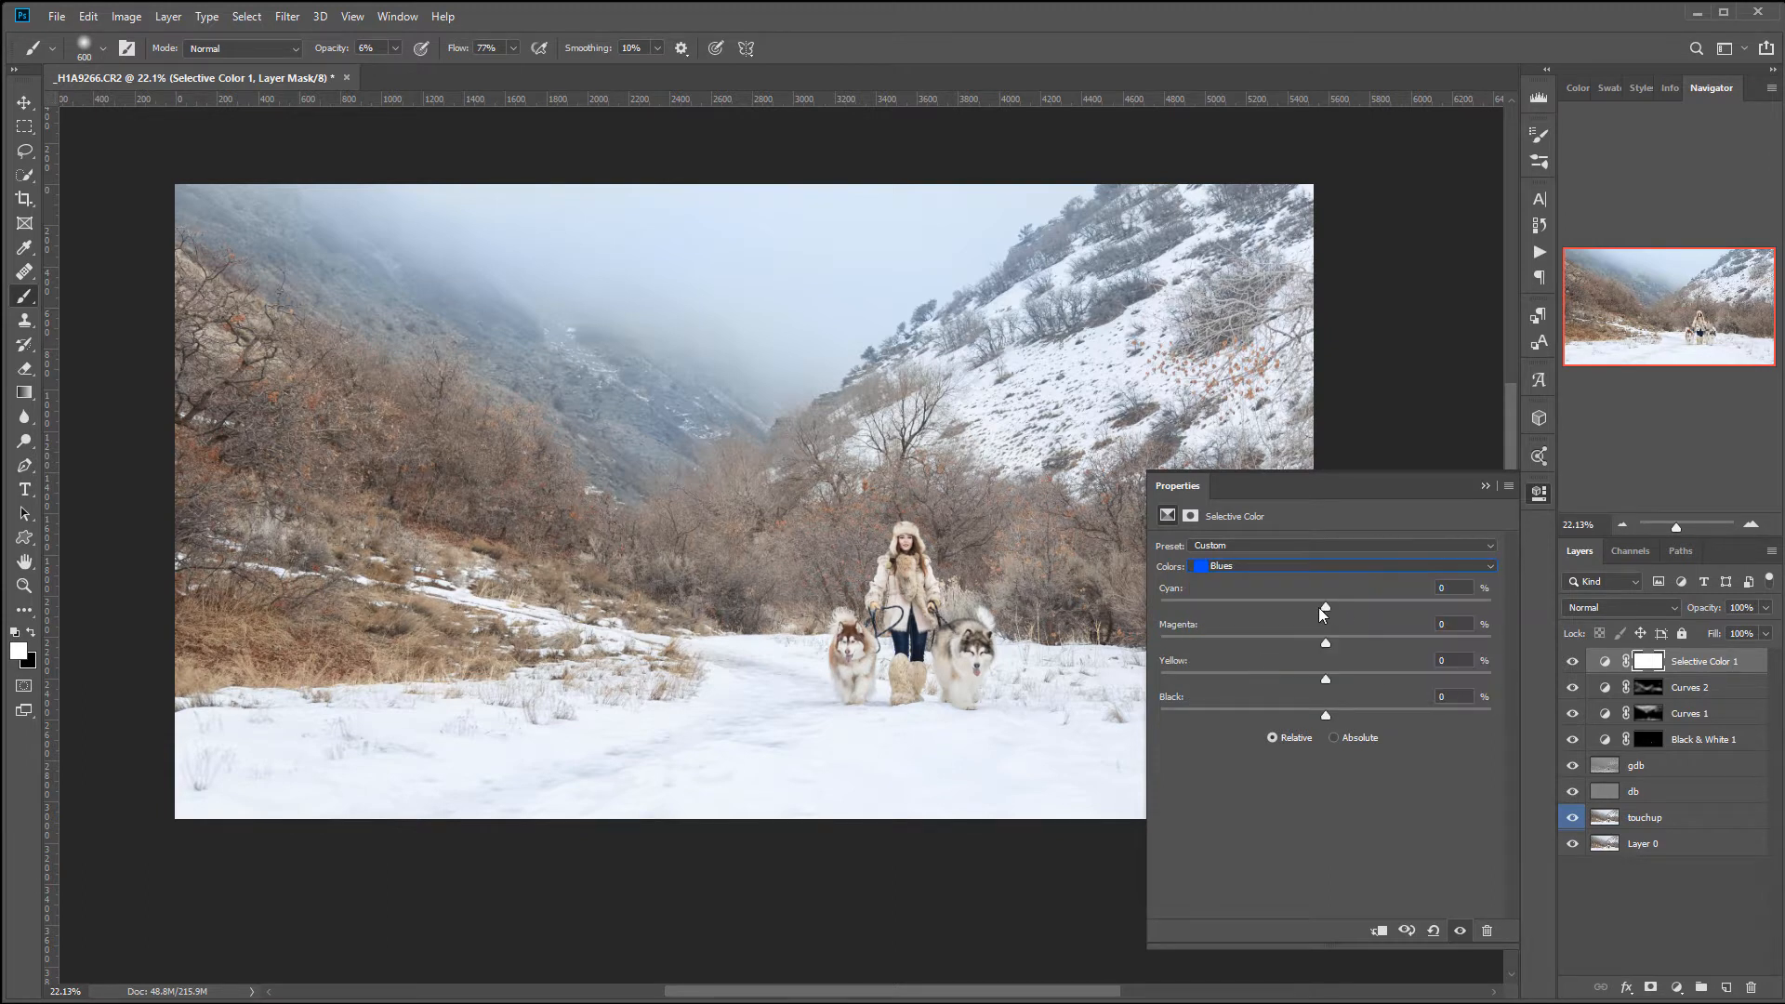
drag(1325, 604, 1276, 605)
drag(1328, 641, 1263, 717)
drag(1394, 716, 1491, 718)
drag(1346, 716, 1345, 716)
click(1274, 545)
click(1322, 590)
Fine-tune the cyan and magenta amounts of the Whites in Selective Color
click(1305, 567)
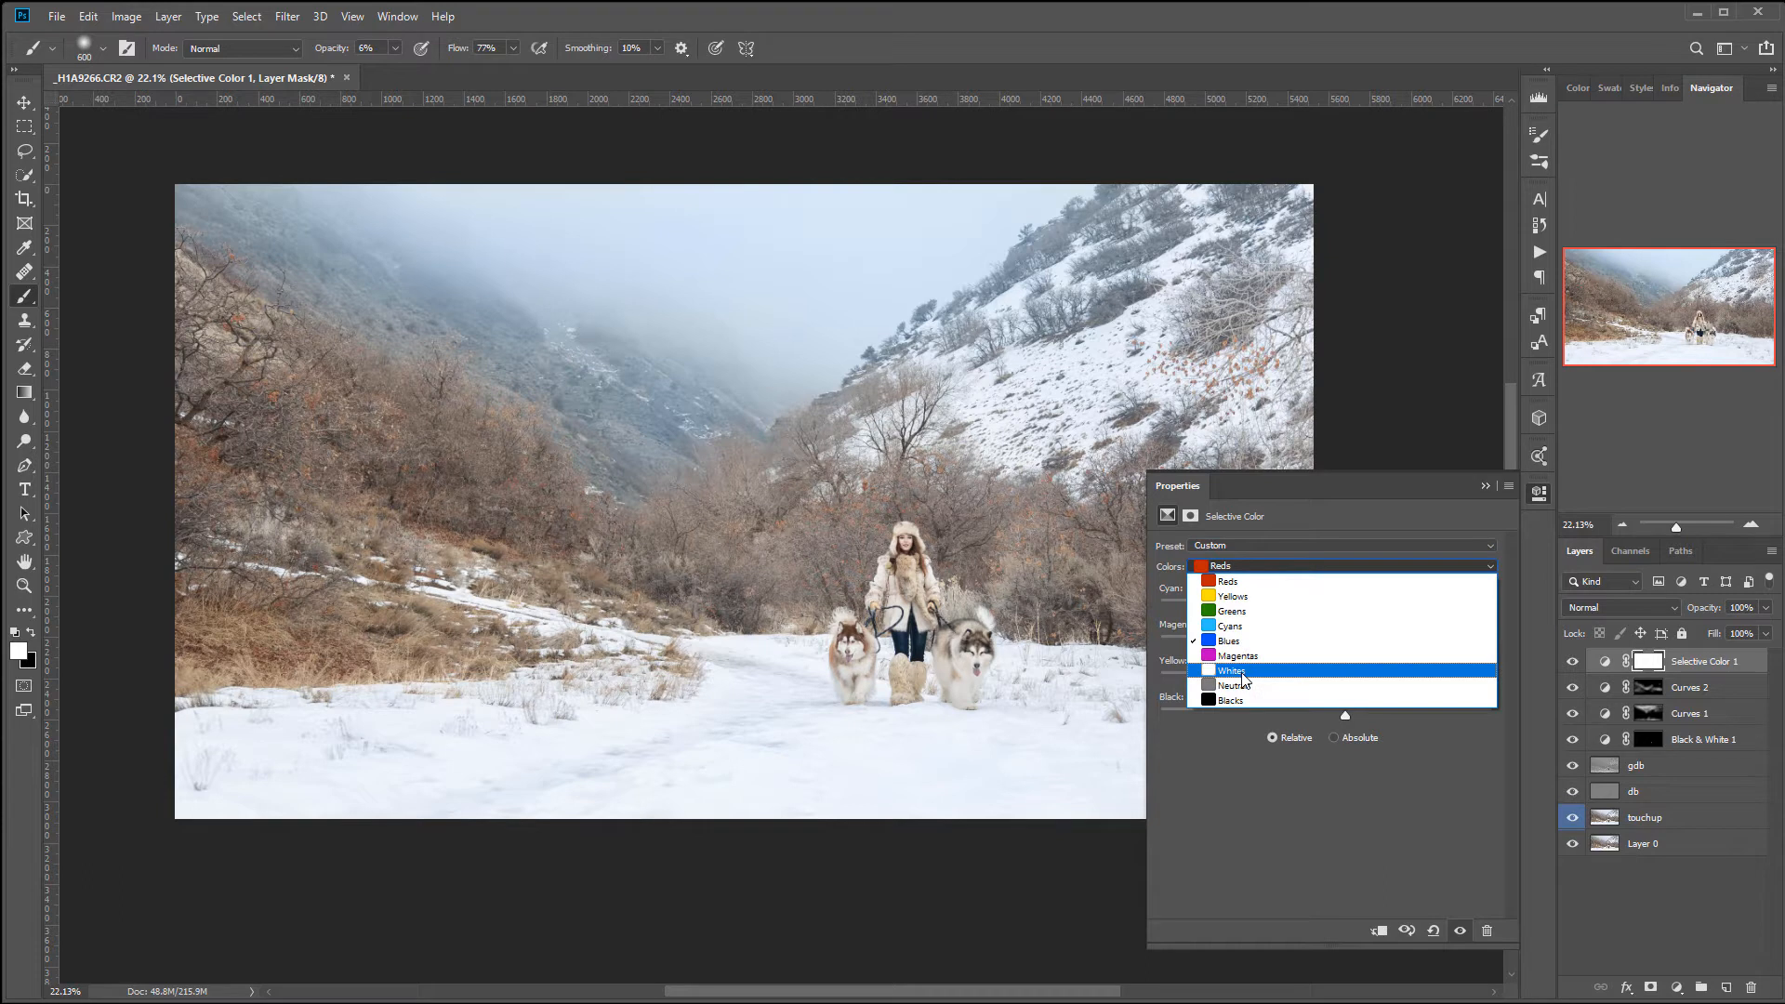
click(1242, 674)
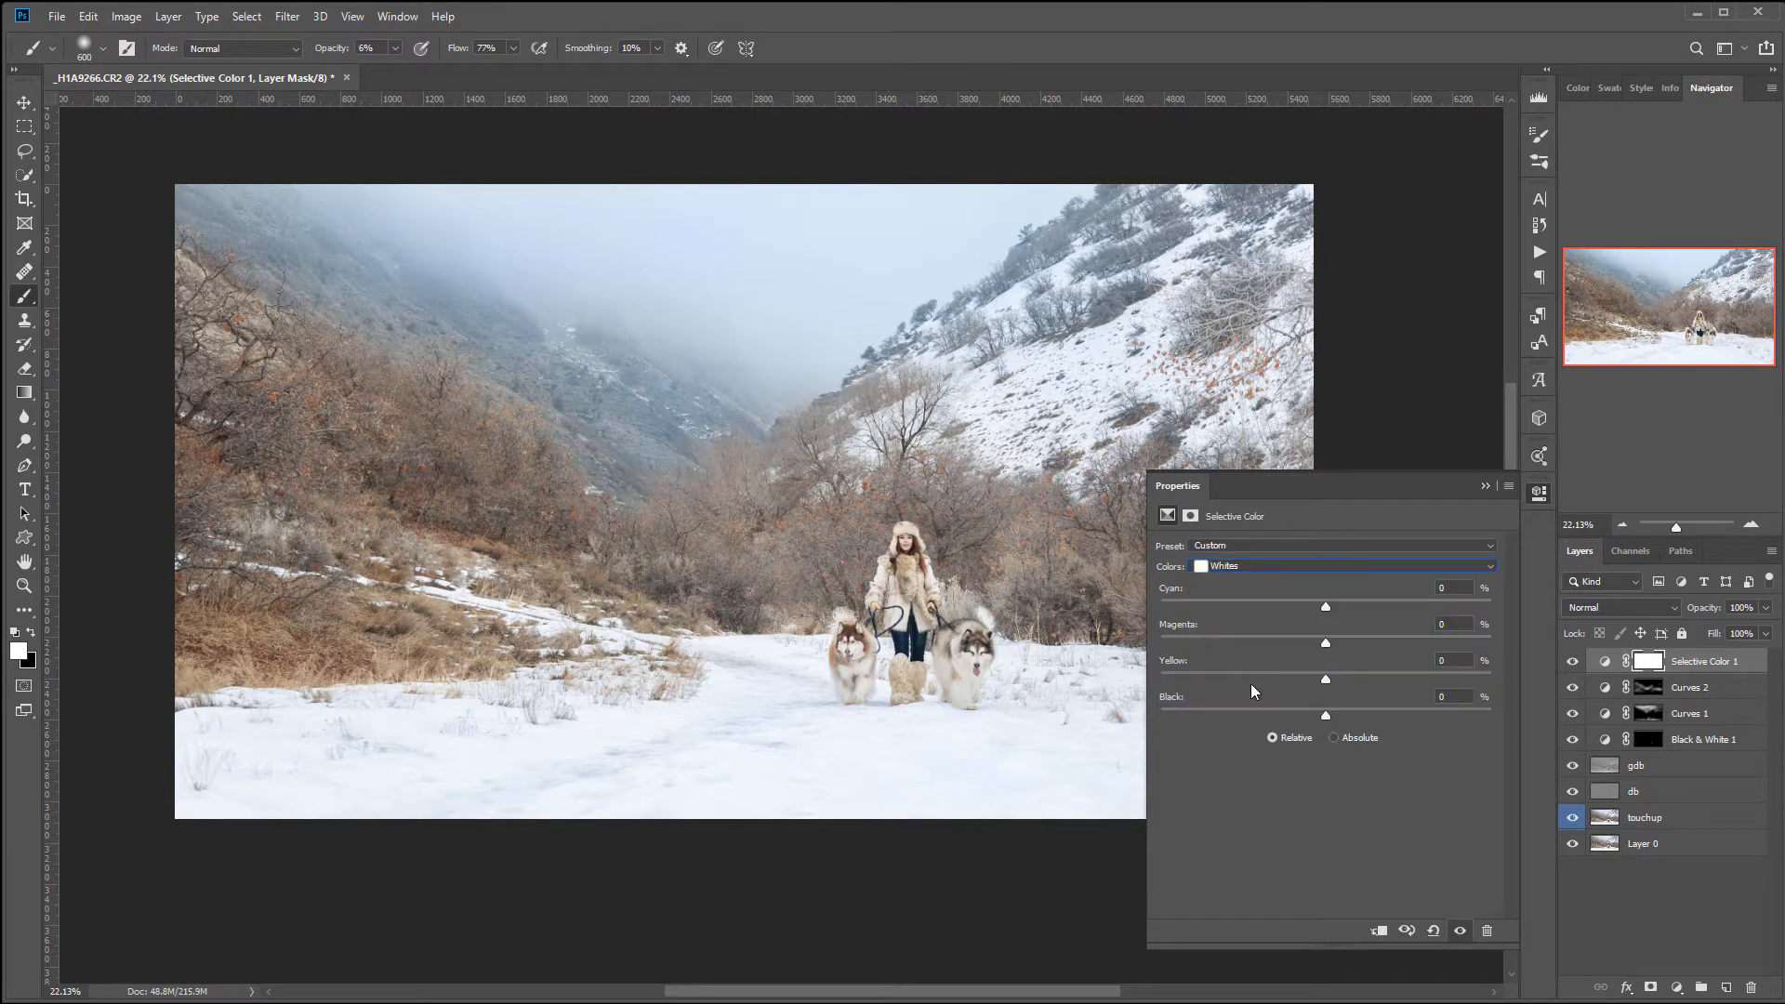
mouse_move(1326, 716)
mouse_down()
mouse_move(1421, 718)
mouse_move(1326, 717)
mouse_up()
mouse_move(1327, 610)
mouse_down()
mouse_move(1386, 607)
mouse_move(1319, 610)
mouse_move(1309, 647)
mouse_move(1358, 679)
mouse_move(1313, 639)
mouse_up()
Fine-tune the Neutrals in Selective Color, adjusting cyan, magenta and yellow and reducing black slightly
click(1247, 565)
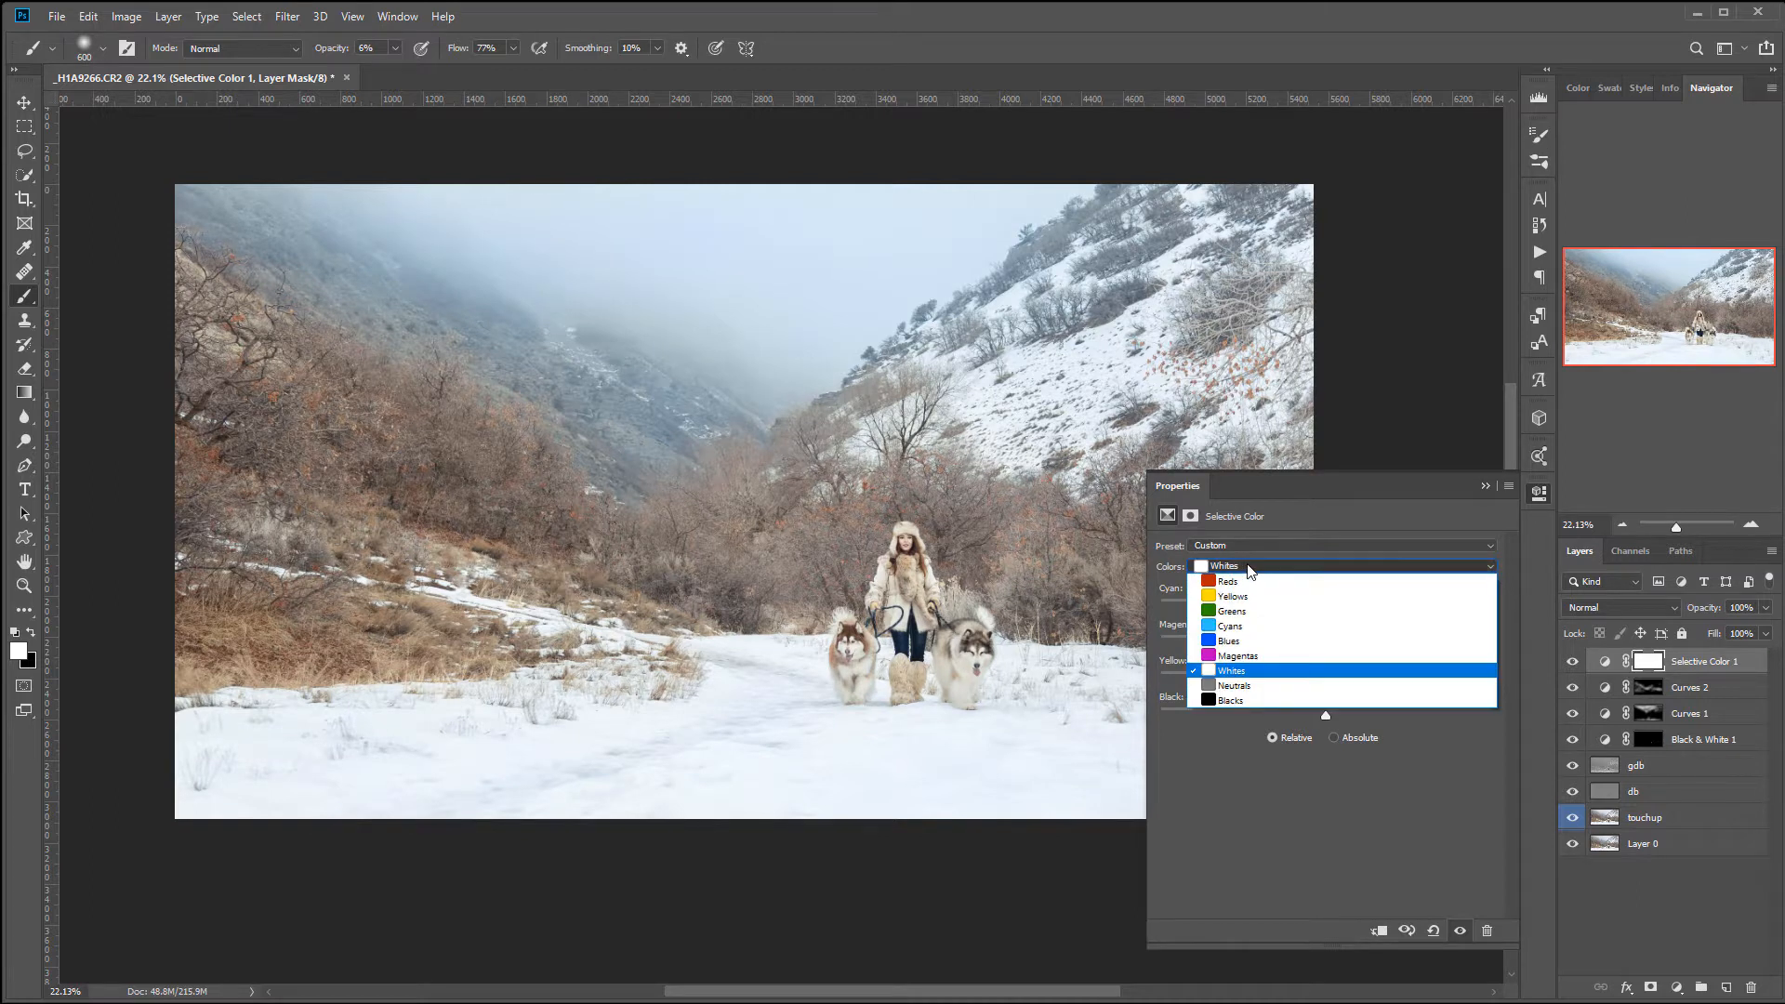
click(1249, 686)
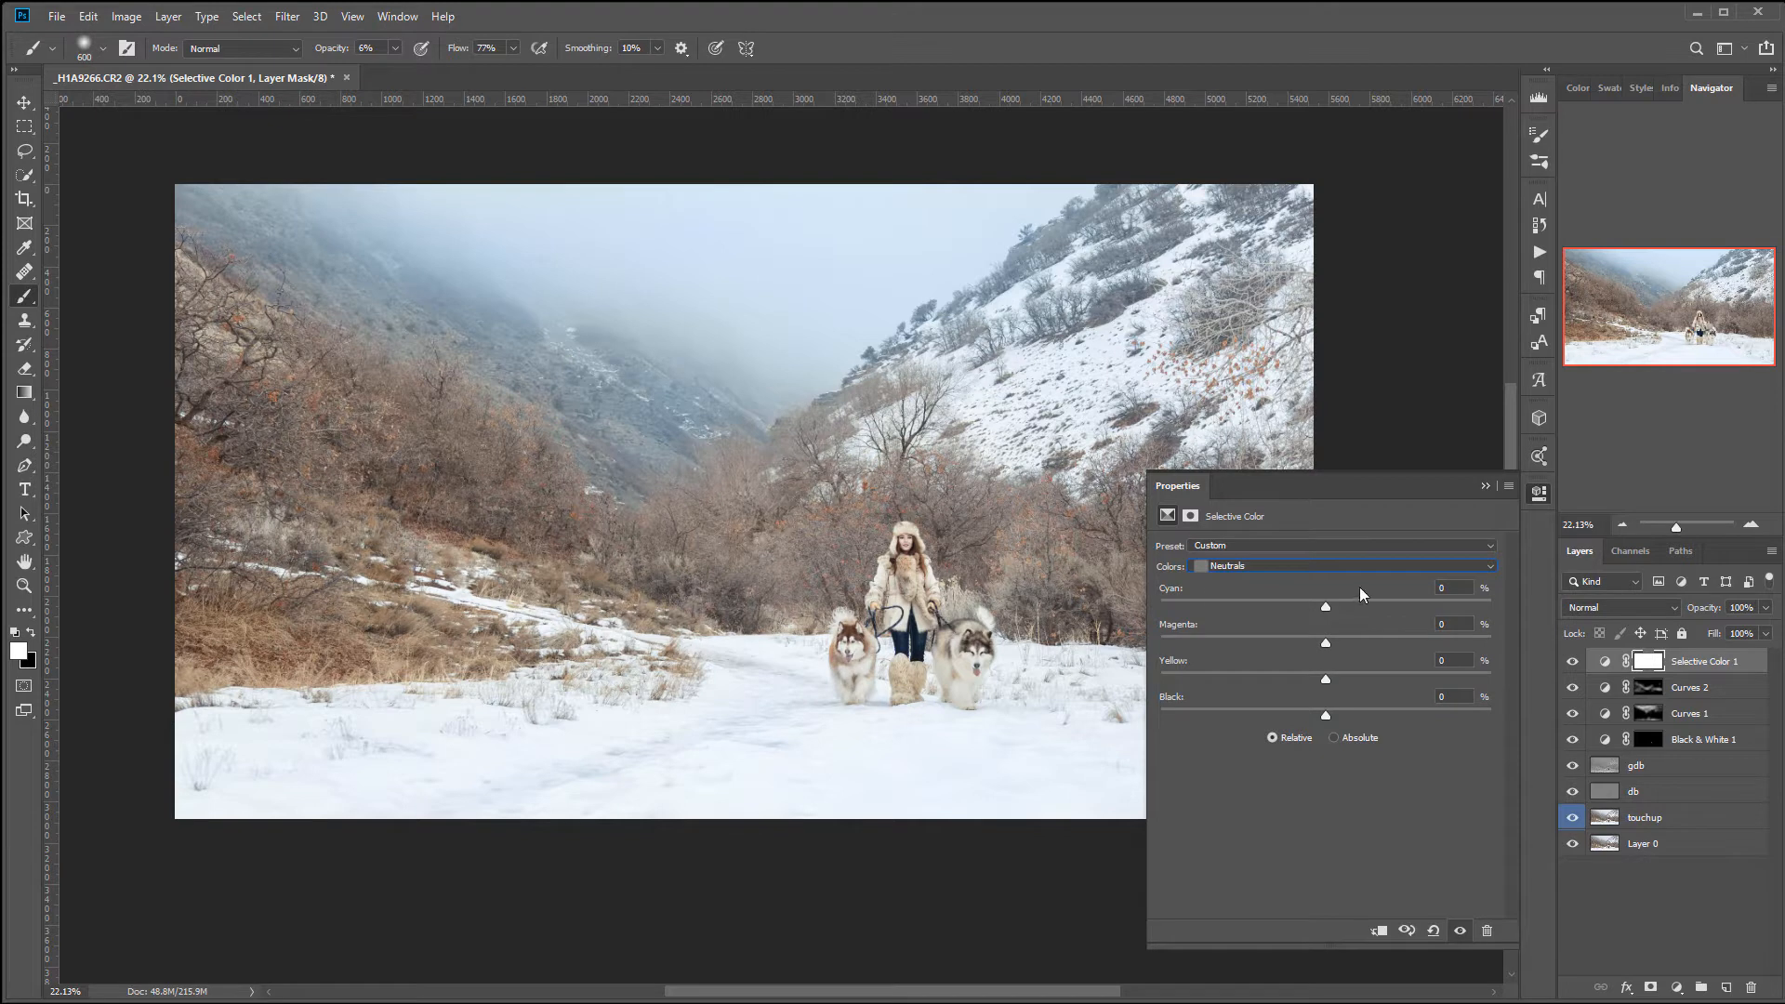
mouse_move(1330, 716)
mouse_down()
mouse_move(1130, 721)
mouse_move(1504, 727)
mouse_move(1188, 716)
mouse_move(1326, 725)
mouse_up()
mouse_move(1327, 608)
mouse_down()
mouse_move(1289, 614)
mouse_move(1363, 601)
mouse_move(1315, 606)
mouse_move(1331, 607)
mouse_up()
mouse_move(1328, 641)
mouse_down()
mouse_move(1307, 640)
mouse_move(1357, 643)
mouse_up()
drag(1337, 683, 1332, 685)
drag(1324, 714, 1313, 712)
Set the Blacks in Selective Color to cyan +14%, magenta -4%, yellow -3% and black -3%
click(1244, 566)
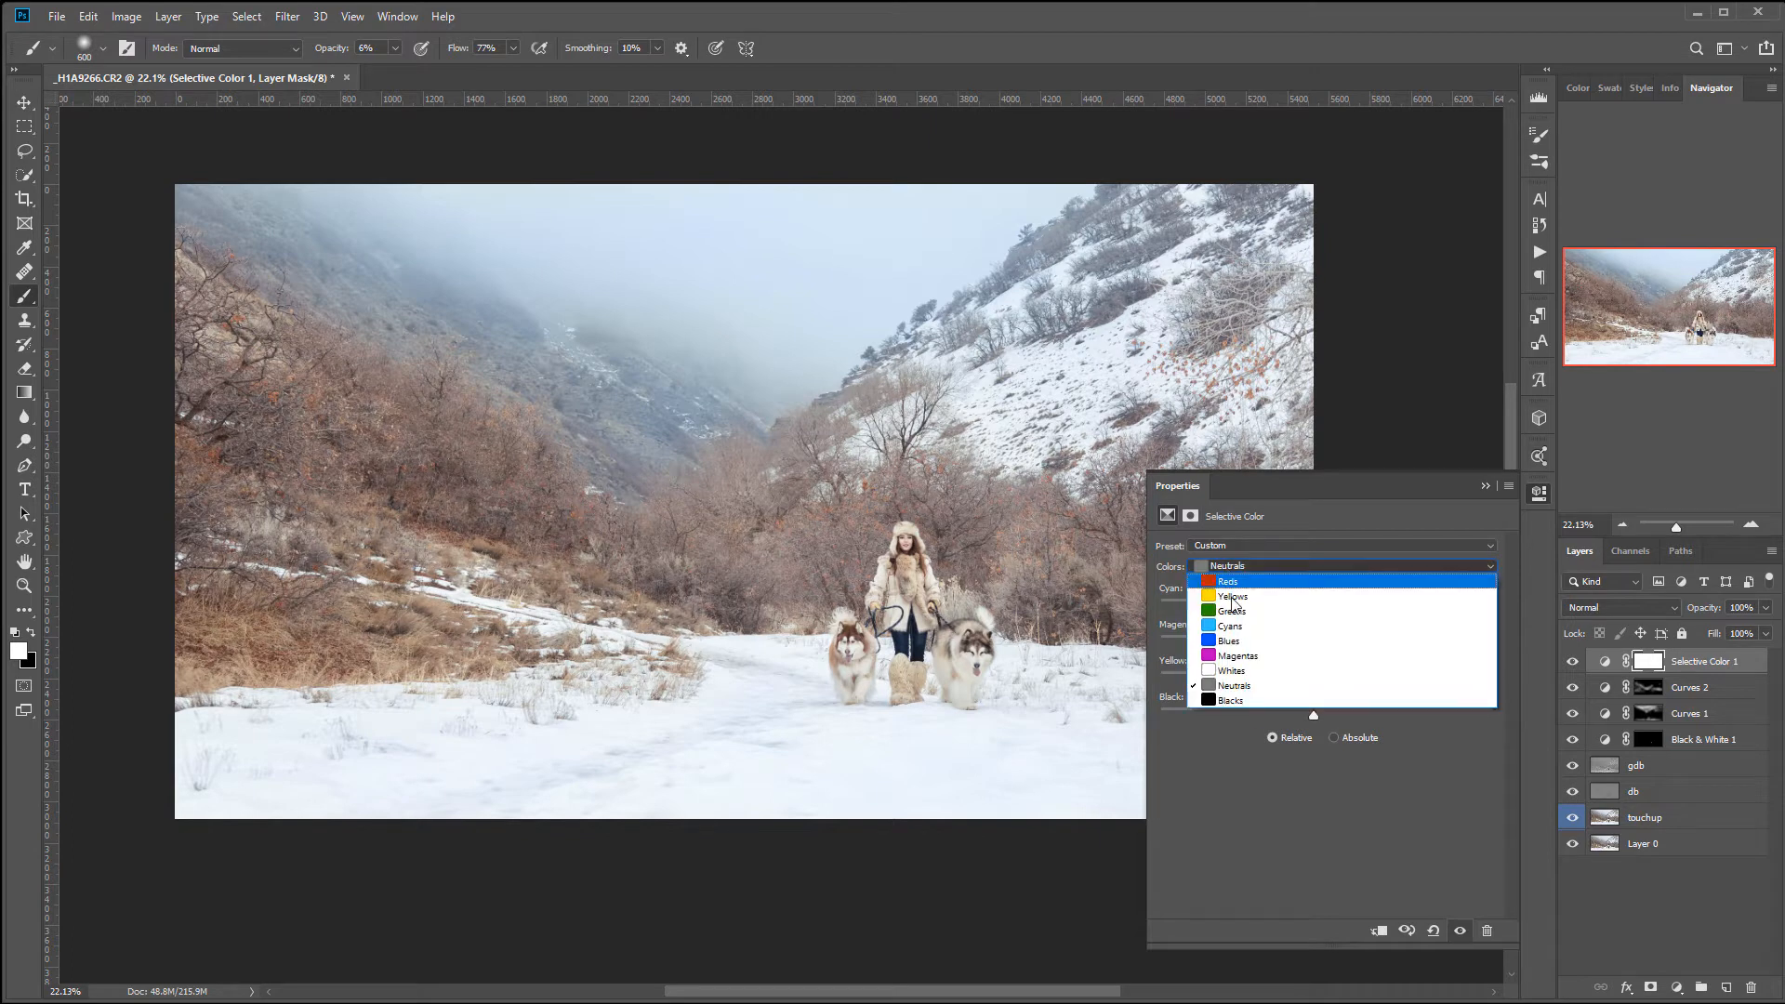
click(1236, 705)
mouse_move(1326, 713)
mouse_down()
mouse_move(1271, 718)
mouse_move(1461, 681)
mouse_move(1321, 709)
mouse_up()
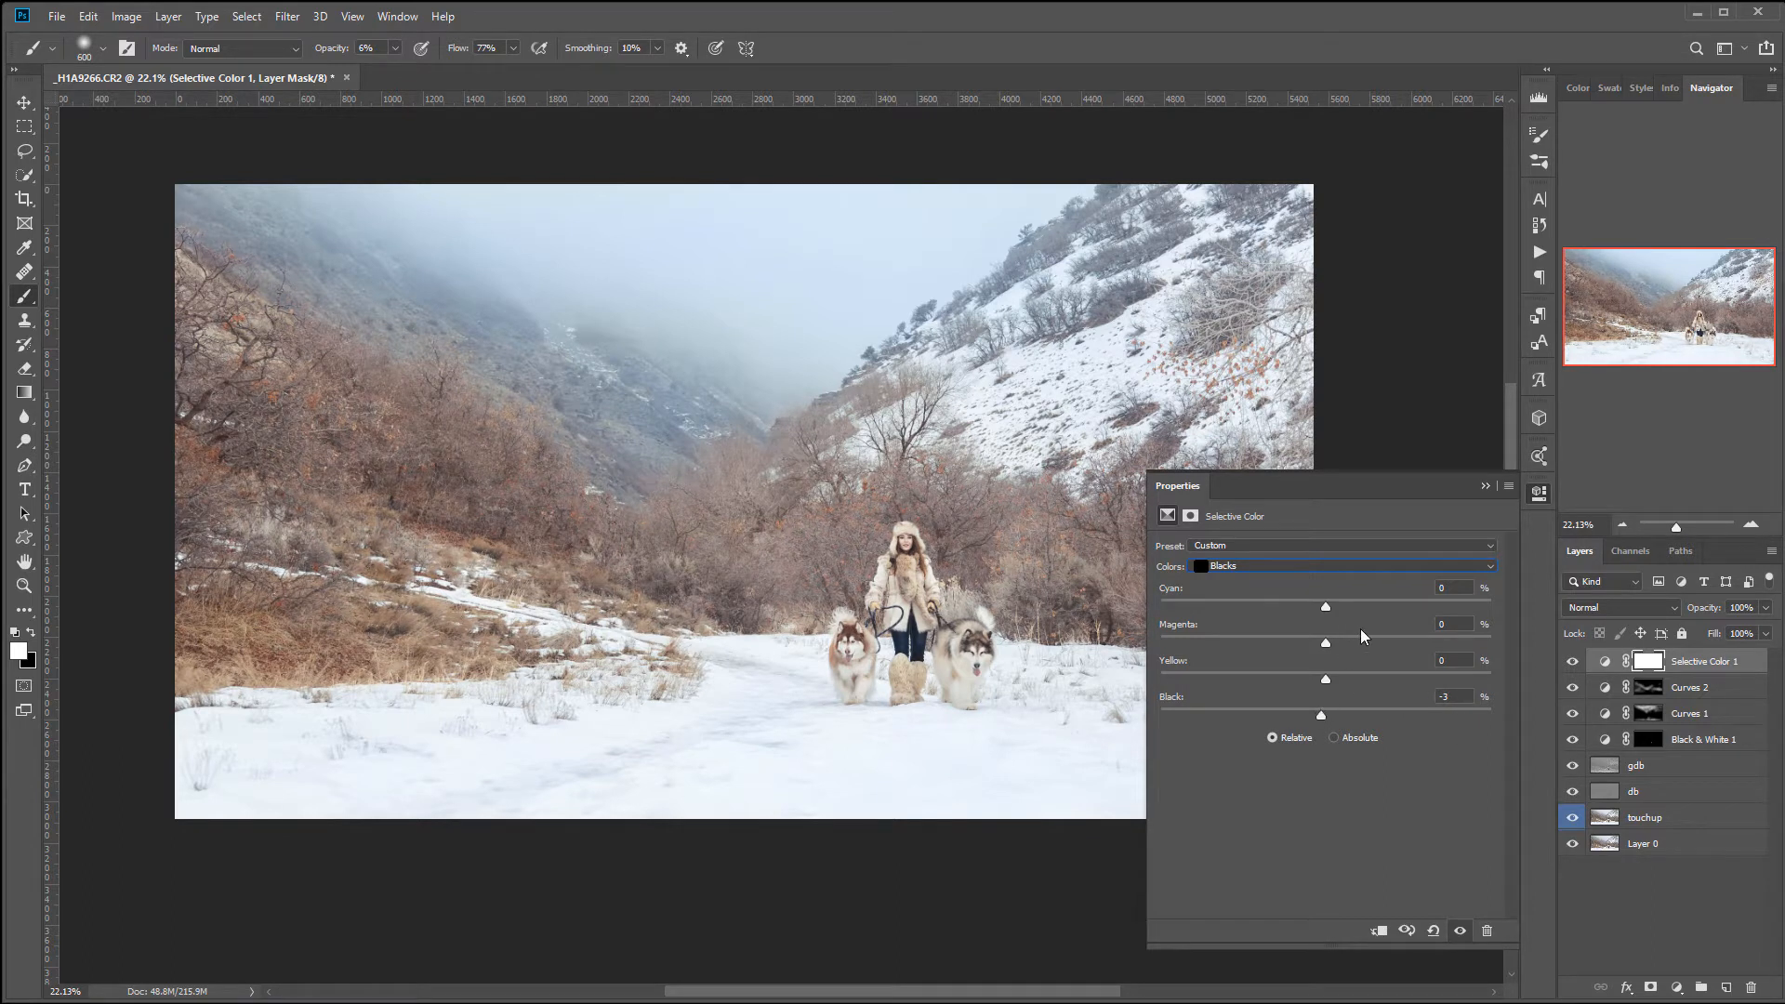
drag(1329, 609, 1382, 605)
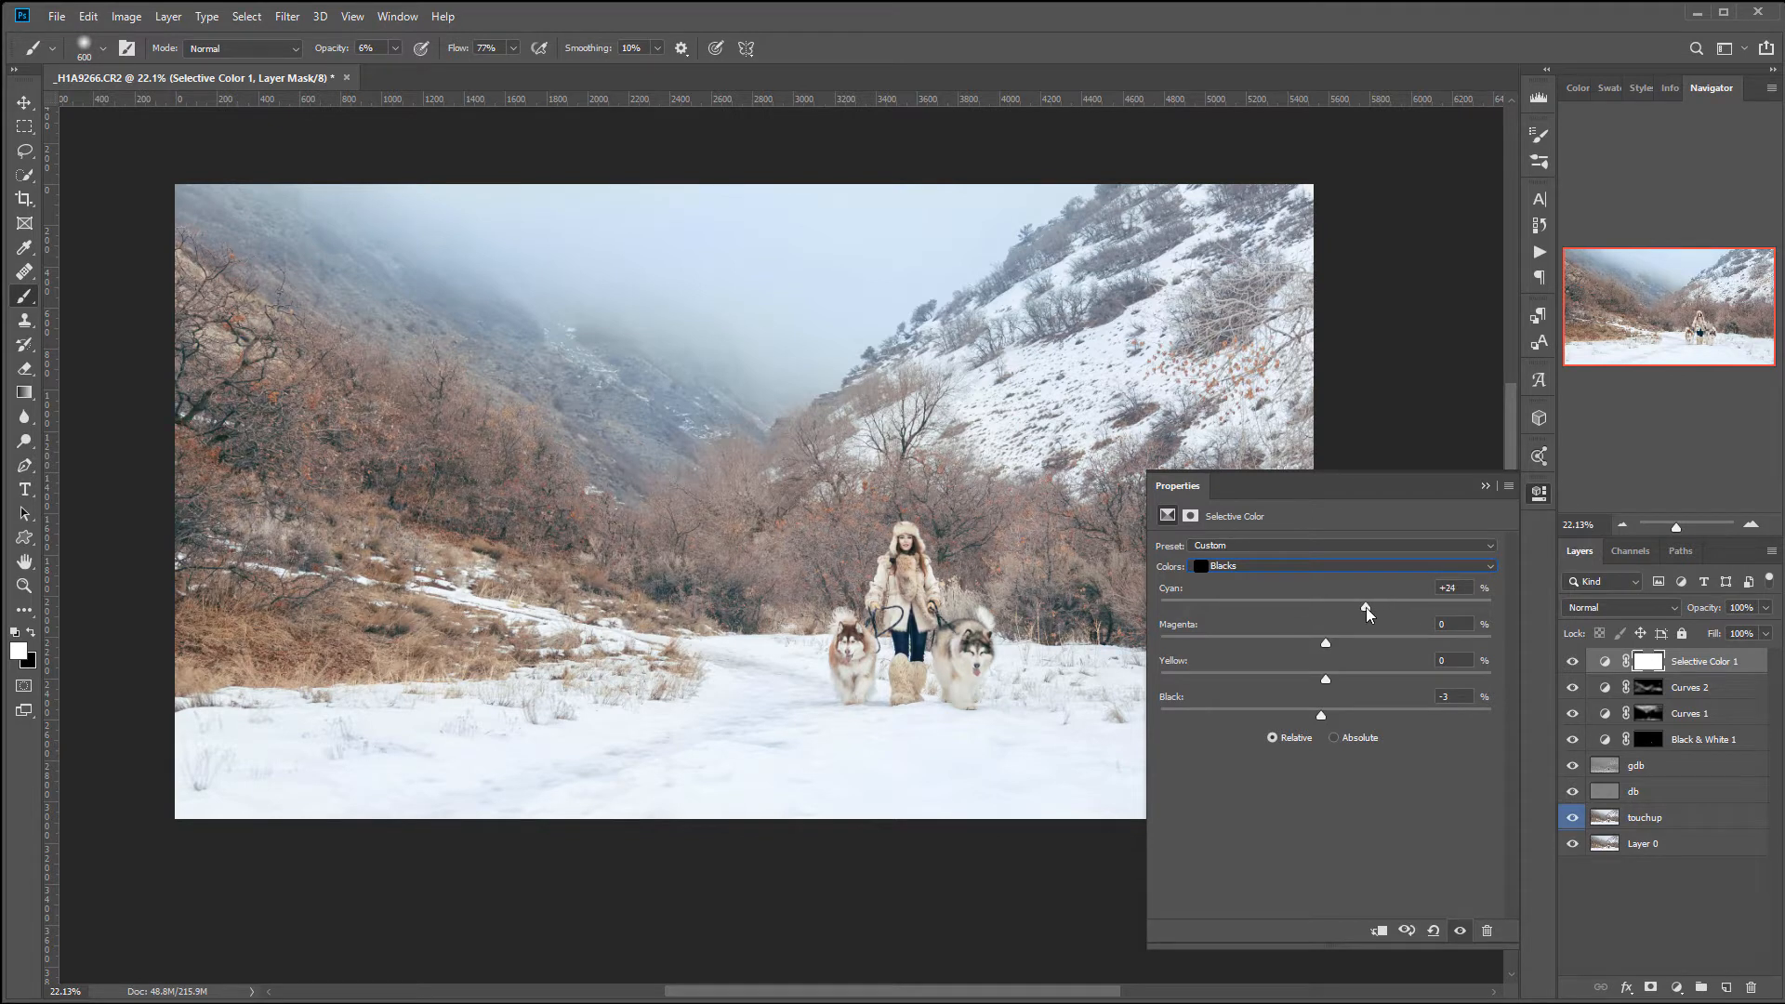
mouse_move(1328, 643)
mouse_down()
mouse_move(1348, 644)
mouse_move(1320, 643)
mouse_move(1321, 677)
mouse_up()
Compare the photo with the Selective Color layer hidden and shown
click(1577, 664)
click(1572, 663)
click(1569, 664)
click(1571, 664)
click(1570, 664)
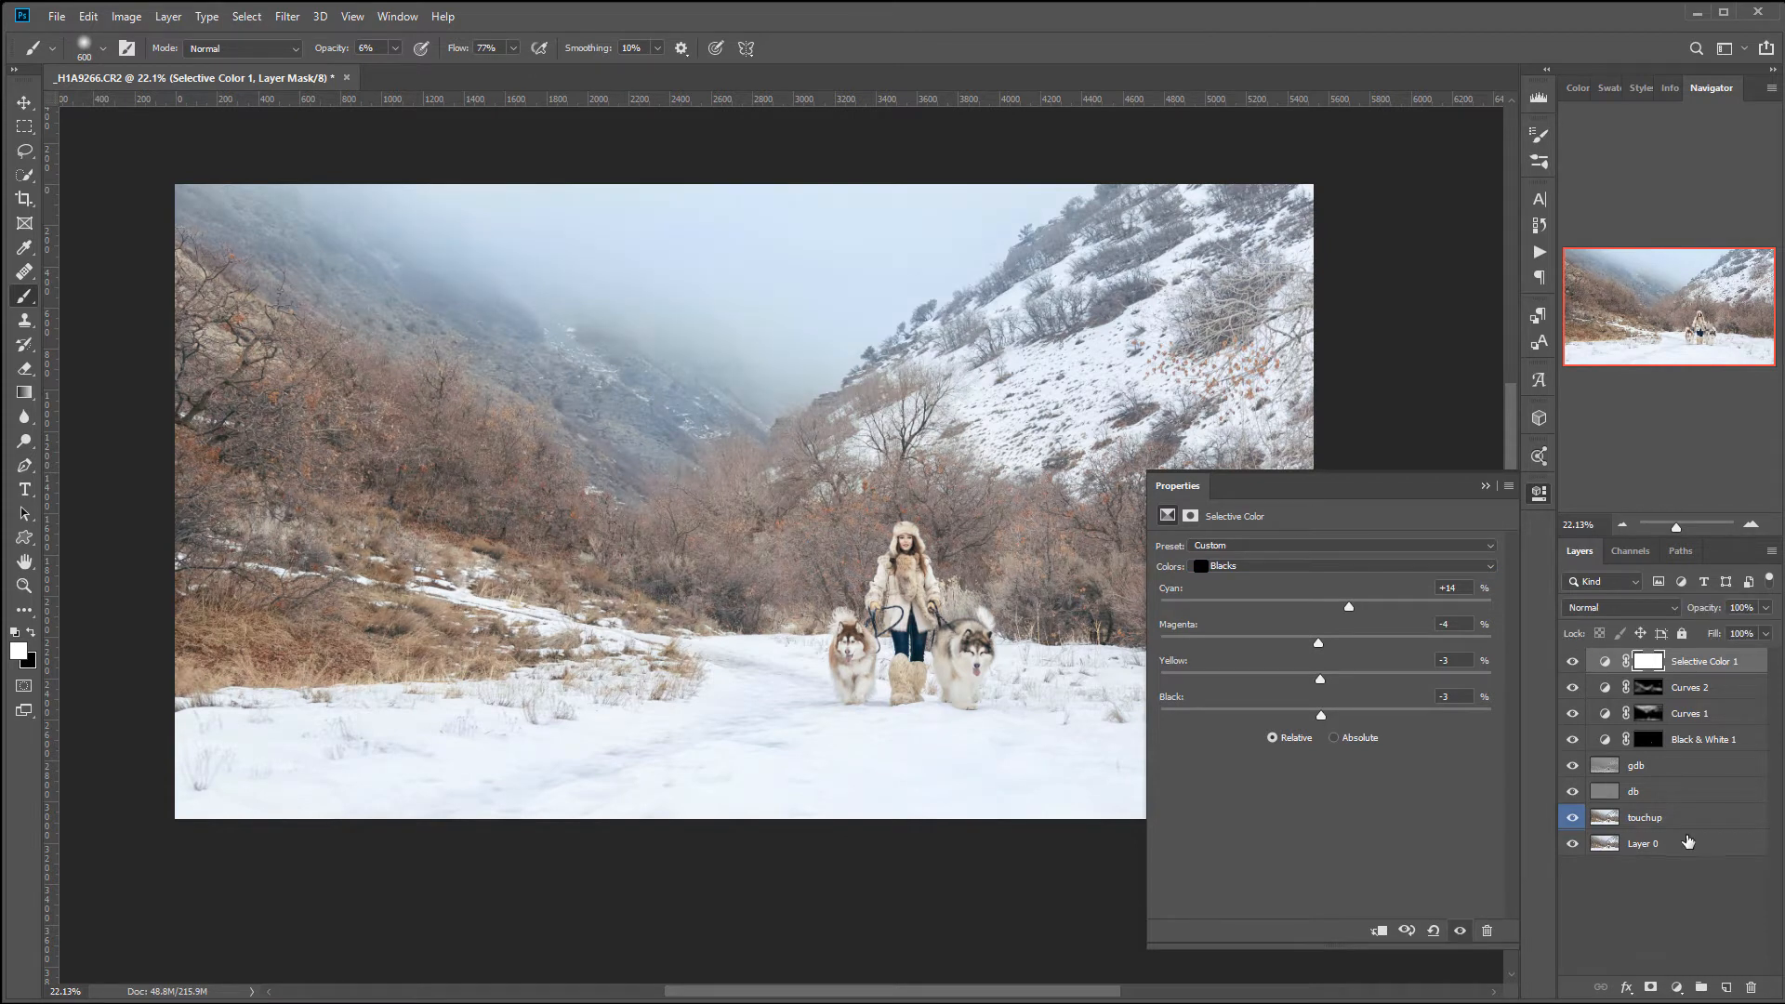
click(1540, 493)
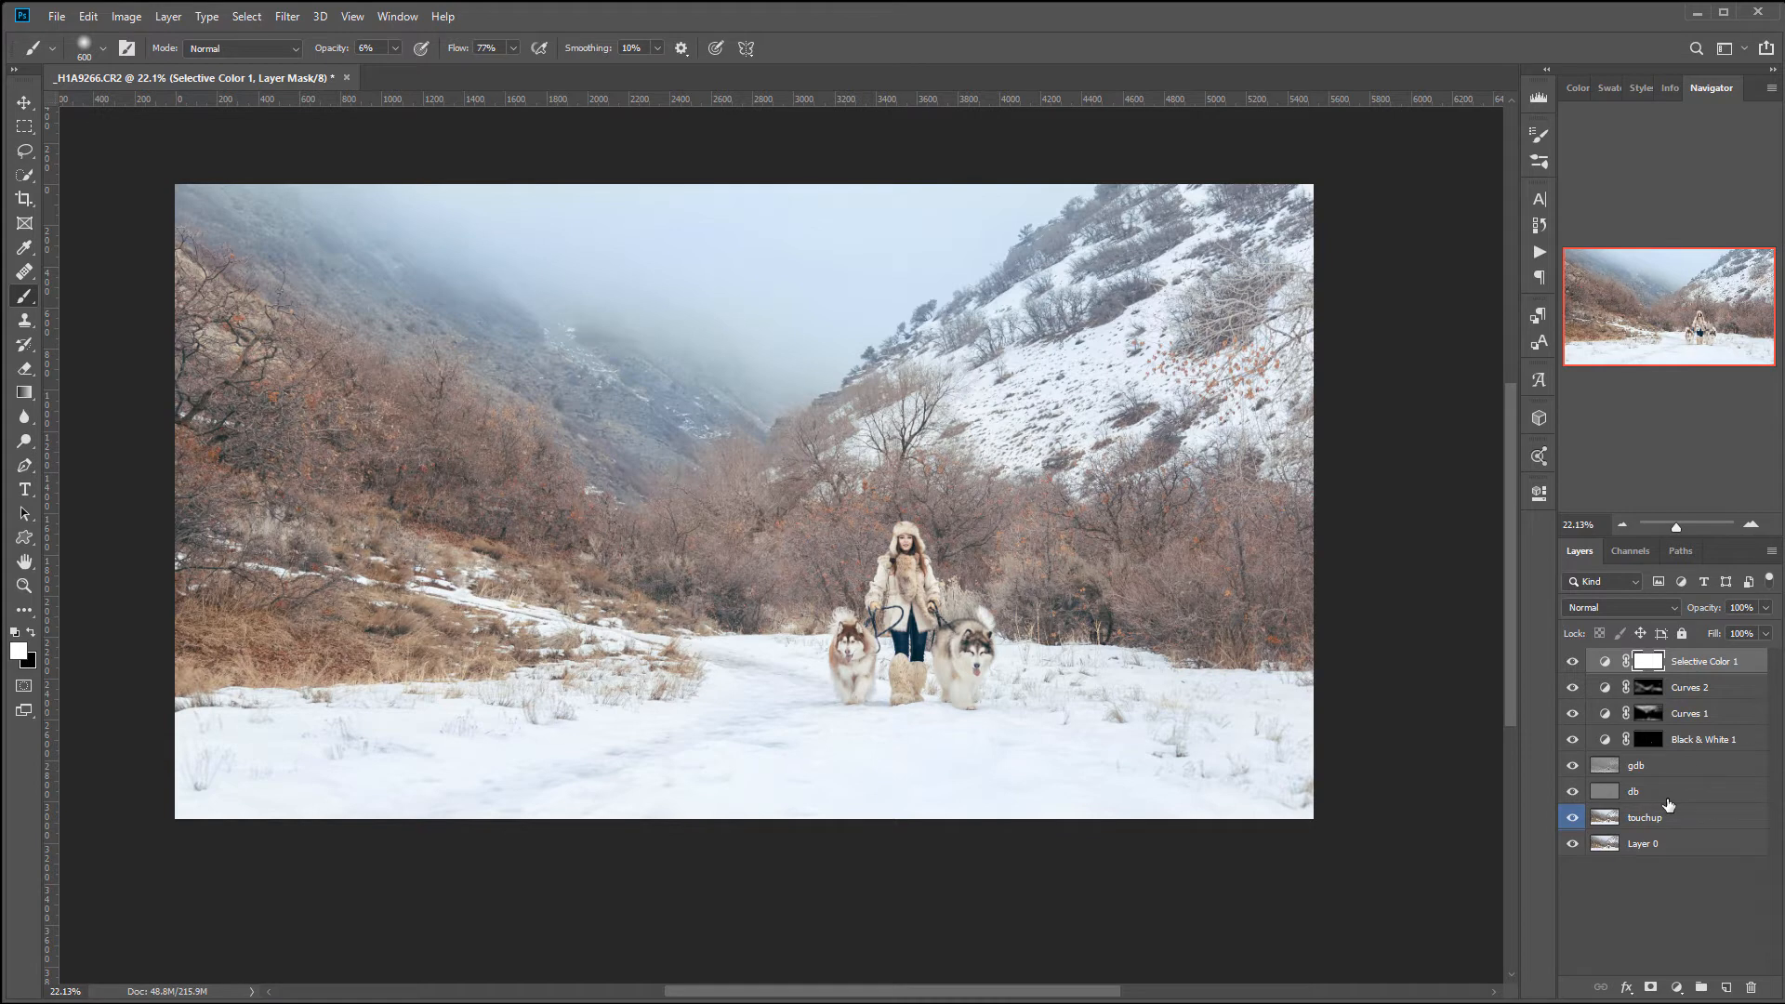
Stamp all visible layers into a new layer on top of the stack and name it "glow"
key(x)
key(ctrl+shift+alt+e)
double_click(1644, 663)
text(glow)
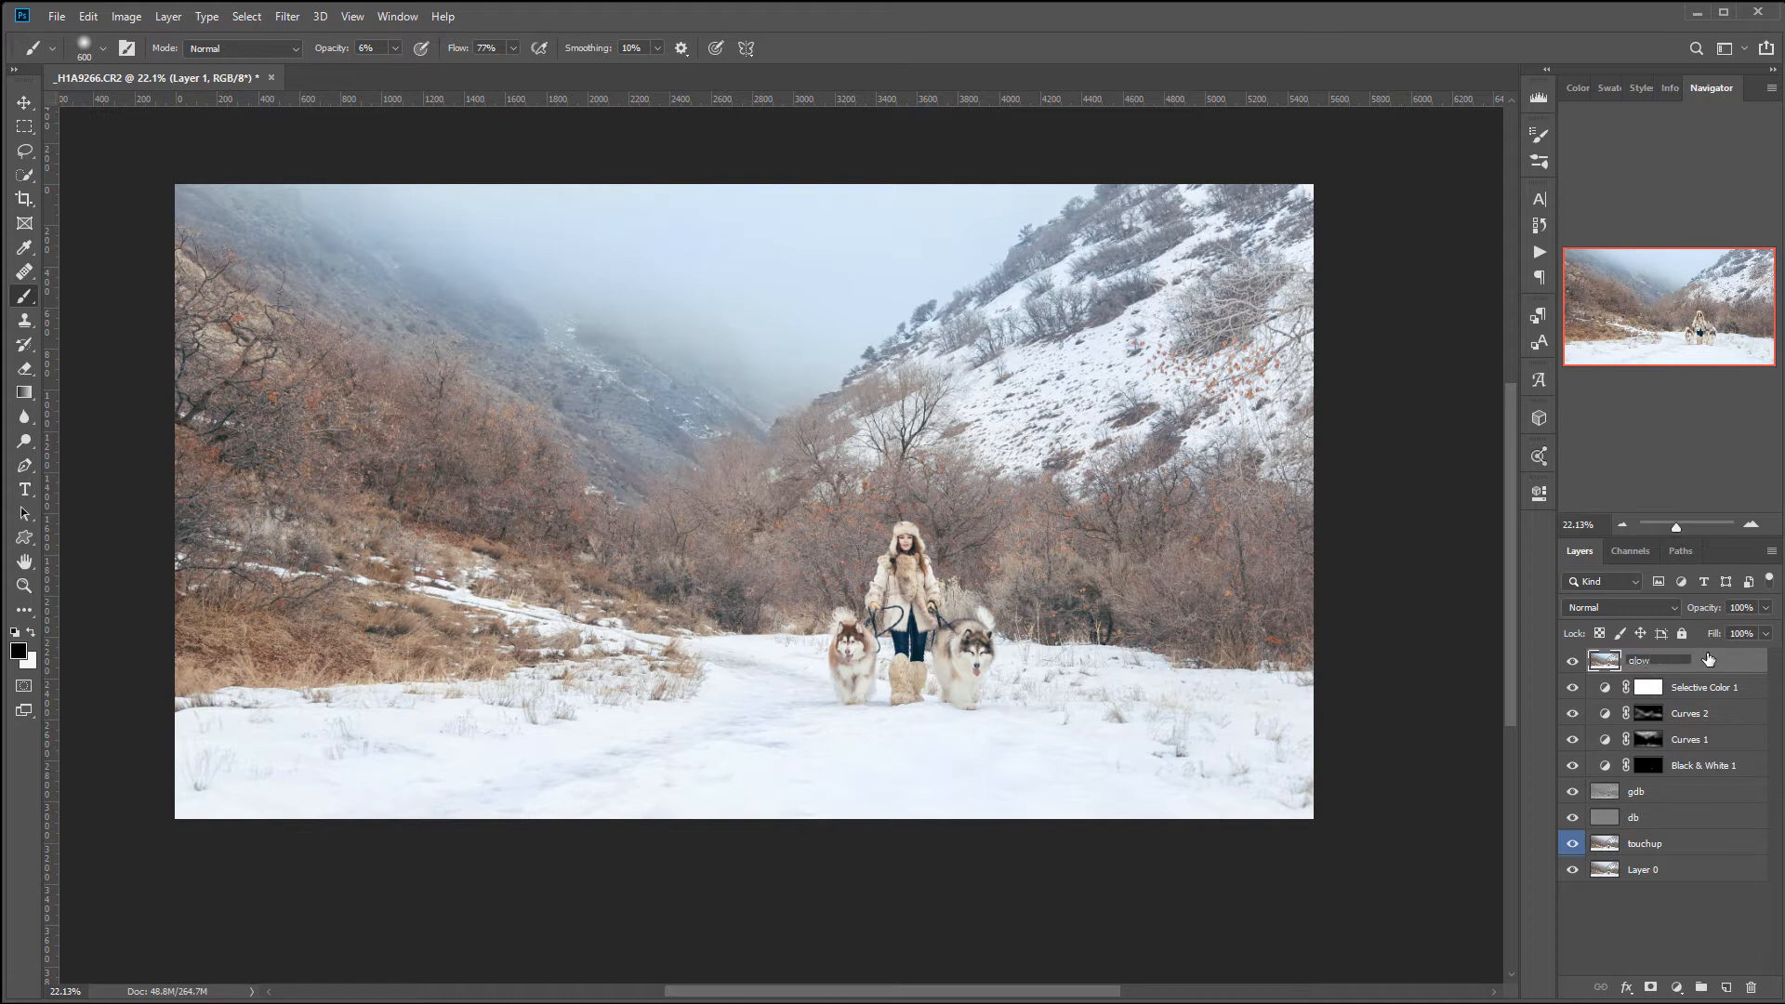
key(Return)
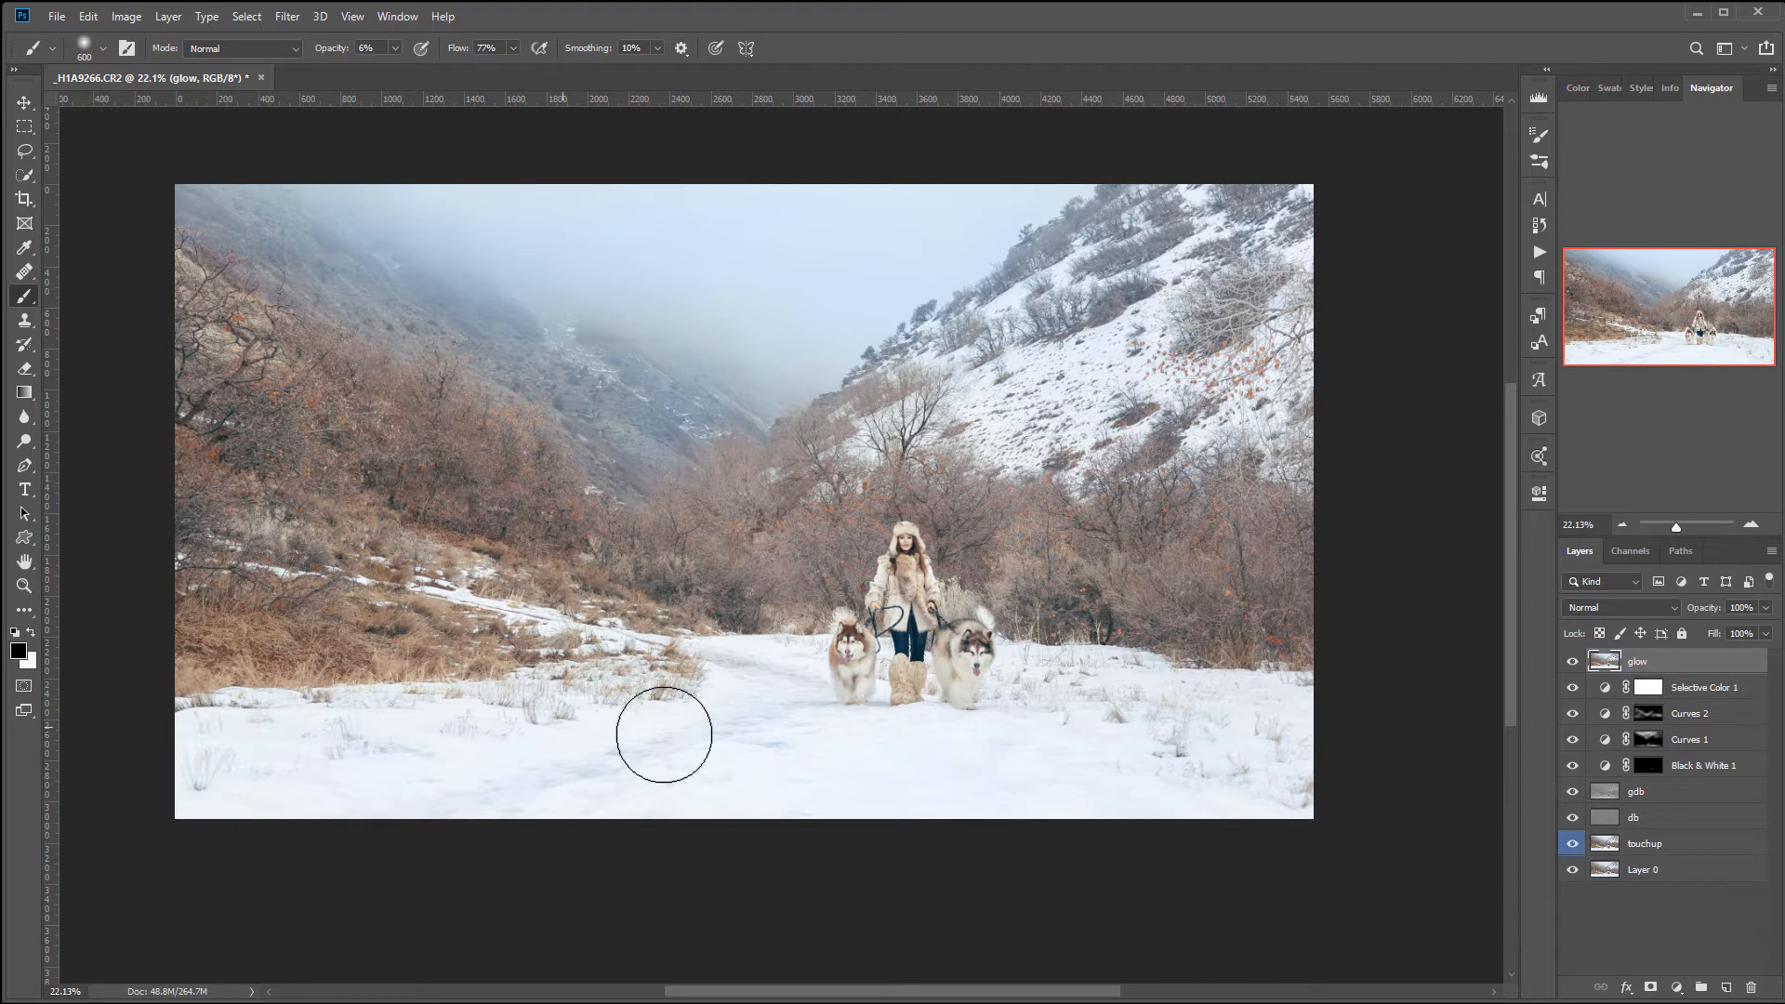
Blur the glow layer with a Gaussian Blur of about 38.7 pixels radius
click(290, 23)
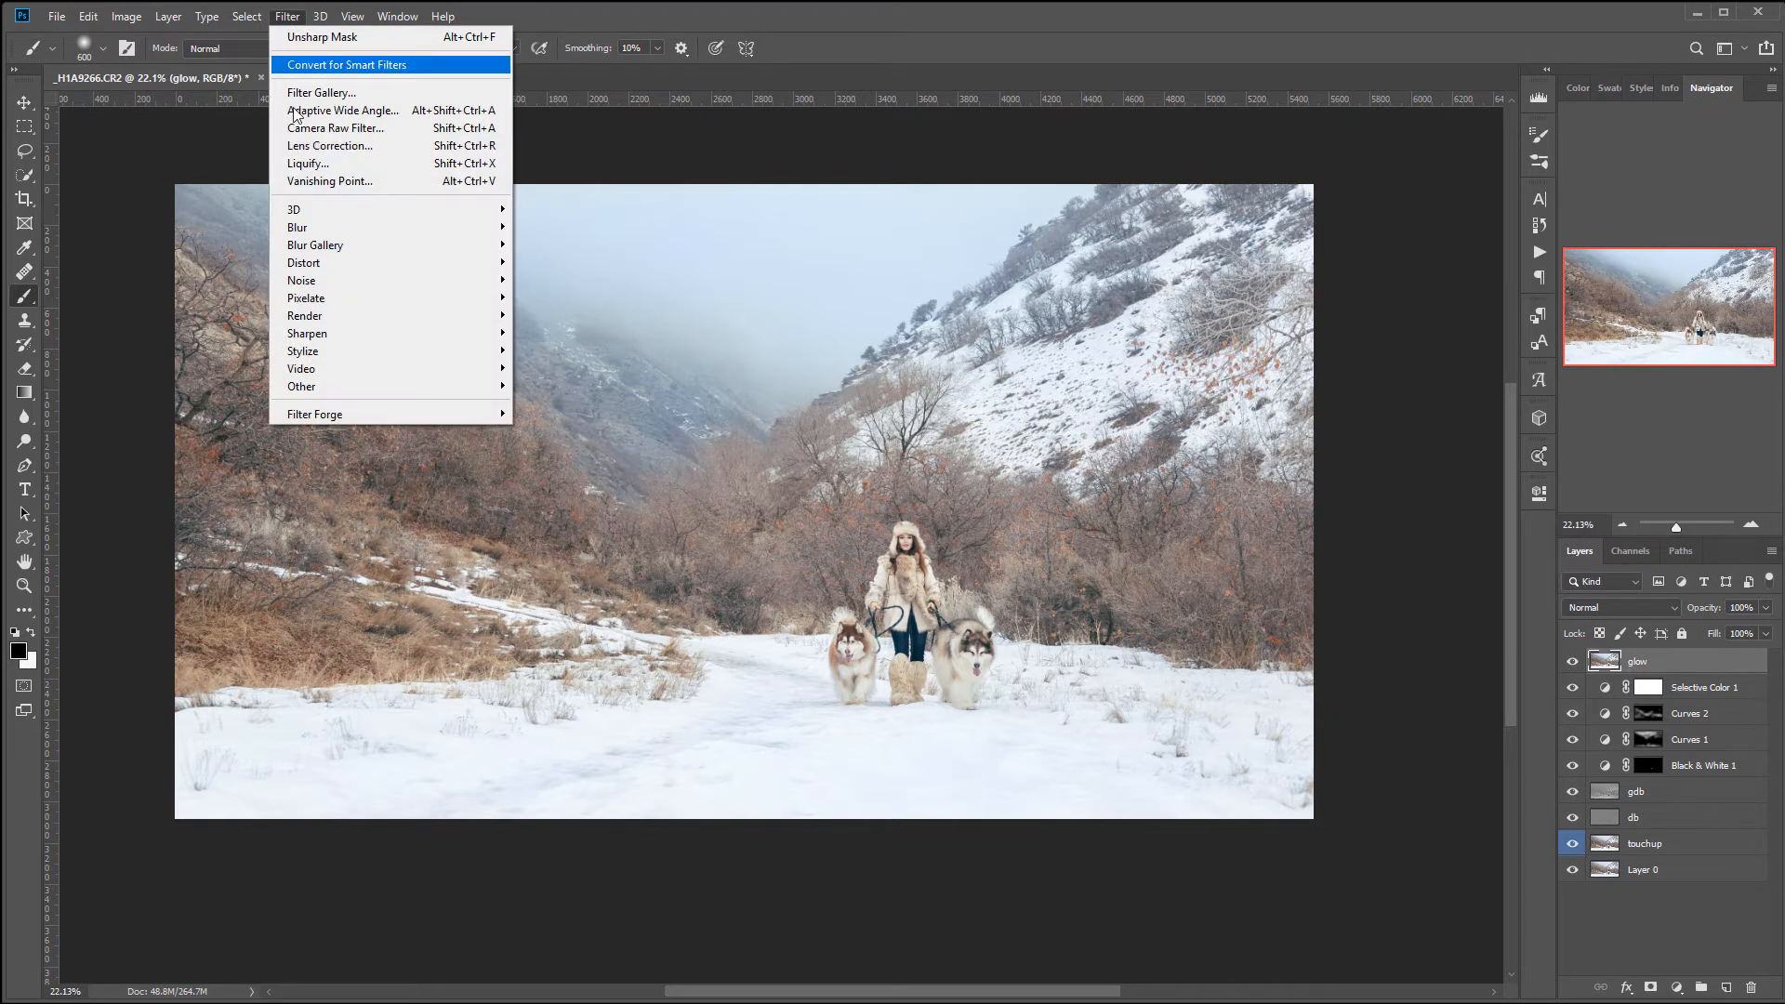
mouse_move(489, 227)
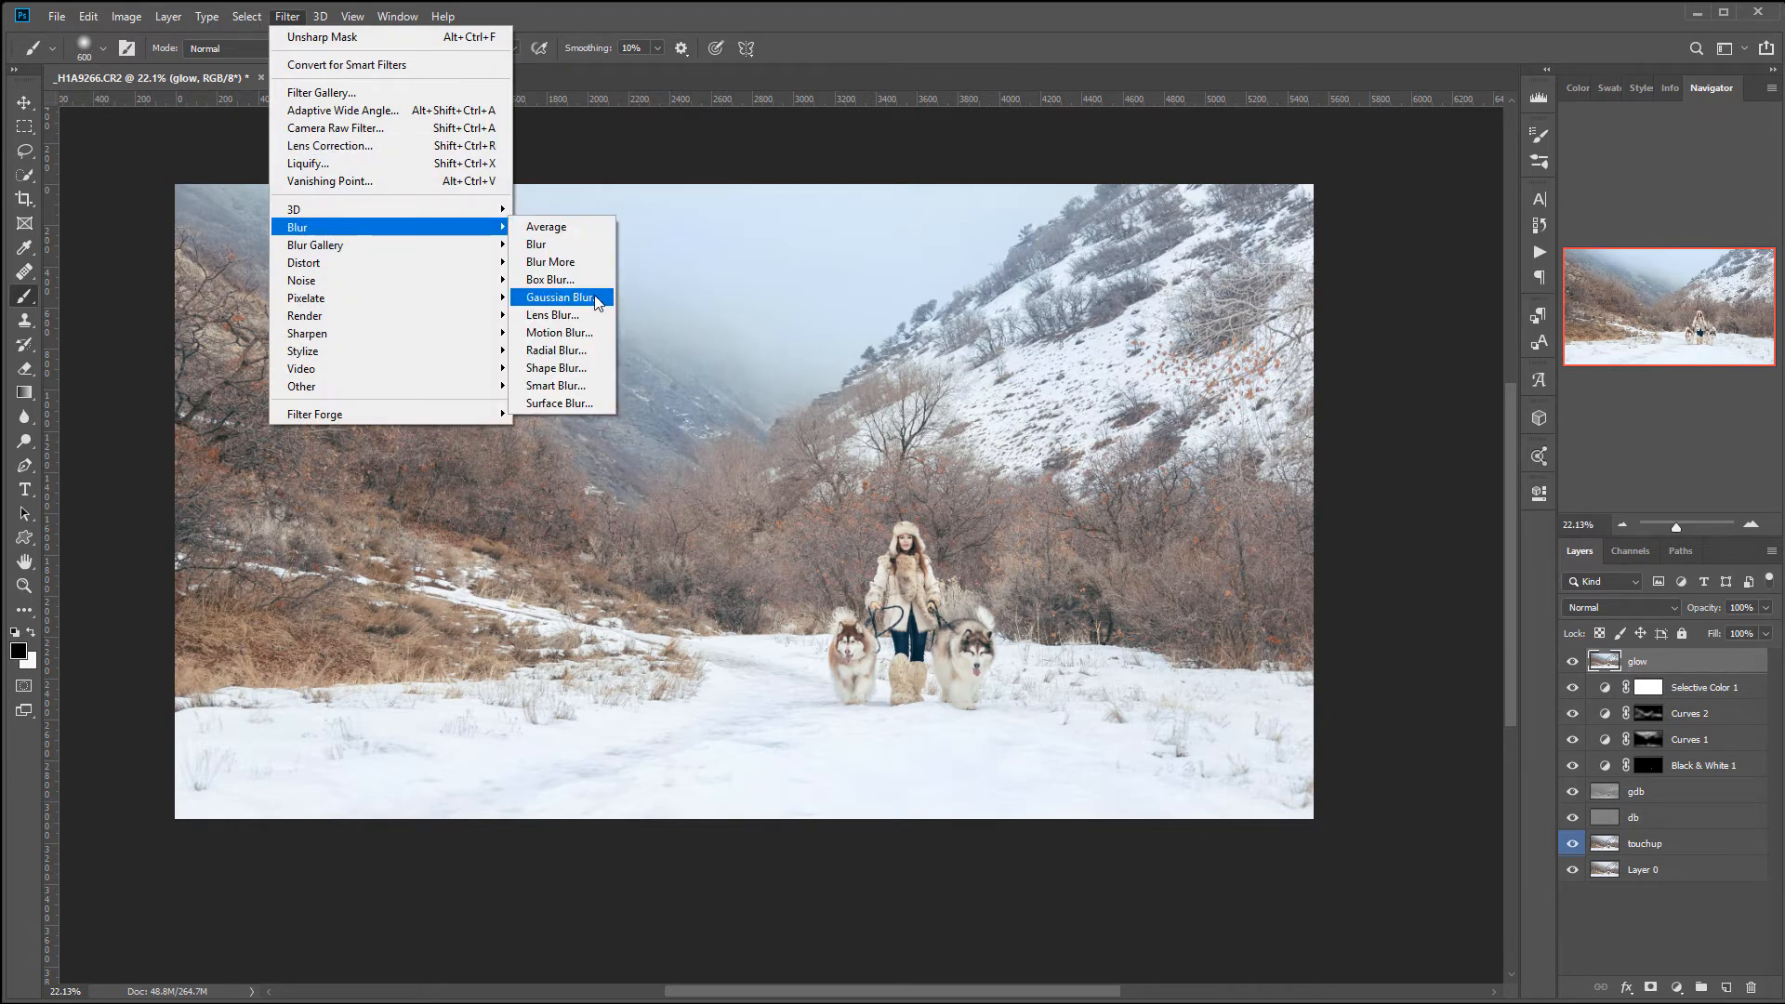
click(584, 298)
drag(1230, 576, 1244, 576)
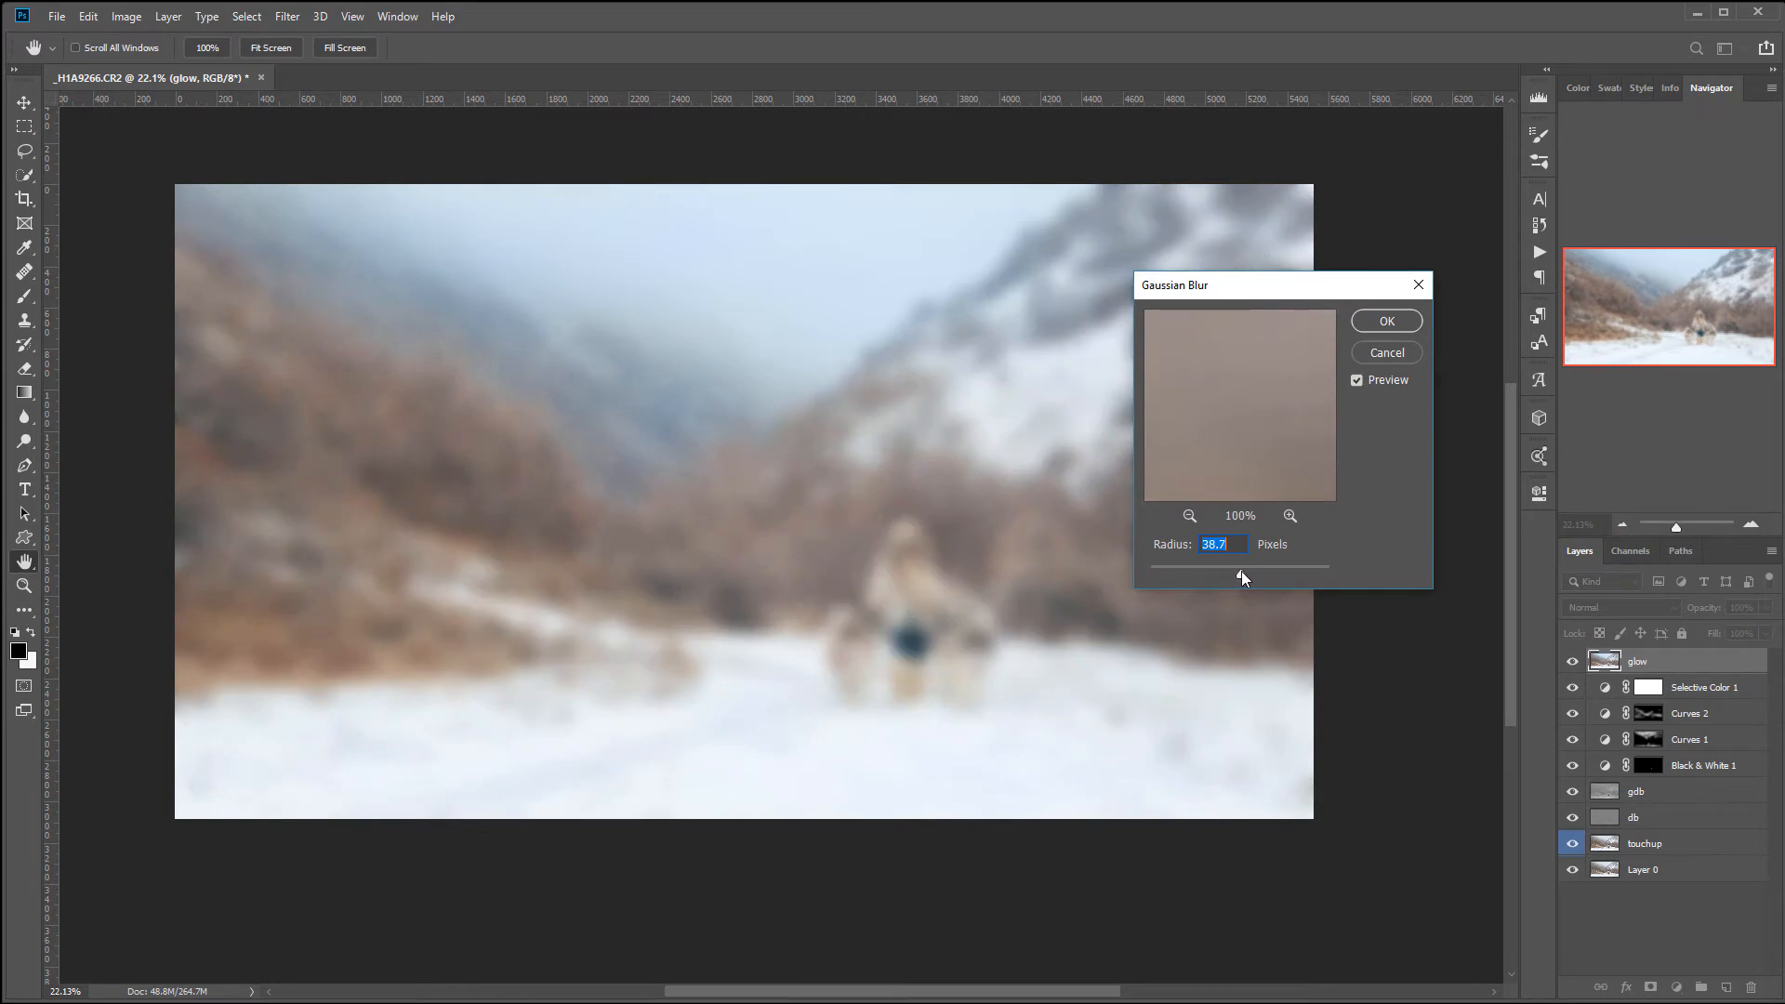
click(1387, 322)
Try the Hard Light blend mode on the glow layer, and set it to Soft Light
key(b)
click(1646, 609)
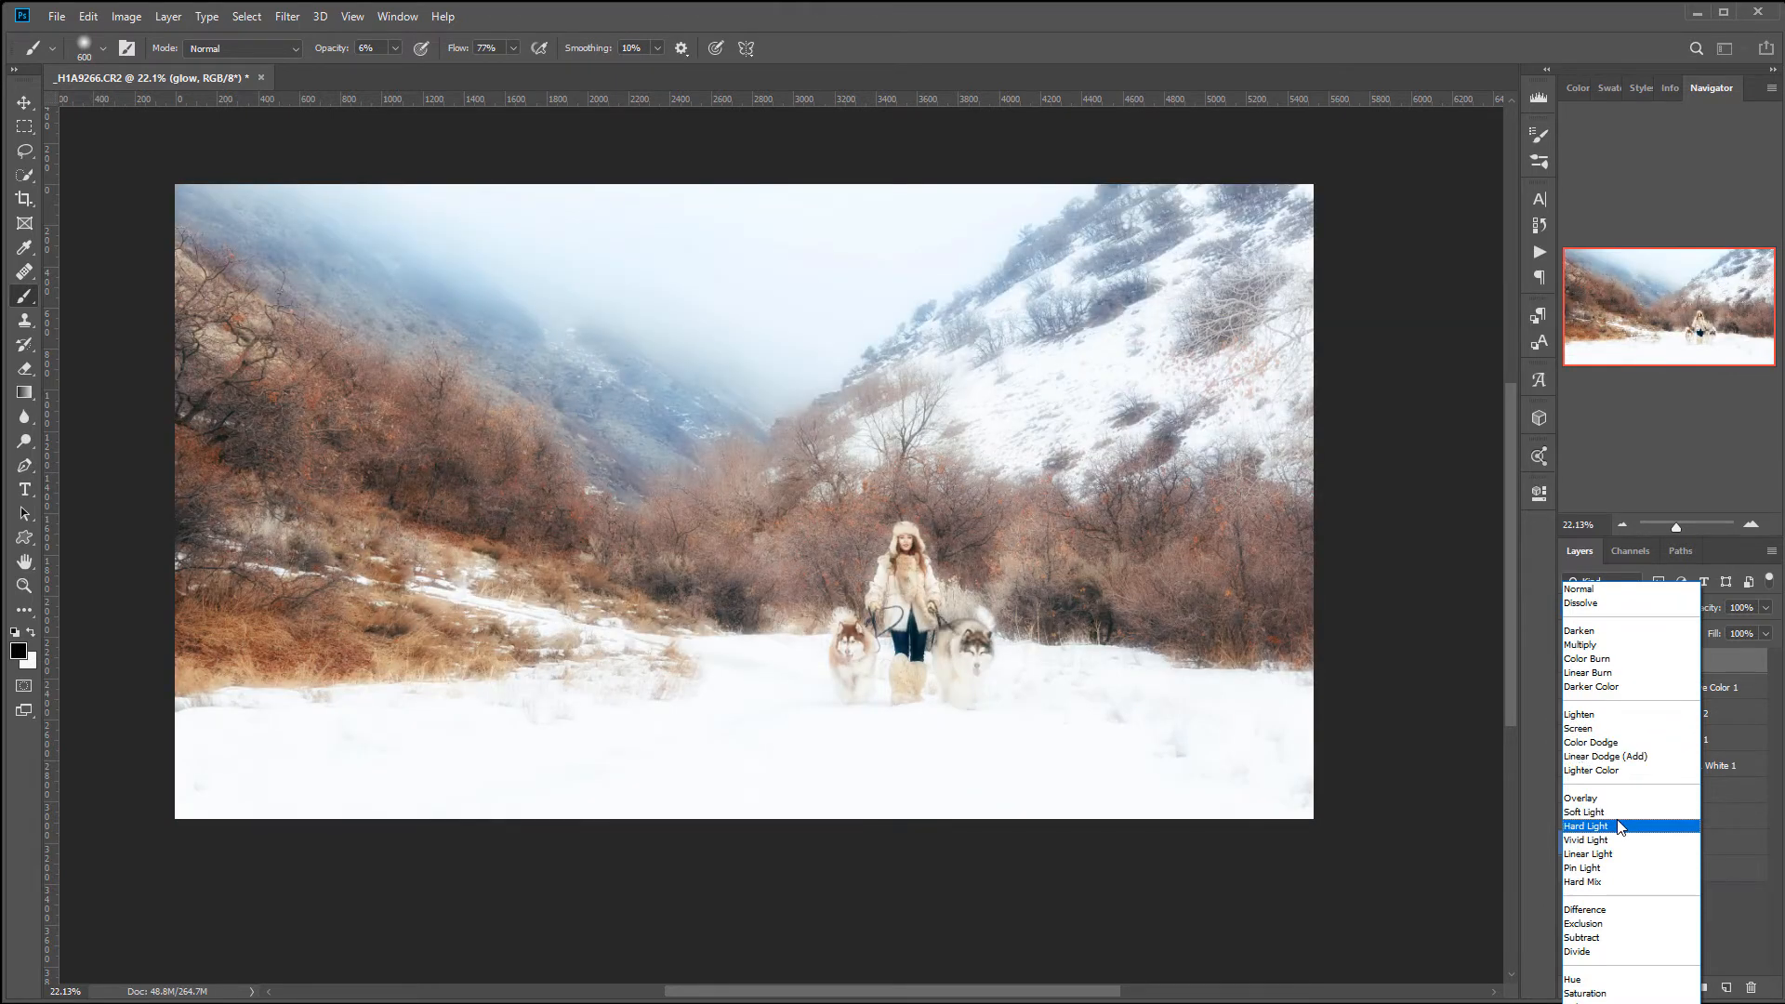
click(1619, 826)
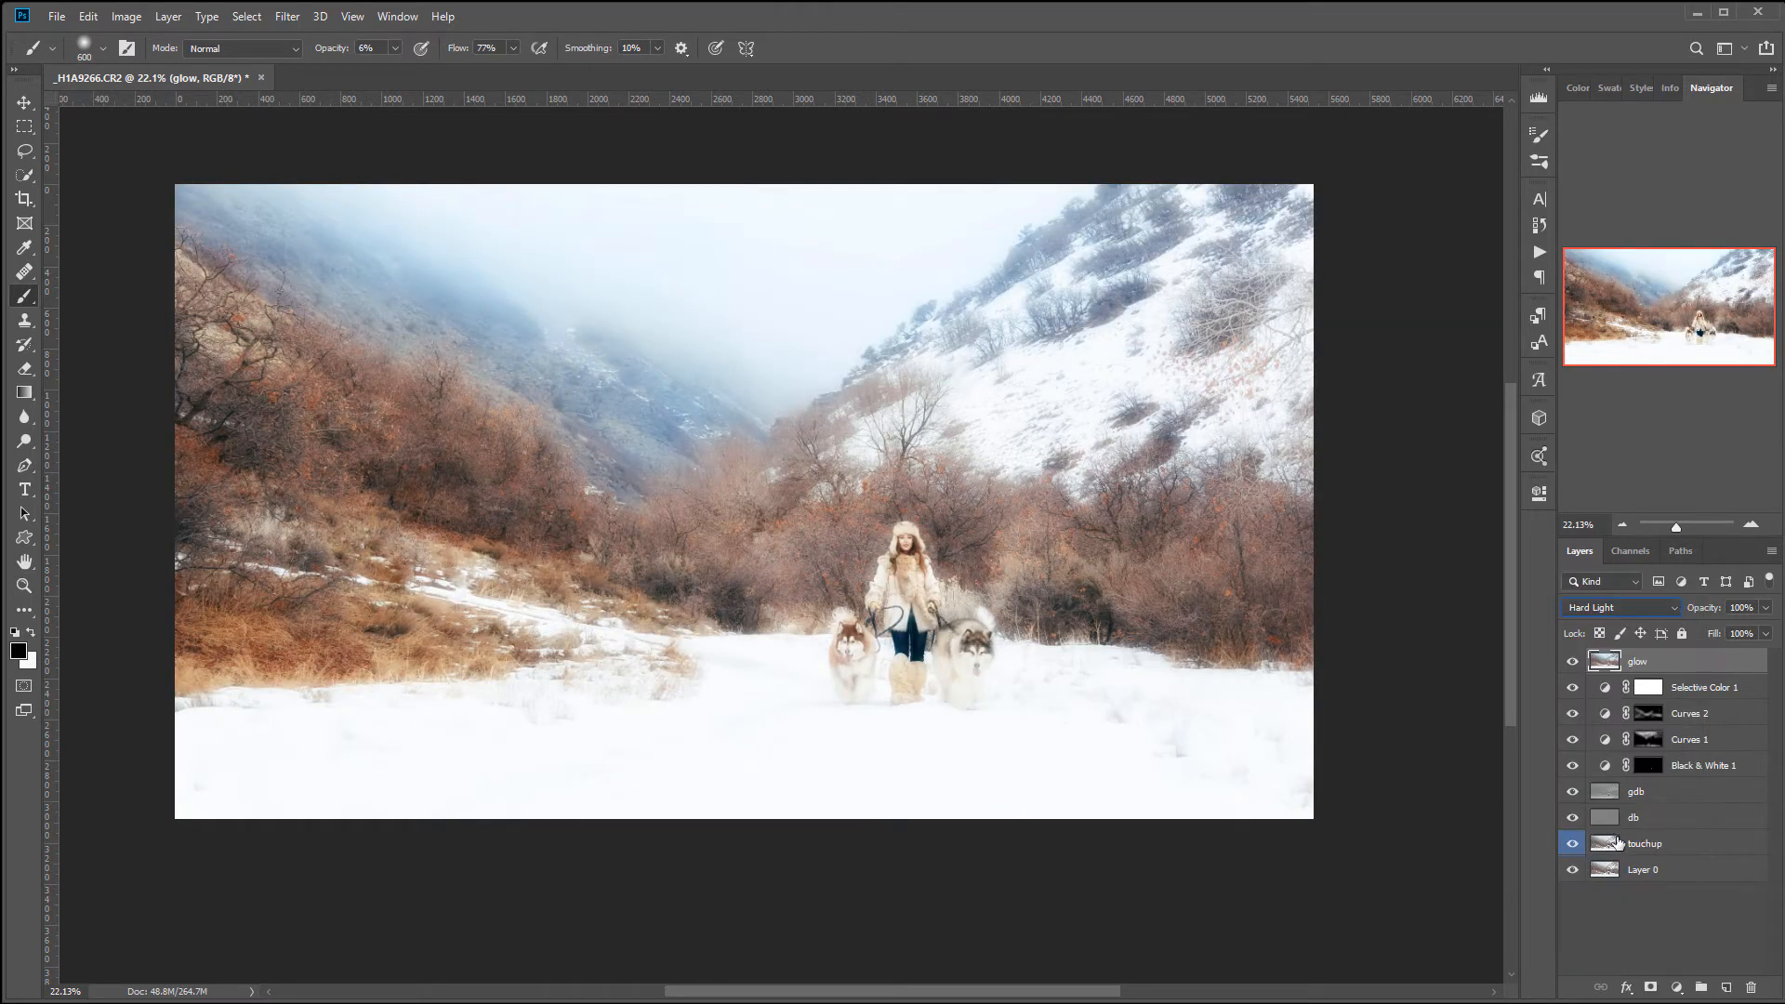
click(1654, 613)
click(1691, 829)
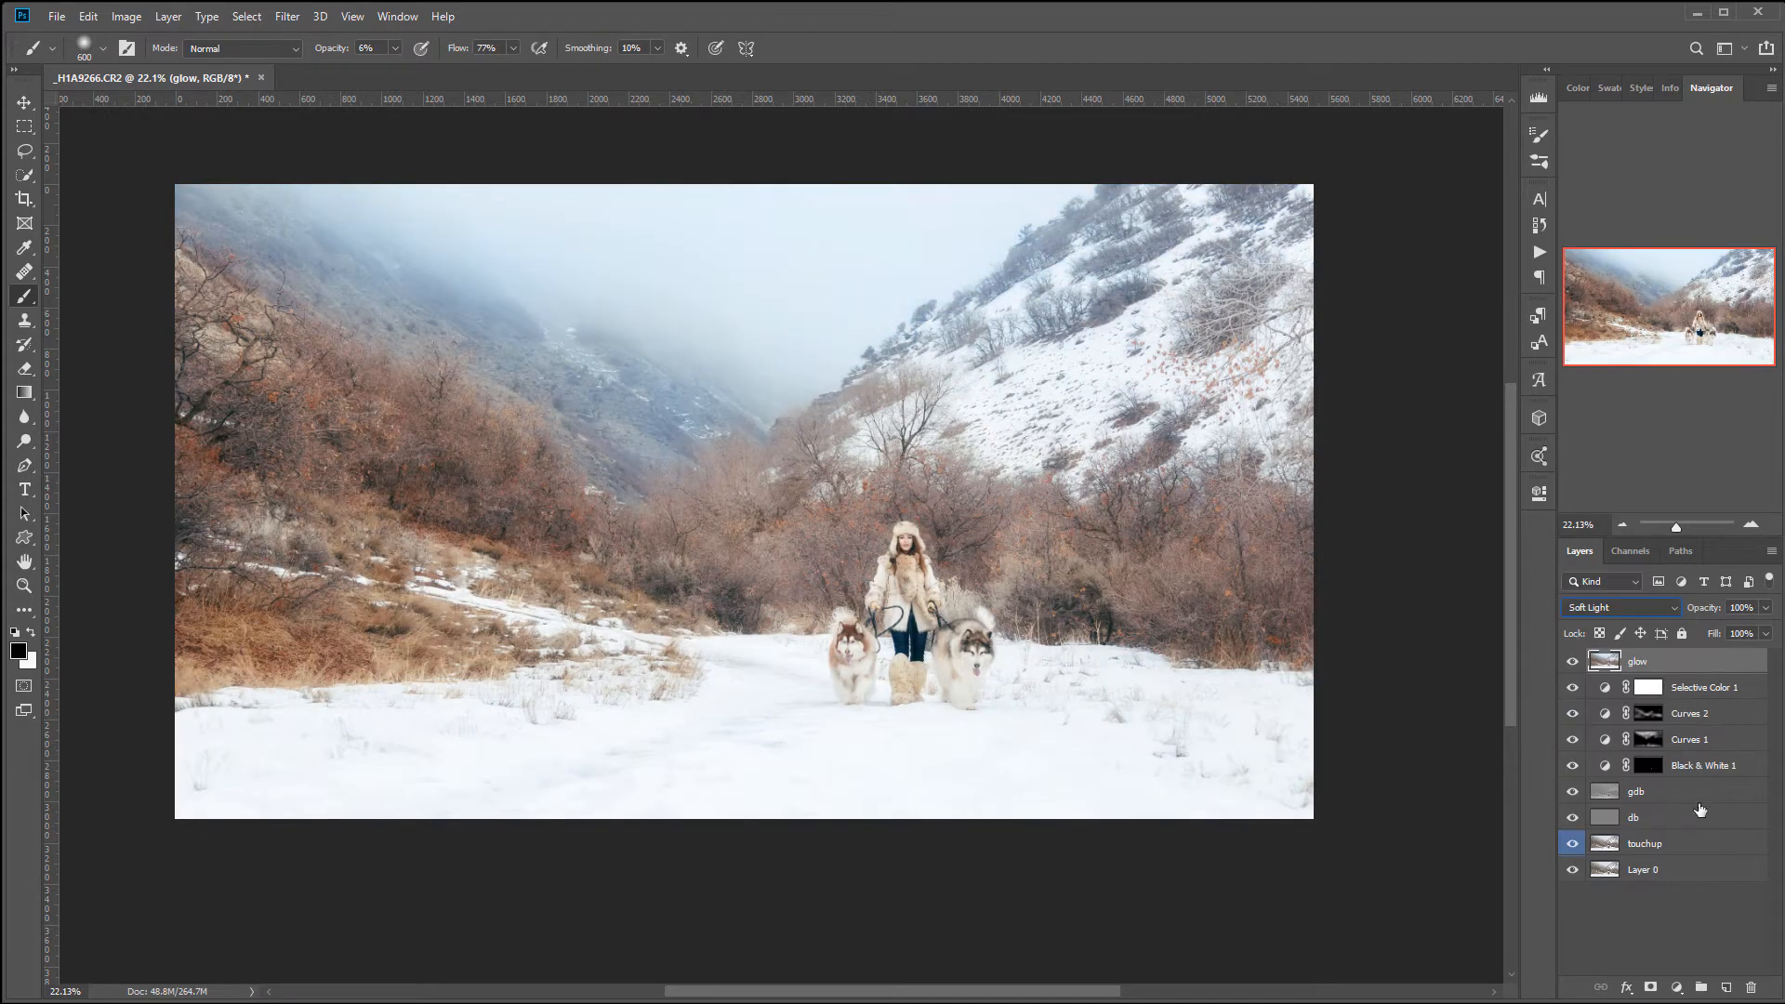
Add an inverted black mask to the glow layer and paint the effect in with a size 900 white brush at 10% opacity
click(1651, 988)
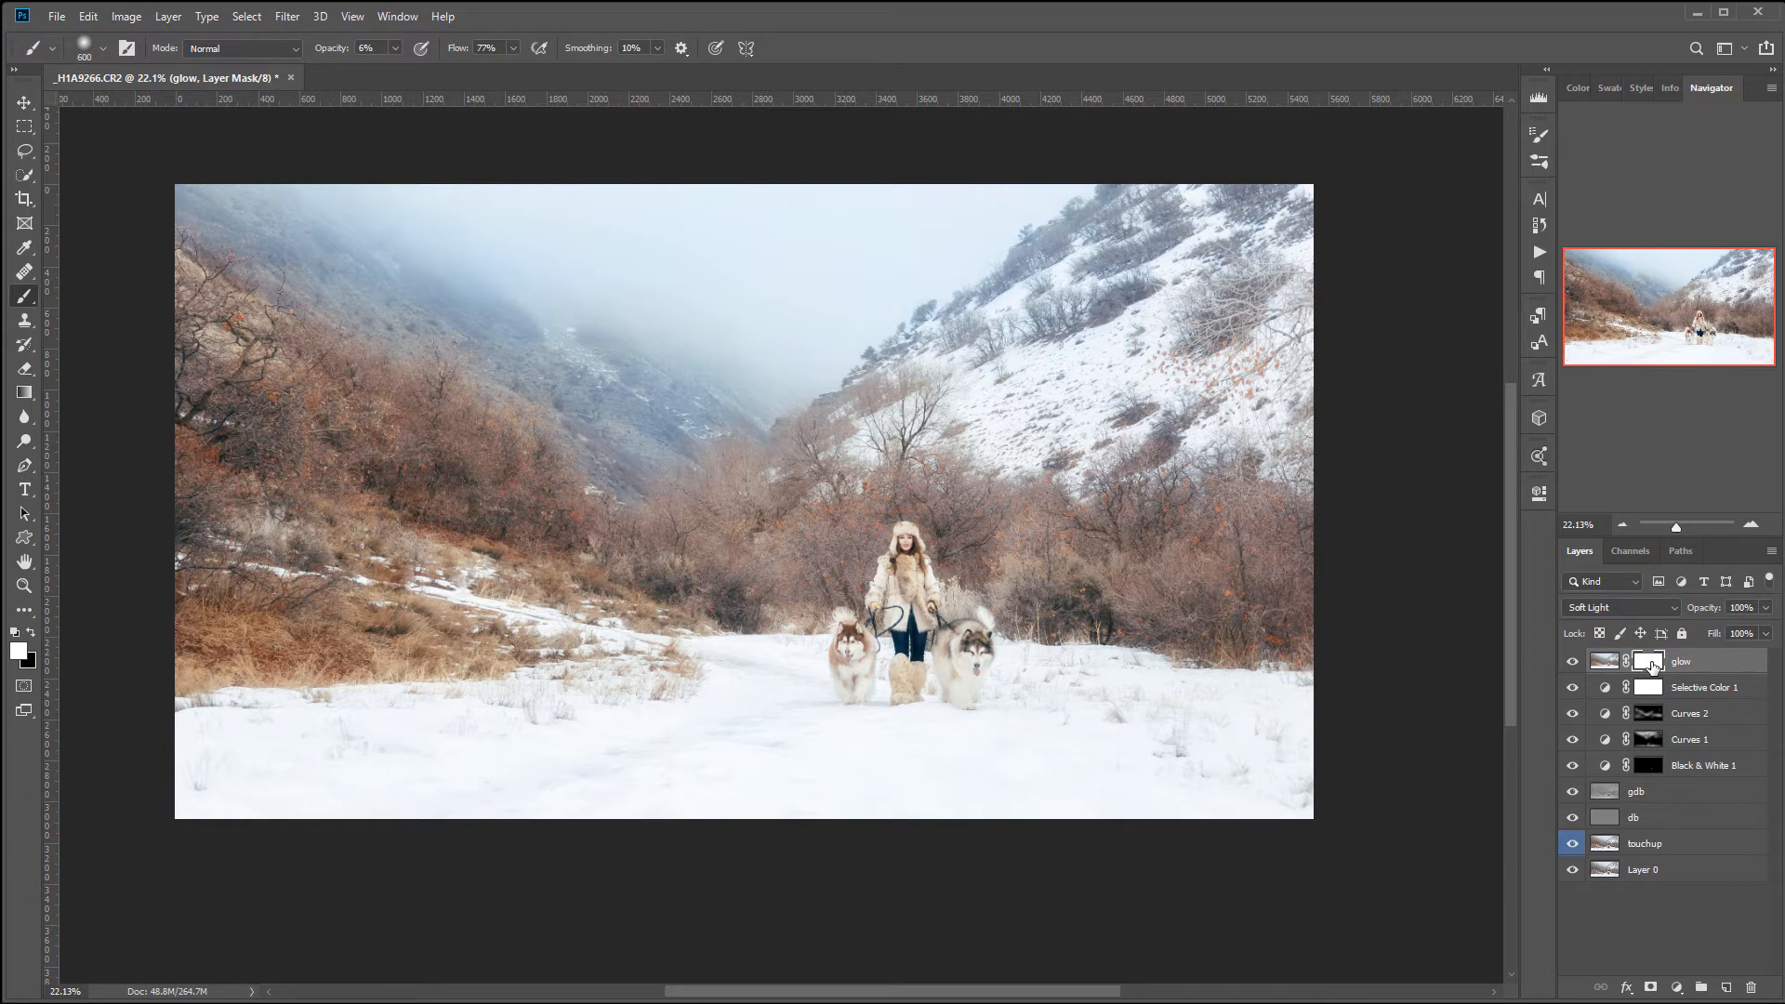
key(ctrl+i)
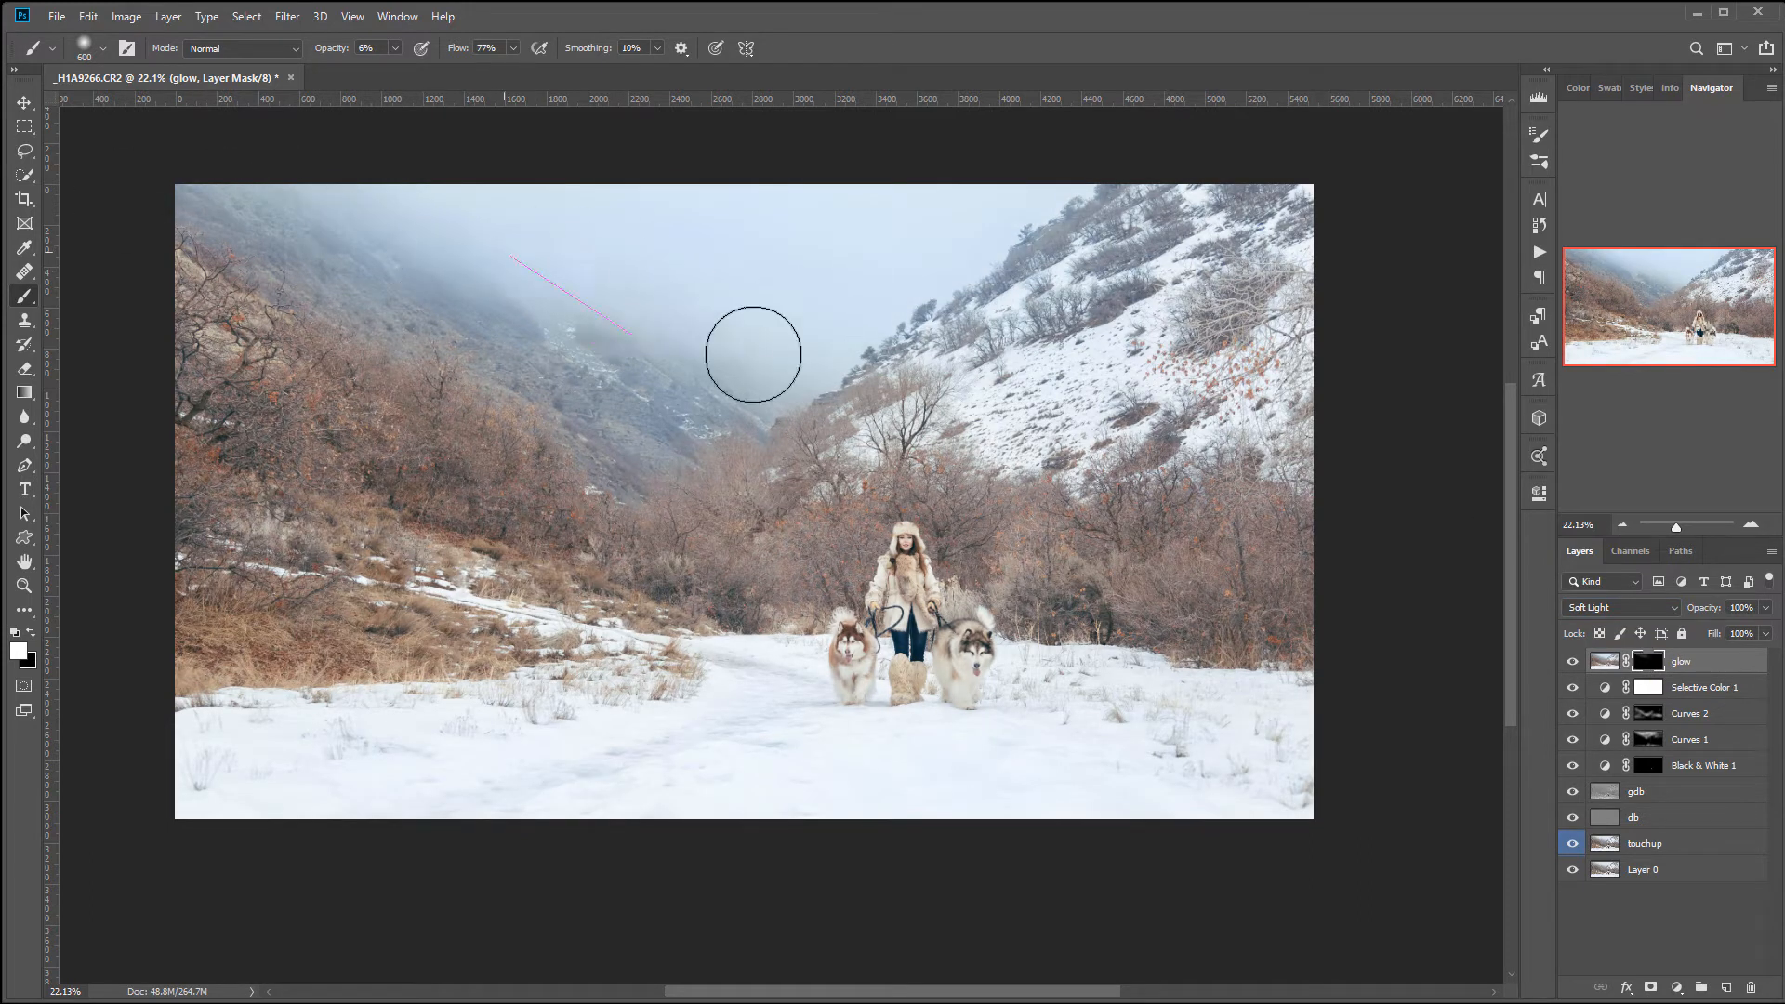
key(bracketright)
key(bracketright)
key(bracketright)
key(1)
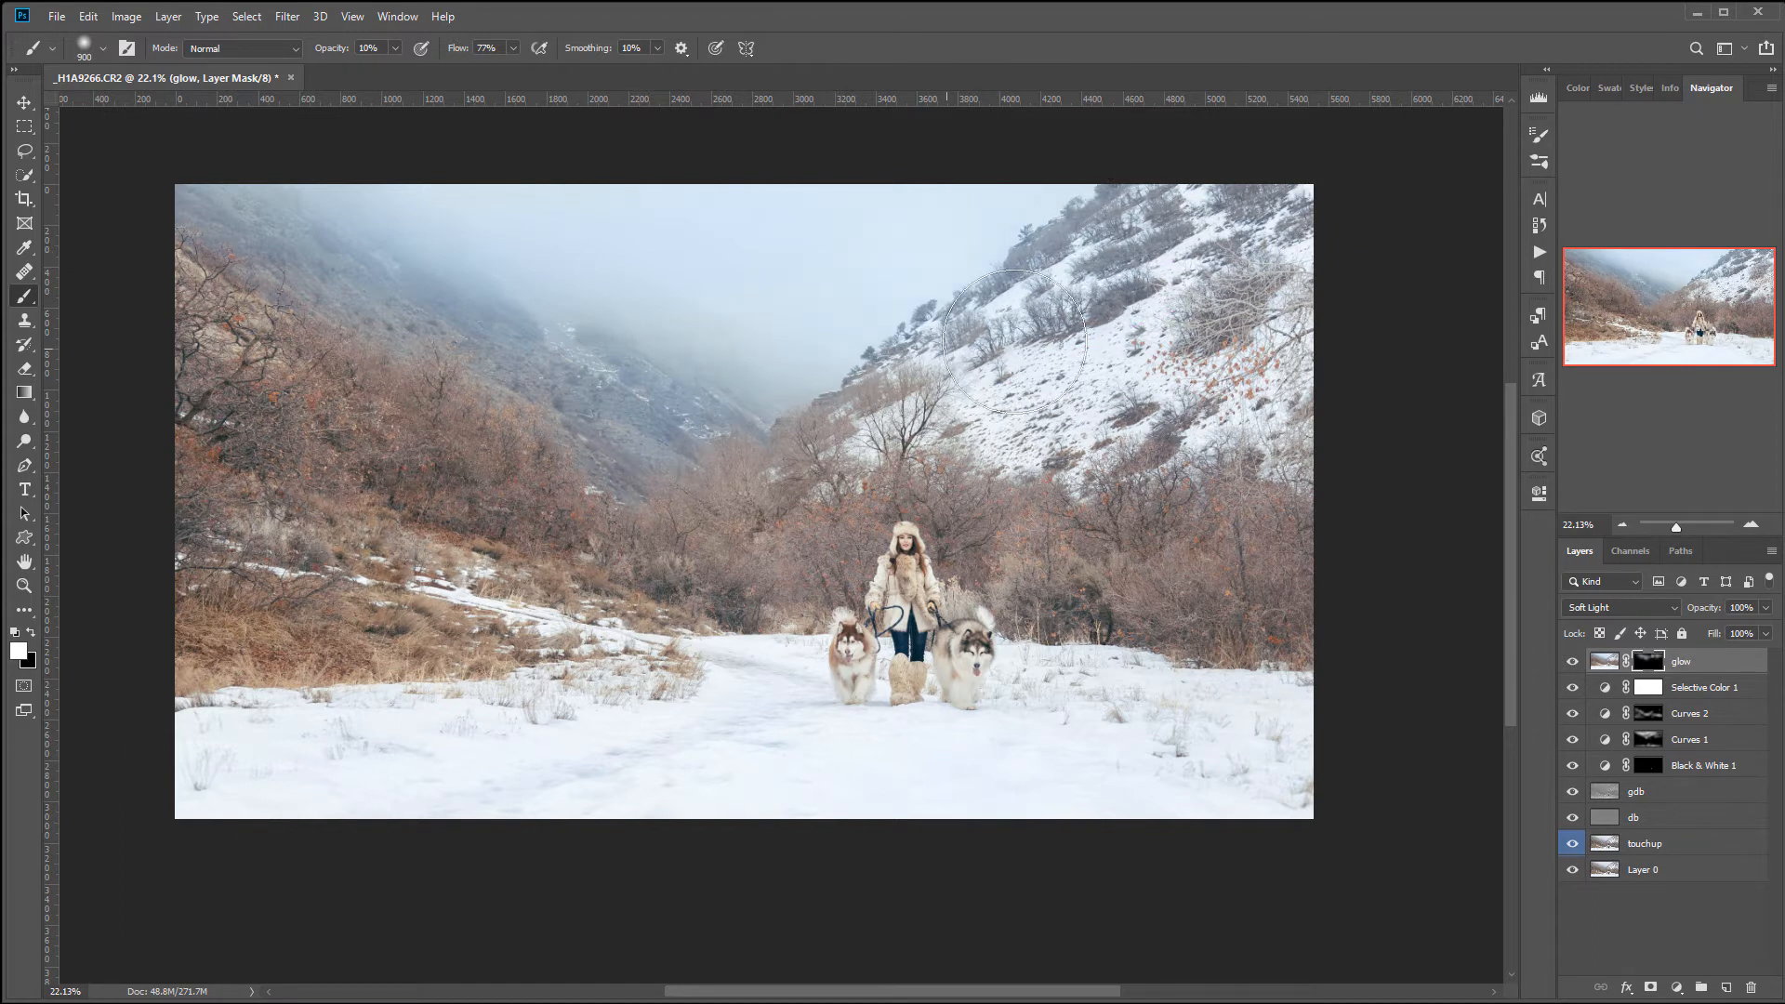
mouse_move(607, 793)
mouse_down()
mouse_move(410, 777)
mouse_move(881, 778)
mouse_move(1226, 730)
mouse_up()
Compare the photo with the glow layer hidden and shown
click(1584, 663)
click(1587, 664)
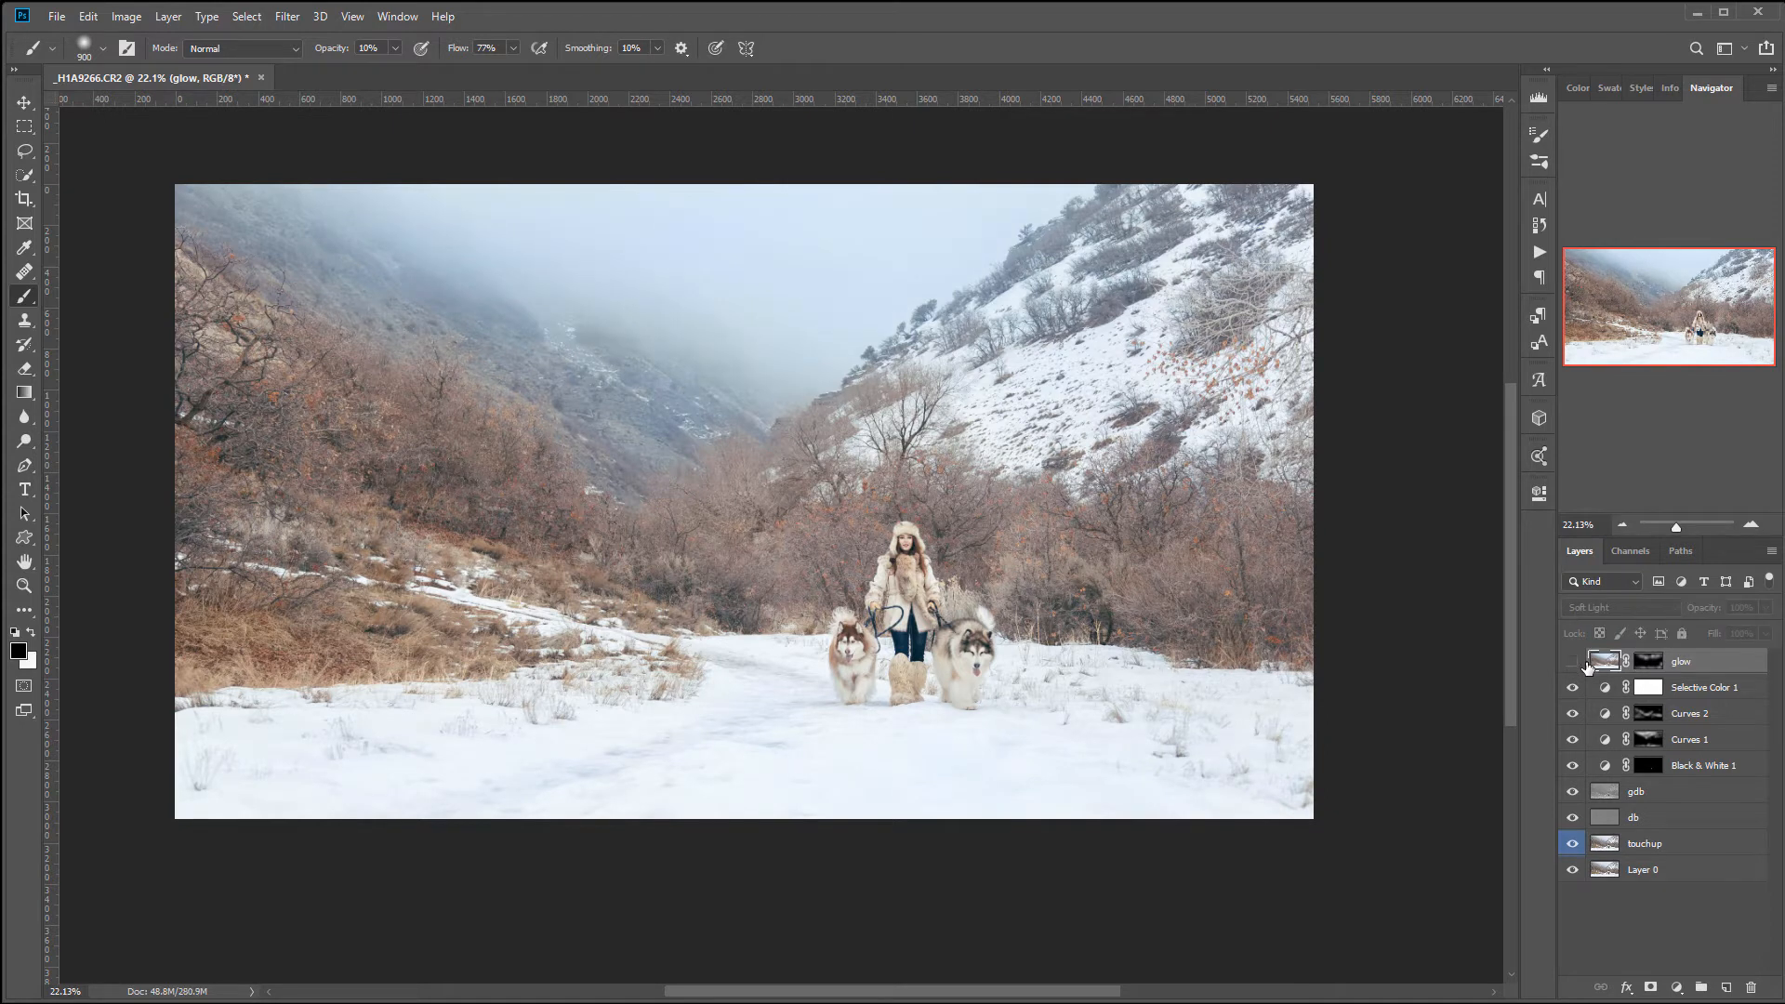
click(1574, 663)
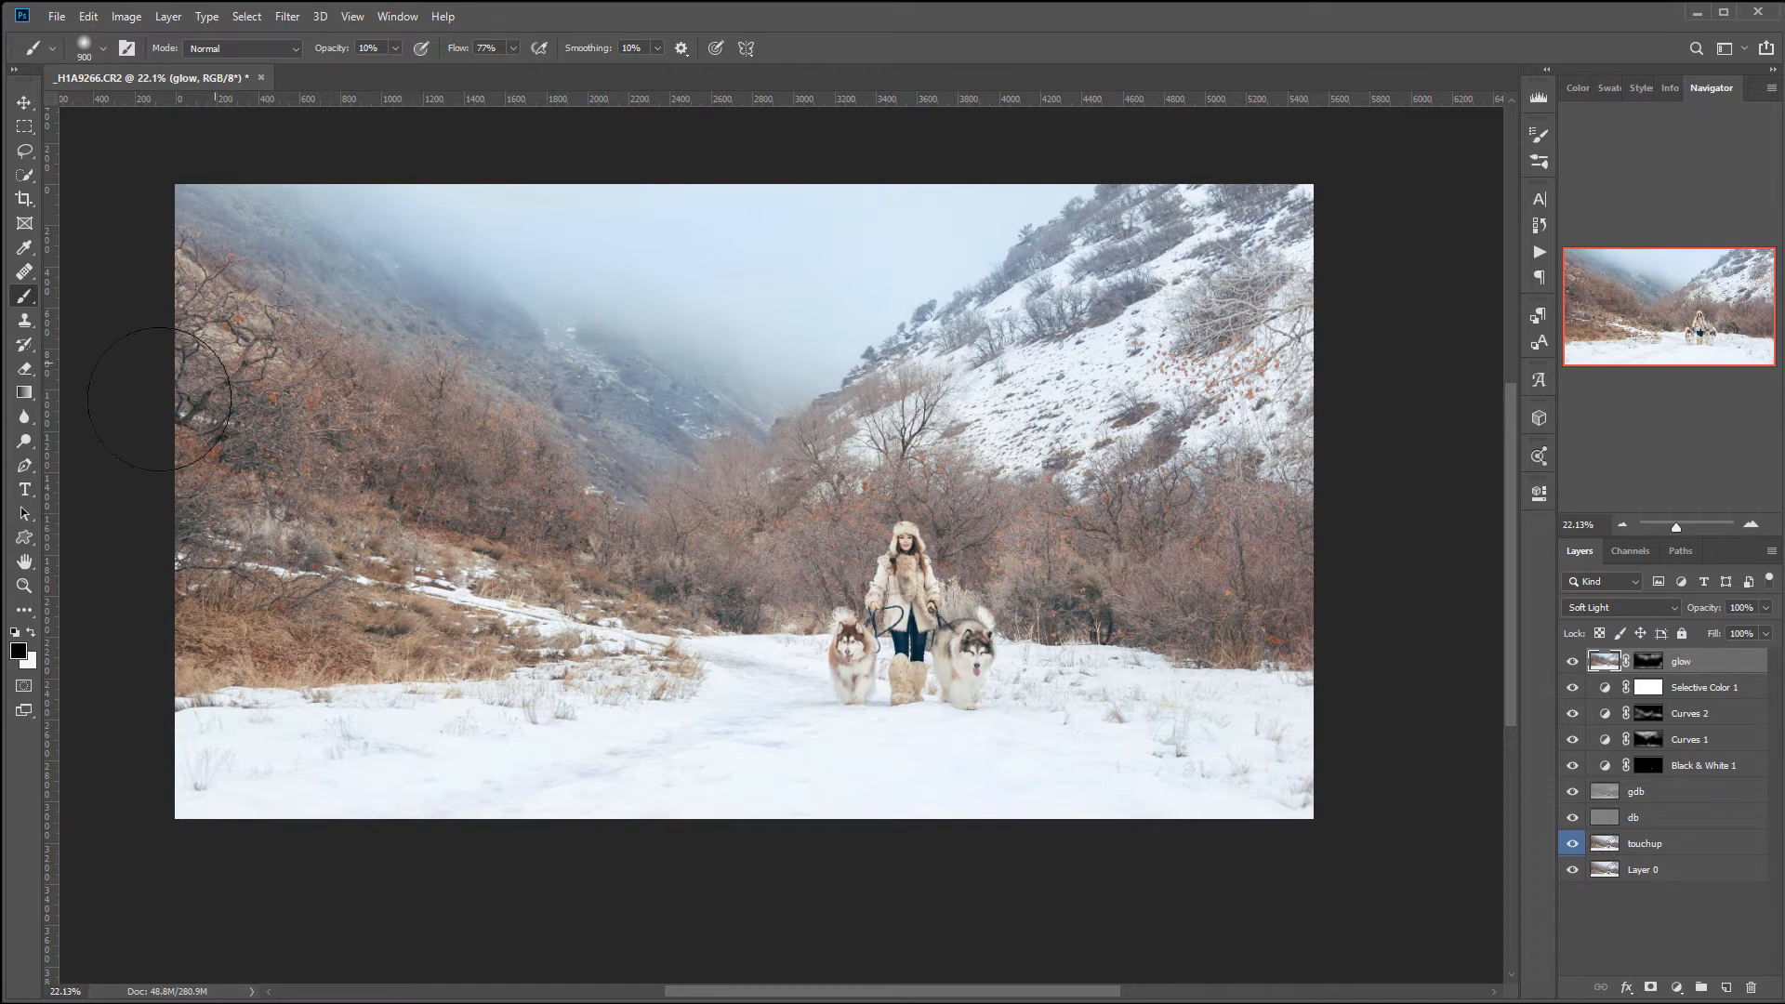
mouse_move(1169, 298)
mouse_down()
mouse_move(1311, 292)
mouse_move(1227, 389)
mouse_move(1313, 396)
mouse_move(816, 347)
mouse_move(786, 364)
mouse_move(1273, 296)
mouse_move(1301, 419)
mouse_move(1250, 692)
mouse_move(1199, 724)
mouse_move(1263, 568)
mouse_move(822, 736)
mouse_move(351, 763)
mouse_move(399, 747)
mouse_move(197, 673)
mouse_move(177, 642)
mouse_move(462, 678)
mouse_move(214, 673)
mouse_move(279, 683)
mouse_move(105, 731)
mouse_move(976, 785)
mouse_up()
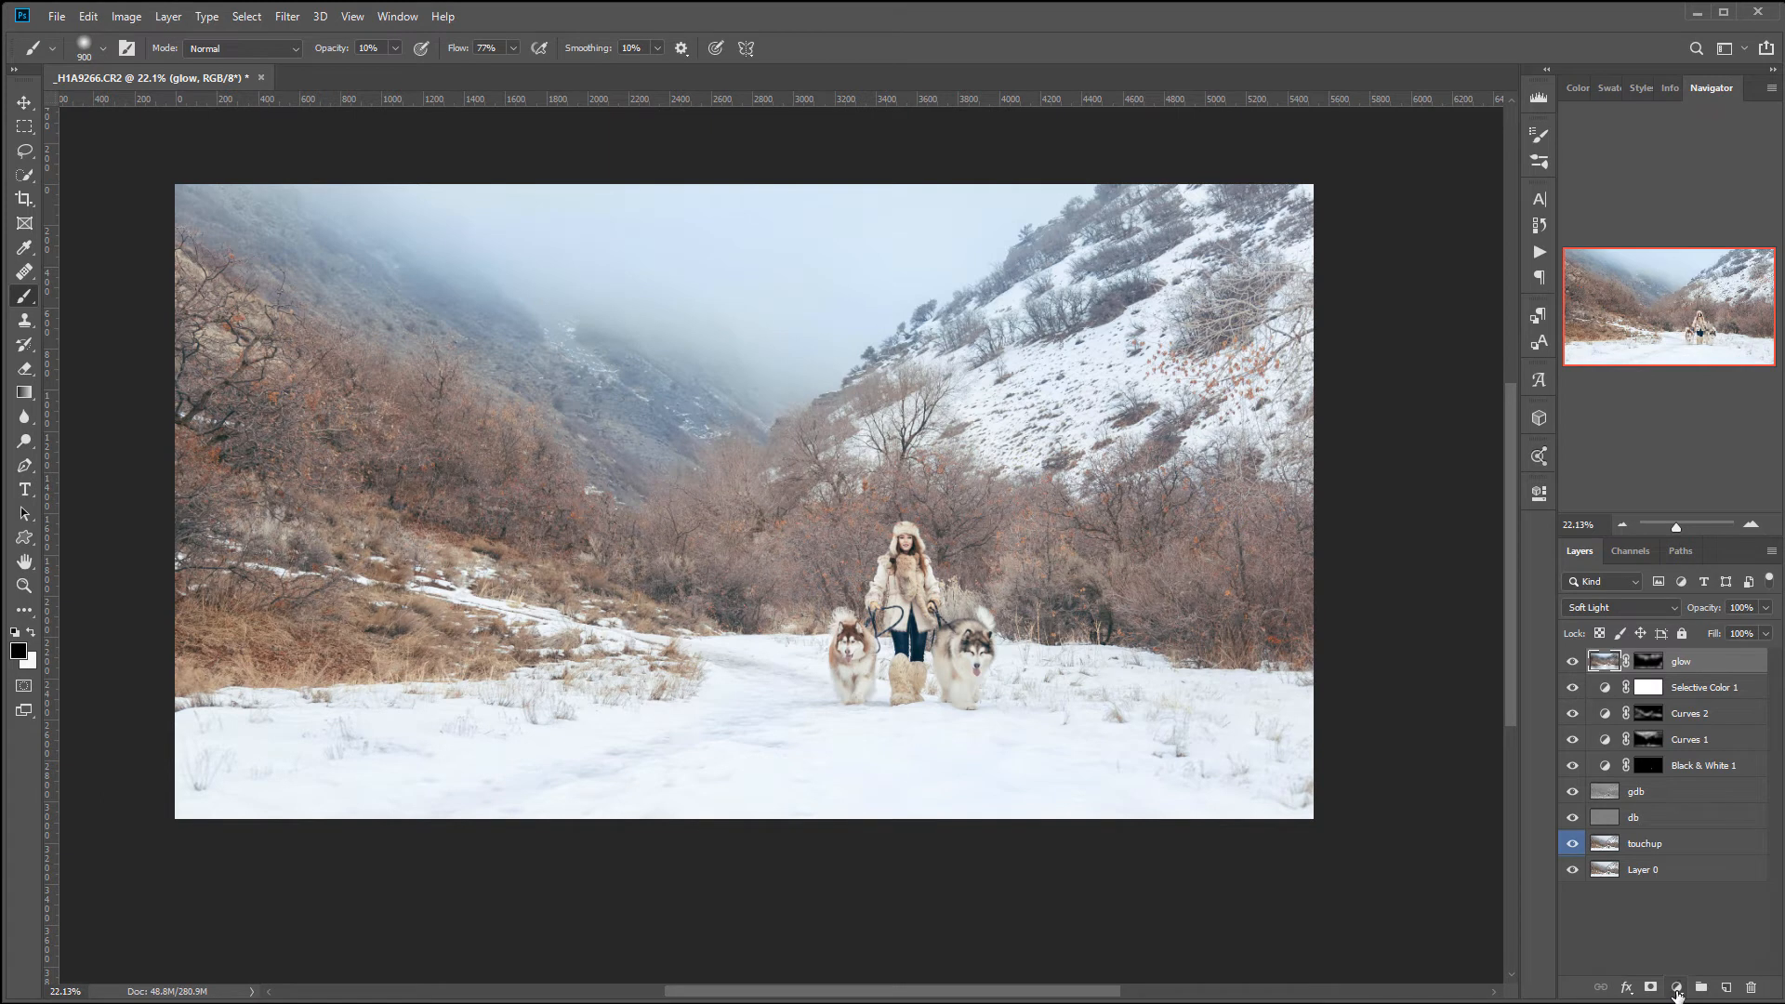
Add a Curves adjustment layer above the glow layer and set its blend mode to Color
click(1677, 990)
click(1664, 755)
click(1644, 604)
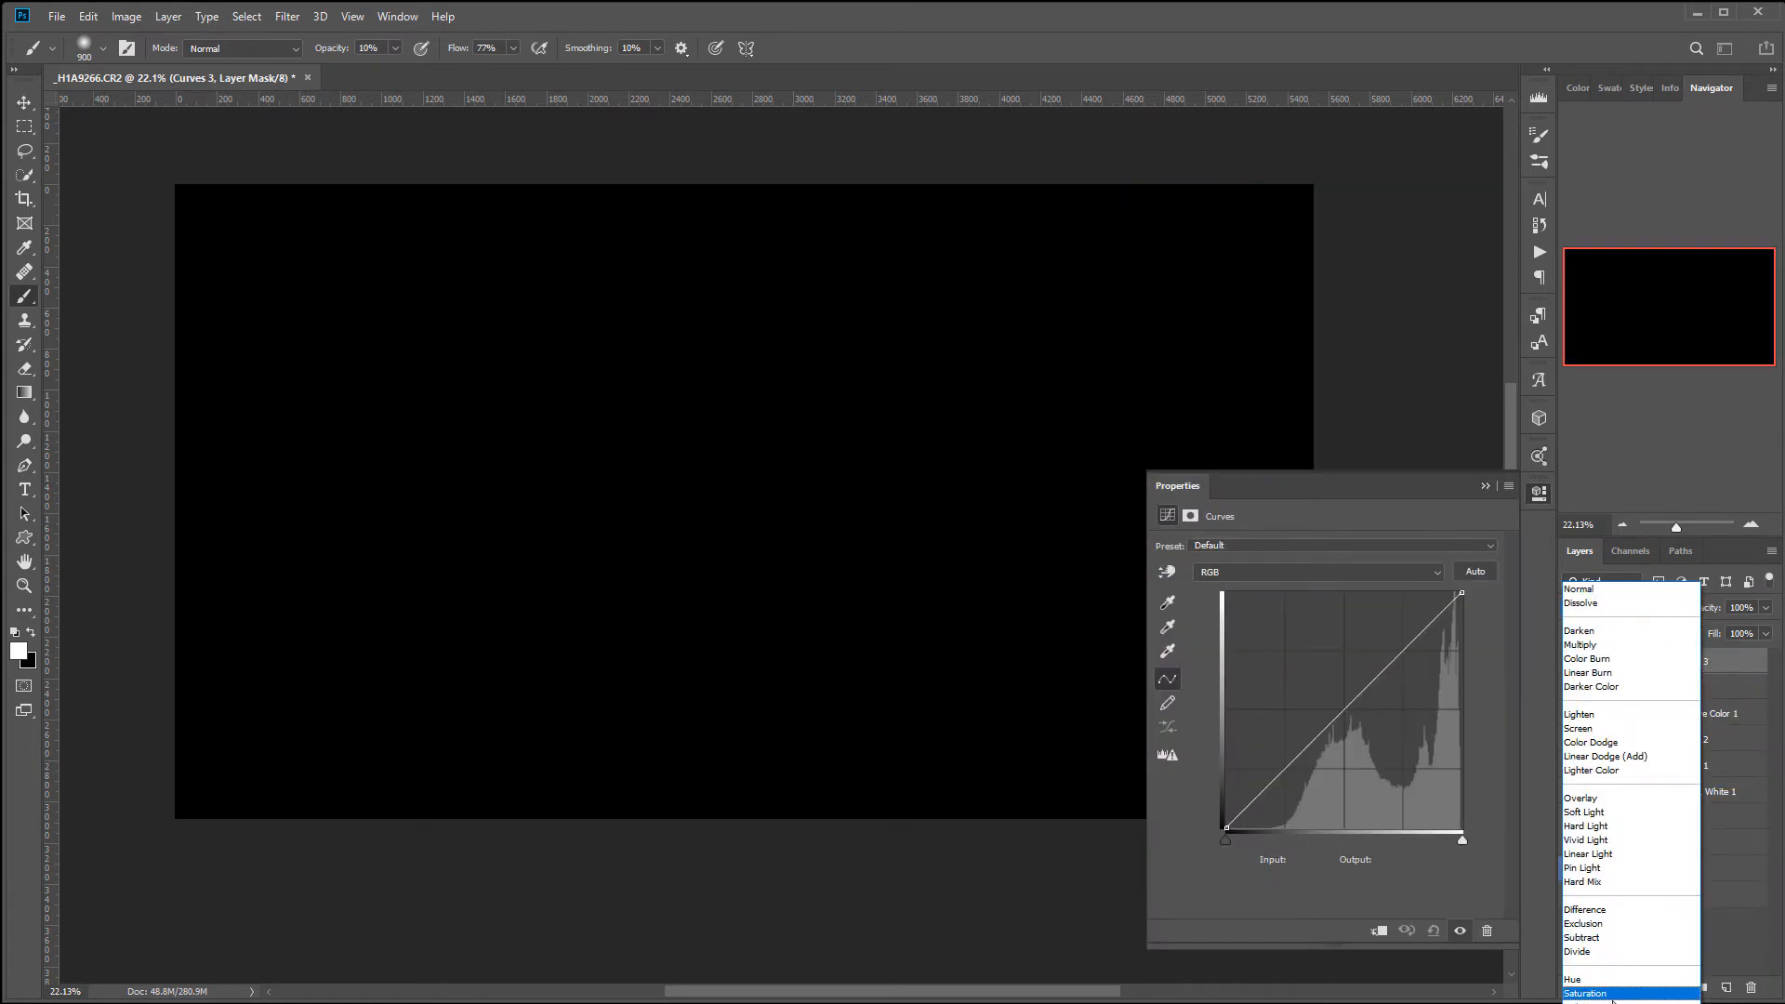
click(1614, 1001)
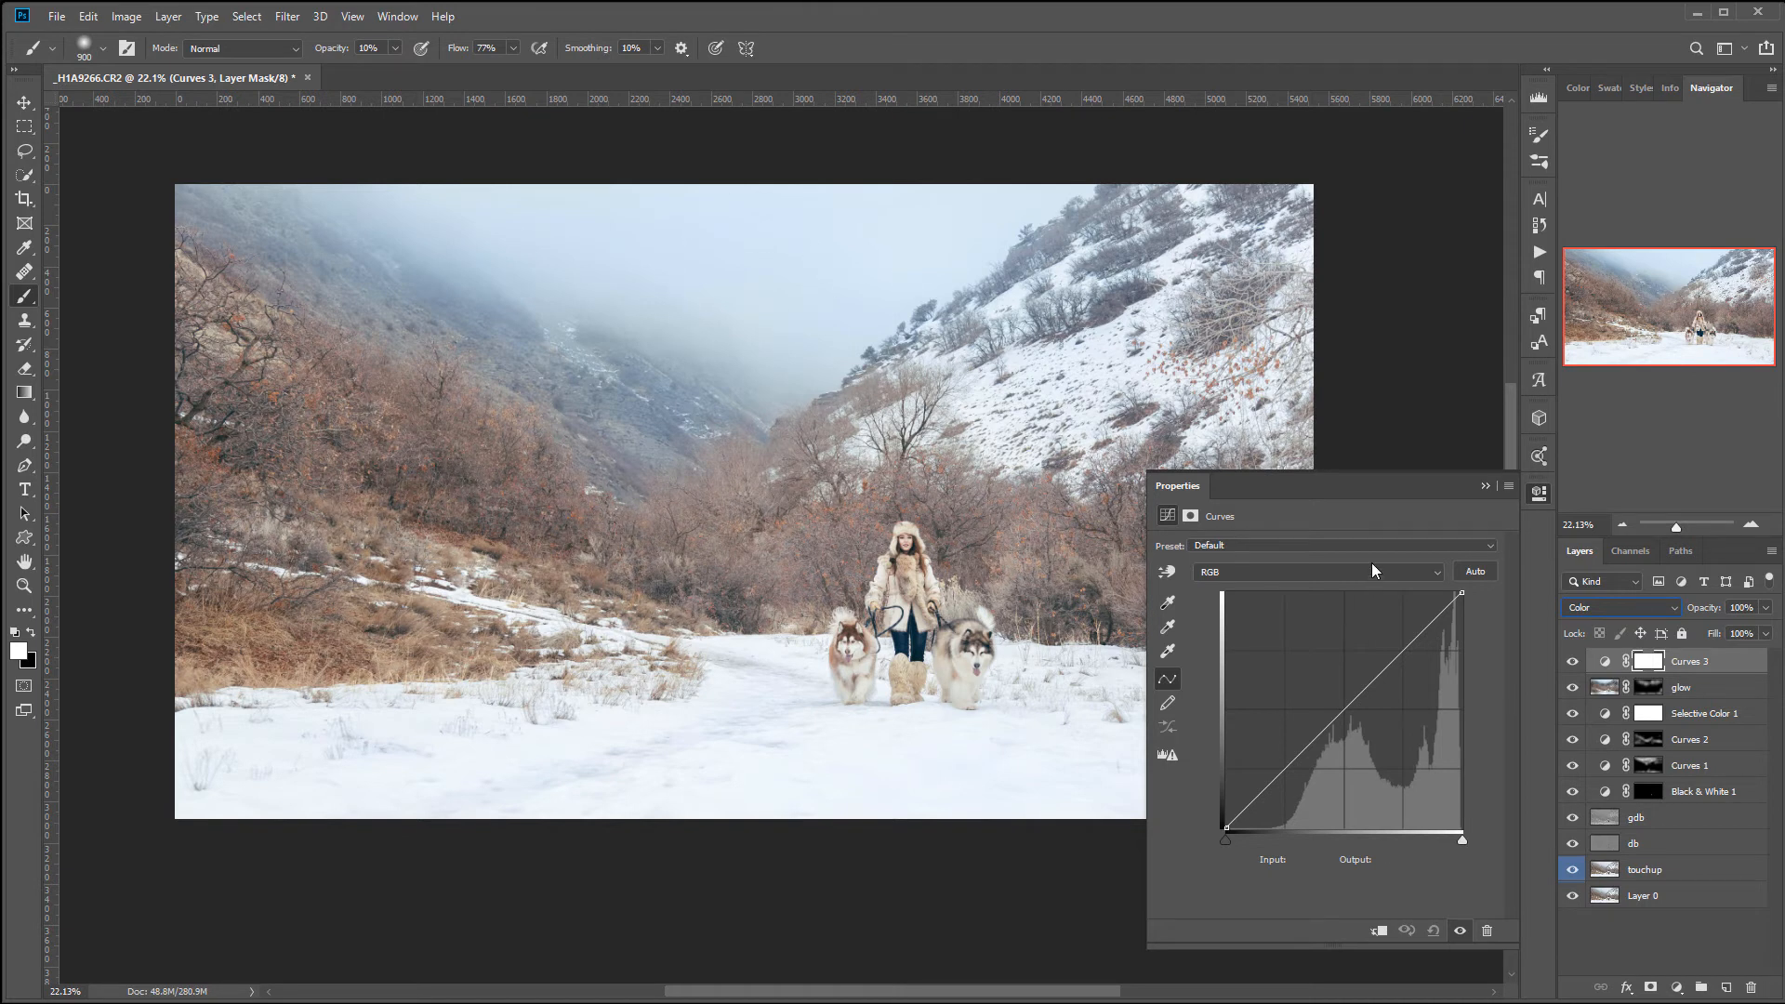
In the Blue curve, raise the black point to output 35 and add a midtone point at input 138, output 133
click(1257, 571)
click(1230, 630)
drag(1228, 825, 1209, 794)
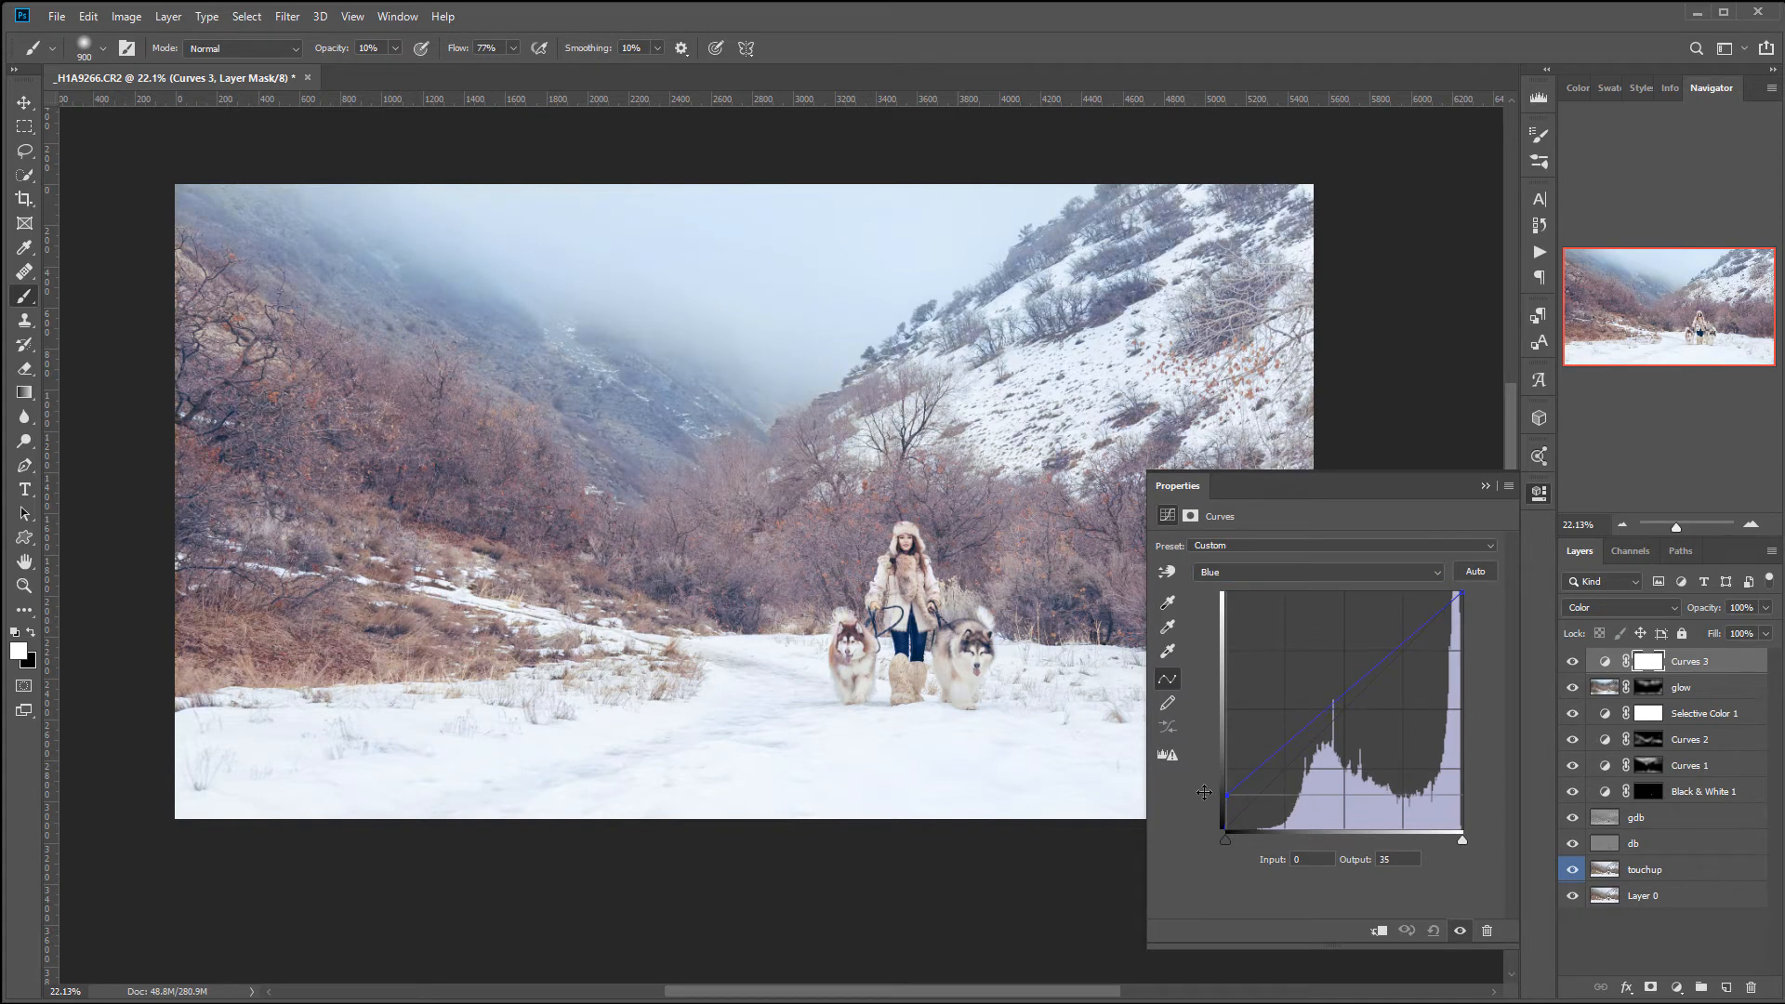
drag(1339, 693, 1354, 704)
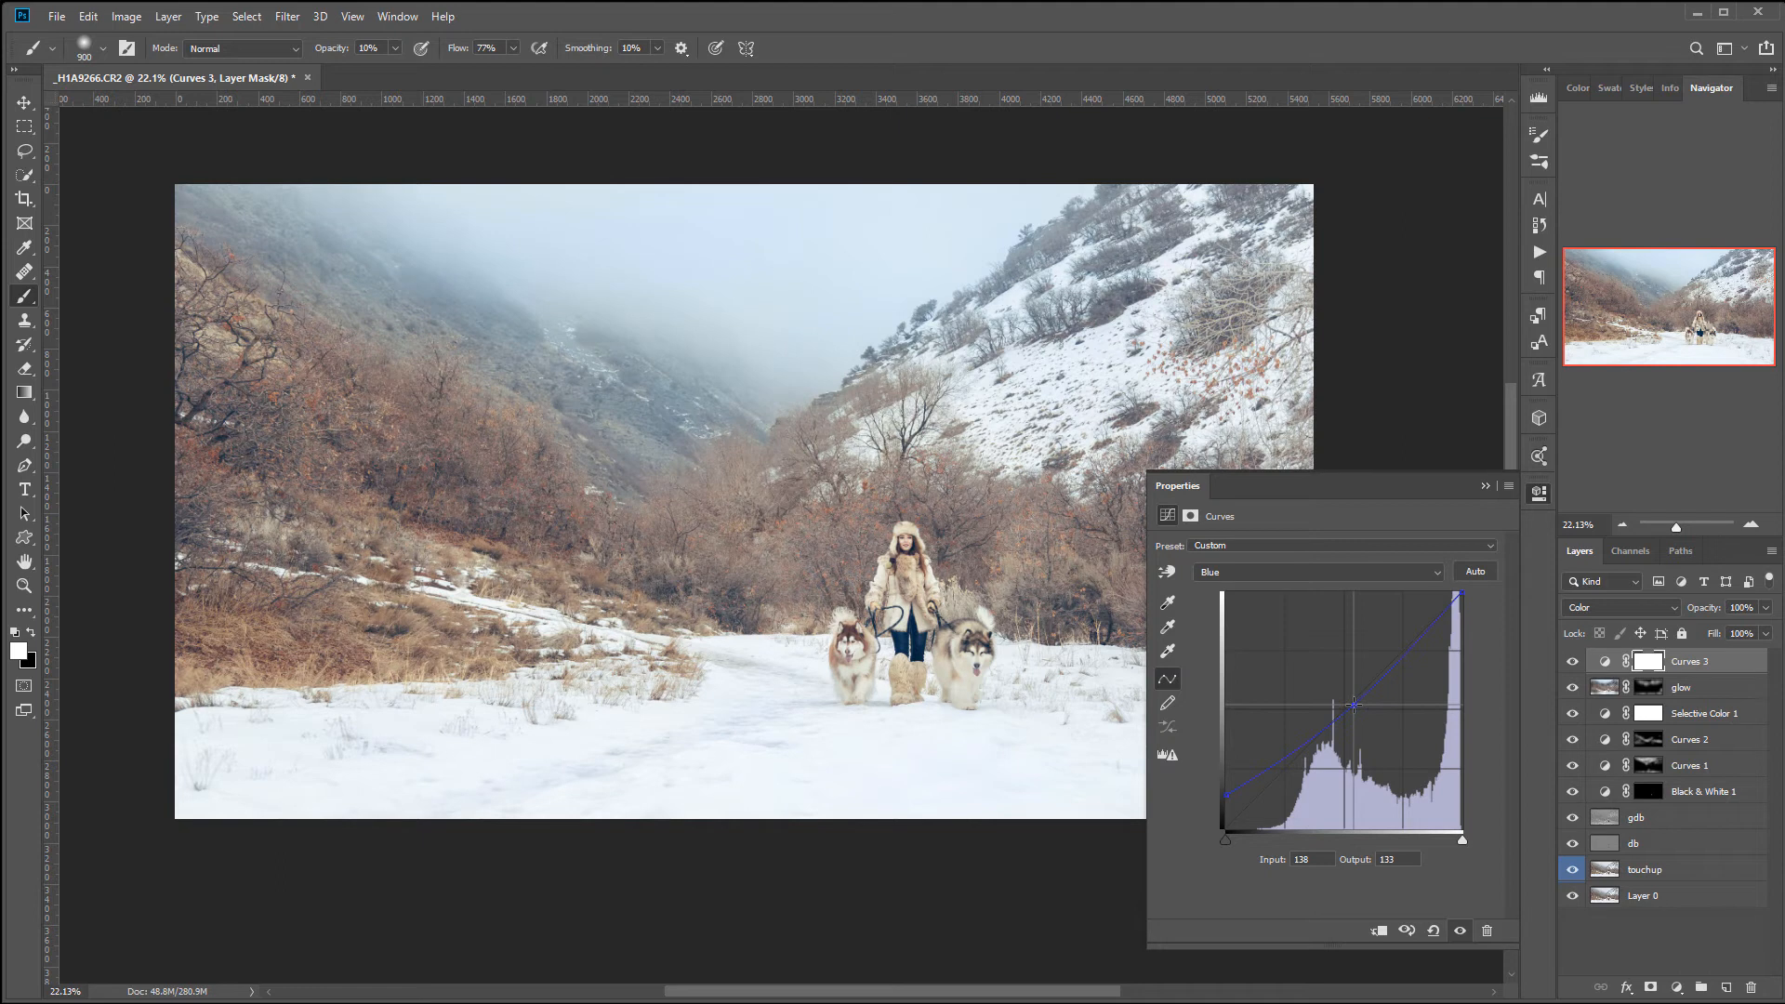
drag(1354, 705, 1354, 705)
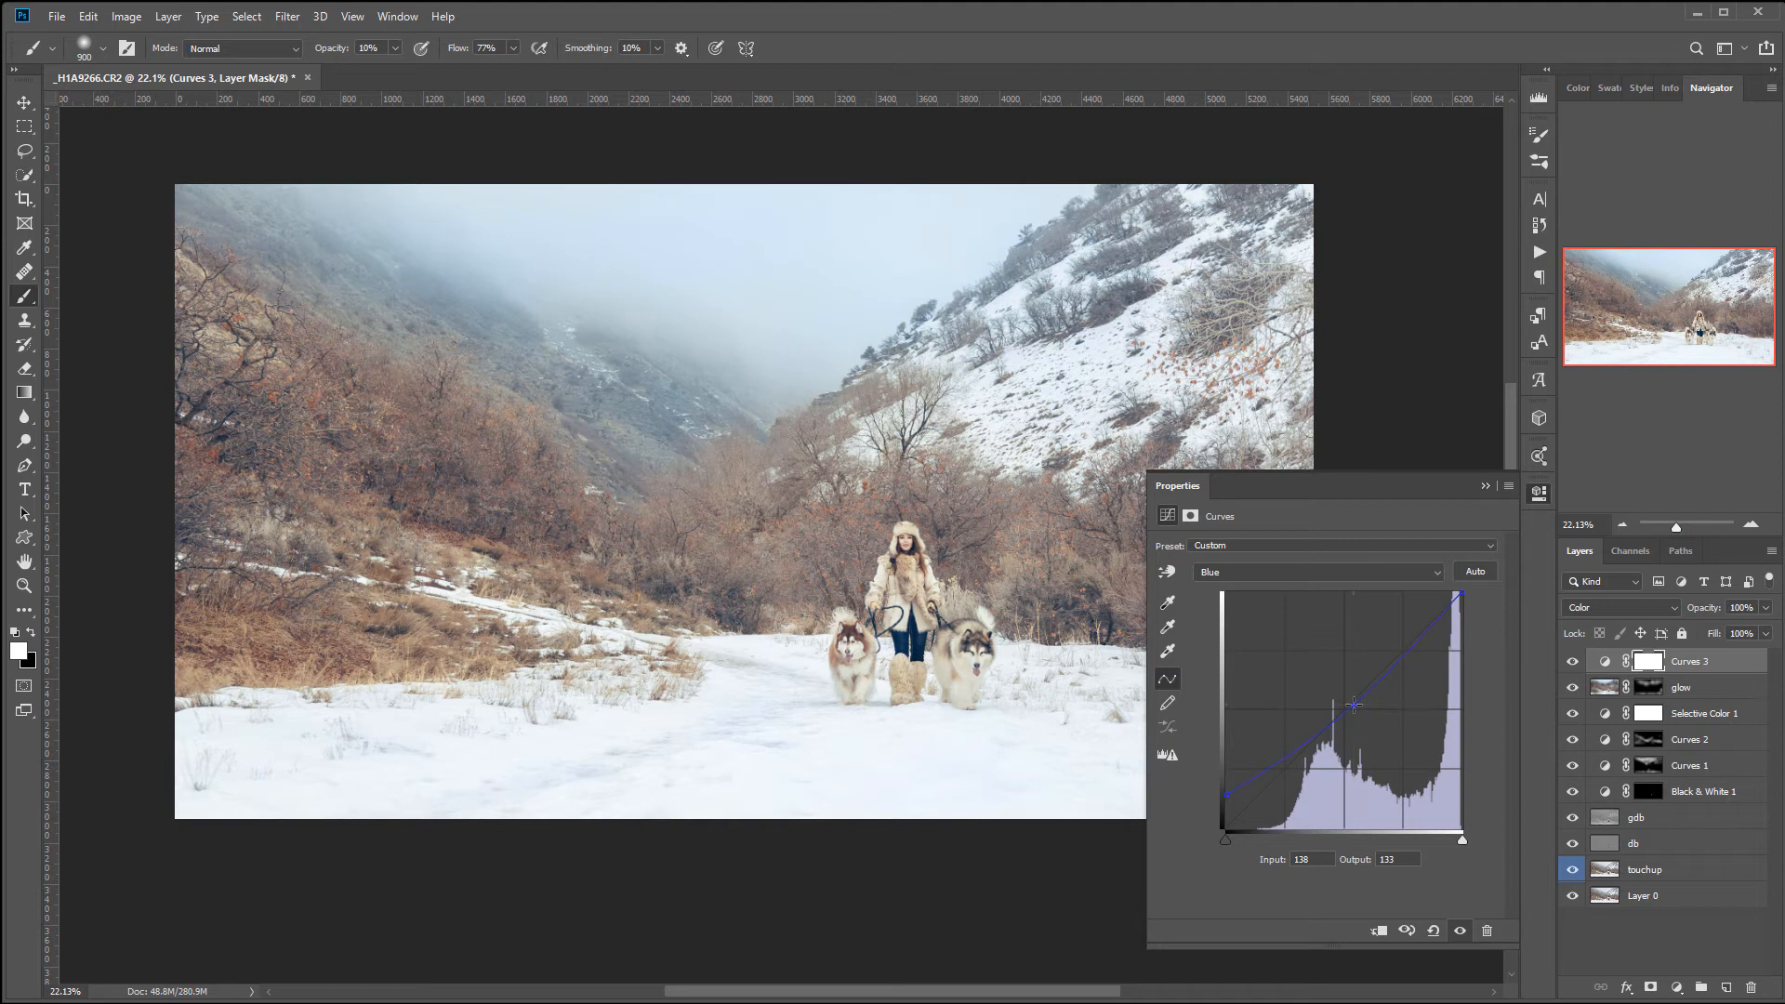
In the Red curve, shift the black point slightly inward and add a shadow point plus a highlight point at input 173, output 171
click(1250, 577)
click(1237, 592)
drag(1231, 823, 1239, 844)
drag(1308, 747, 1314, 745)
drag(1383, 672, 1386, 669)
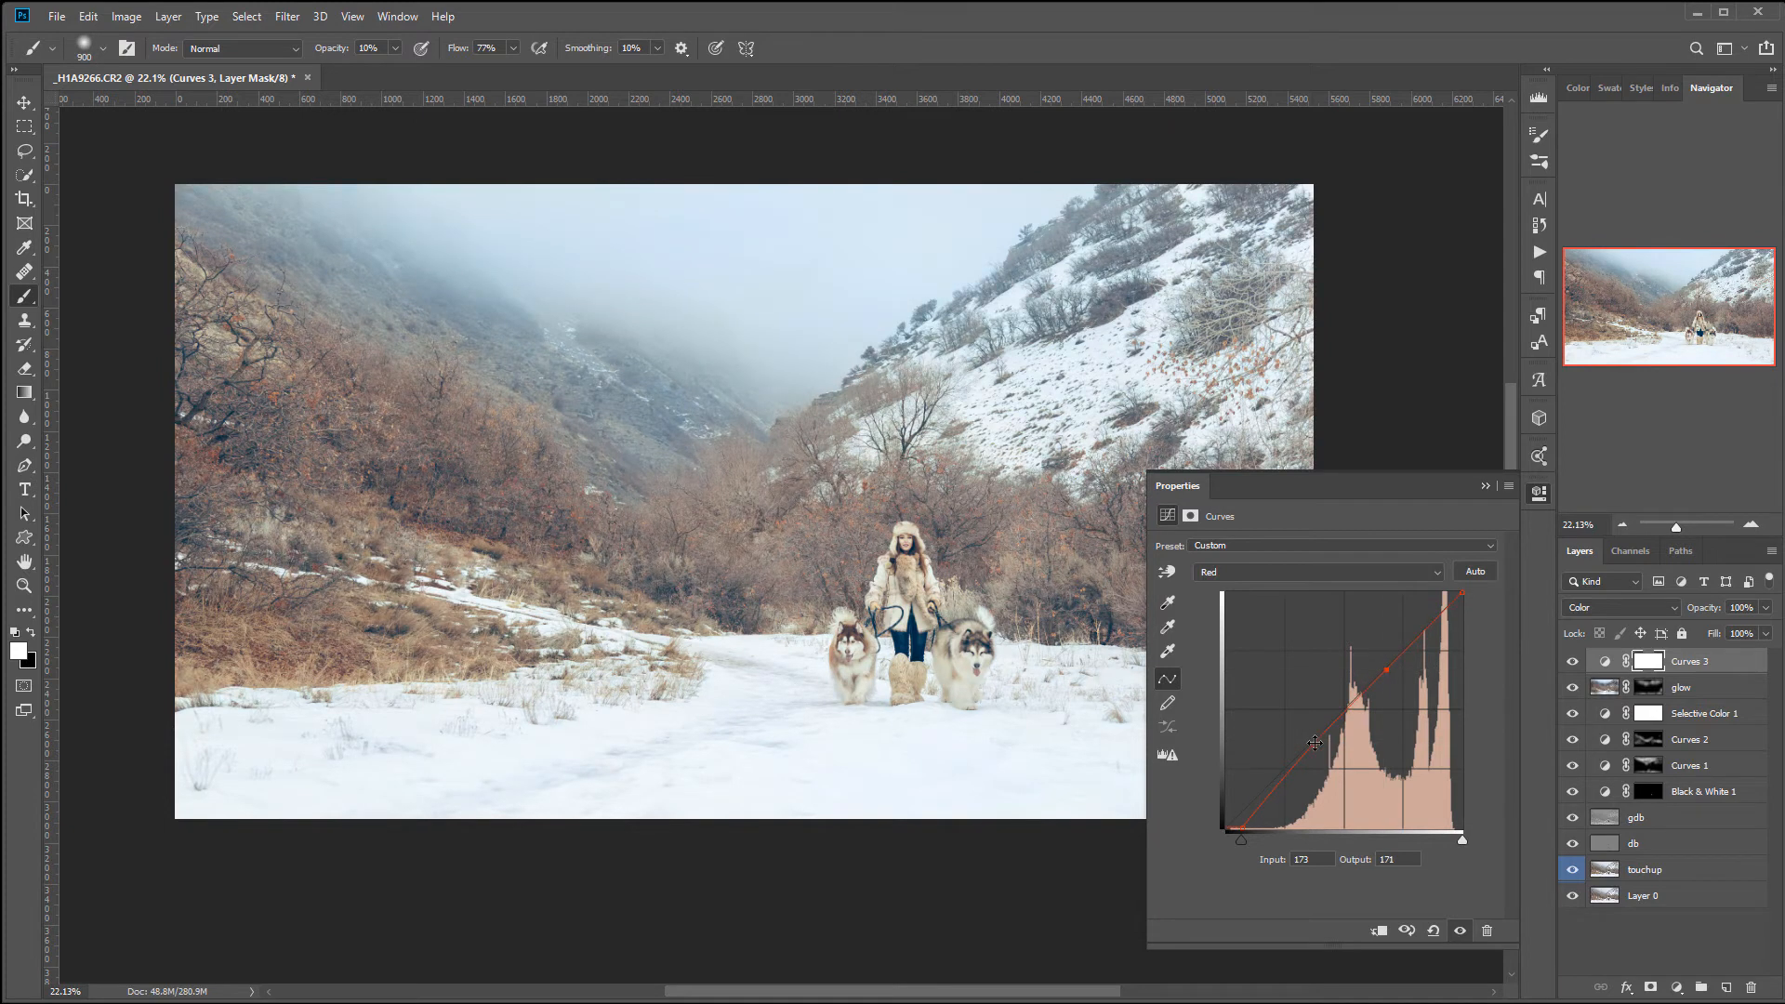
Compare the photo with the new Curves layer hidden and shown, and rename the layer "g color"
click(1574, 663)
click(1574, 662)
click(1539, 494)
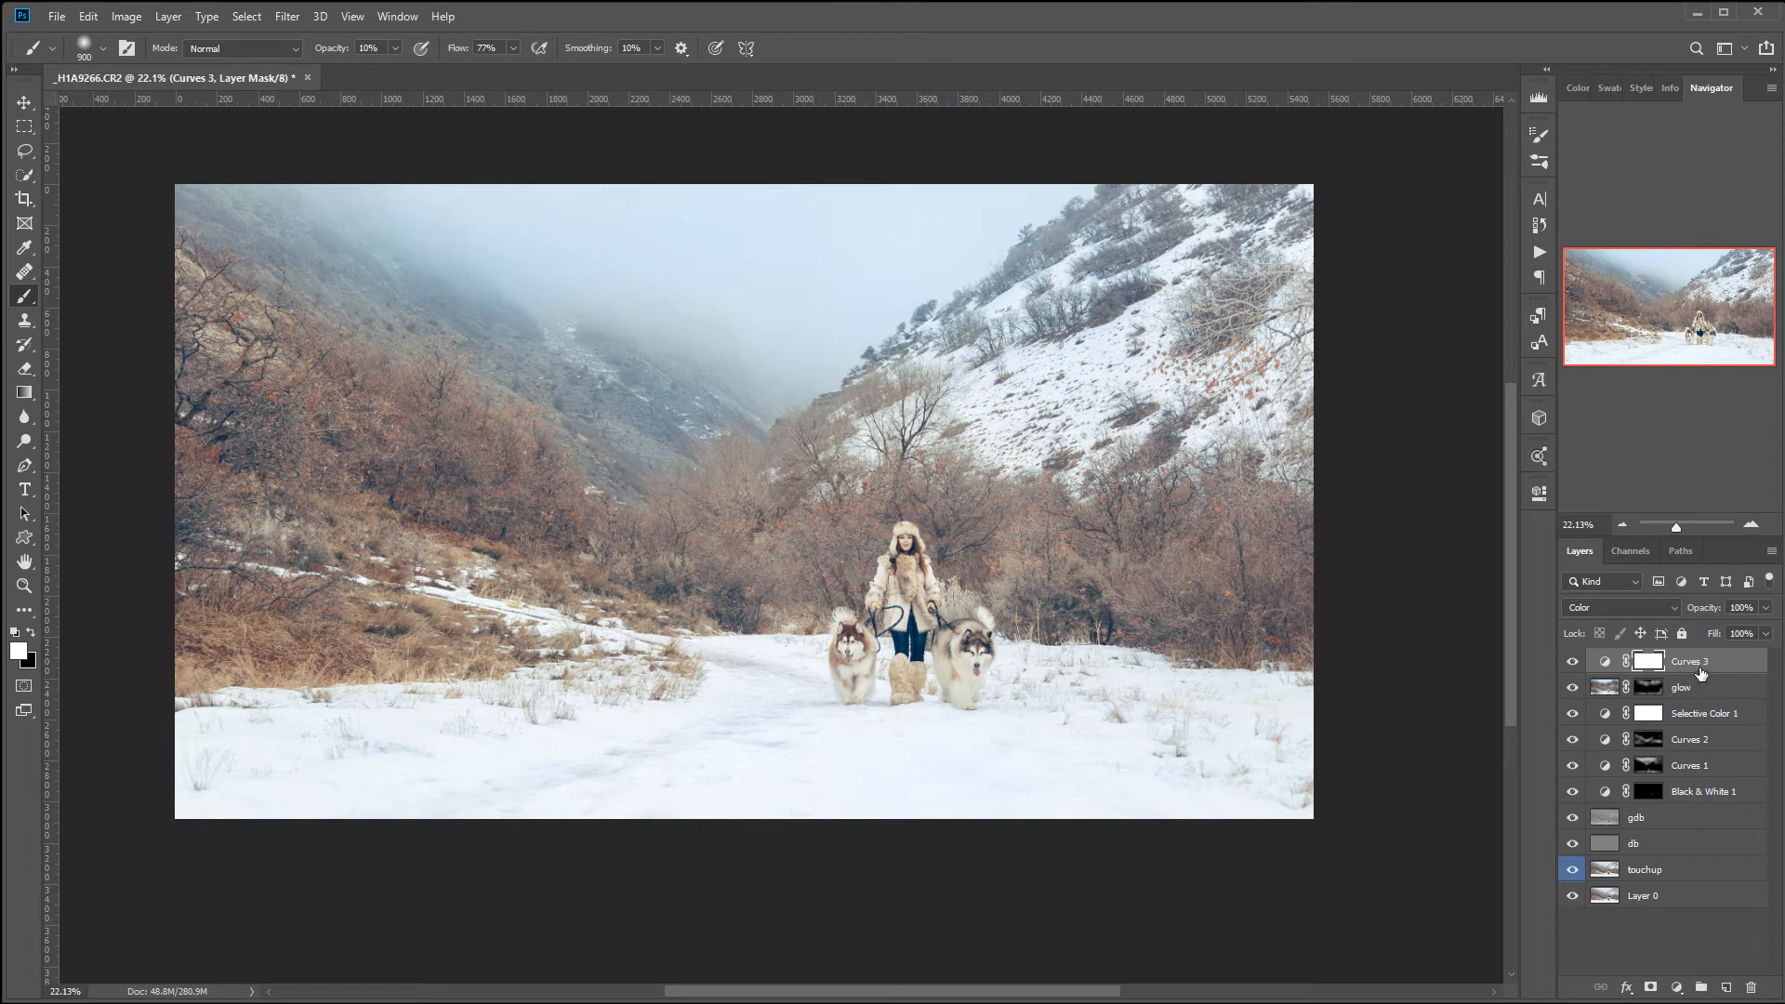
double_click(1697, 662)
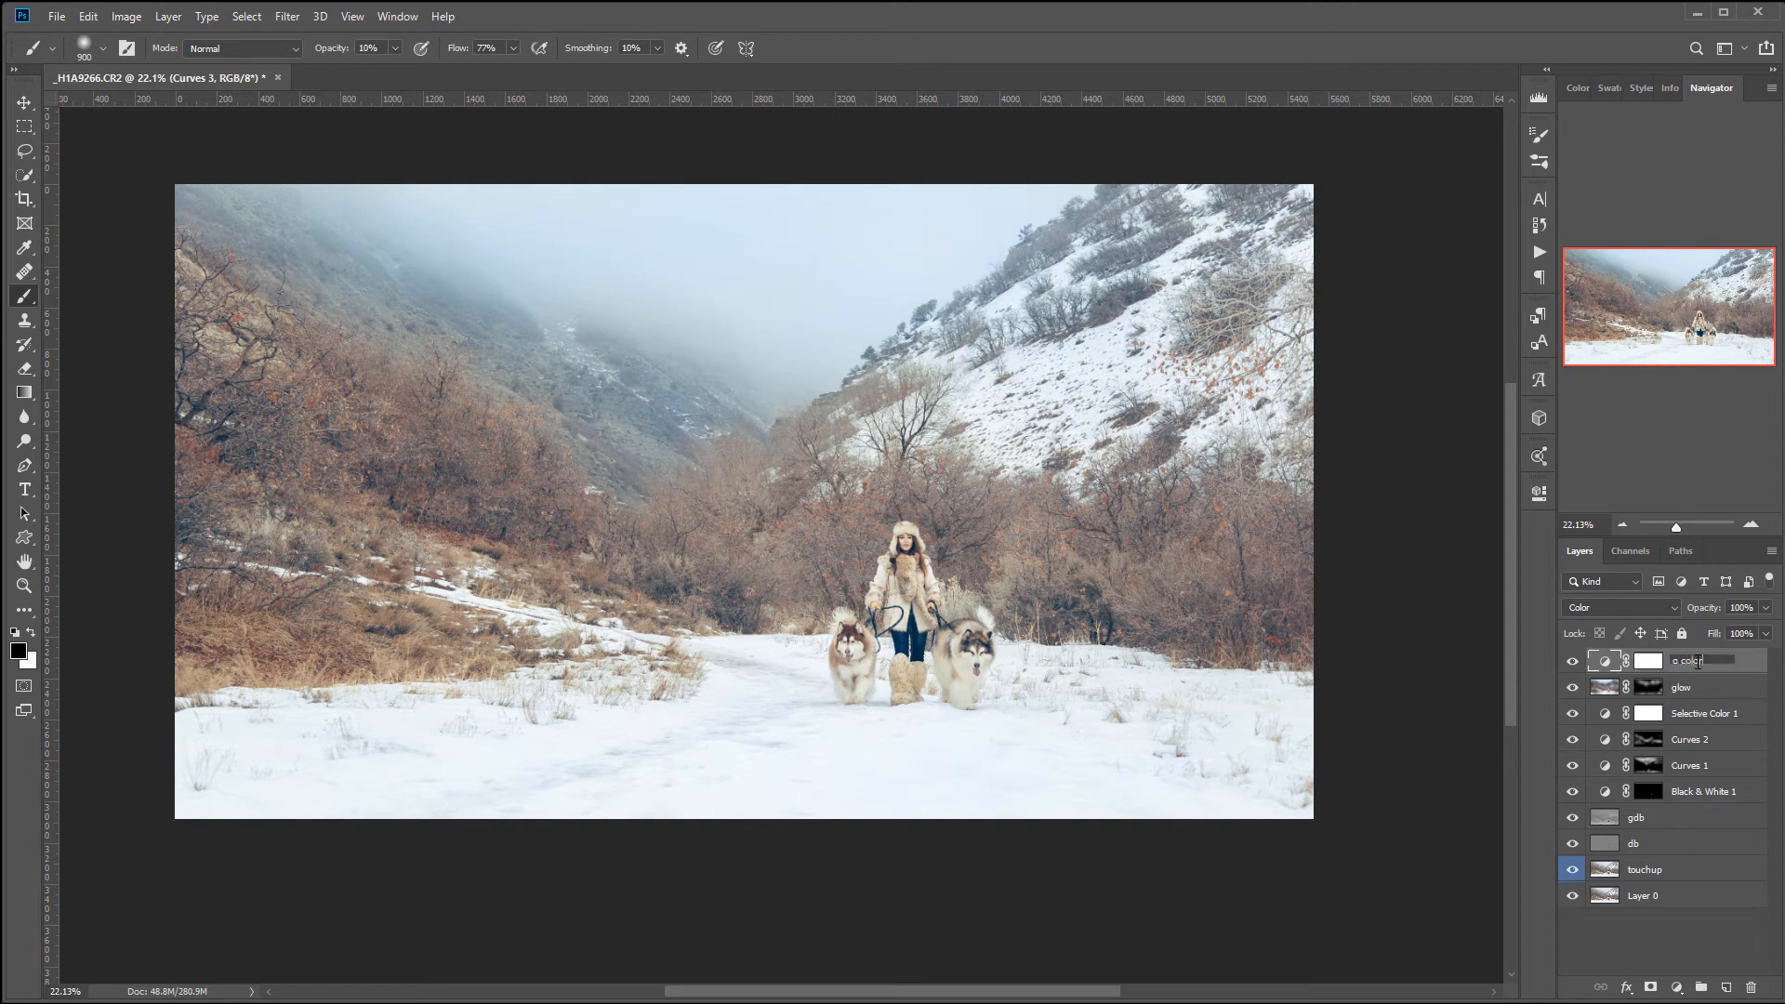
key(Return)
Add a Black & White adjustment layer with Reds -6 and Yellows 19, and lower its opacity to 16%
click(1677, 988)
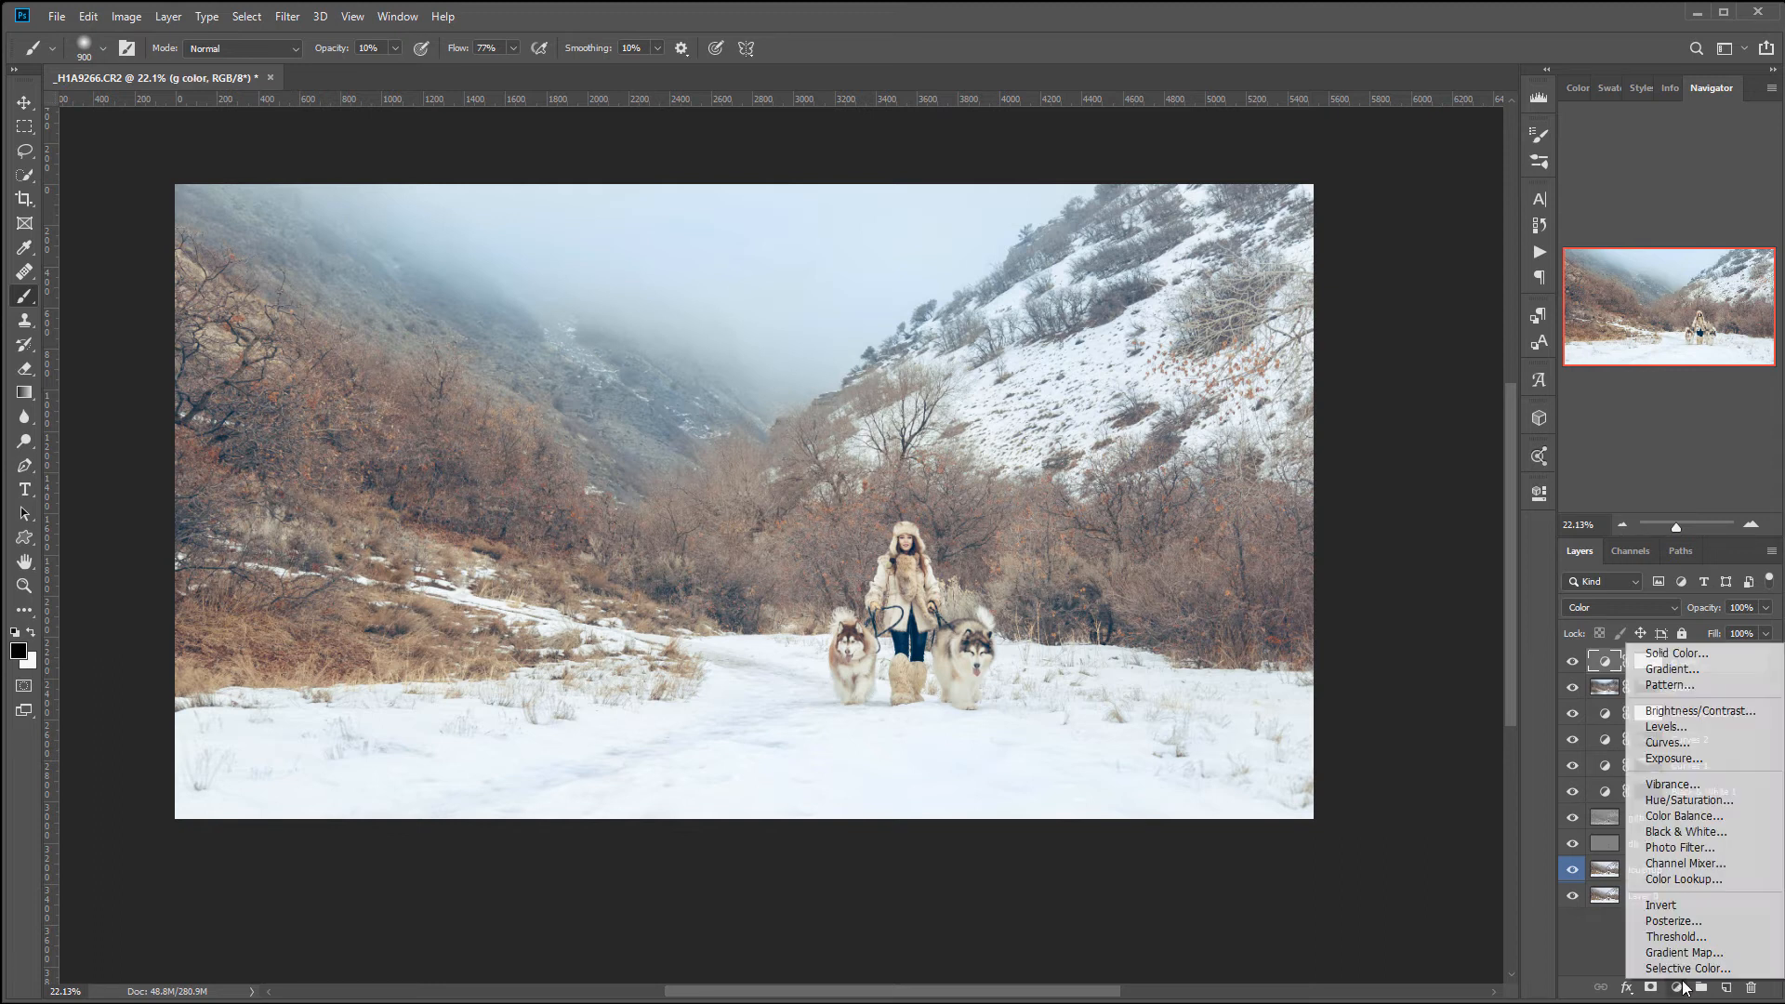
click(1687, 829)
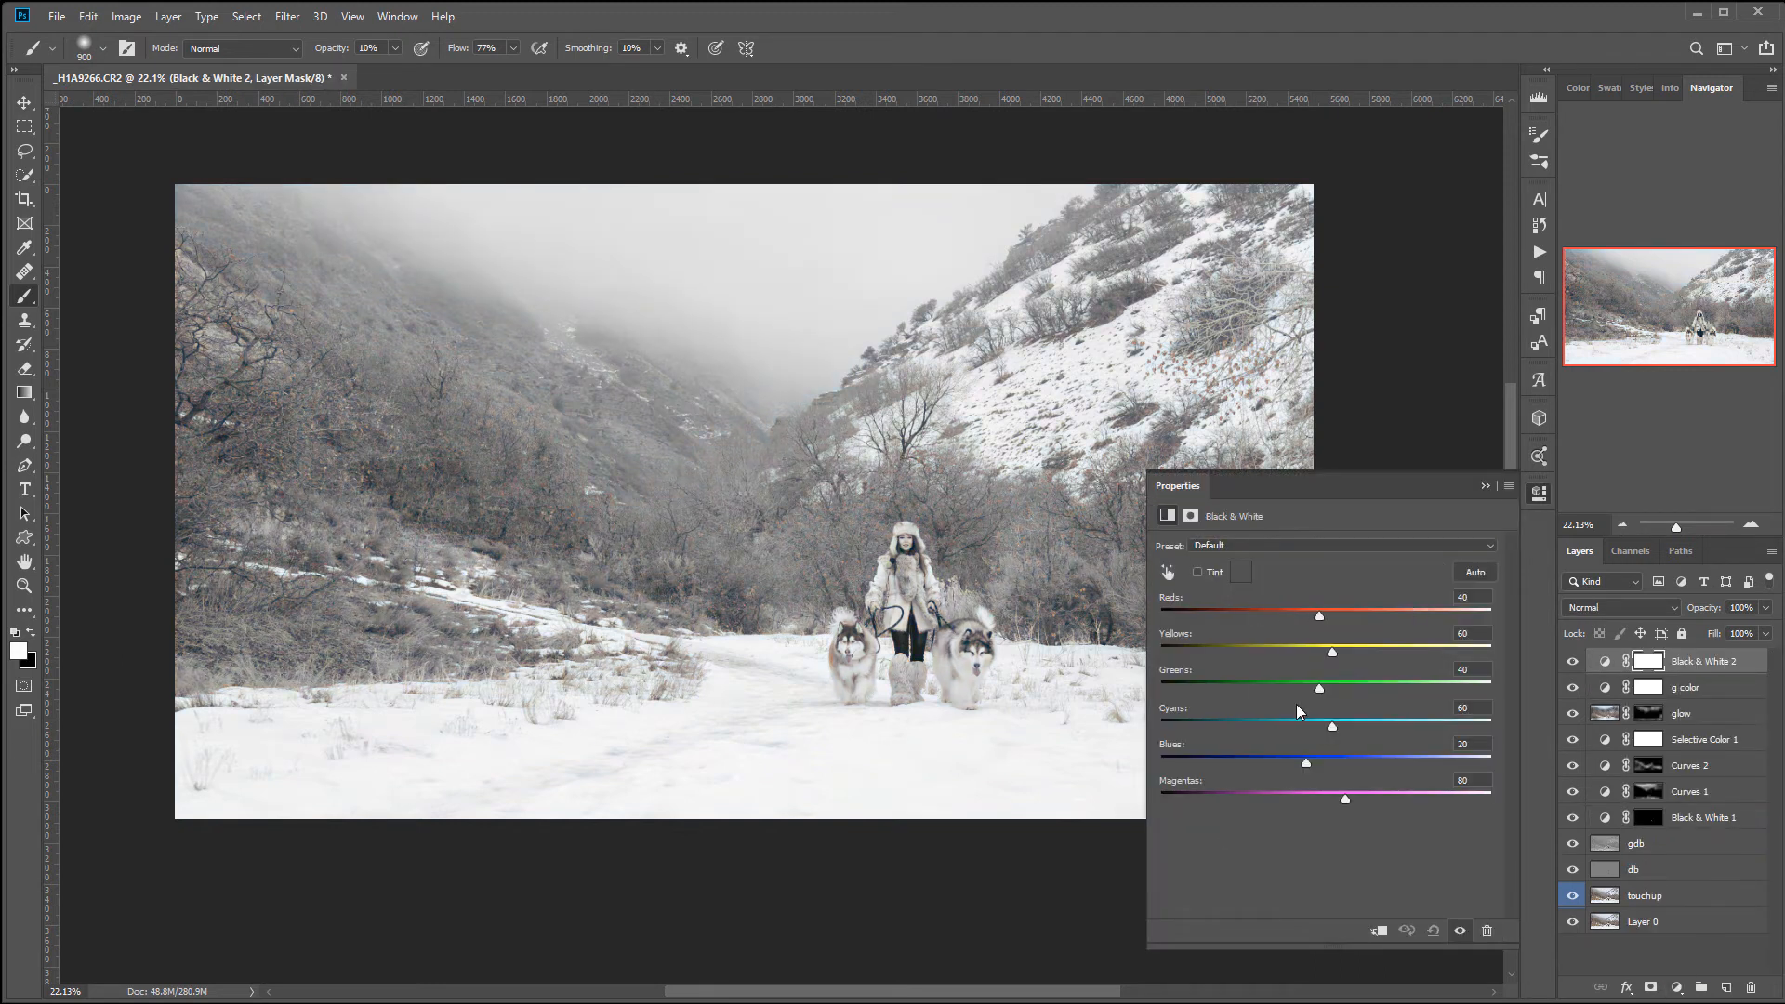
mouse_move(1318, 612)
mouse_down()
mouse_move(1270, 613)
mouse_move(1298, 613)
mouse_move(1280, 613)
mouse_move(1306, 644)
mouse_up()
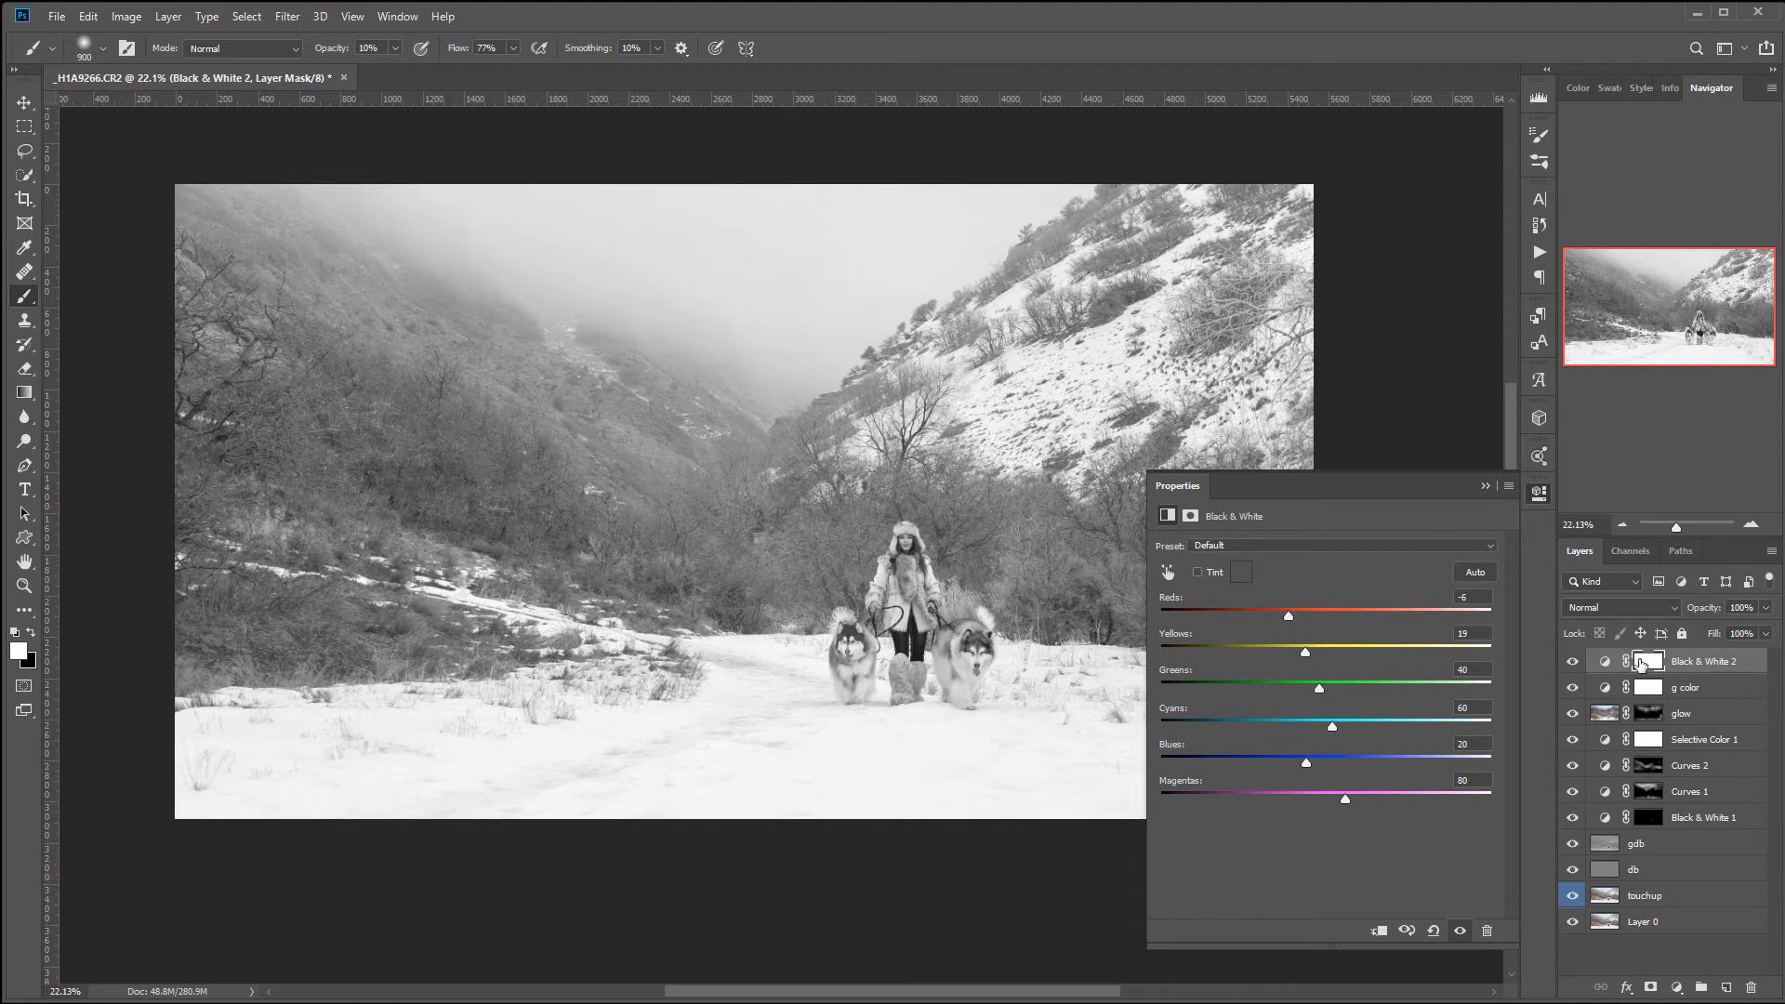
click(1766, 609)
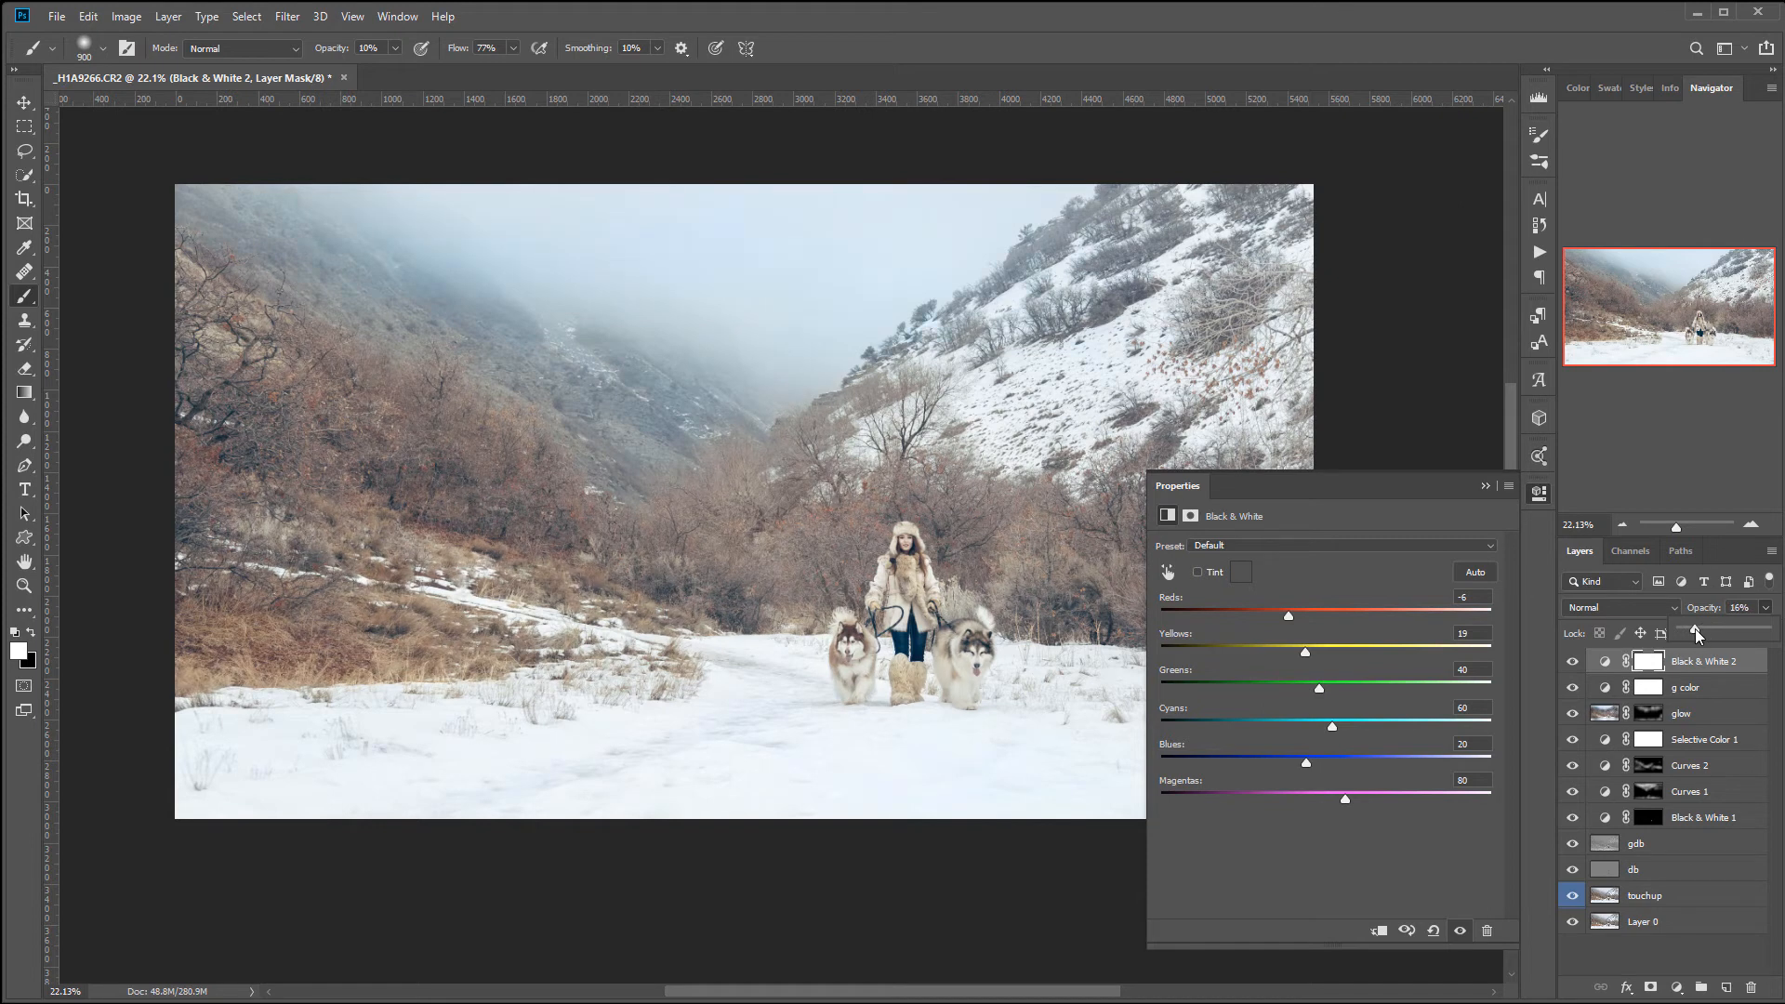
Mask the new Black & White layer off the sky and foreground snow using a black brush at 70% opacity
click(1649, 661)
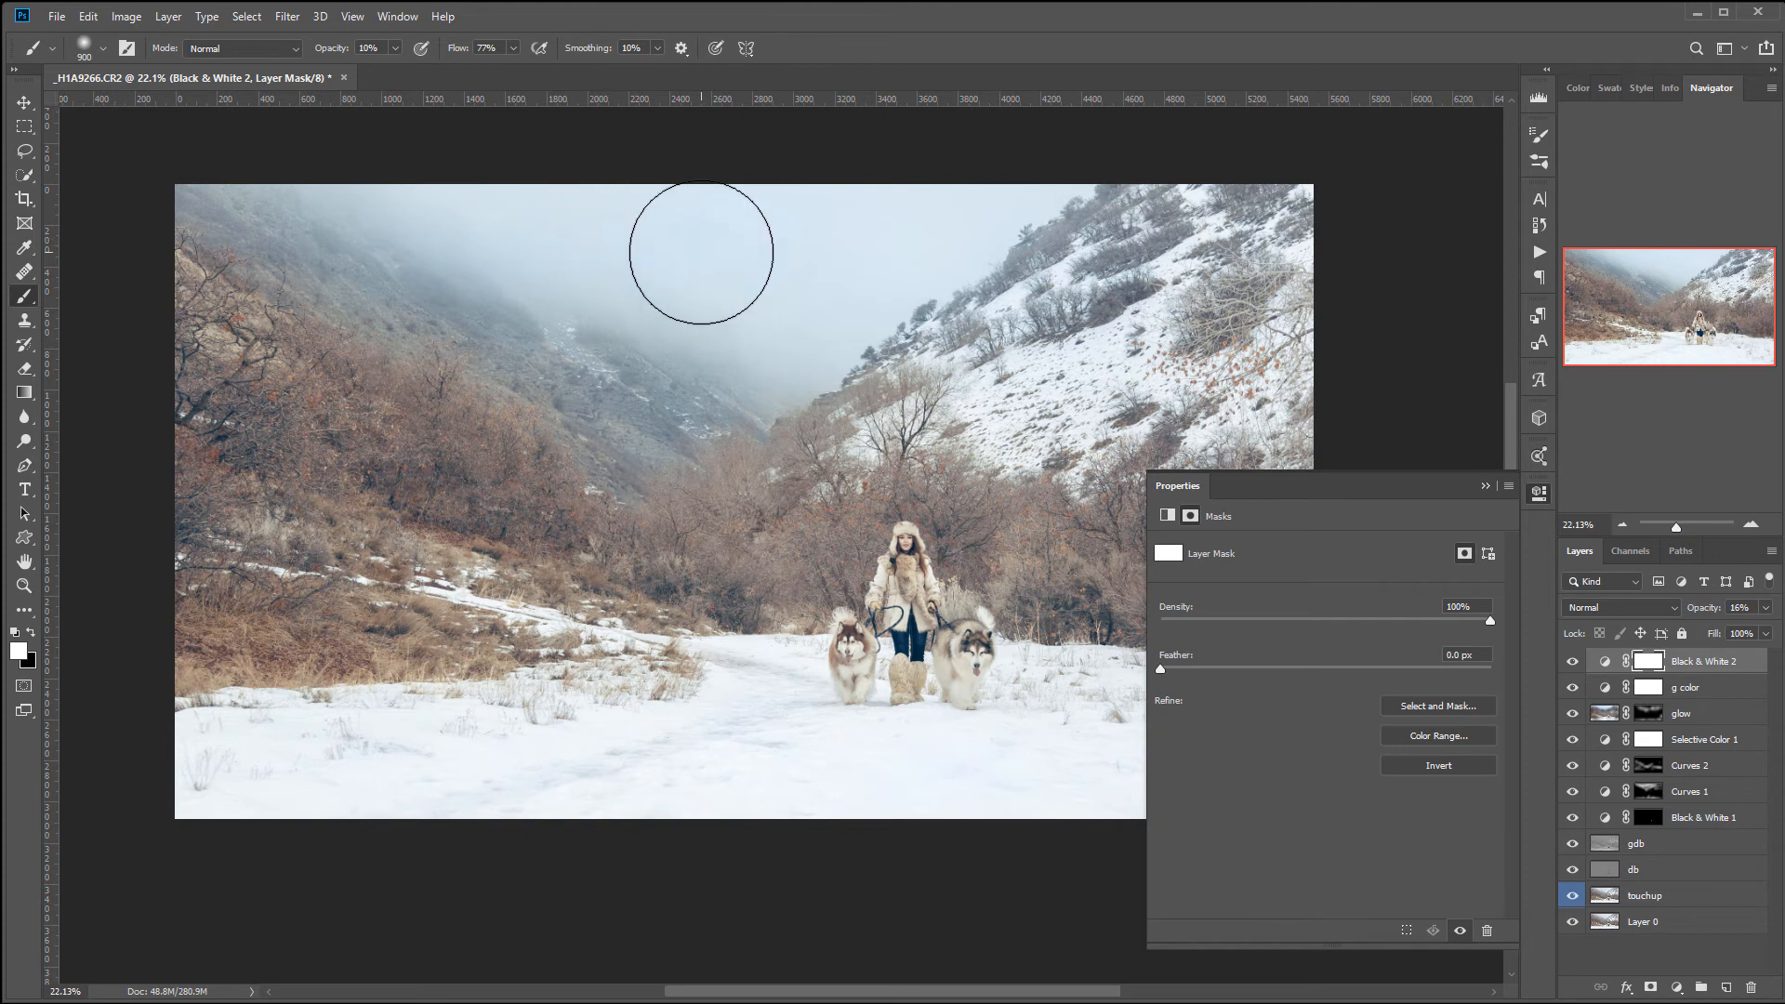
key(x)
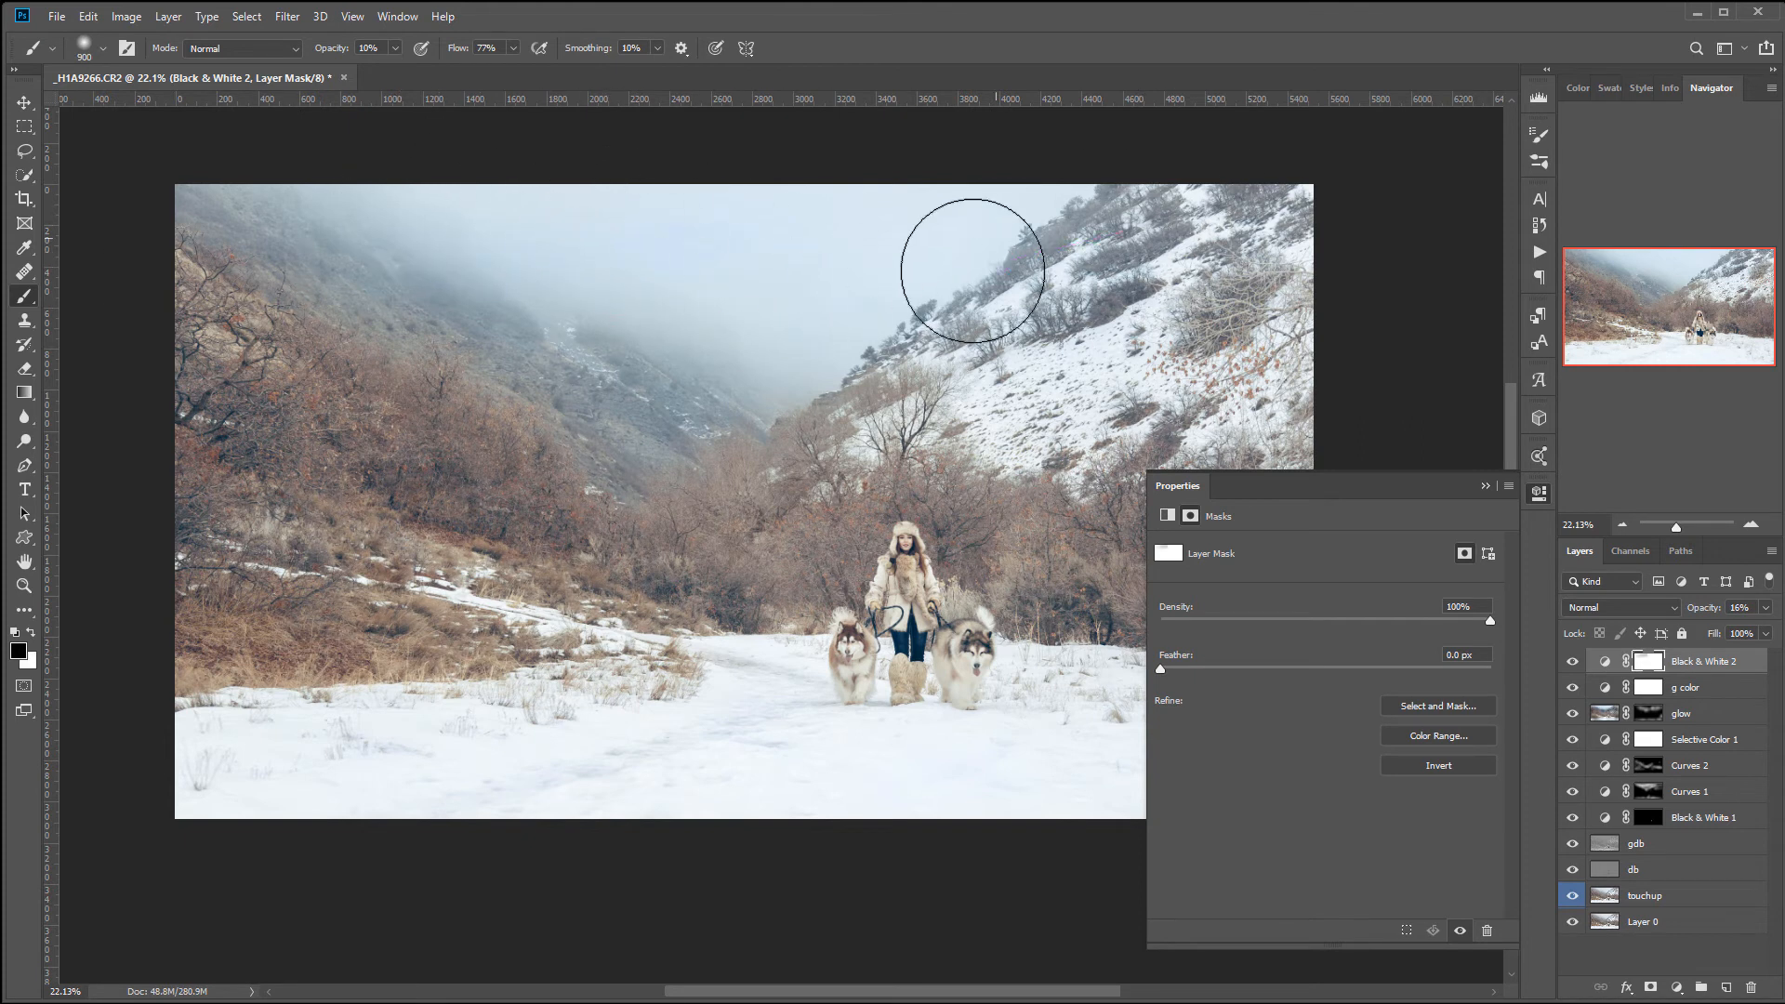
key(7)
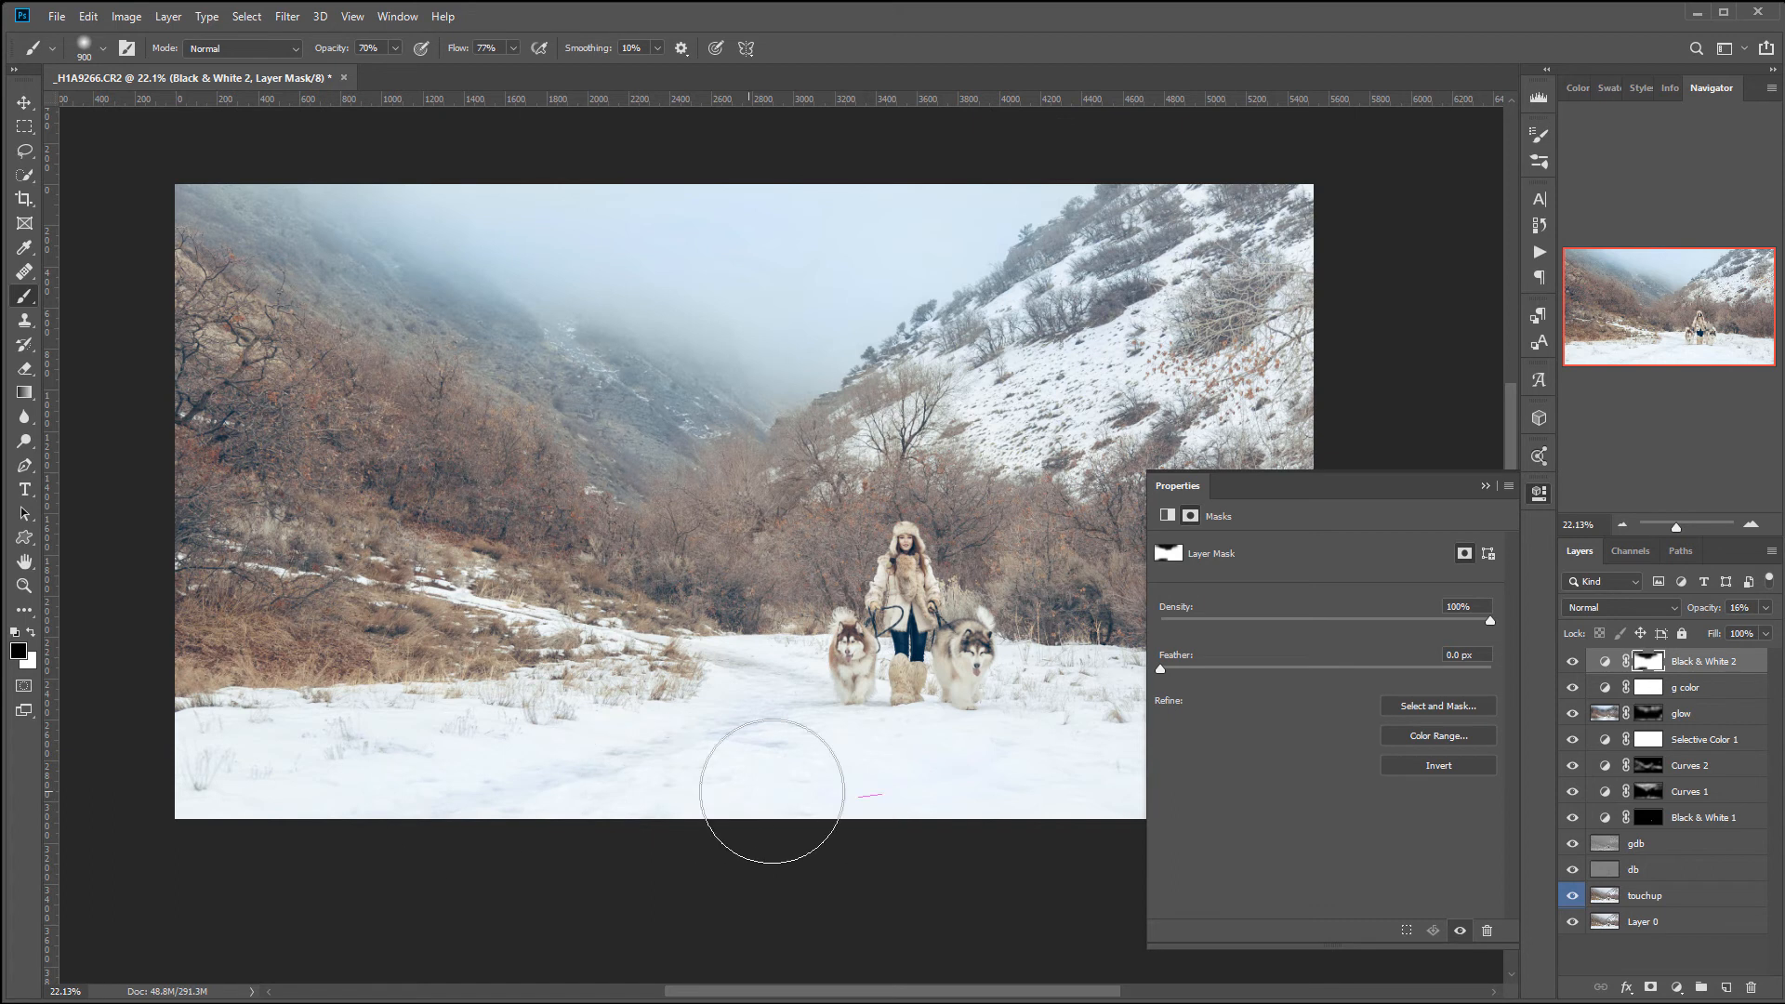
drag(967, 844, 729, 793)
drag(604, 723, 866, 774)
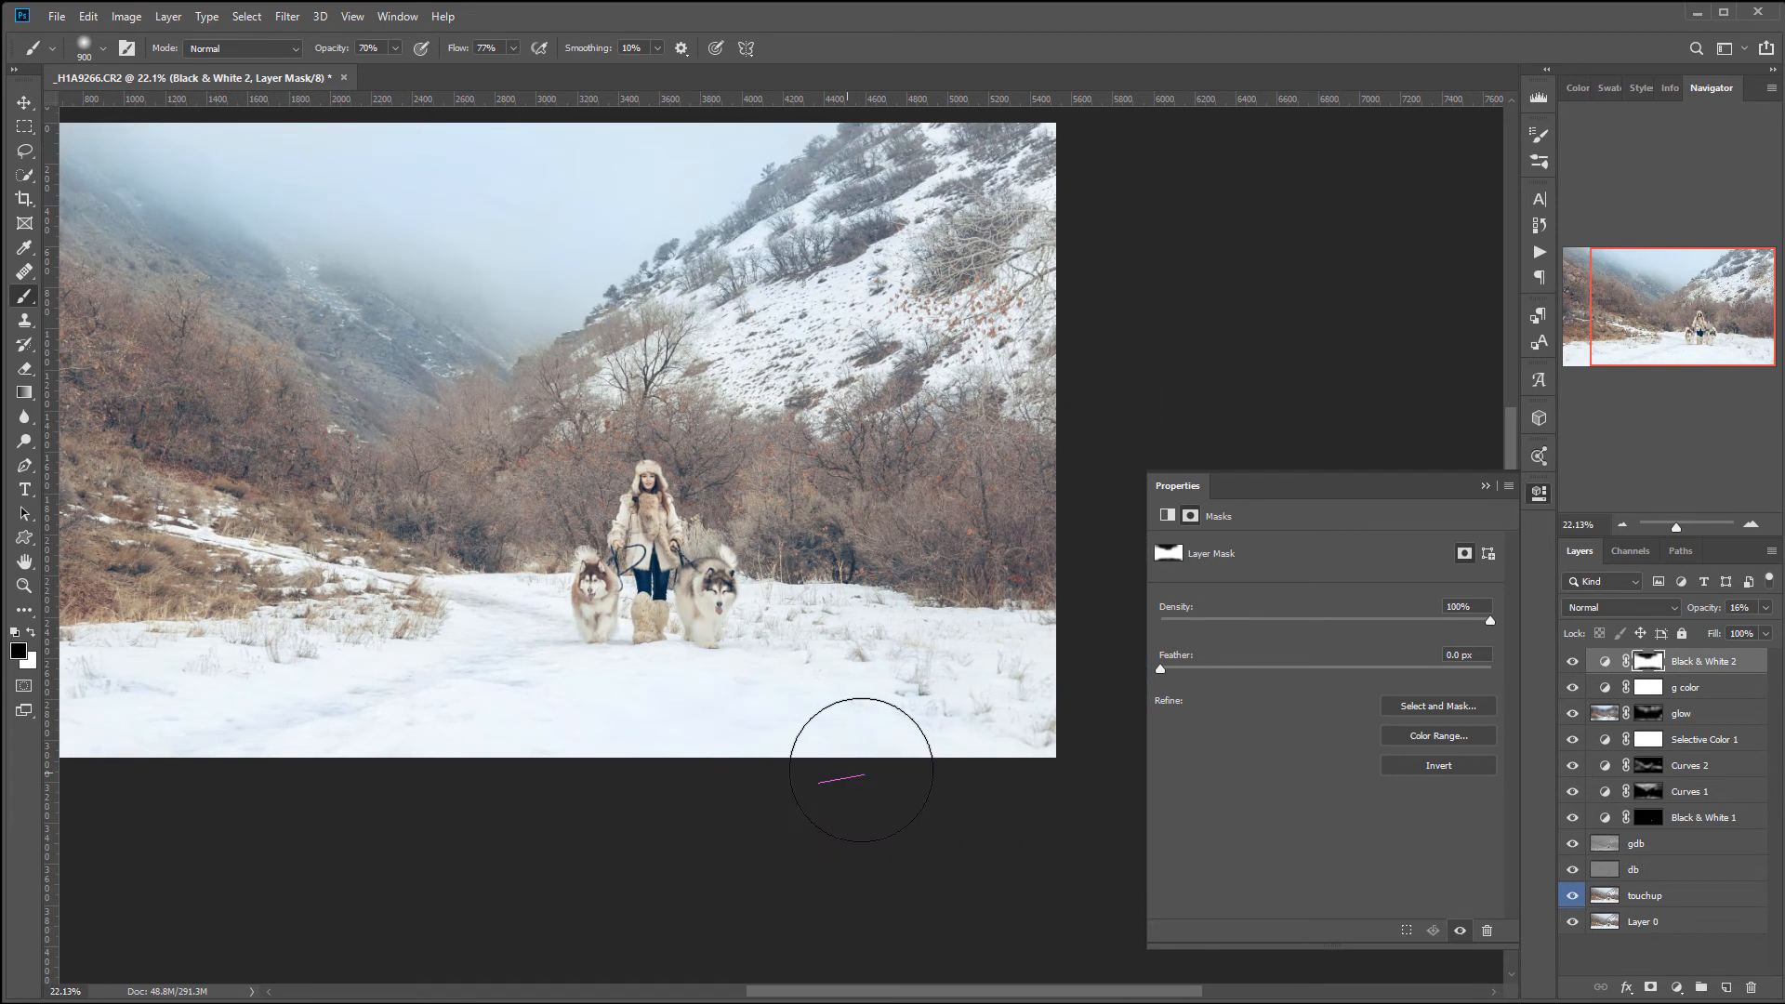
drag(642, 776, 907, 879)
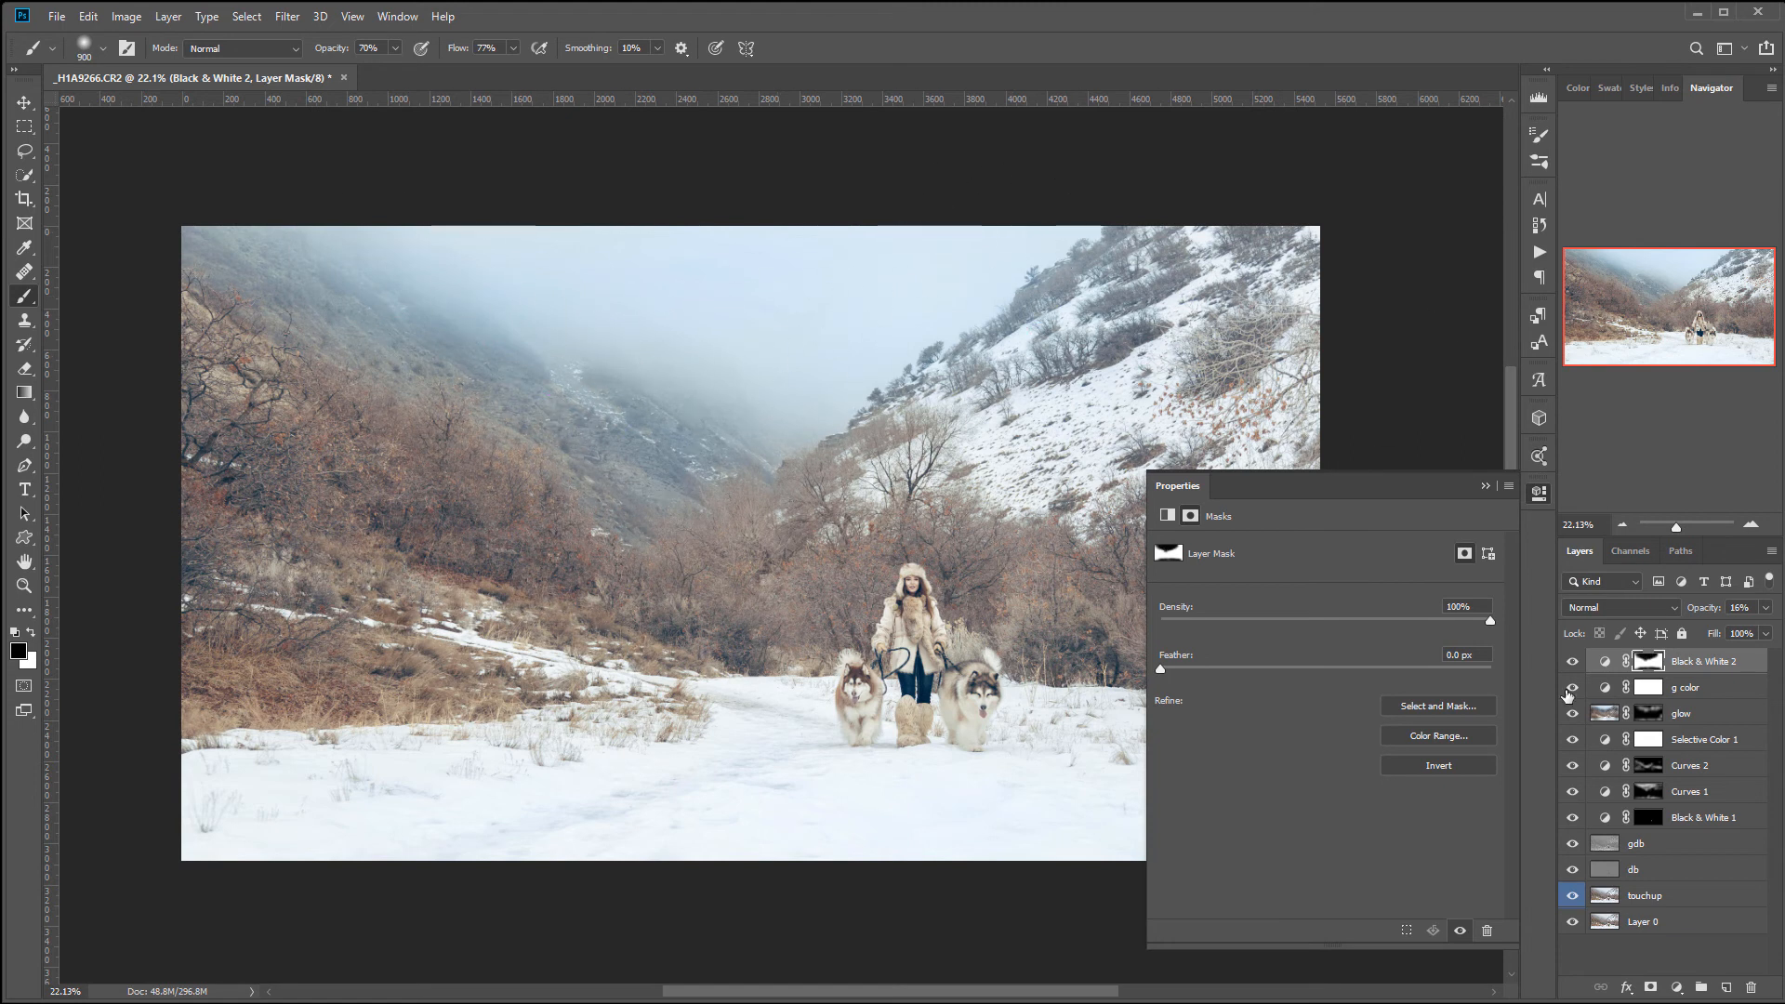
Compare the photo repeatedly with the top Black & White layer hidden and shown
click(1571, 662)
click(1571, 662)
click(1571, 664)
click(1571, 664)
click(1570, 664)
click(1570, 664)
click(1548, 495)
Lower the top Black & White layer's opacity to 10% and compare the photo with it hidden and shown
click(1765, 607)
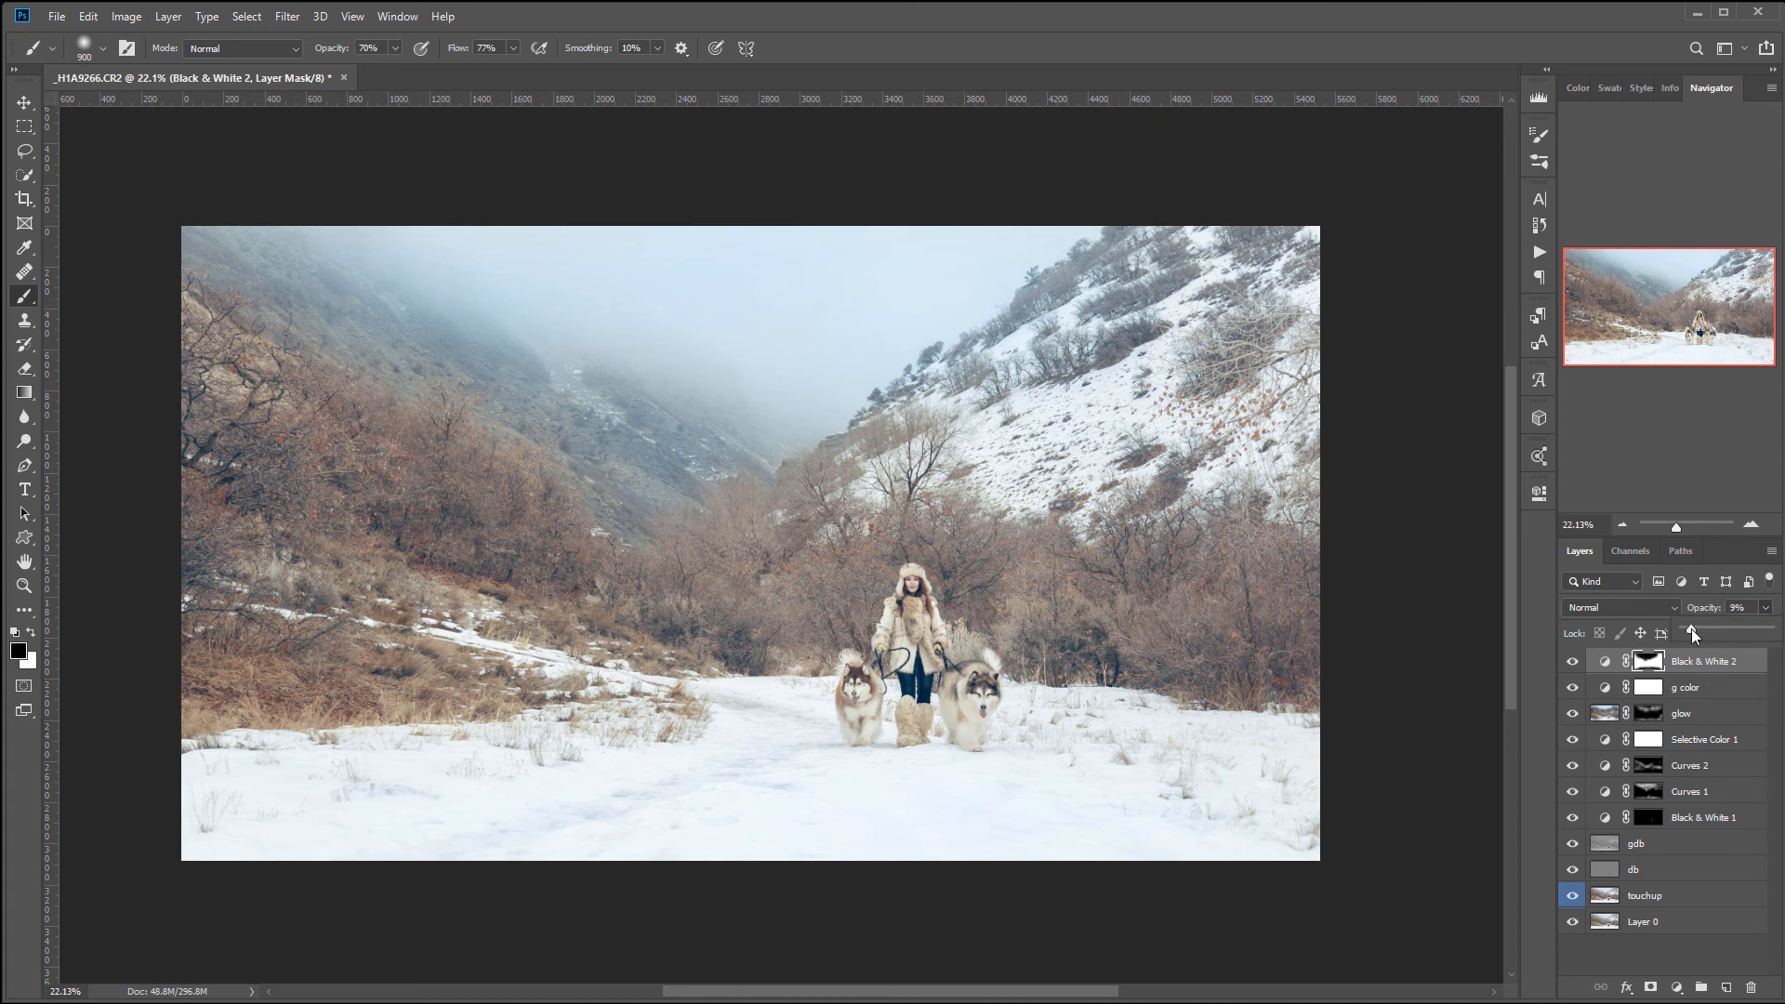
drag(1694, 628, 1693, 628)
click(1573, 664)
click(1572, 662)
key(ctrl+space)
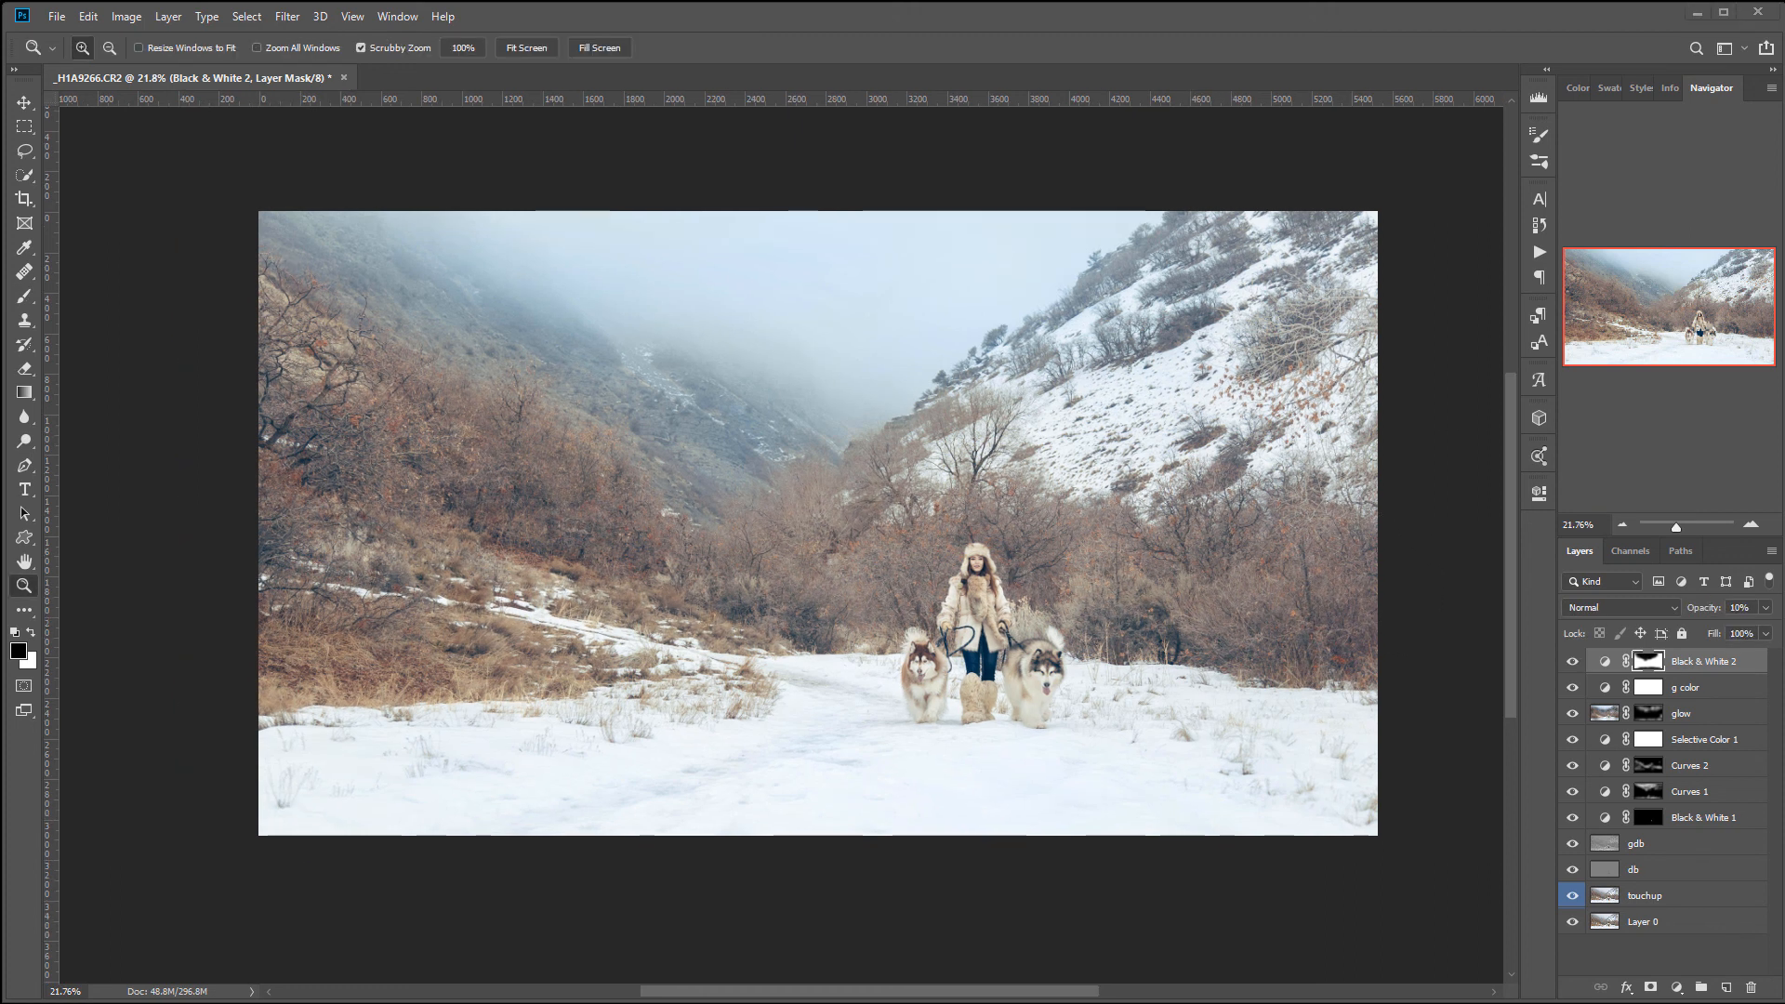